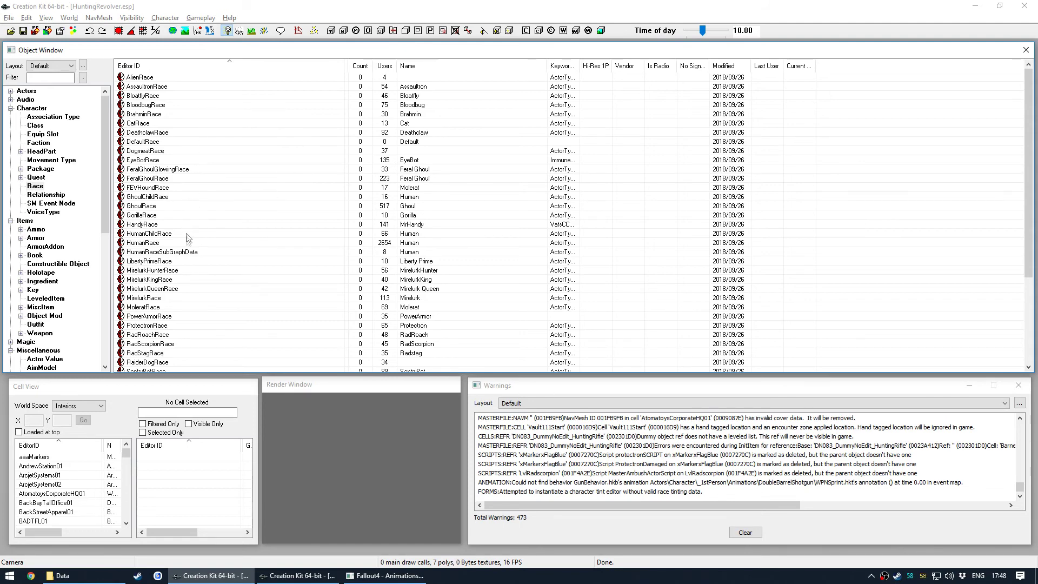
Open the HumanRaceSubGraphData record from the Race category
{"action": "scroll", "coordinate": [180, 296], "scroll_direction": "down", "scroll_amount": 5}
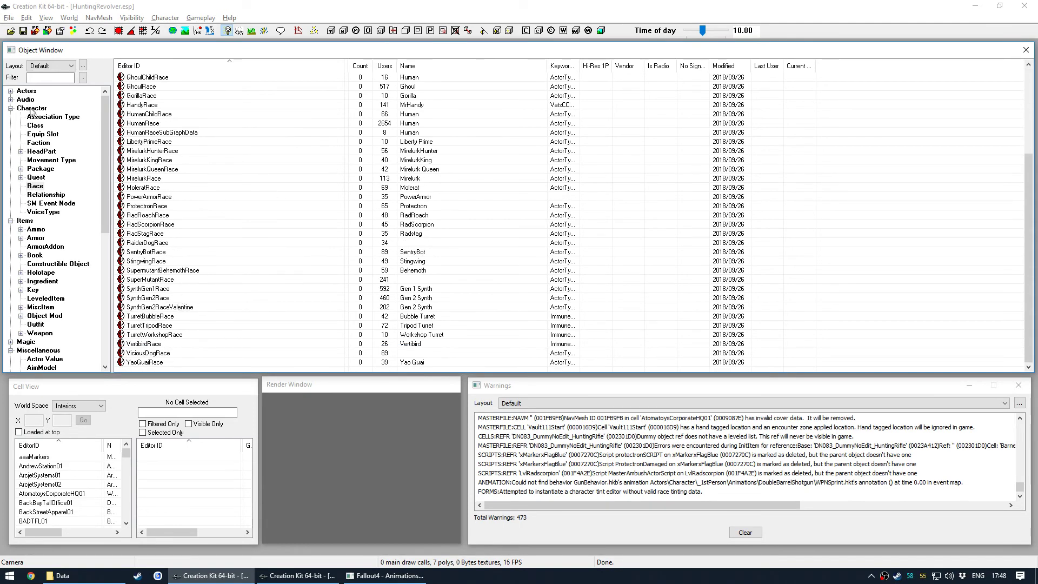
{"action": "left_click", "coordinate": [36, 186]}
{"action": "scroll", "coordinate": [185, 171], "scroll_direction": "up", "scroll_amount": 5}
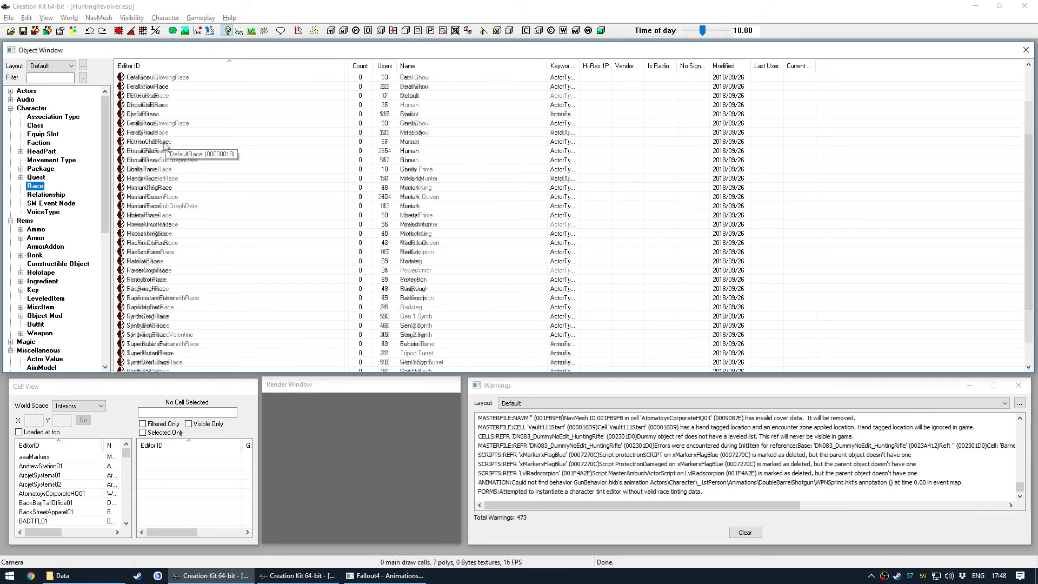
{"action": "scroll", "coordinate": [165, 291], "scroll_direction": "up", "scroll_amount": 2}
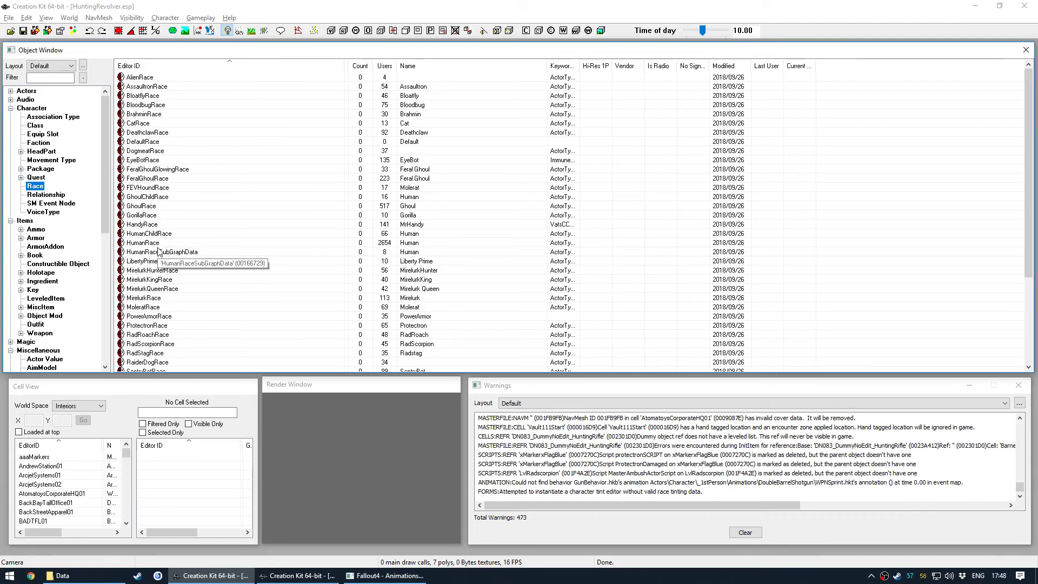
{"action": "left_click", "coordinate": [900, 202]}
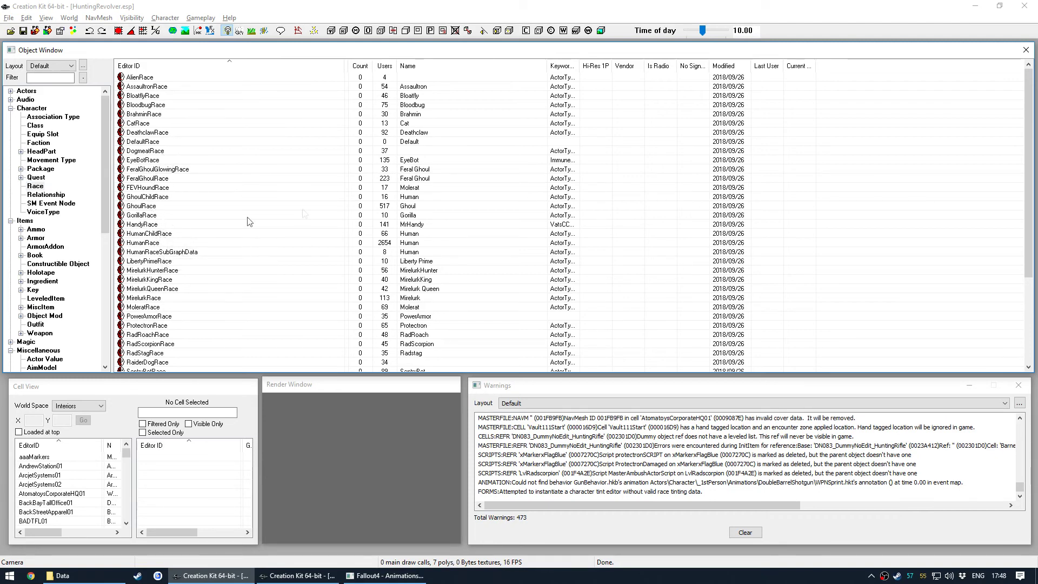
{"action": "double_click", "coordinate": [182, 253]}
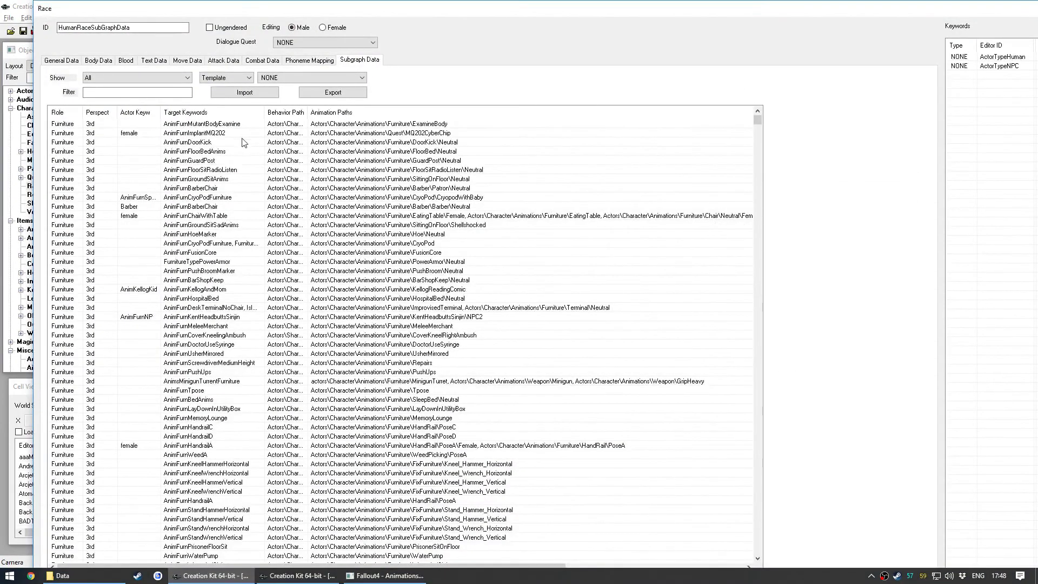
Look through the race's subgraph data, comparing the third-person and first-person weapon entries with their target keywords and animation paths
{"action": "scroll", "coordinate": [311, 185], "scroll_direction": "down", "scroll_amount": 15}
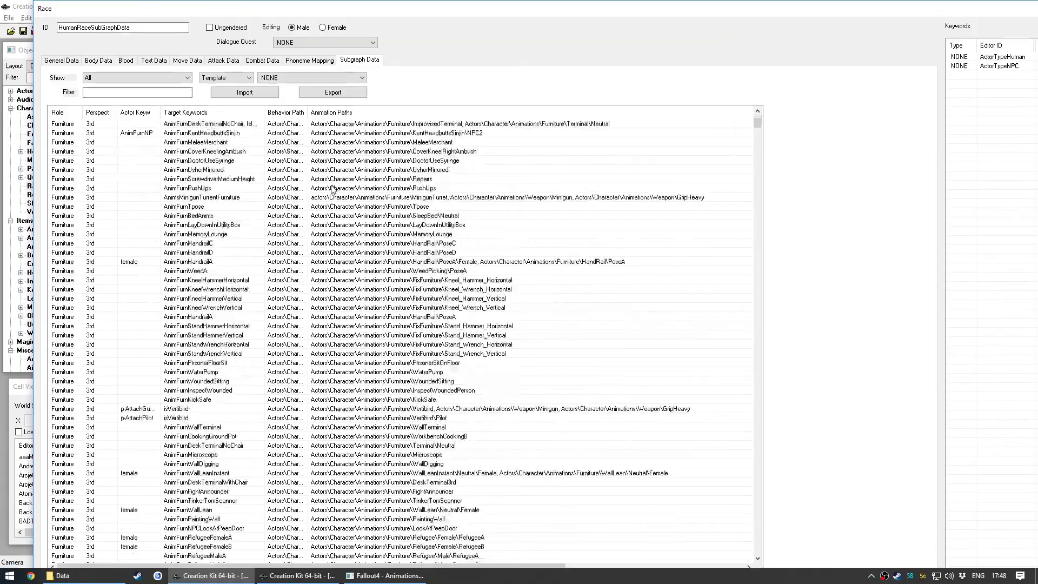
{"action": "scroll", "coordinate": [344, 184], "scroll_direction": "down", "scroll_amount": 15}
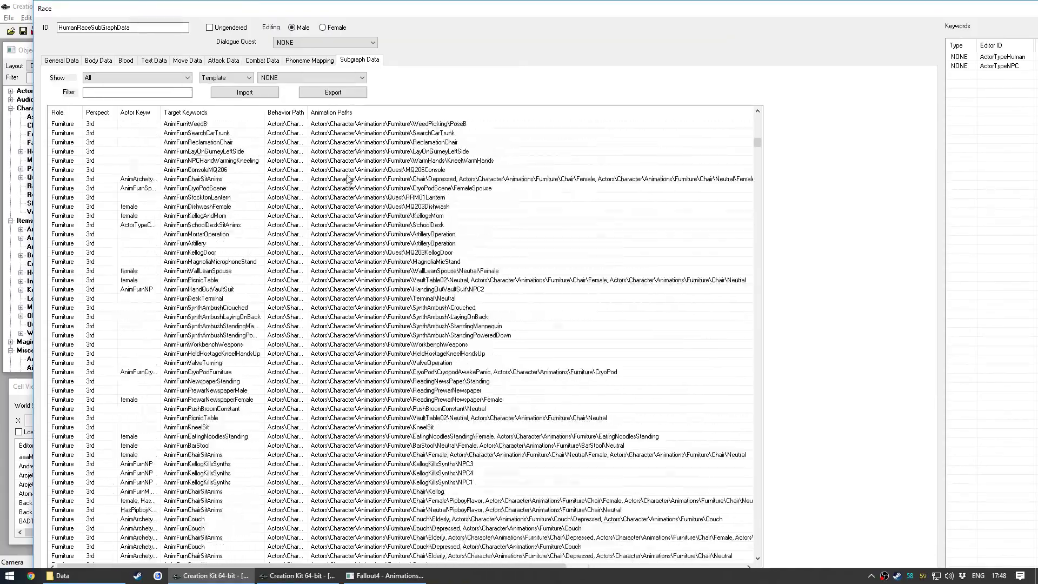
{"action": "scroll", "coordinate": [348, 181], "scroll_direction": "down", "scroll_amount": 10}
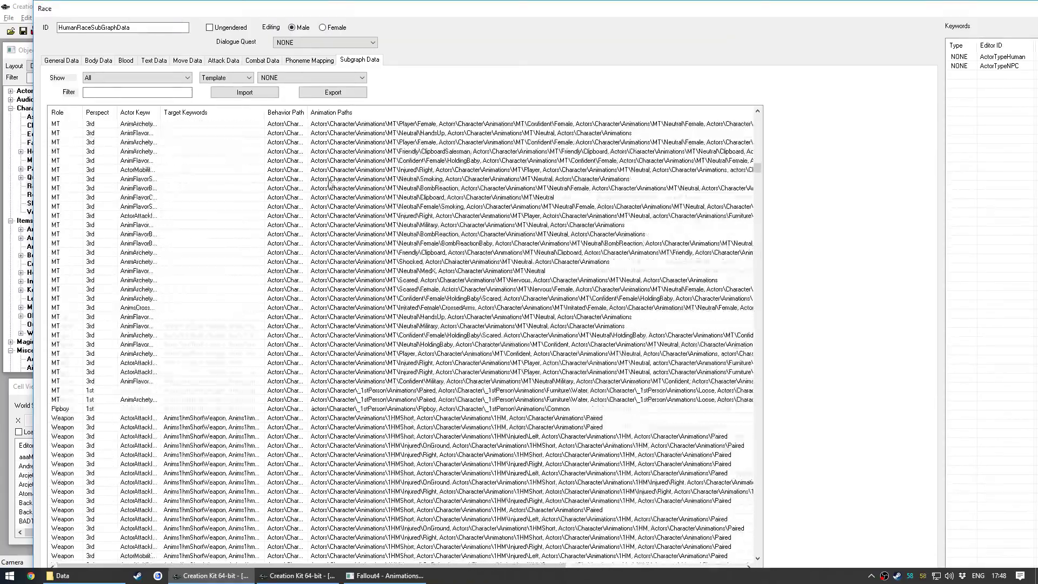
{"action": "left_click_drag", "start_coordinate": [757, 182], "coordinate": [728, 205]}
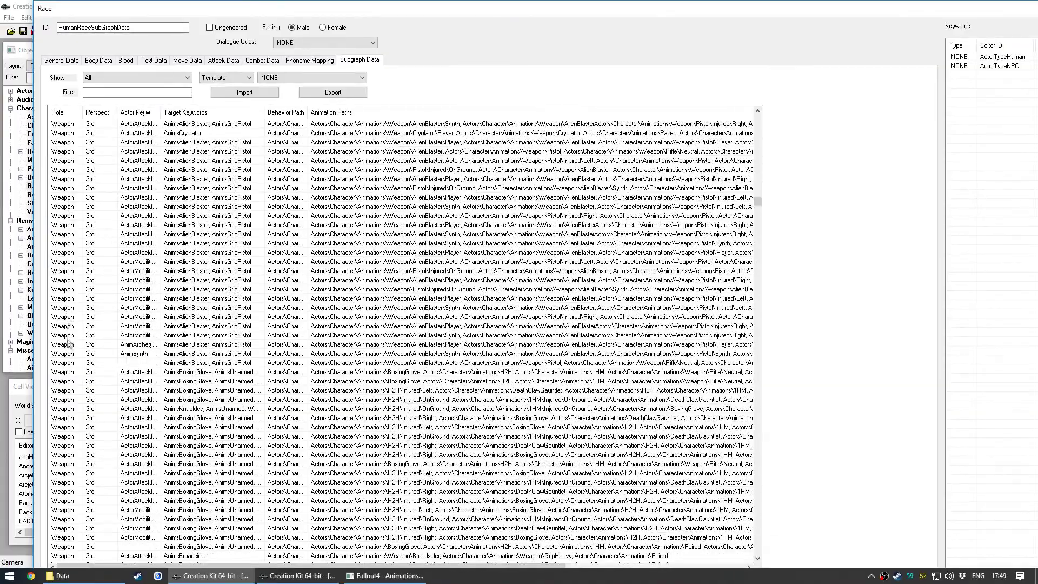
{"action": "scroll", "coordinate": [73, 324], "scroll_direction": "up", "scroll_amount": 3}
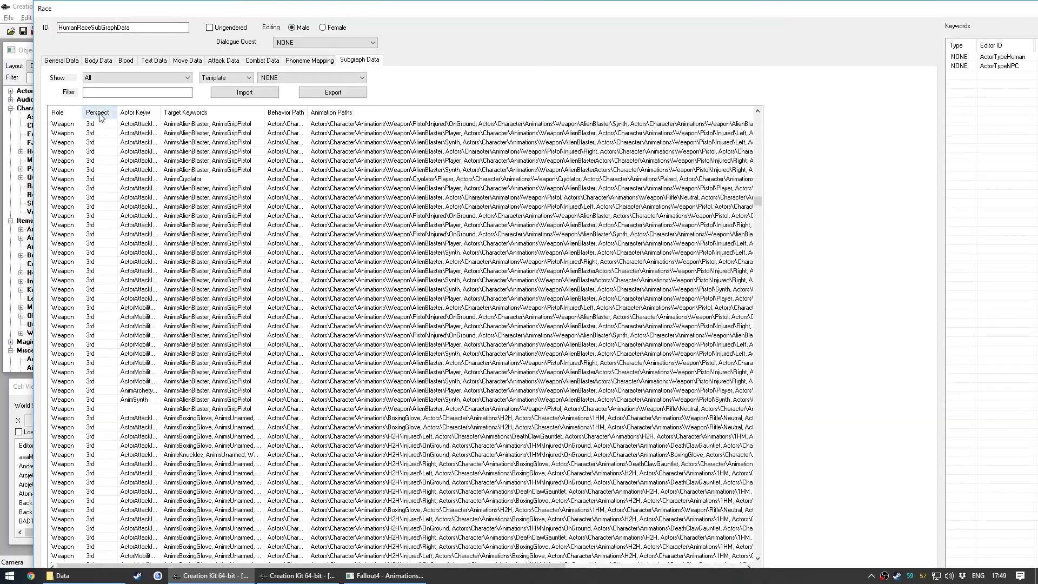
{"action": "scroll", "coordinate": [100, 352], "scroll_direction": "down", "scroll_amount": 15}
{"action": "scroll", "coordinate": [100, 385], "scroll_direction": "down", "scroll_amount": 20}
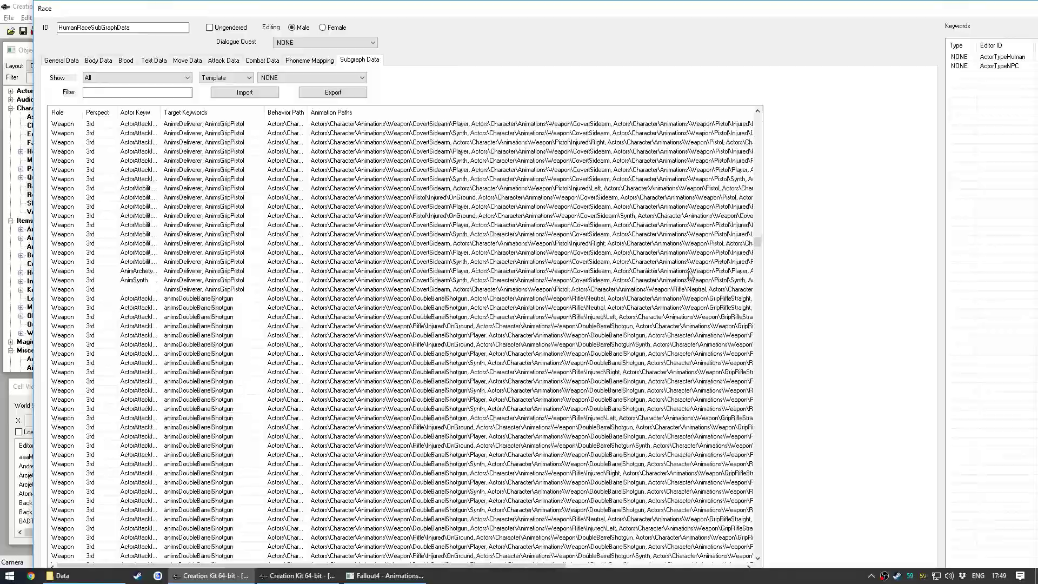
{"action": "left_click_drag", "start_coordinate": [758, 241], "coordinate": [757, 387]}
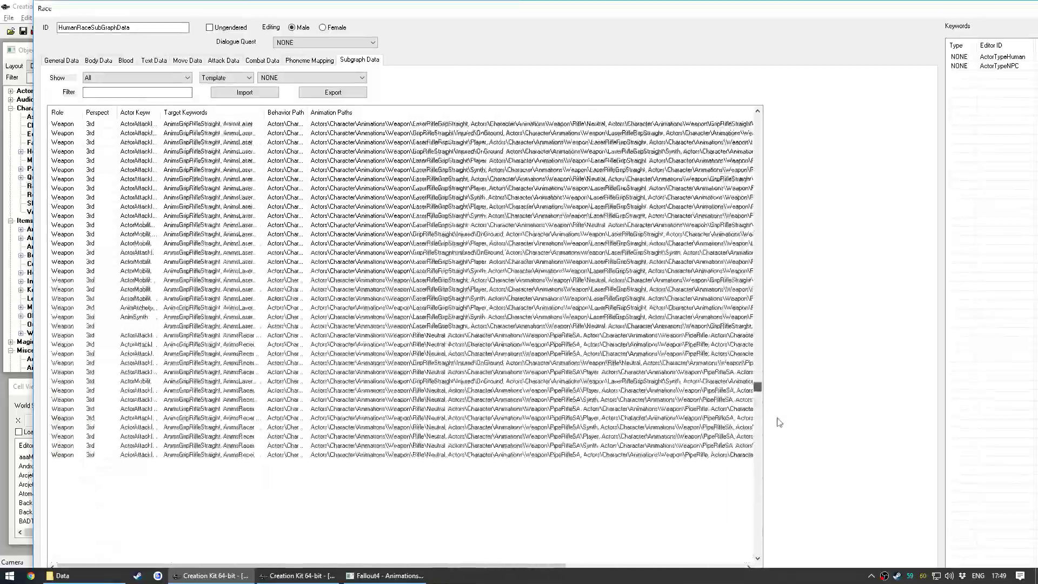
{"action": "scroll", "coordinate": [156, 322], "scroll_direction": "down", "scroll_amount": 10}
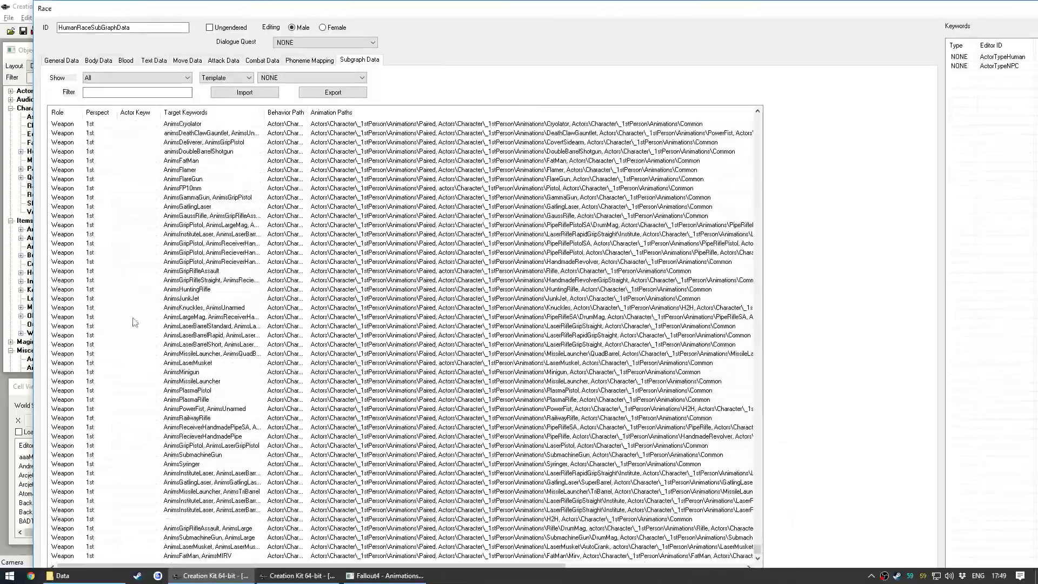
{"action": "scroll", "coordinate": [156, 323], "scroll_direction": "up", "scroll_amount": 9}
{"action": "scroll", "coordinate": [125, 428], "scroll_direction": "down", "scroll_amount": 4}
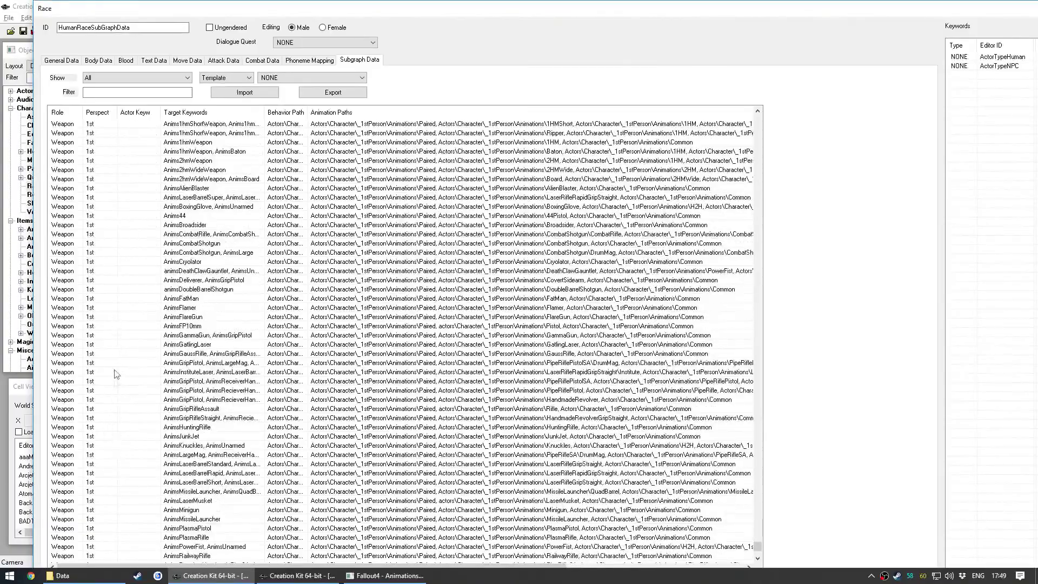
{"action": "scroll", "coordinate": [124, 302], "scroll_direction": "up", "scroll_amount": 12}
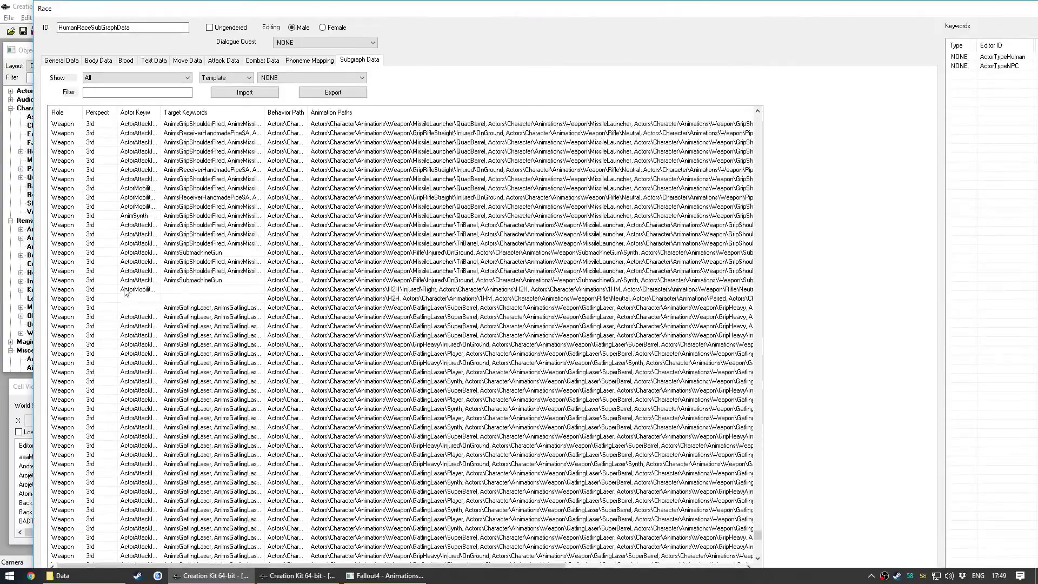
Widen the Actor Keyword column and examine the actor keyword combinations of the third-person weapon entries
{"action": "scroll", "coordinate": [132, 283], "scroll_direction": "down", "scroll_amount": 2}
{"action": "left_click_drag", "start_coordinate": [161, 113], "coordinate": [380, 114]}
{"action": "scroll", "coordinate": [210, 292], "scroll_direction": "up", "scroll_amount": 3}
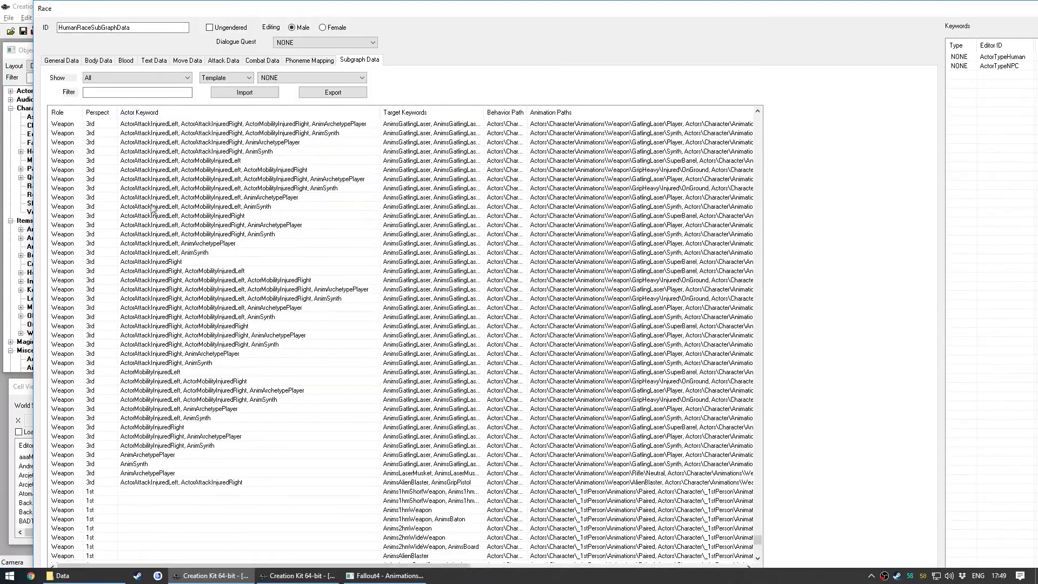
{"action": "scroll", "coordinate": [143, 325], "scroll_direction": "down", "scroll_amount": 15}
{"action": "scroll", "coordinate": [173, 322], "scroll_direction": "up", "scroll_amount": 13}
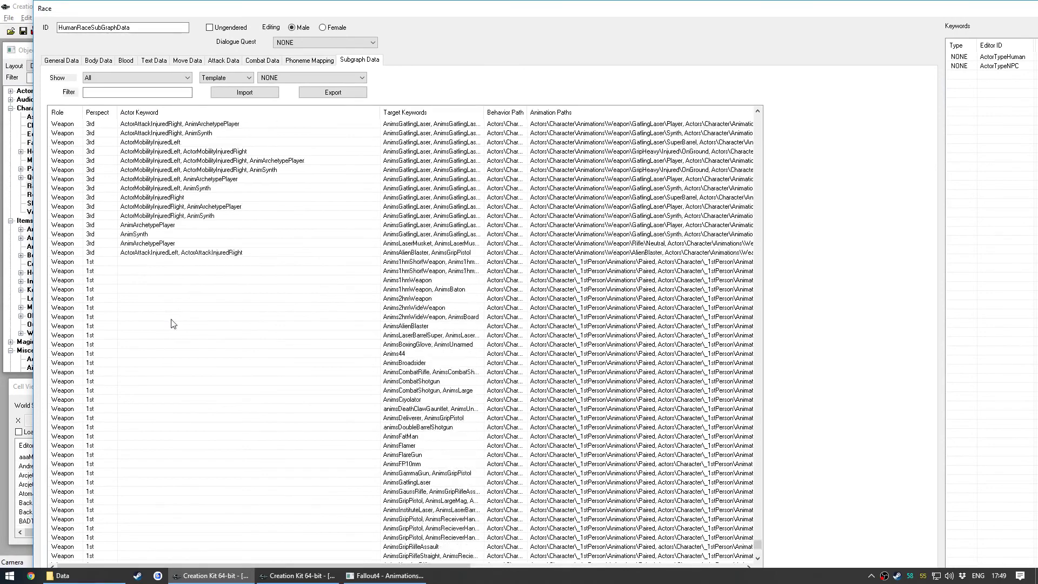
{"action": "scroll", "coordinate": [187, 238], "scroll_direction": "up", "scroll_amount": 5}
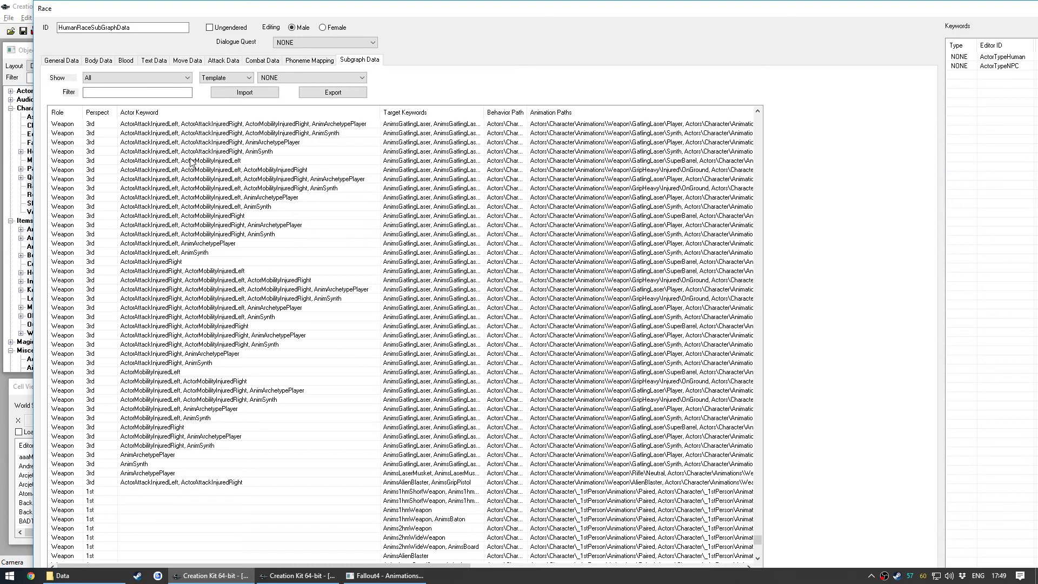
{"action": "scroll", "coordinate": [195, 165], "scroll_direction": "up", "scroll_amount": 2}
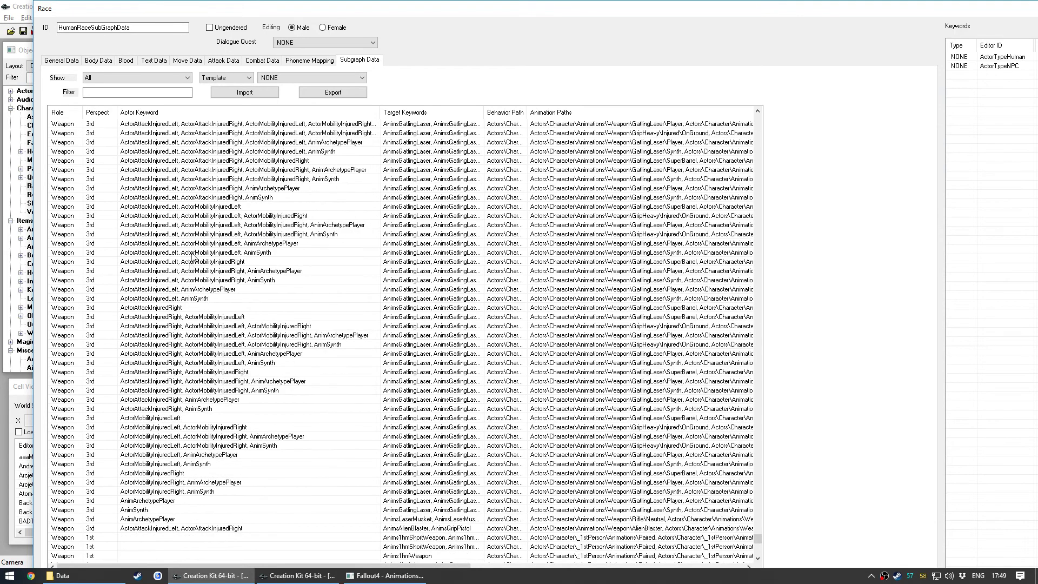
{"action": "scroll", "coordinate": [196, 297], "scroll_direction": "down", "scroll_amount": 2}
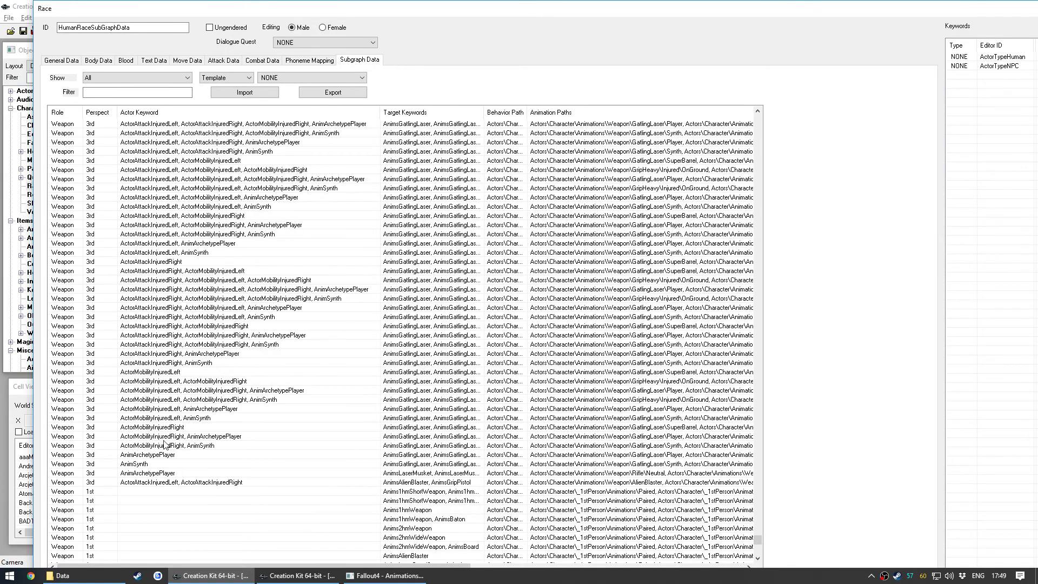
{"action": "scroll", "coordinate": [200, 238], "scroll_direction": "up", "scroll_amount": 7}
{"action": "scroll", "coordinate": [205, 241], "scroll_direction": "up", "scroll_amount": 3}
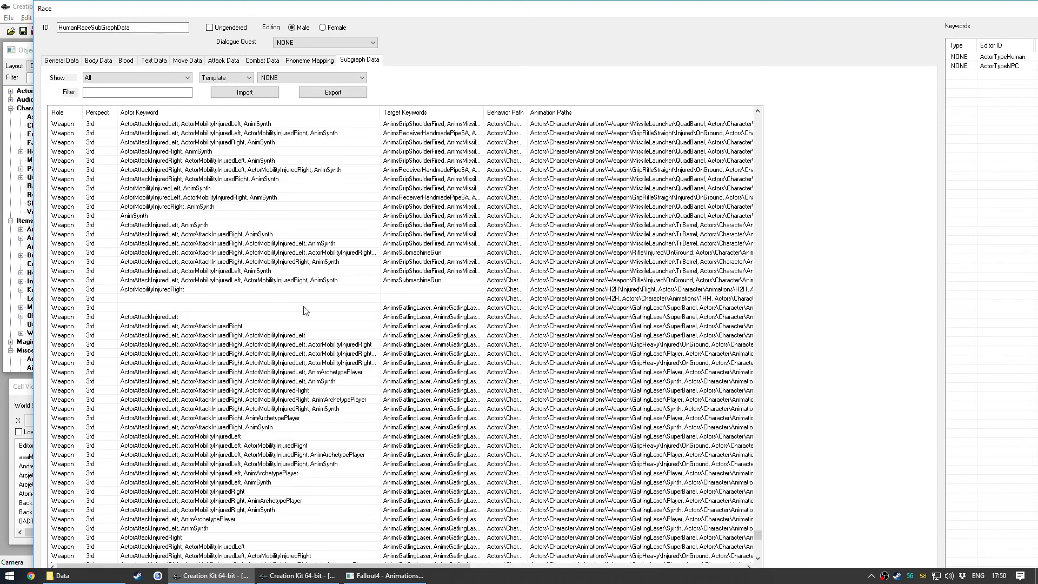
{"action": "scroll", "coordinate": [182, 309], "scroll_direction": "down", "scroll_amount": 13}
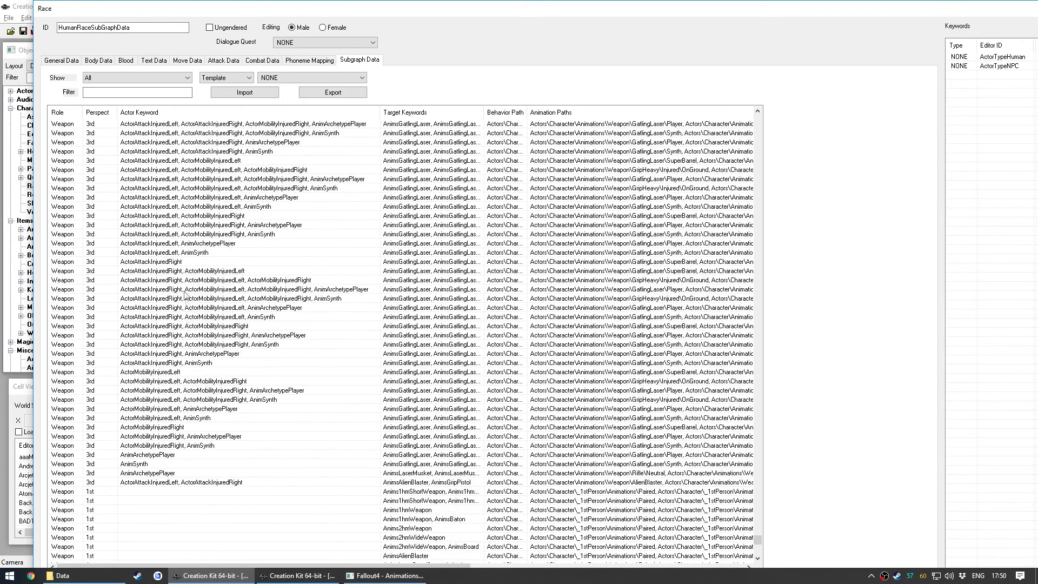
{"action": "scroll", "coordinate": [175, 263], "scroll_direction": "up", "scroll_amount": 10}
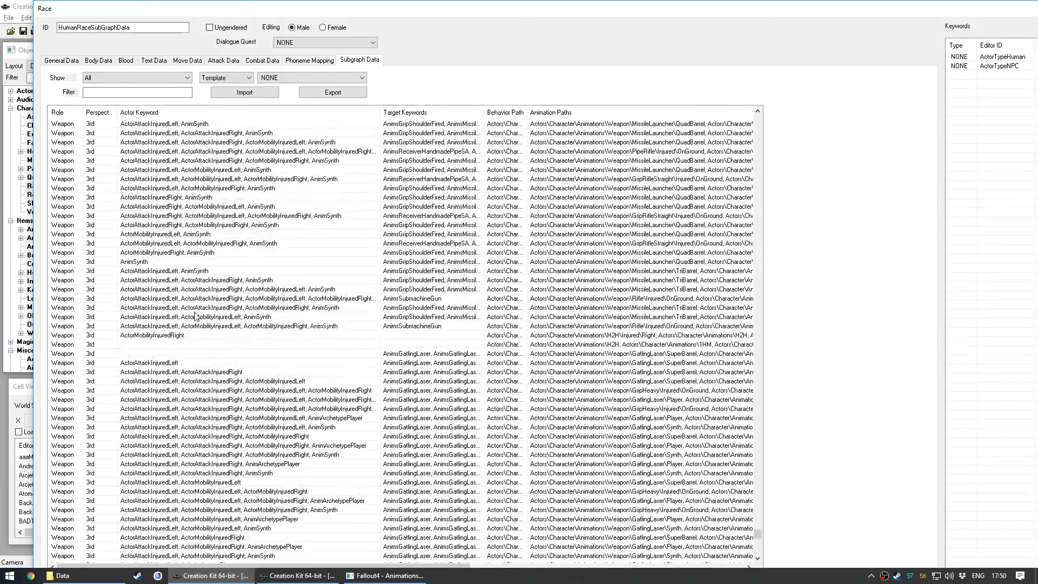
{"action": "scroll", "coordinate": [196, 316], "scroll_direction": "up", "scroll_amount": 10}
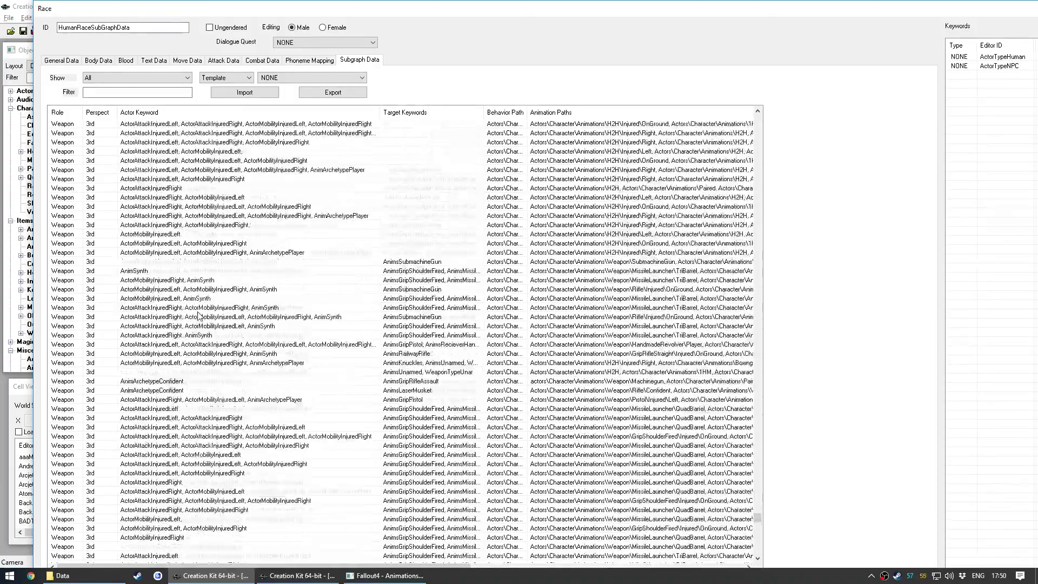
{"action": "scroll", "coordinate": [200, 317], "scroll_direction": "up", "scroll_amount": 13}
Examine the third-person entries with the Anims44, AnimsGripPistol target keywords, starting from the ActorAttackInjuredLeft entry, and close the race record
{"action": "left_click_drag", "start_coordinate": [758, 504], "coordinate": [811, 223]}
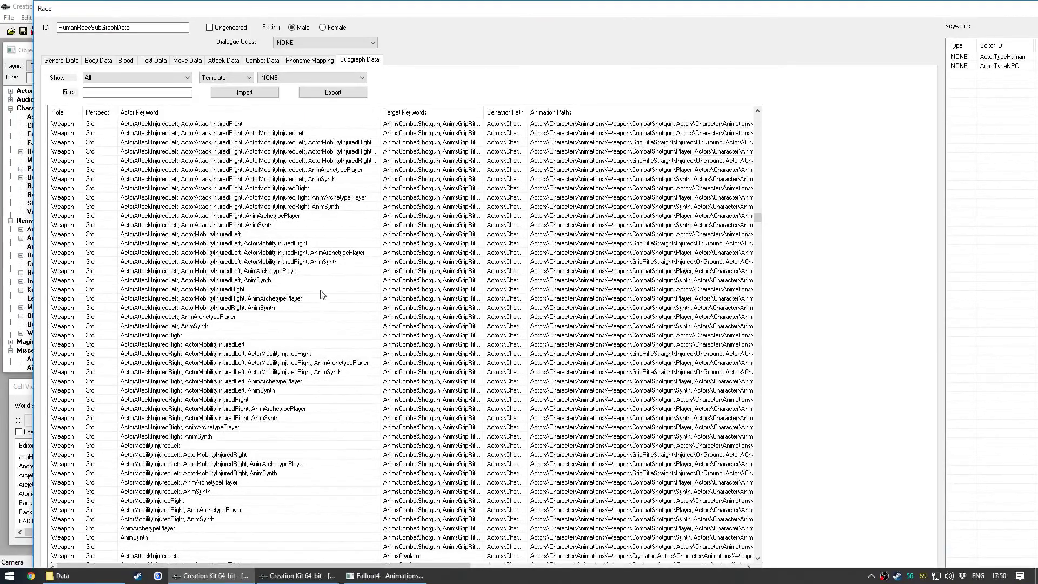
{"action": "scroll", "coordinate": [322, 295], "scroll_direction": "up", "scroll_amount": 15}
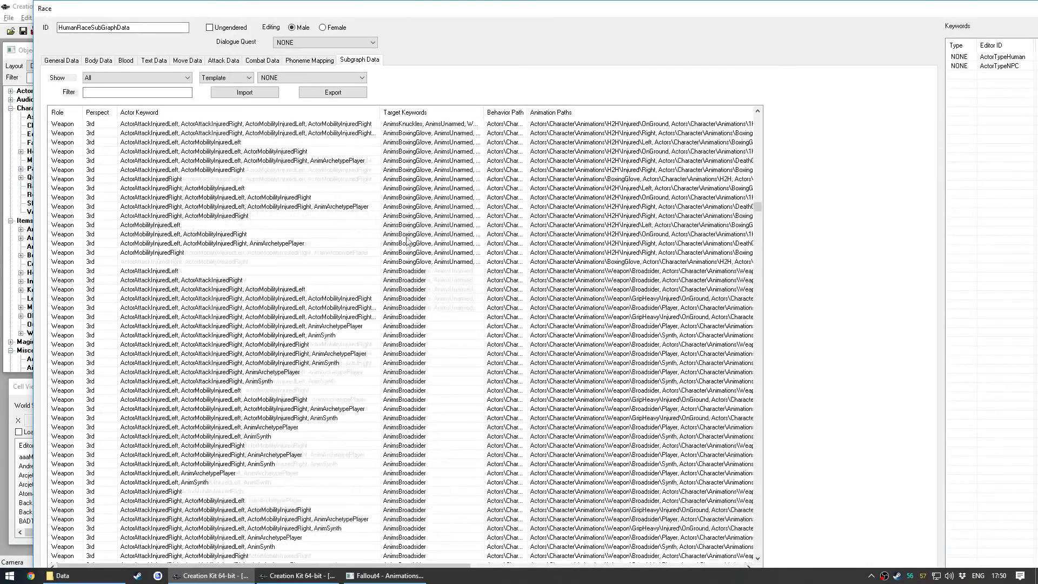
{"action": "scroll", "coordinate": [408, 238], "scroll_direction": "up", "scroll_amount": 10}
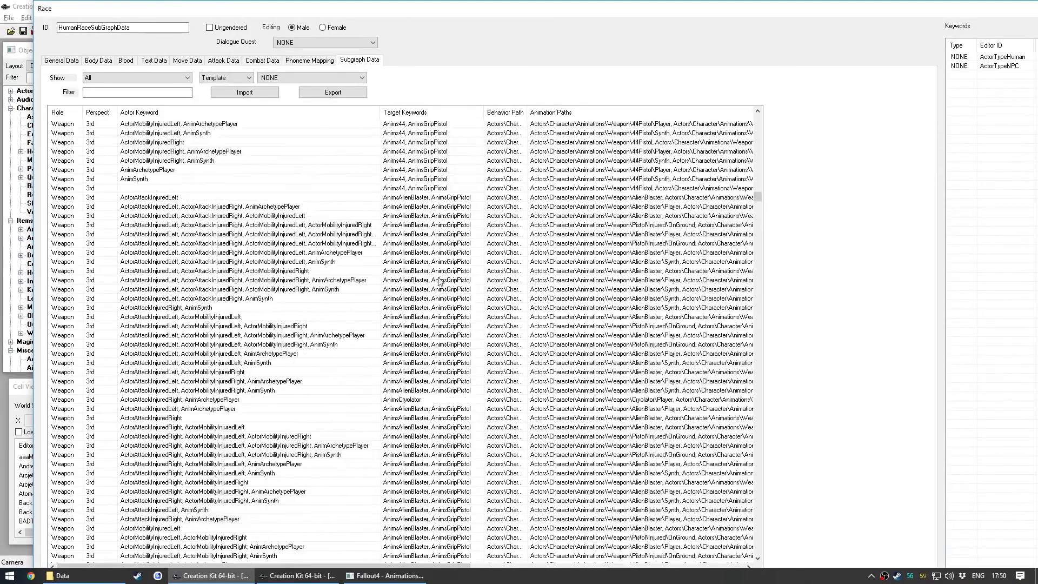
{"action": "scroll", "coordinate": [441, 282], "scroll_direction": "up", "scroll_amount": 15}
{"action": "scroll", "coordinate": [409, 249], "scroll_direction": "up", "scroll_amount": 4}
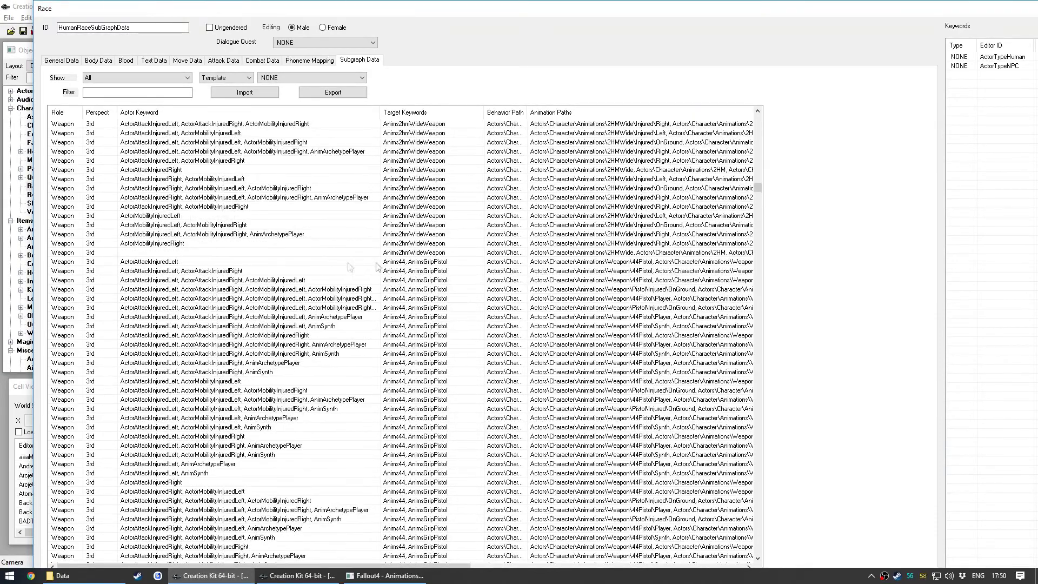
{"action": "left_click", "coordinate": [257, 264]}
{"action": "scroll", "coordinate": [409, 305], "scroll_direction": "down", "scroll_amount": 3}
{"action": "scroll", "coordinate": [409, 308], "scroll_direction": "down", "scroll_amount": 7}
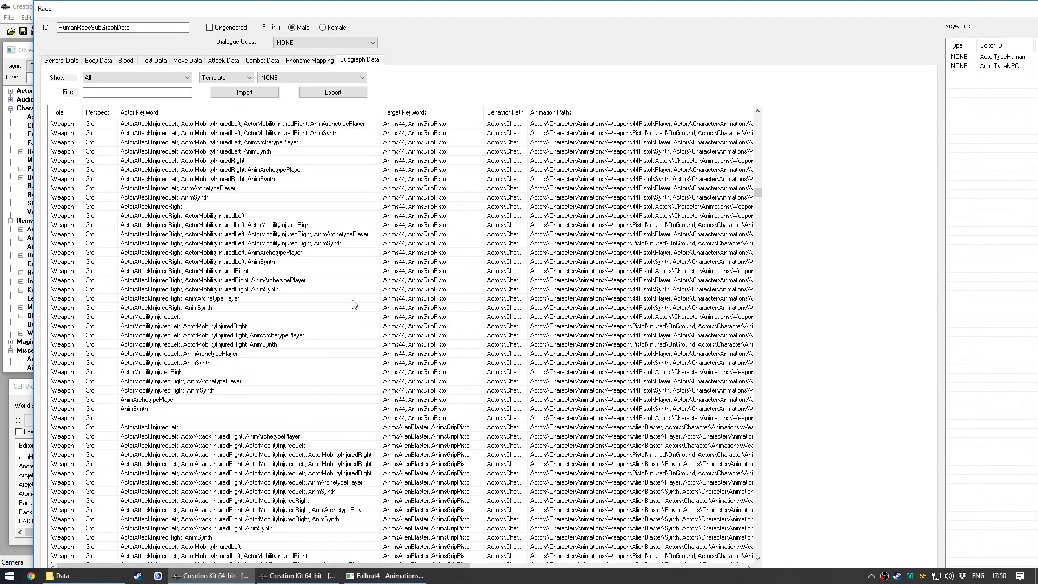
{"action": "scroll", "coordinate": [346, 303], "scroll_direction": "up", "scroll_amount": 3}
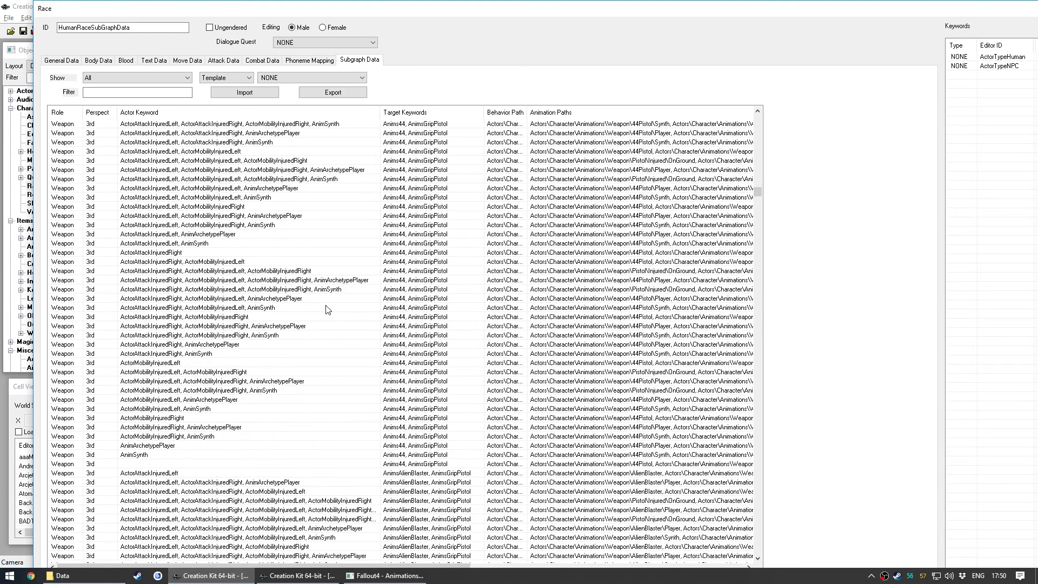
{"action": "scroll", "coordinate": [422, 229], "scroll_direction": "up", "scroll_amount": 3}
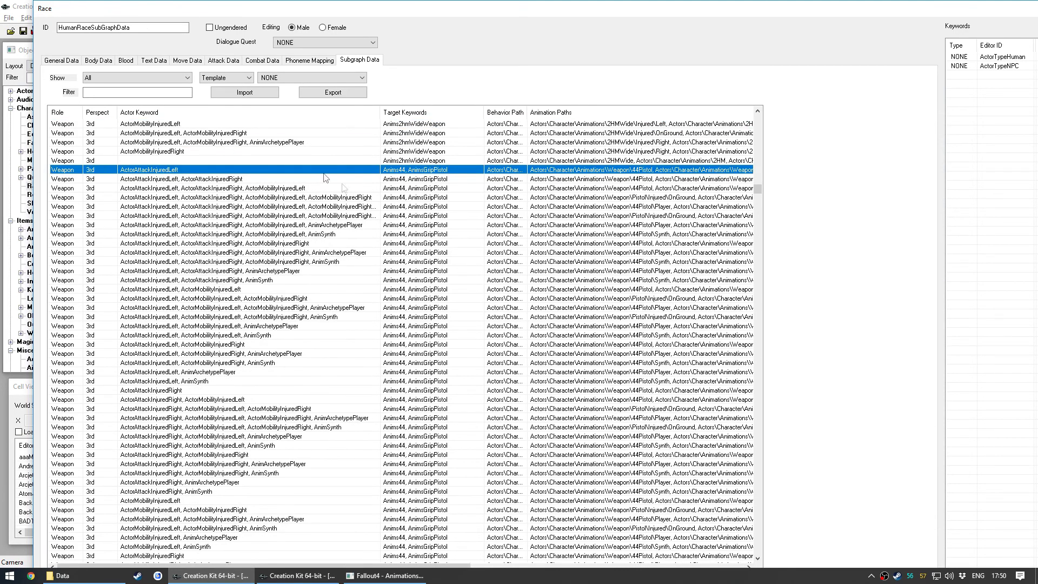
{"action": "key", "text": "Escape"}
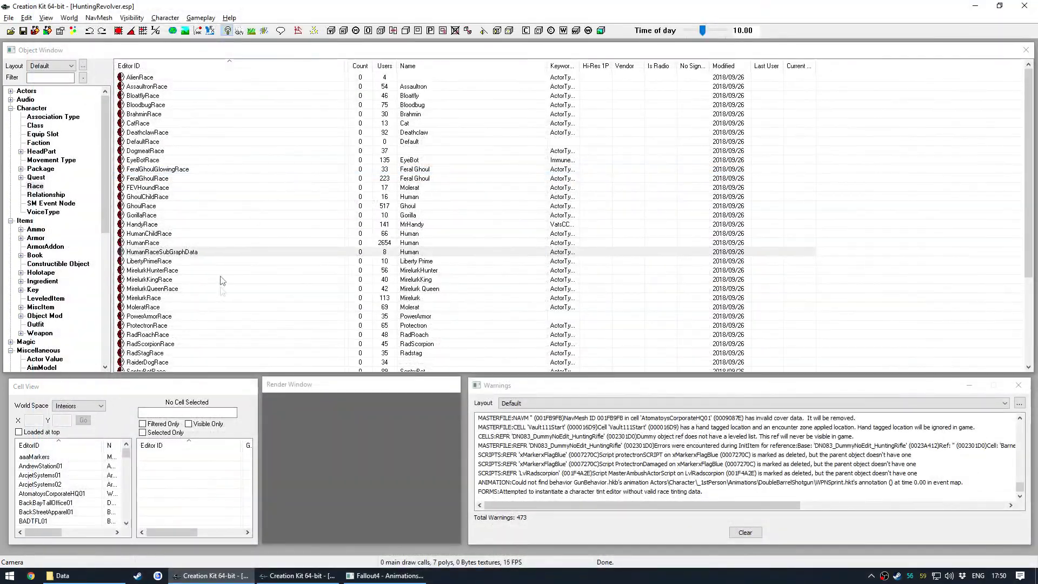
Reopen the HumanRaceSubGraphData record to view its subgraph data once more, and close it
{"action": "double_click", "coordinate": [205, 252]}
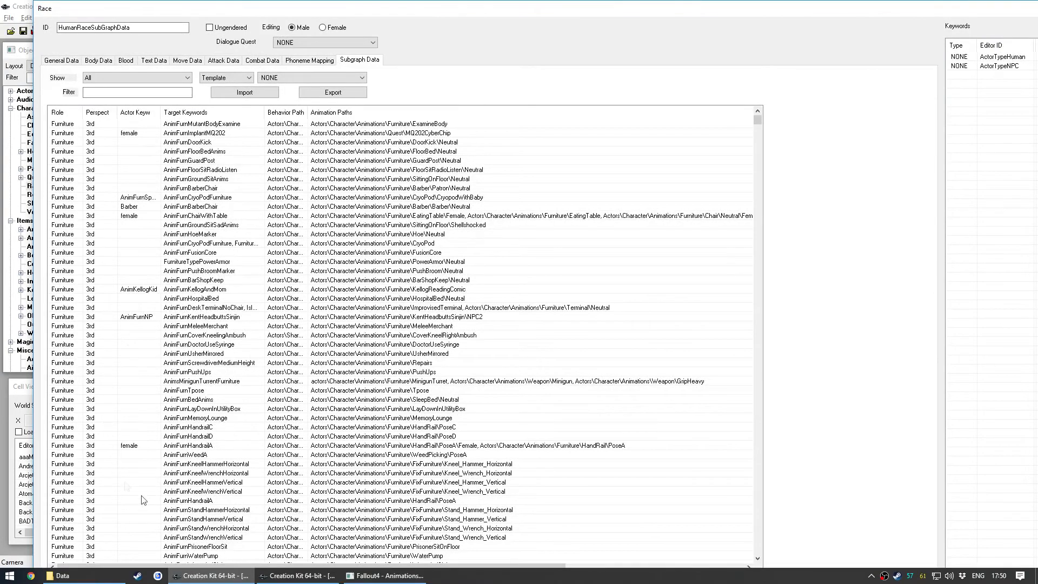
{"action": "key", "text": "Escape"}
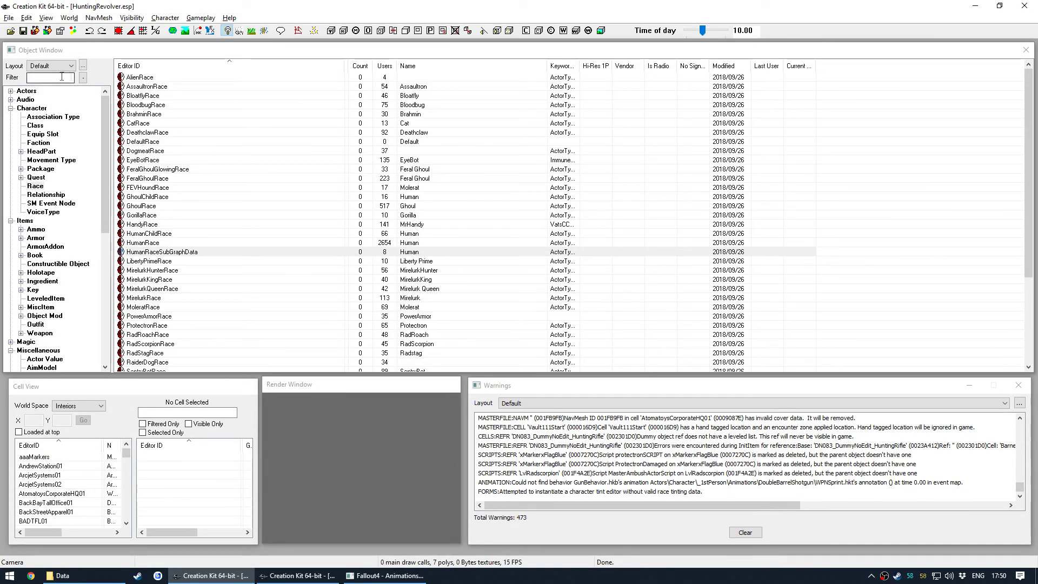
List the keyword objects filtered by "anims" and view the AnimsGammaGun keyword without changing it
{"action": "scroll", "coordinate": [61, 220], "scroll_direction": "down", "scroll_amount": 10}
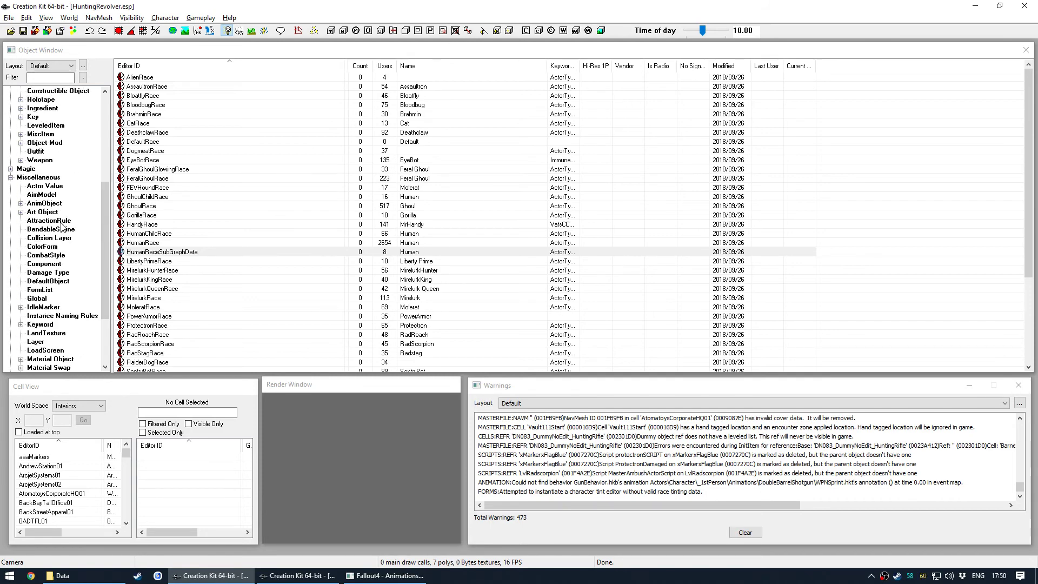
{"action": "left_click", "coordinate": [39, 238]}
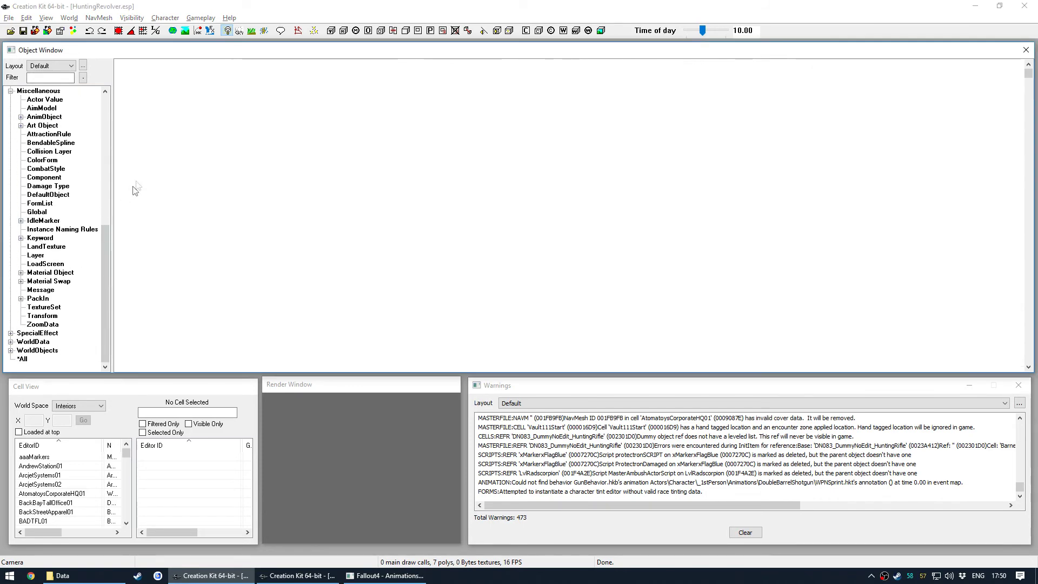
{"action": "left_click", "coordinate": [50, 78]}
{"action": "type", "text": "anims"}
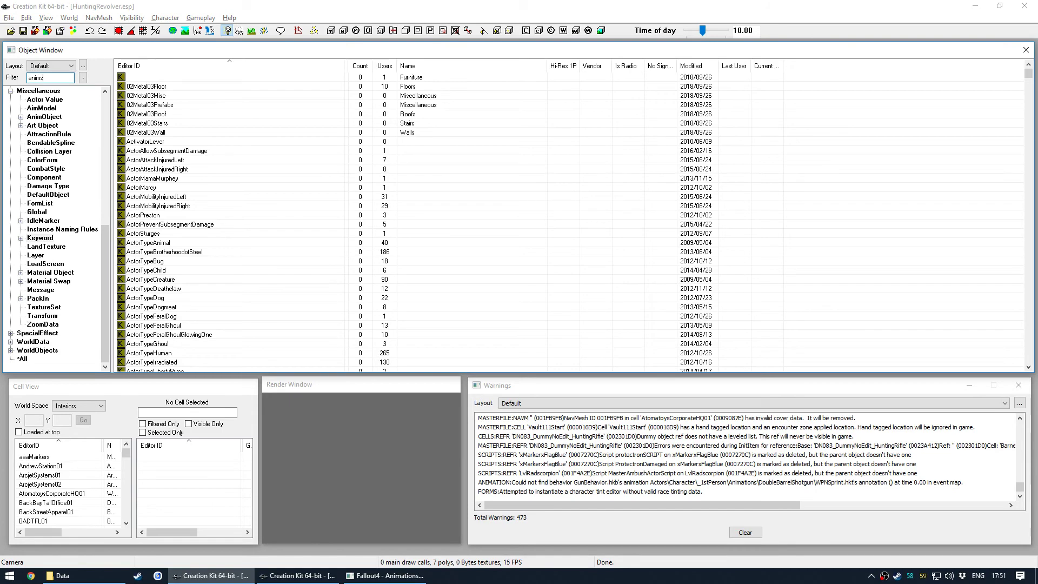
{"action": "scroll", "coordinate": [200, 205], "scroll_direction": "down", "scroll_amount": 7}
{"action": "double_click", "coordinate": [162, 224]}
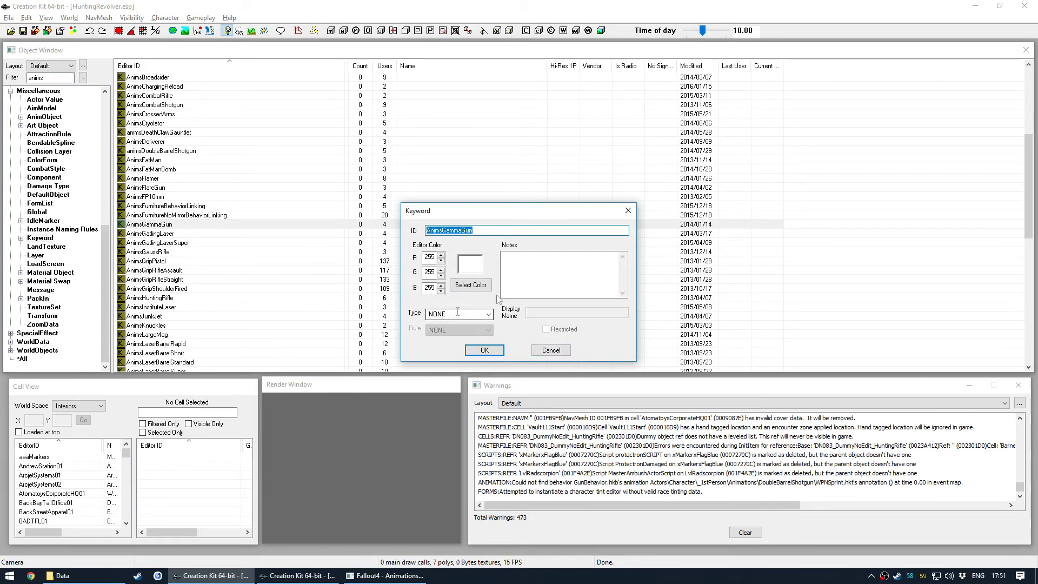
{"action": "left_click", "coordinate": [551, 350]}
Create a new keyword with the ID AnimsHuntingRevolver, leaving its type at NONE
{"action": "right_click", "coordinate": [828, 198]}
{"action": "left_click", "coordinate": [850, 203]}
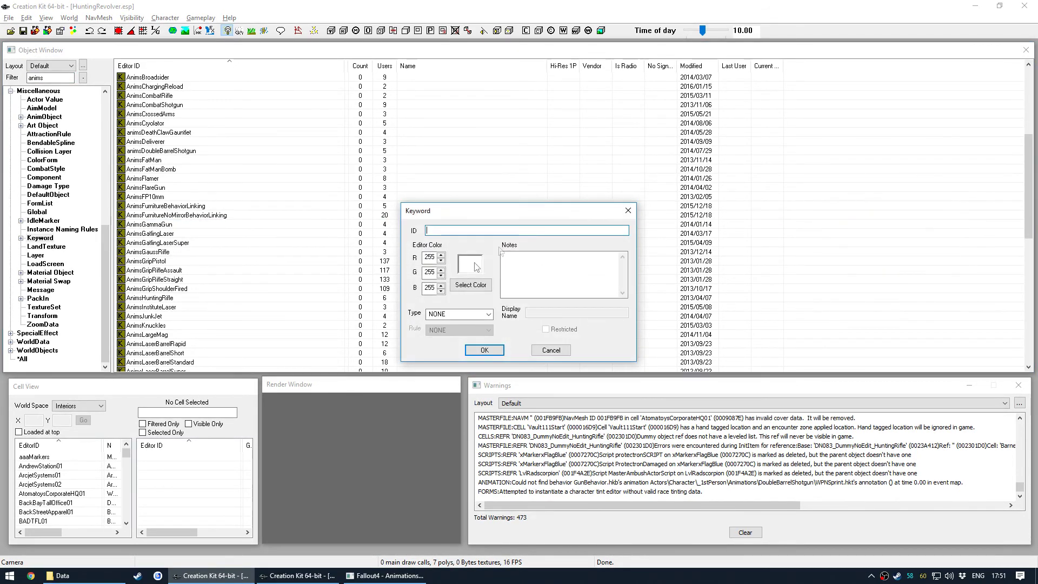
{"action": "type", "text": "AnimsHuntin"}
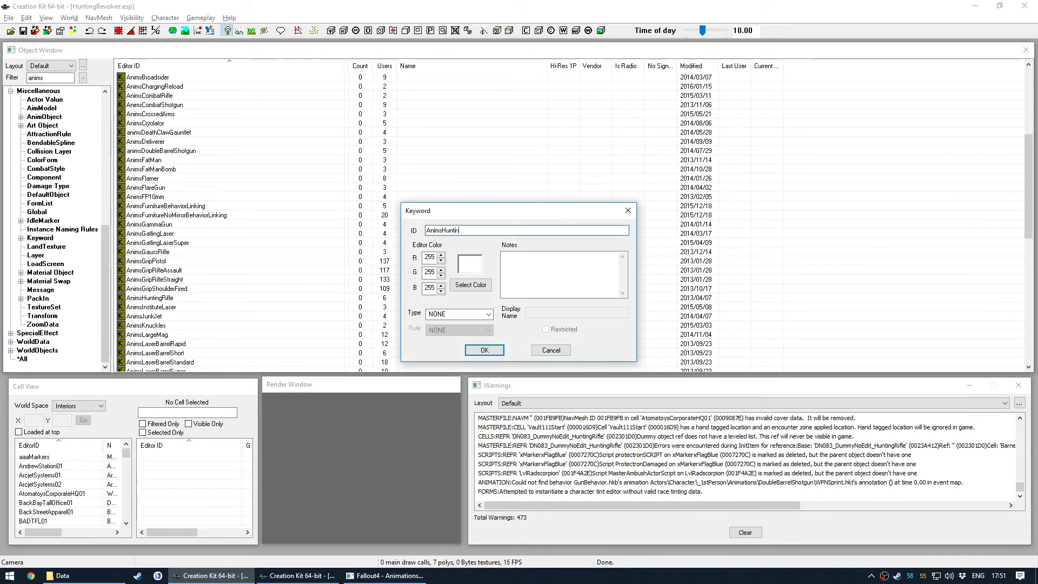
{"action": "type", "text": "gRevolver"}
{"action": "left_click", "coordinate": [501, 351]}
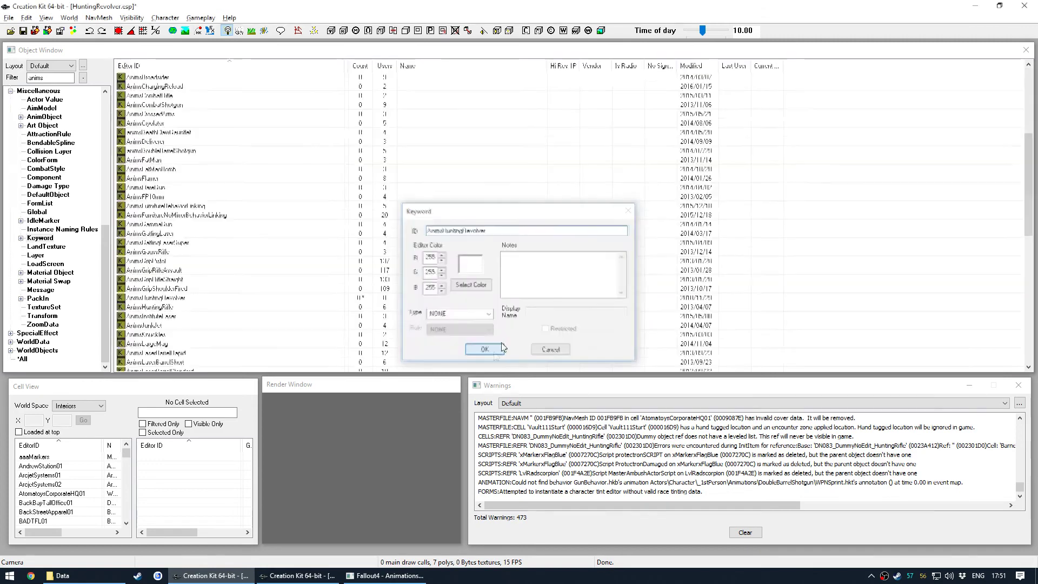
Filter the item objects by "grev" and open the HuntingRevolver weapon record
{"action": "scroll", "coordinate": [51, 216], "scroll_direction": "up", "scroll_amount": 10}
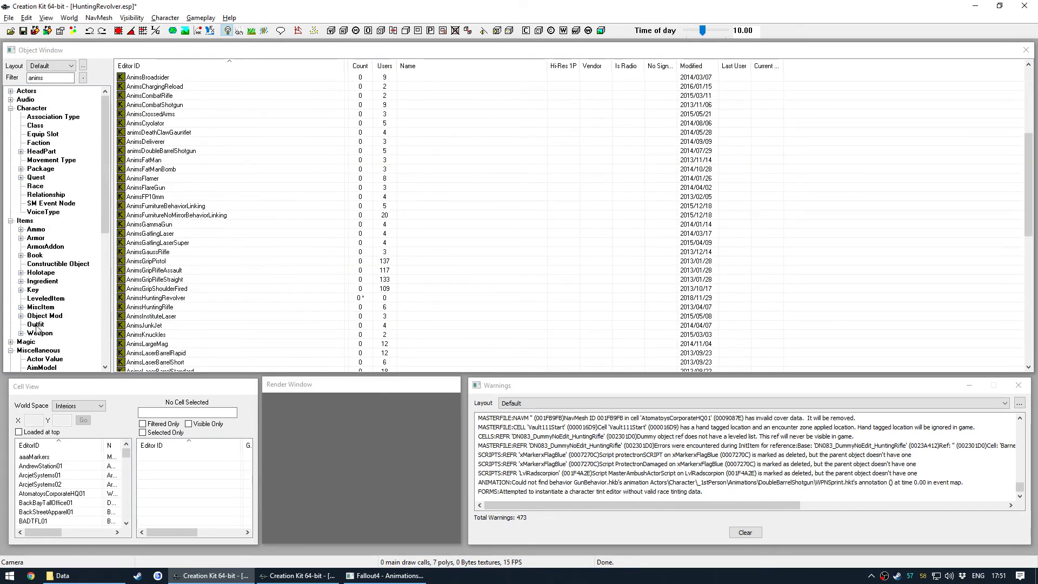
{"action": "left_click", "coordinate": [36, 324]}
{"action": "double_click", "coordinate": [50, 77]}
{"action": "type", "text": "gre"}
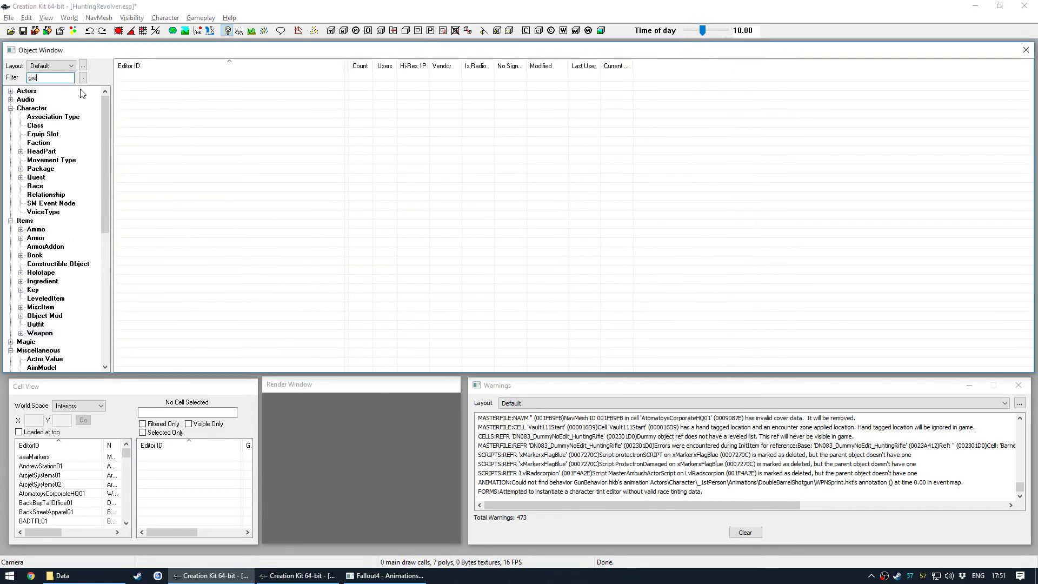
{"action": "type", "text": "v"}
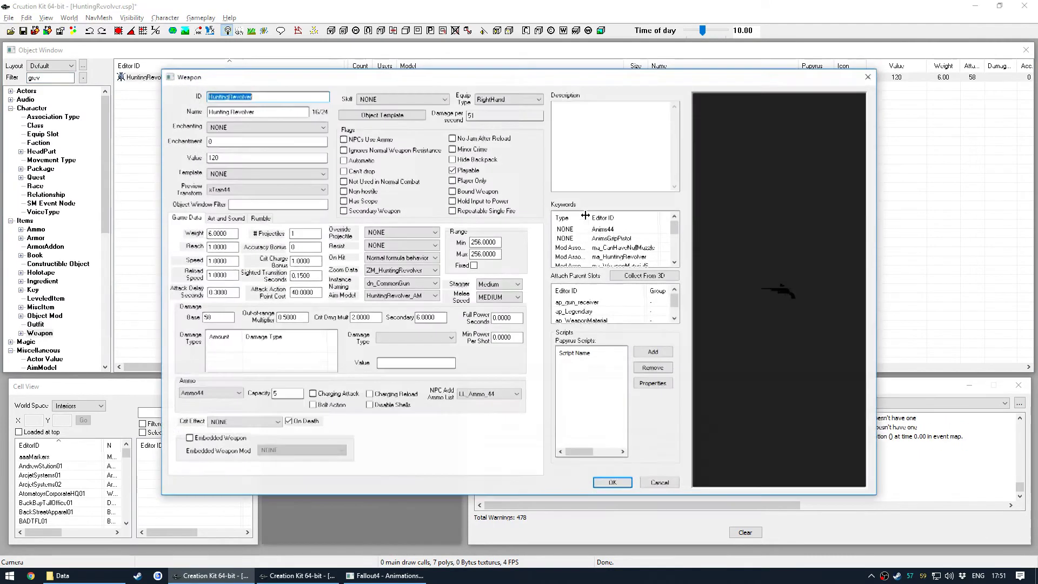
Remove the Anims44 keyword from the HuntingRevolver weapon's keyword list
{"action": "left_click", "coordinate": [612, 229]}
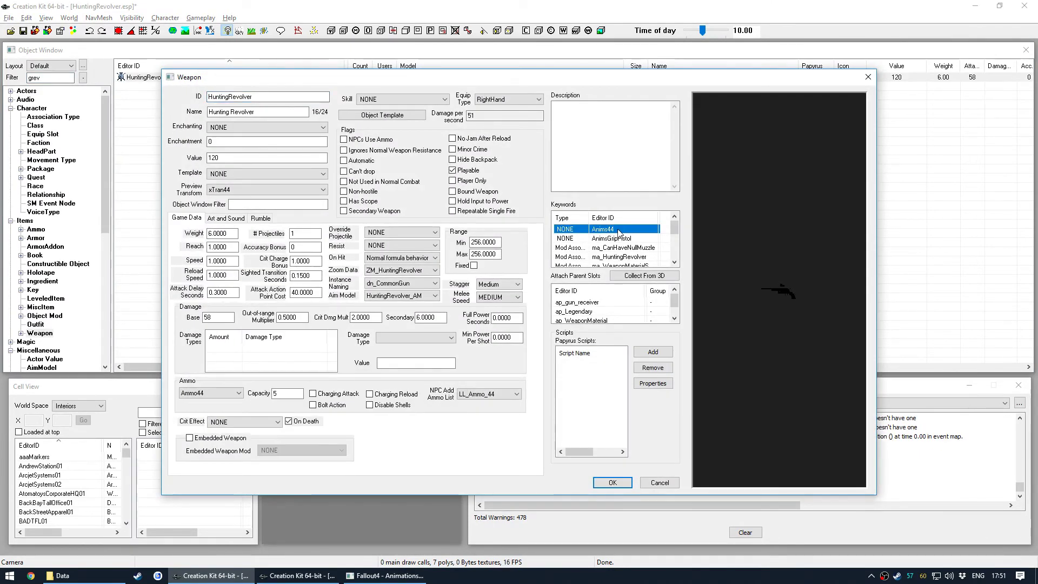
{"action": "right_click", "coordinate": [622, 228]}
{"action": "left_click", "coordinate": [638, 254]}
Add the AnimsHuntingRevolver keyword to the weapon, accept the record and save the plugin
{"action": "scroll", "coordinate": [620, 246], "scroll_direction": "down", "scroll_amount": 3}
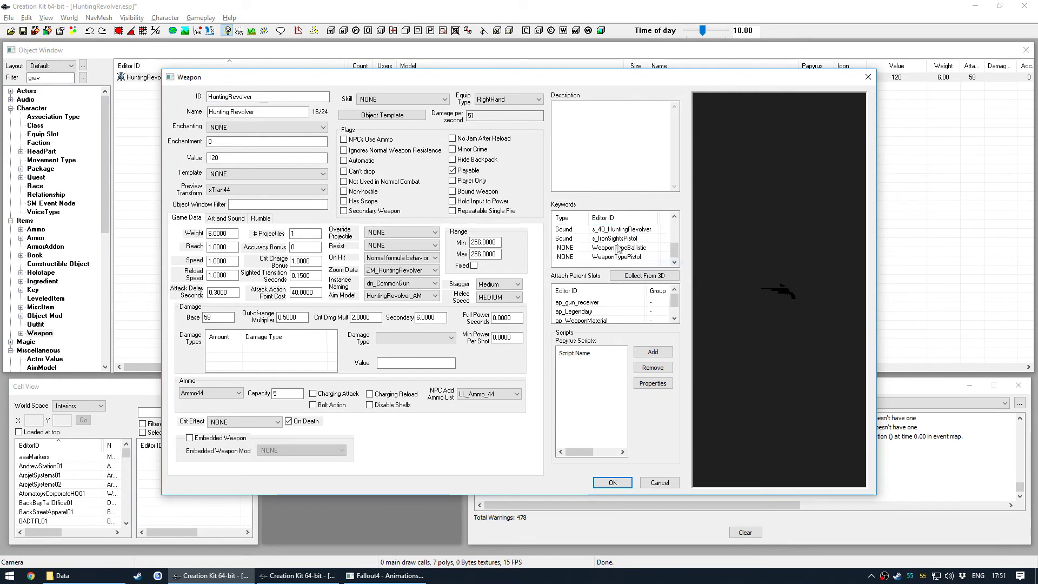
{"action": "right_click", "coordinate": [612, 266]}
{"action": "left_click", "coordinate": [627, 271]}
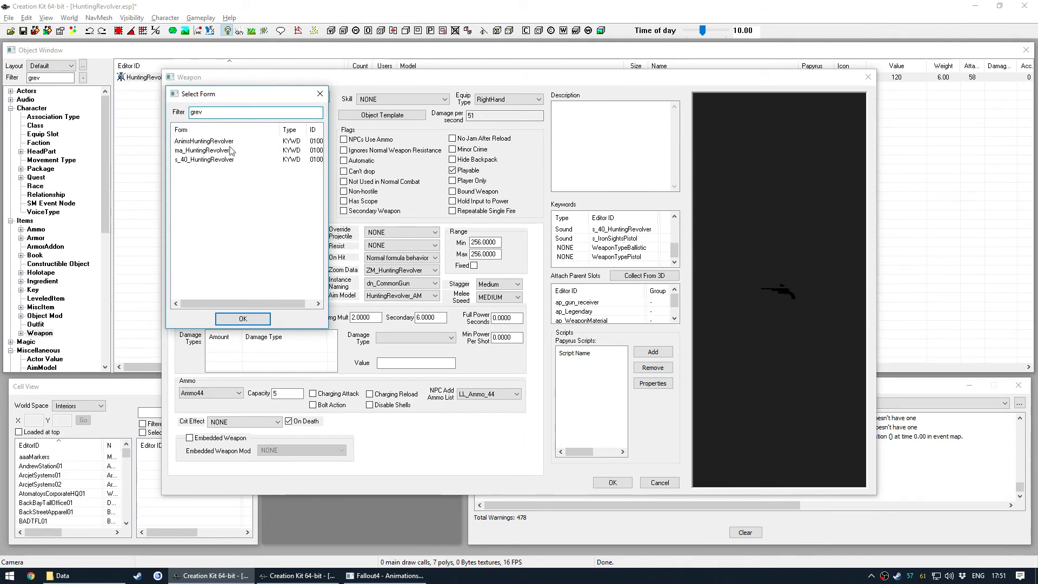
{"action": "left_click_drag", "start_coordinate": [225, 142], "coordinate": [224, 150]}
{"action": "key", "text": "Return"}
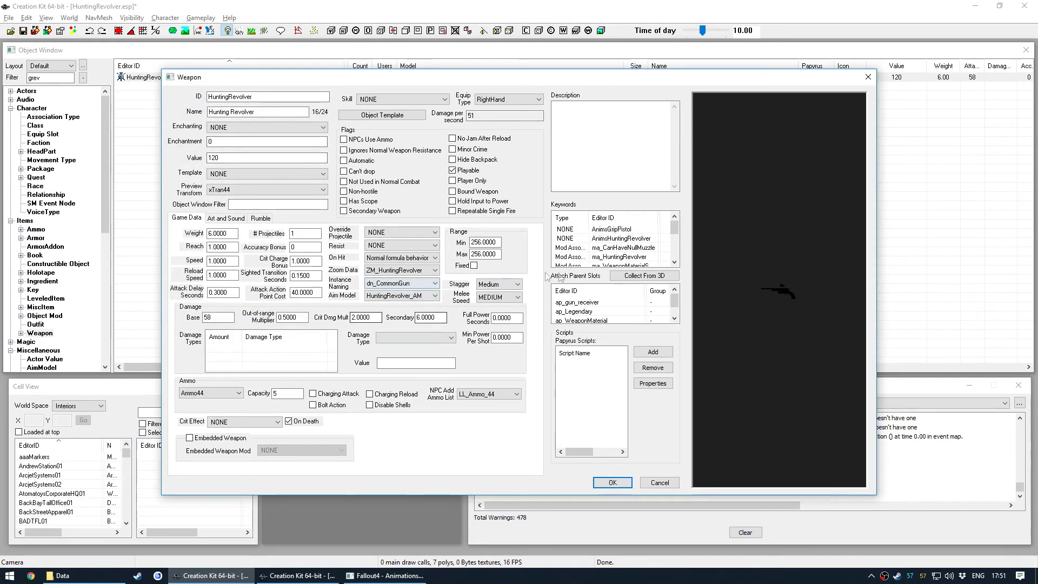
{"action": "left_click", "coordinate": [610, 481]}
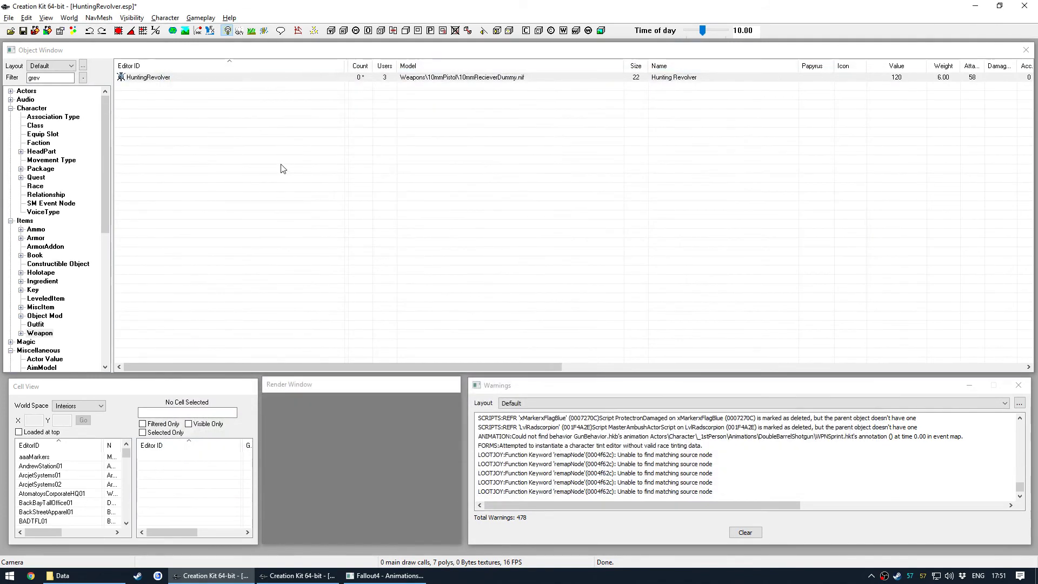
{"action": "left_click", "coordinate": [23, 31]}
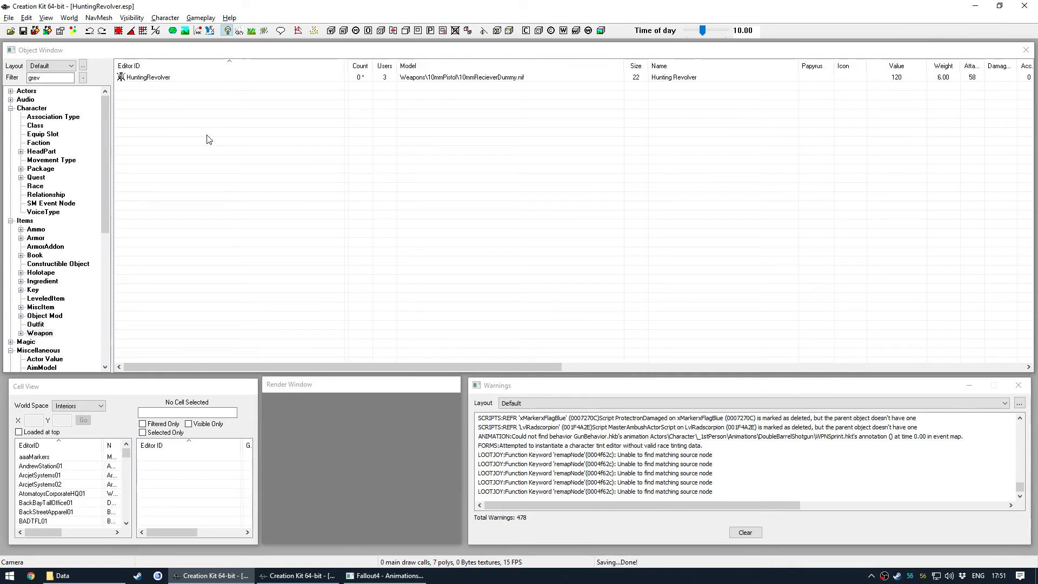
Filter the race objects by "human" and duplicate the HumanRaceSubGraphData race
{"action": "left_click", "coordinate": [35, 186]}
{"action": "double_click", "coordinate": [50, 78]}
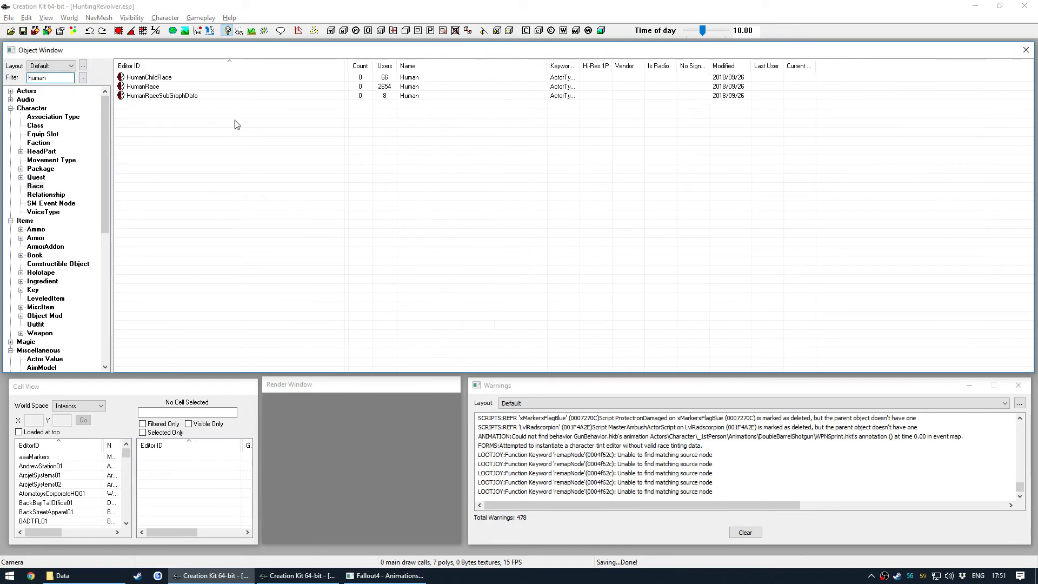
{"action": "left_click", "coordinate": [181, 100]}
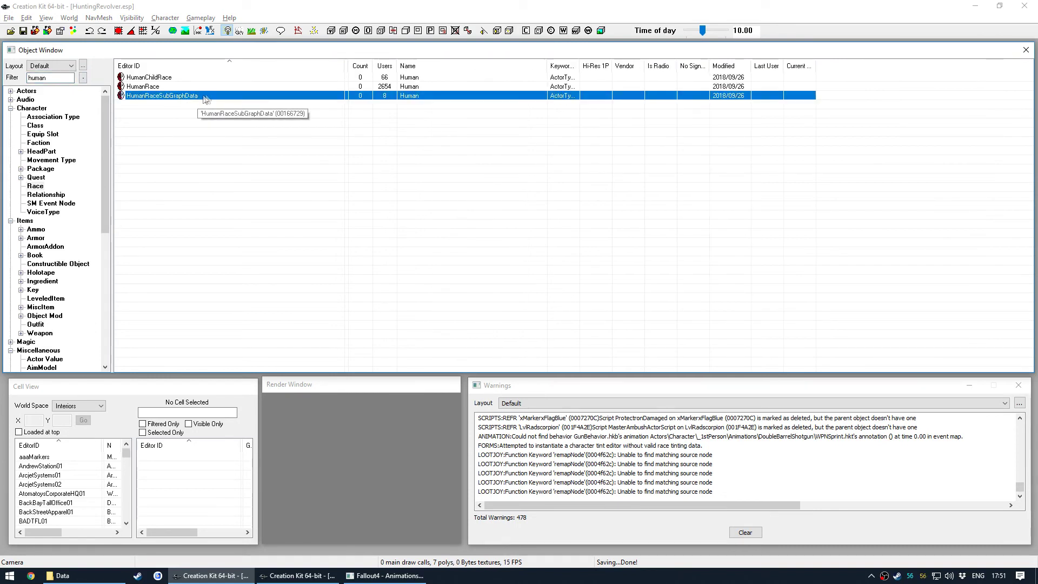
{"action": "right_click", "coordinate": [211, 94]}
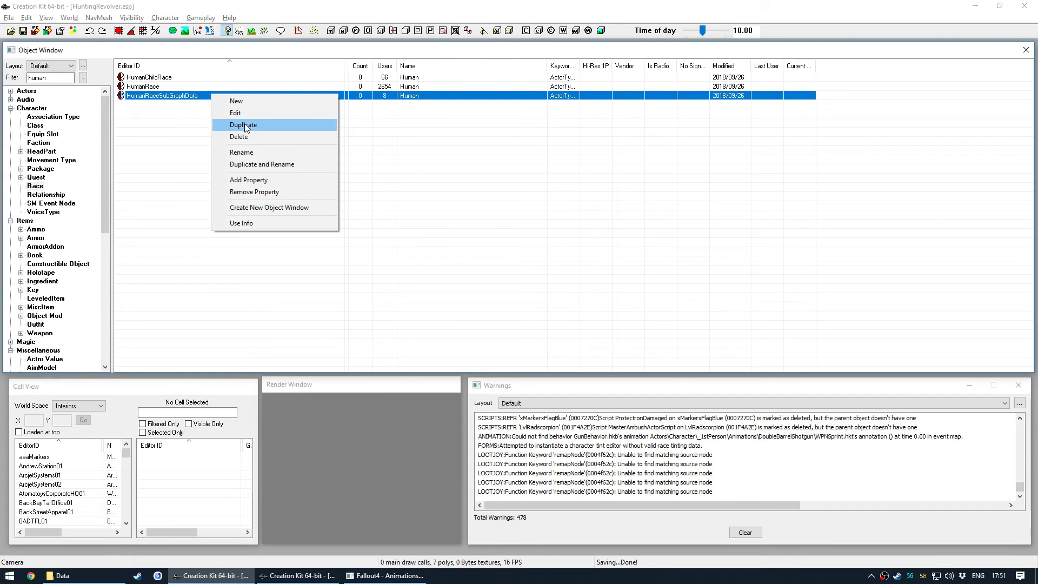
{"action": "left_click", "coordinate": [243, 125]}
Open the duplicated race for editing and strip the COPY0000 suffix from its ID
{"action": "right_click", "coordinate": [222, 105]}
{"action": "left_click", "coordinate": [244, 128]}
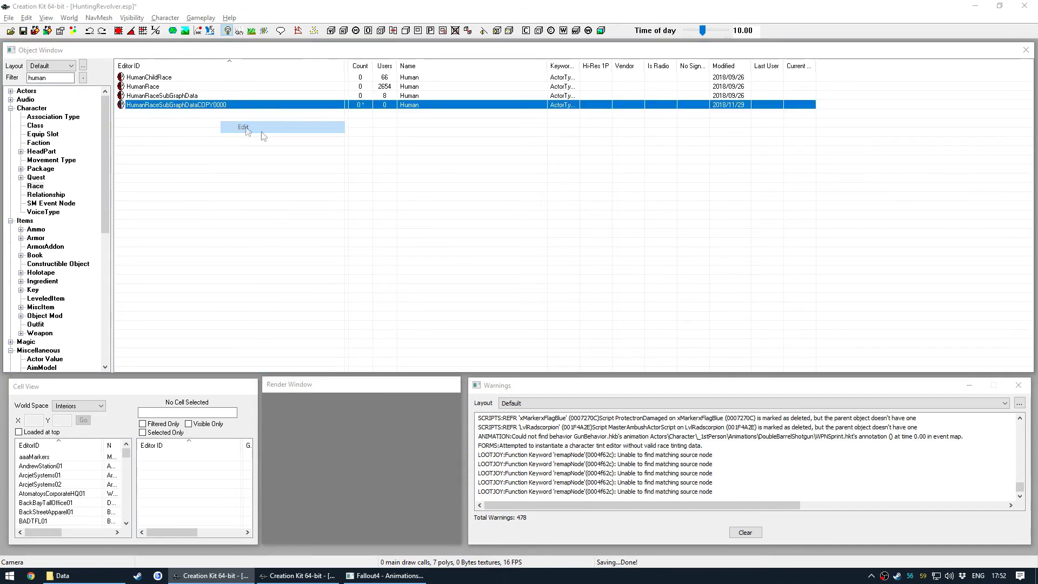
{"action": "left_click_drag", "start_coordinate": [170, 28], "coordinate": [134, 44]}
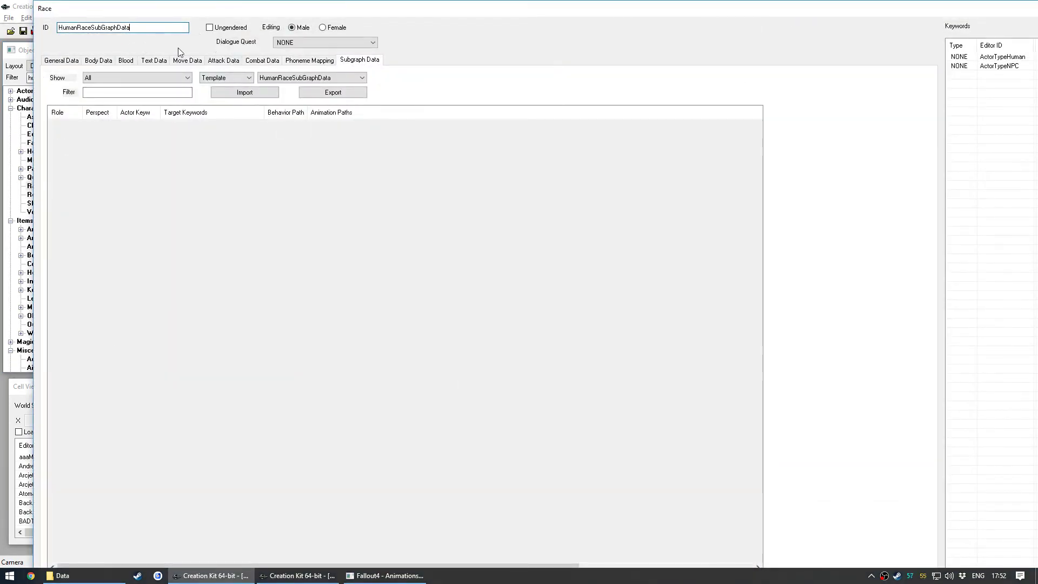
Switch to the other Creation Kit window with LAER.esp and check how its additive human subgraph race is named
{"action": "left_click", "coordinate": [300, 574]}
{"action": "left_click", "coordinate": [267, 115]}
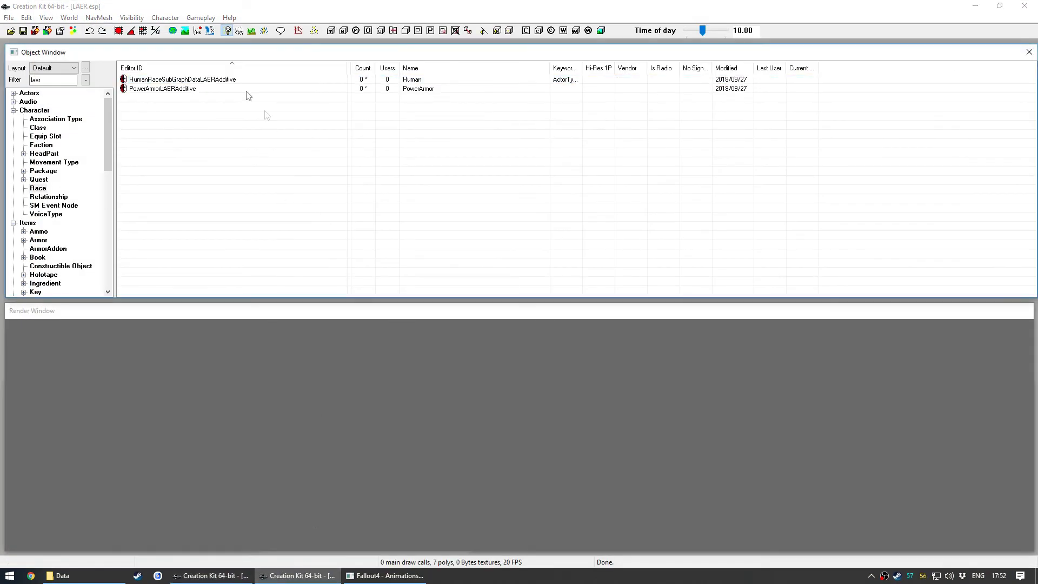
{"action": "left_click", "coordinate": [211, 82]}
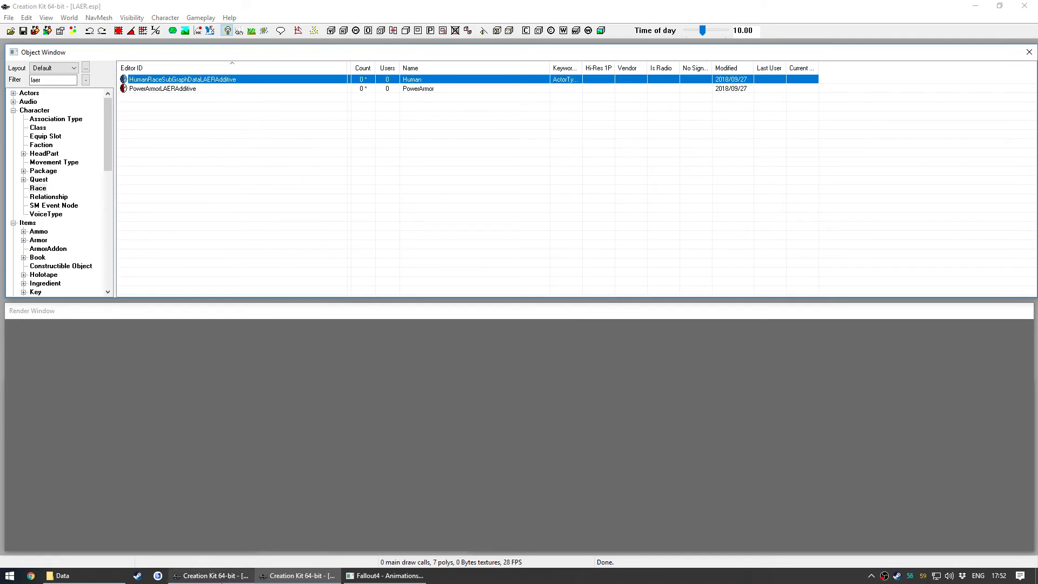
Back in the HuntingRevolver plugin, name the duplicated race HumanRaceSubGraphData_HuntingRevolver_Additive and set its subgraph data to Additive
{"action": "left_click", "coordinate": [211, 575]}
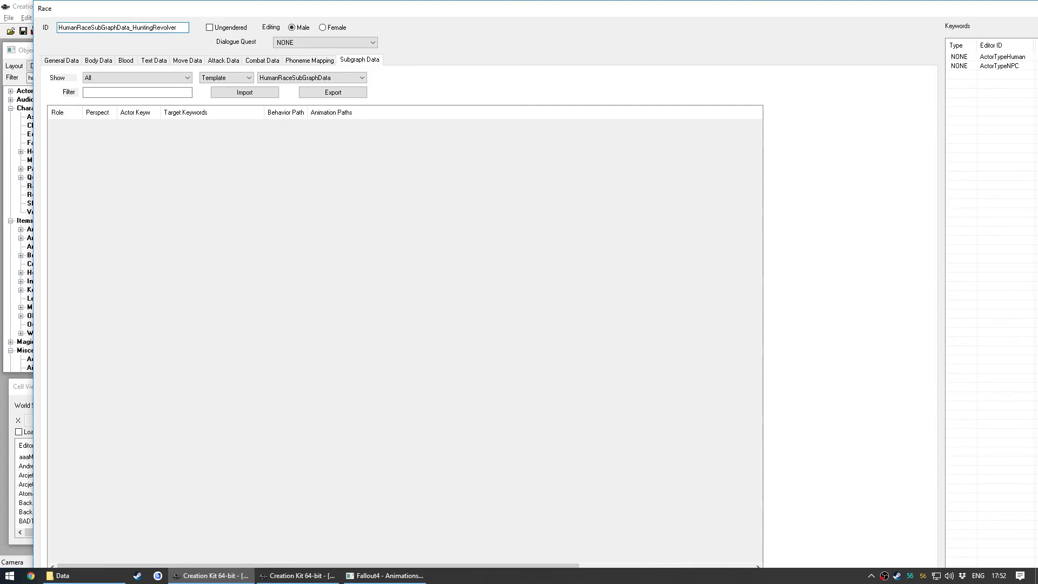
{"action": "type", "text": "Additive"}
{"action": "key", "text": "Home"}
{"action": "key", "text": "End"}
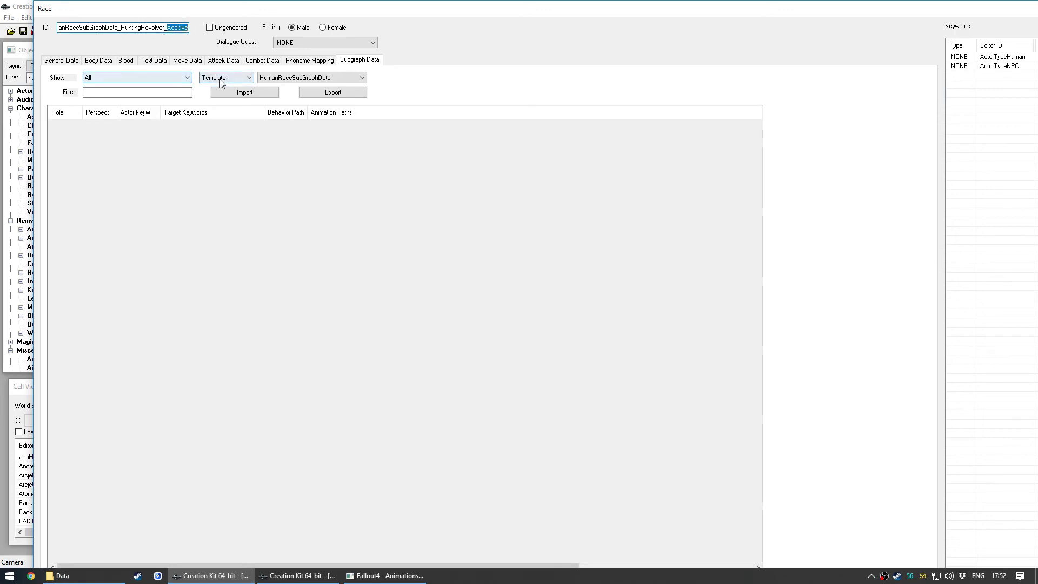
{"action": "left_click", "coordinate": [234, 80]}
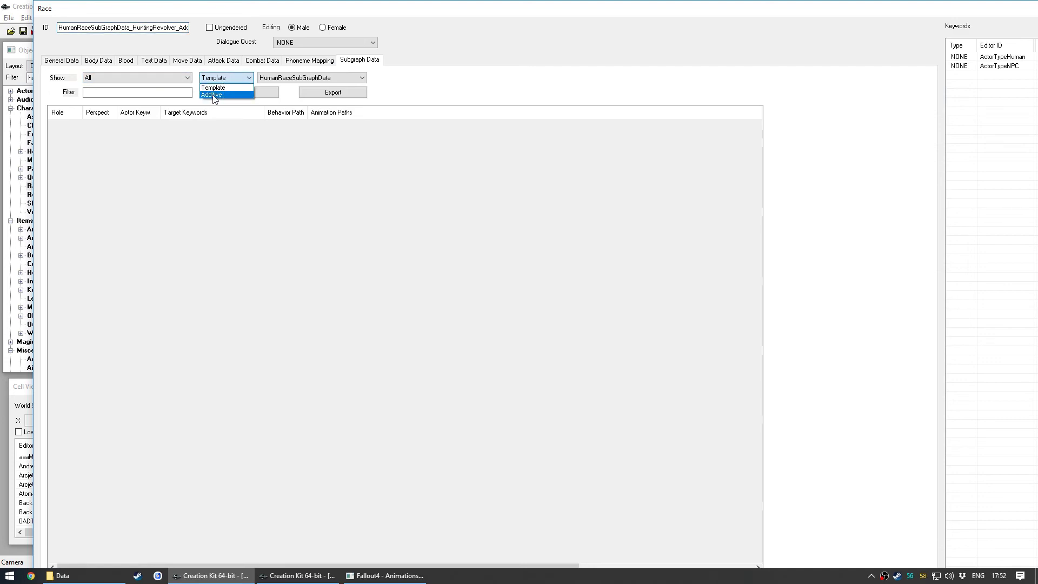
{"action": "left_click", "coordinate": [217, 100]}
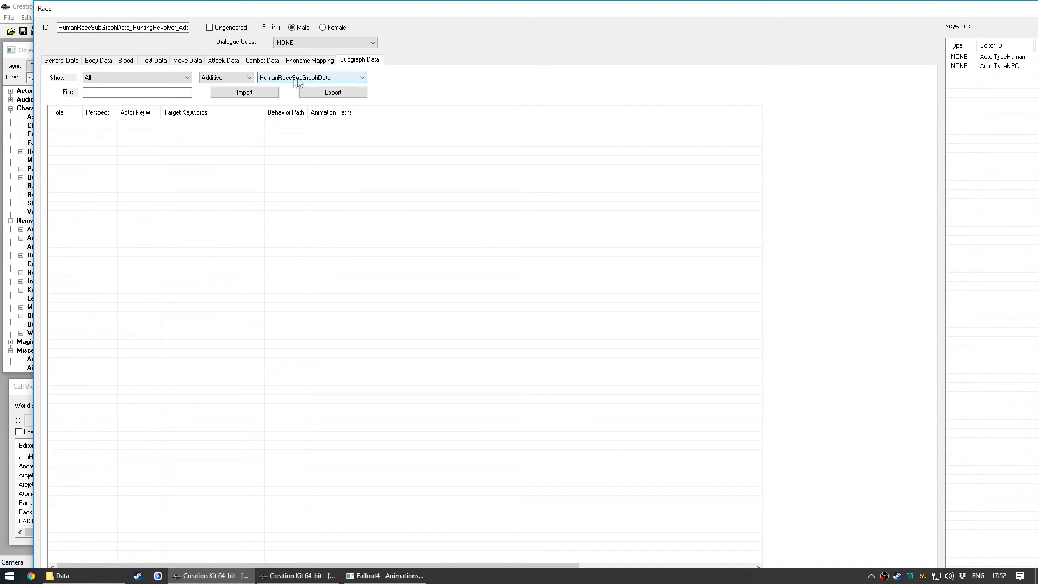
Accept the race's new ID without creating a new form, and save the plugin
{"action": "left_click_drag", "start_coordinate": [389, 13], "coordinate": [380, 11]}
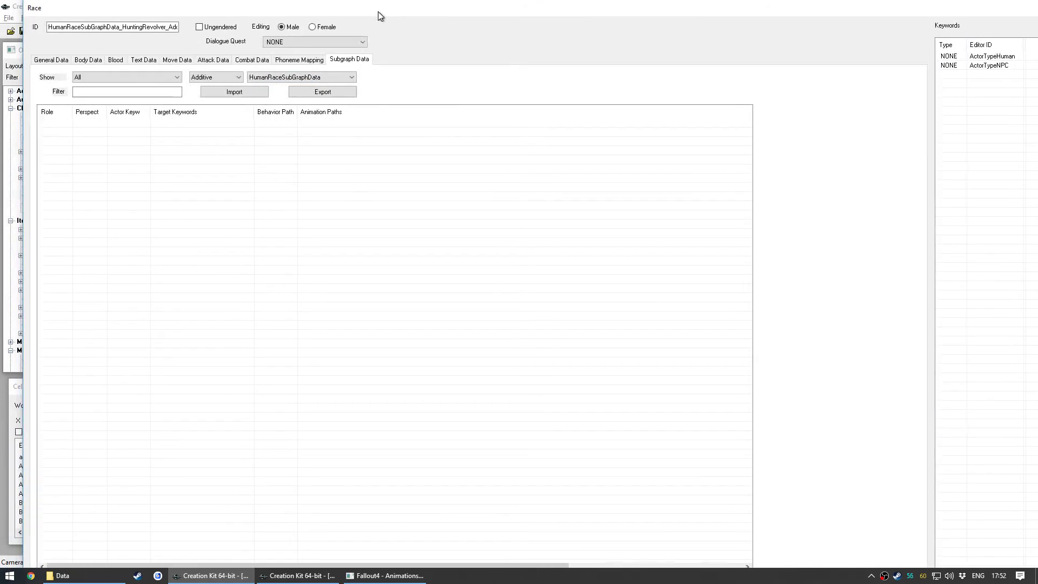
{"action": "key", "text": "Return"}
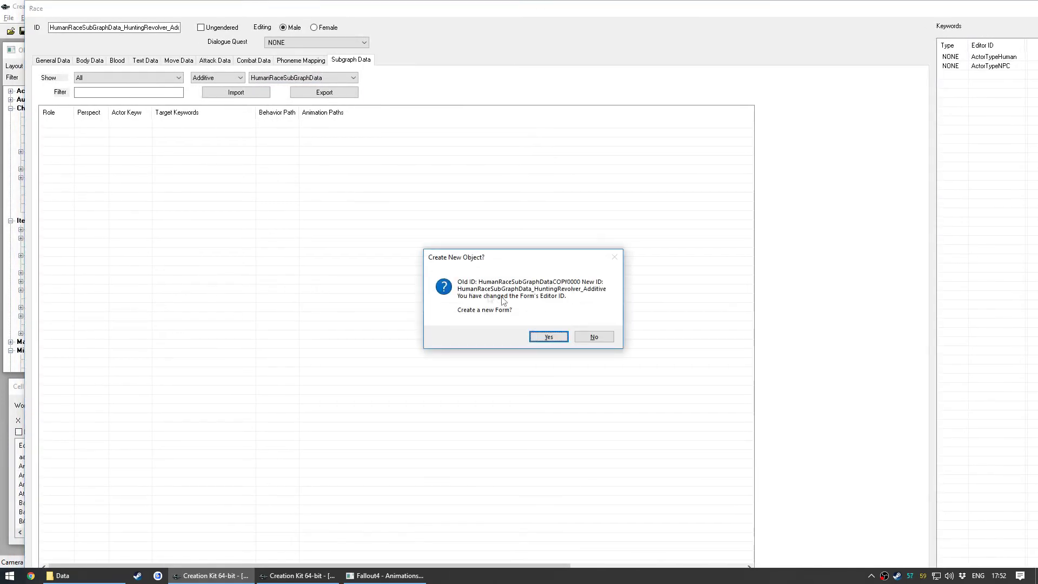
{"action": "left_click", "coordinate": [590, 336]}
{"action": "left_click", "coordinate": [560, 328]}
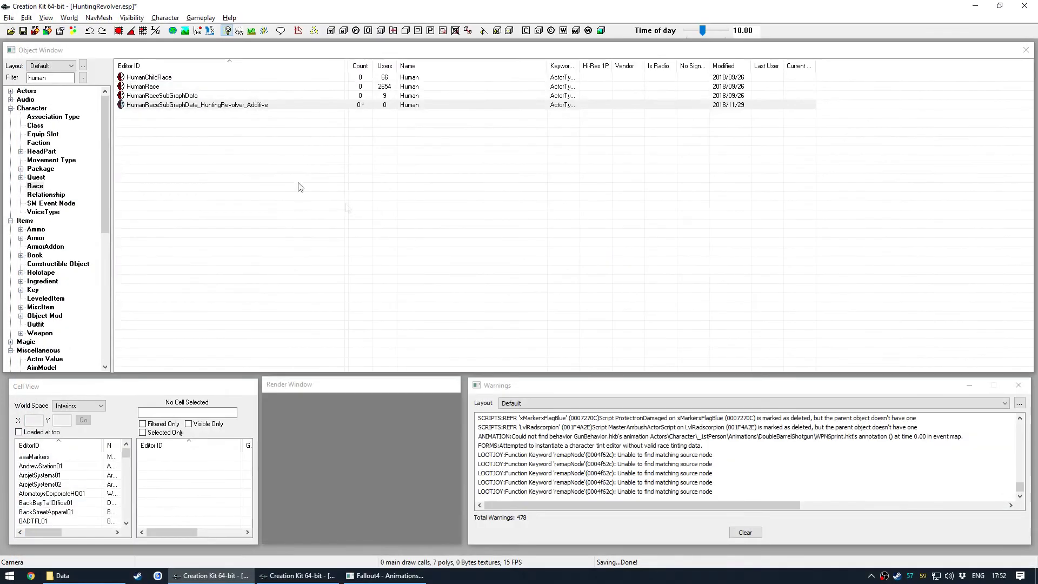
{"action": "left_click", "coordinate": [214, 106]}
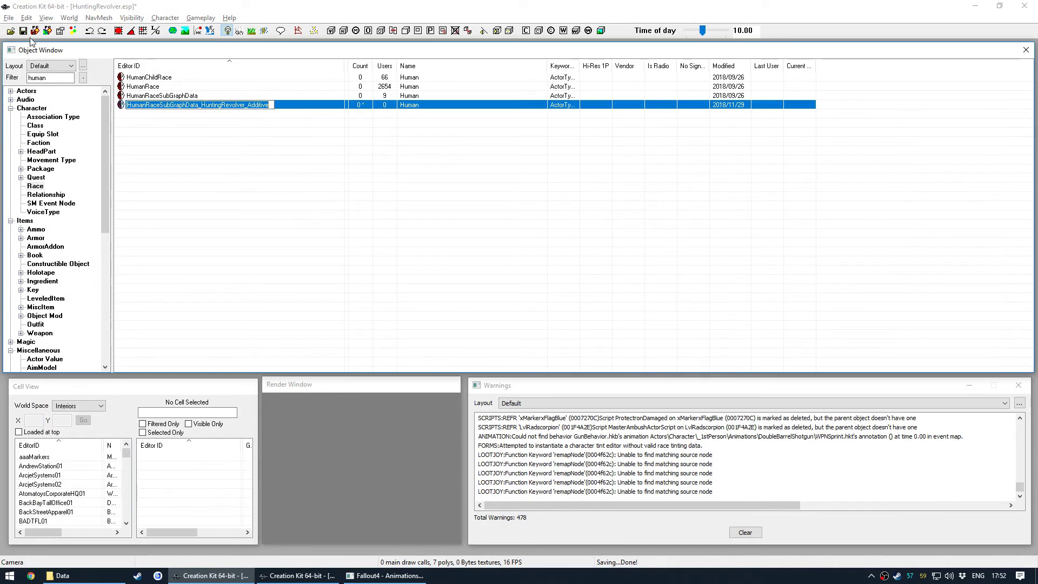
{"action": "key", "text": "ctrl+s"}
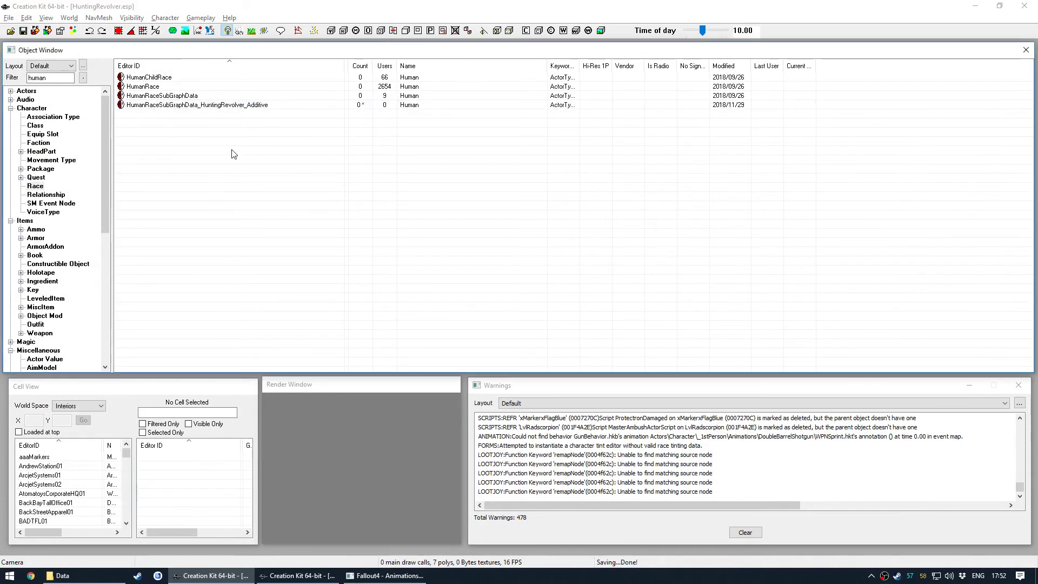
Open the HumanRaceSubGraphData race and look through its subgraph data entries
{"action": "double_click", "coordinate": [176, 96]}
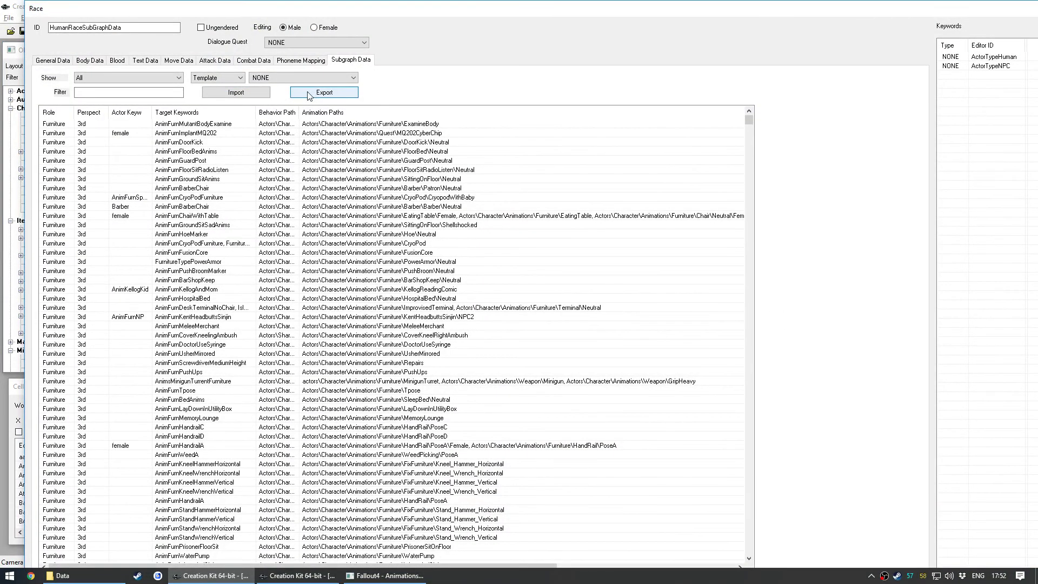
{"action": "scroll", "coordinate": [309, 391], "scroll_direction": "down", "scroll_amount": 20}
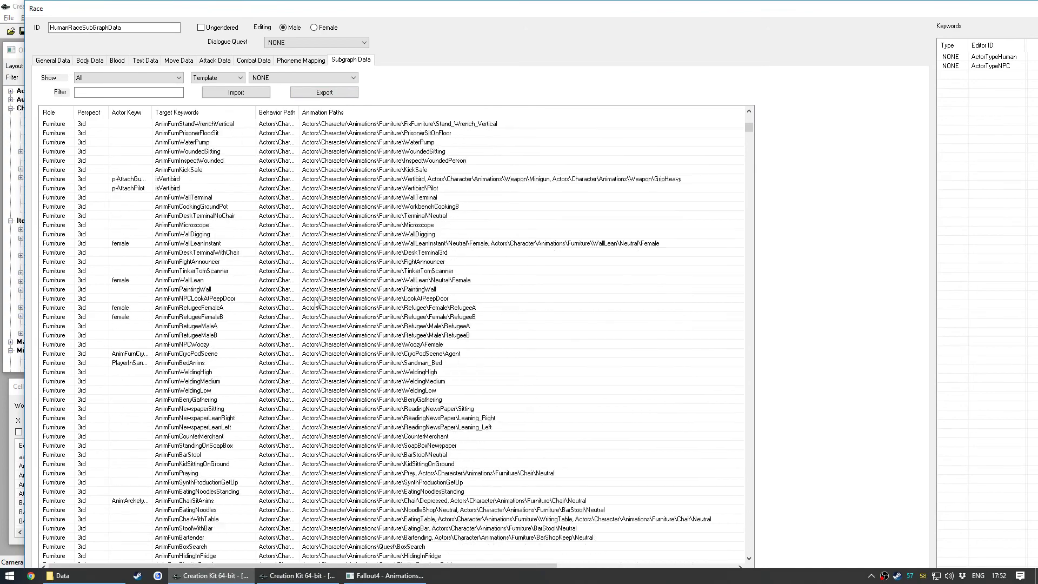
{"action": "scroll", "coordinate": [341, 254], "scroll_direction": "up", "scroll_amount": 10}
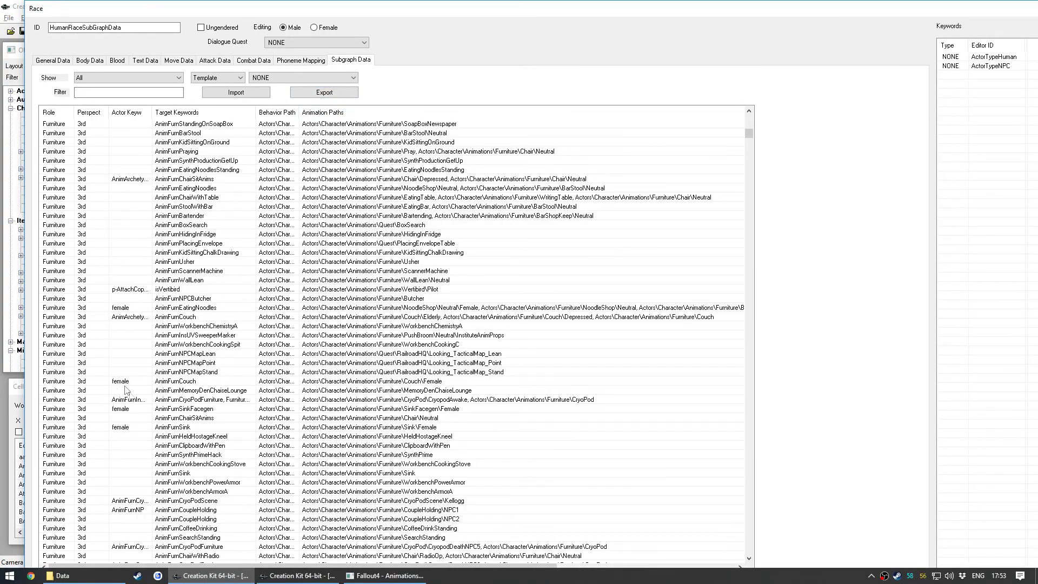
Close the race record and switch to the B.A.E. window with the Fallout4 - Animations.ba2 archive
{"action": "left_click", "coordinate": [59, 575]}
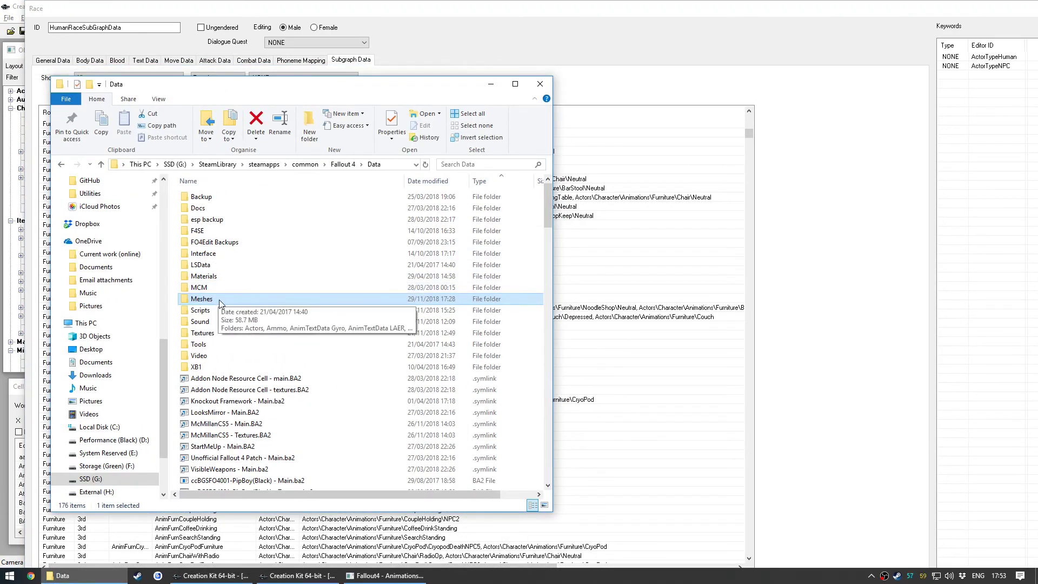
{"action": "key", "text": "alt+Tab"}
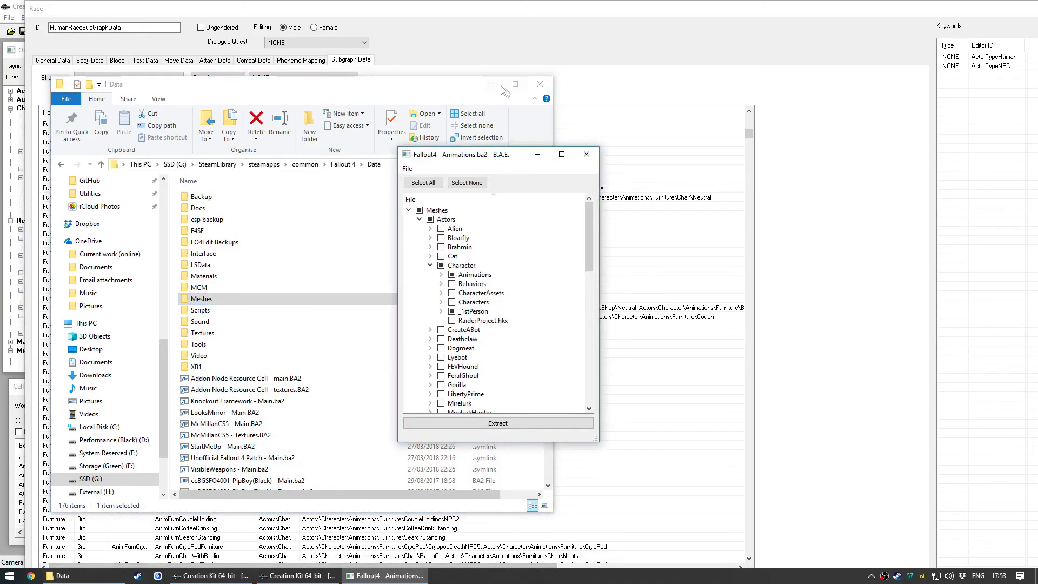
{"action": "left_click", "coordinate": [491, 84]}
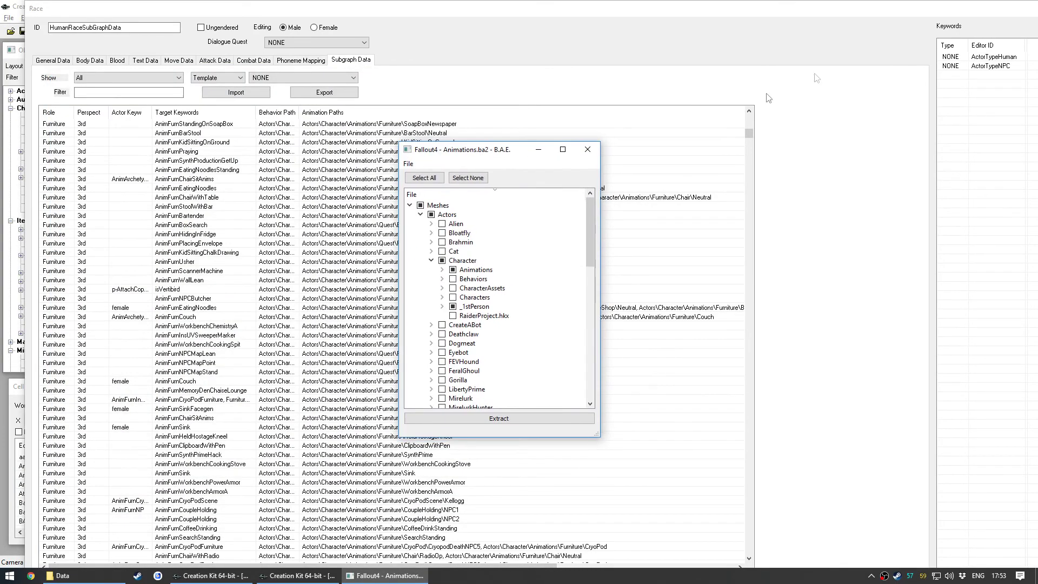
{"action": "left_click", "coordinate": [489, 75]}
{"action": "key", "text": "Escape"}
{"action": "left_click", "coordinate": [385, 575]}
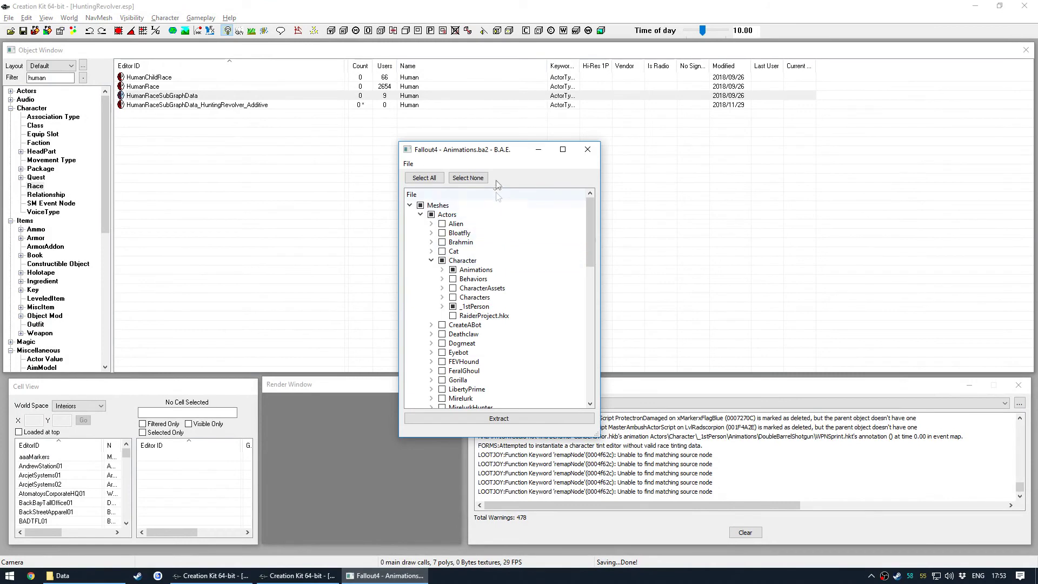
Examine the third-person 44Pistol animation files under Character, Animations, Weapon in the archive, and collapse that branch again
{"action": "left_click", "coordinate": [441, 269]}
{"action": "scroll", "coordinate": [463, 308], "scroll_direction": "down", "scroll_amount": 3}
{"action": "left_click", "coordinate": [453, 306]}
{"action": "scroll", "coordinate": [463, 302], "scroll_direction": "down", "scroll_amount": 1}
{"action": "double_click", "coordinate": [494, 288]}
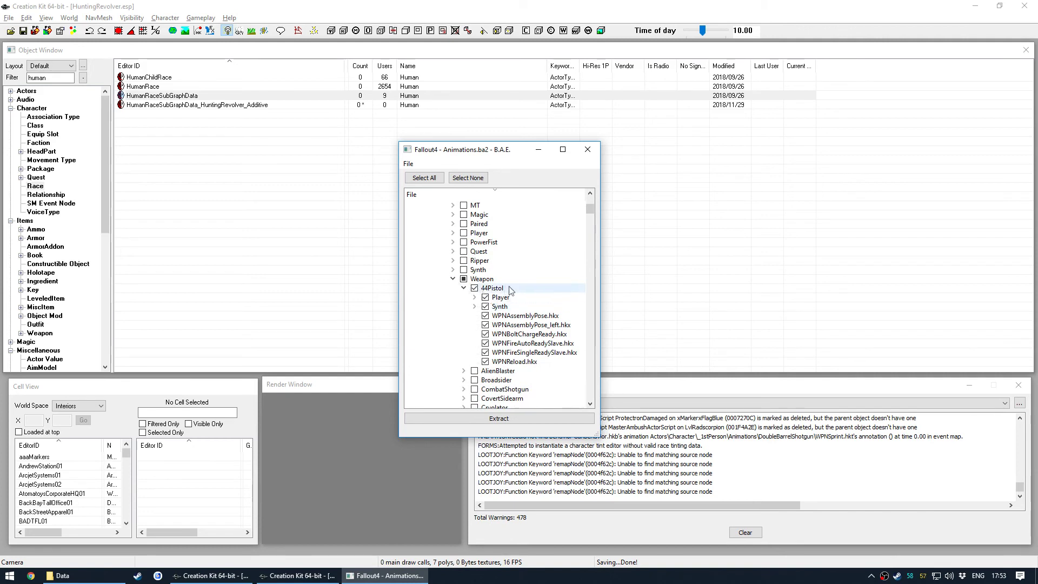
{"action": "scroll", "coordinate": [489, 281], "scroll_direction": "up", "scroll_amount": 6}
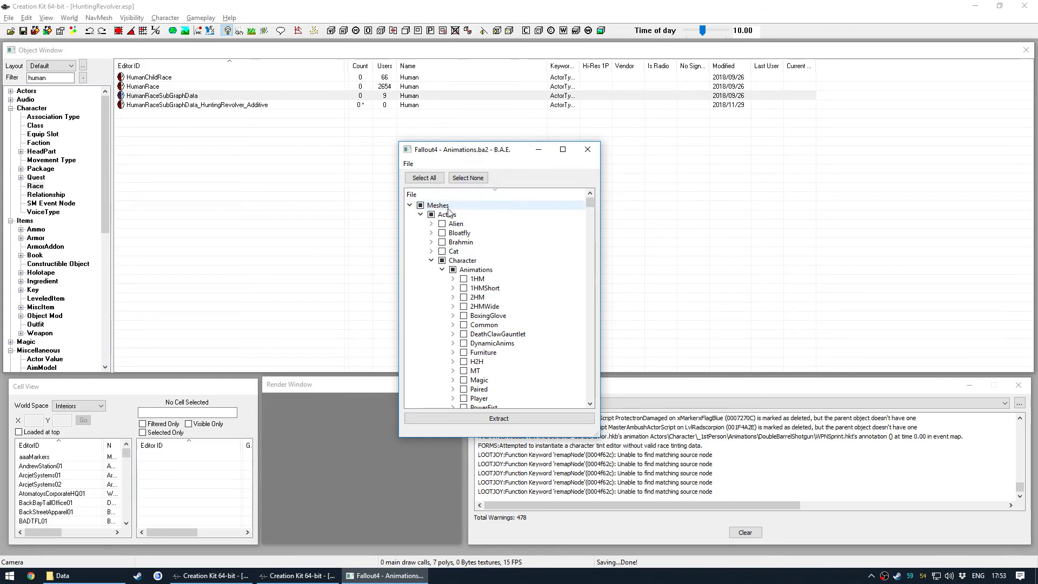
{"action": "scroll", "coordinate": [487, 320], "scroll_direction": "down", "scroll_amount": 4}
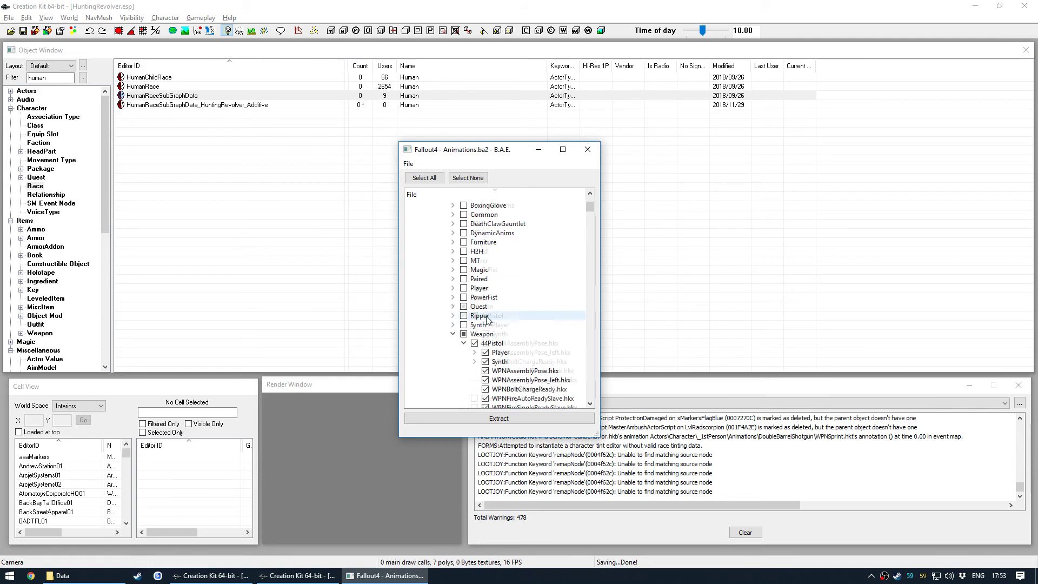
{"action": "scroll", "coordinate": [487, 320], "scroll_direction": "down", "scroll_amount": 3}
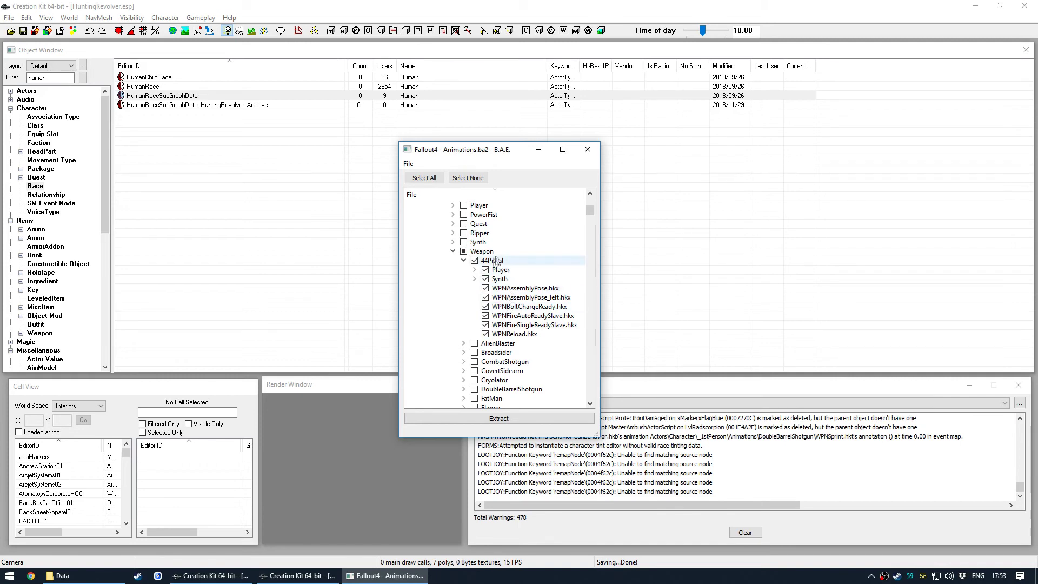
{"action": "left_click", "coordinate": [453, 252]}
{"action": "scroll", "coordinate": [438, 276], "scroll_direction": "up", "scroll_amount": 7}
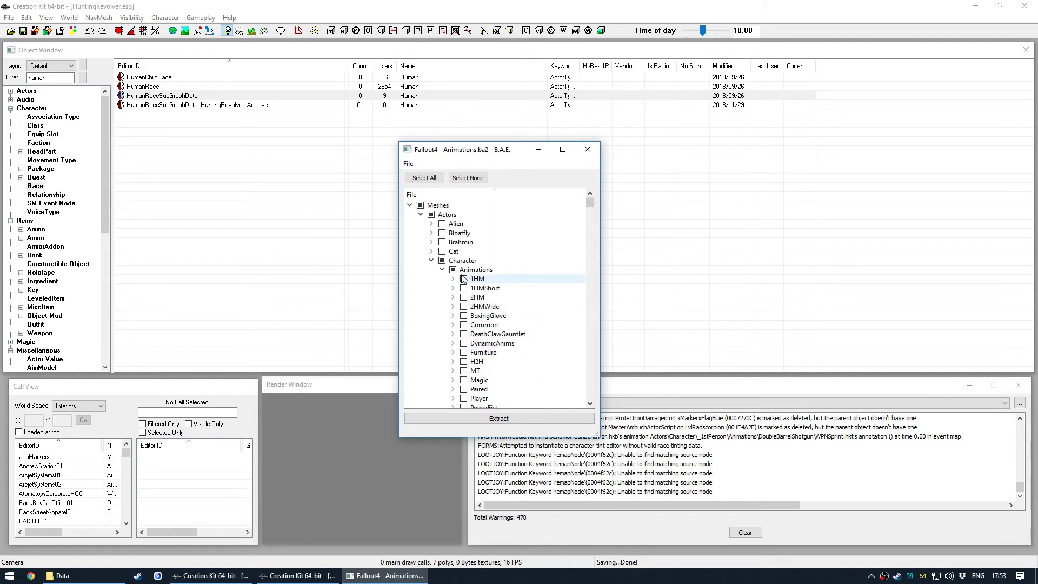
{"action": "left_click", "coordinate": [441, 269]}
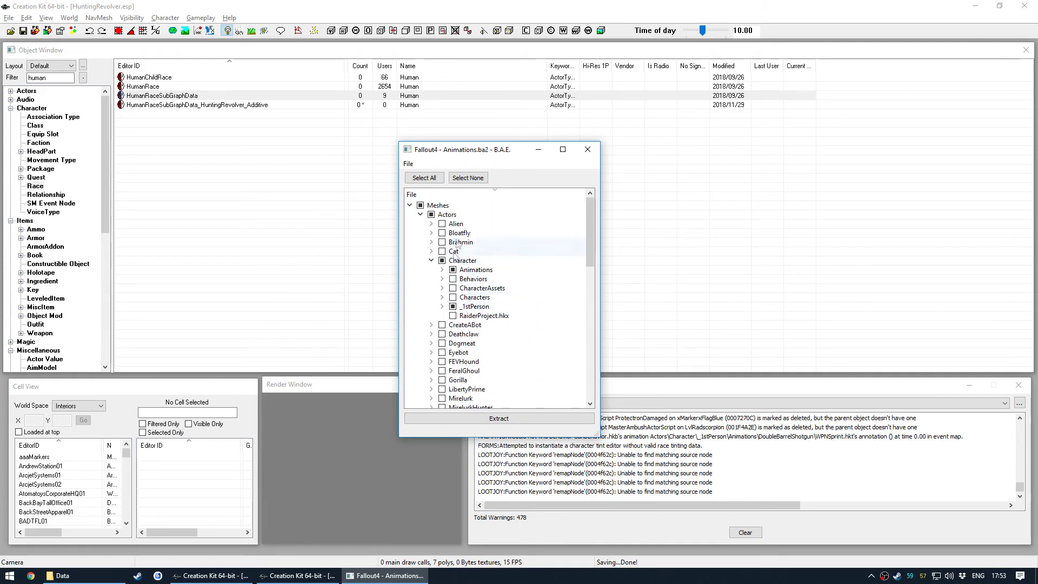
Examine the first-person 44Pistol animation files under Character, _1stPerson, Animations, and collapse the Character branch
{"action": "double_click", "coordinate": [461, 309]}
{"action": "scroll", "coordinate": [485, 328], "scroll_direction": "down", "scroll_amount": 2}
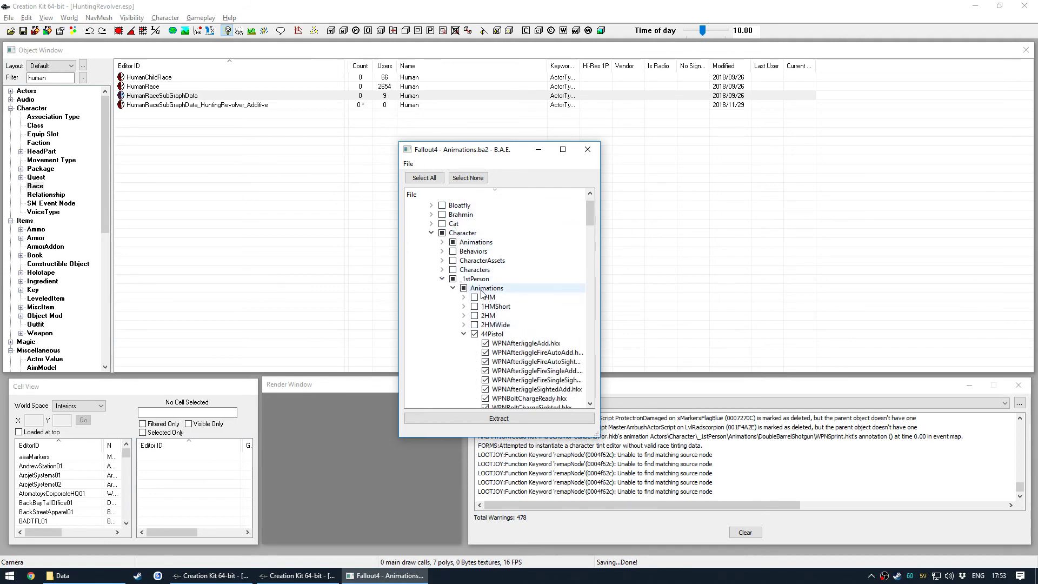
{"action": "scroll", "coordinate": [484, 328], "scroll_direction": "down", "scroll_amount": 3}
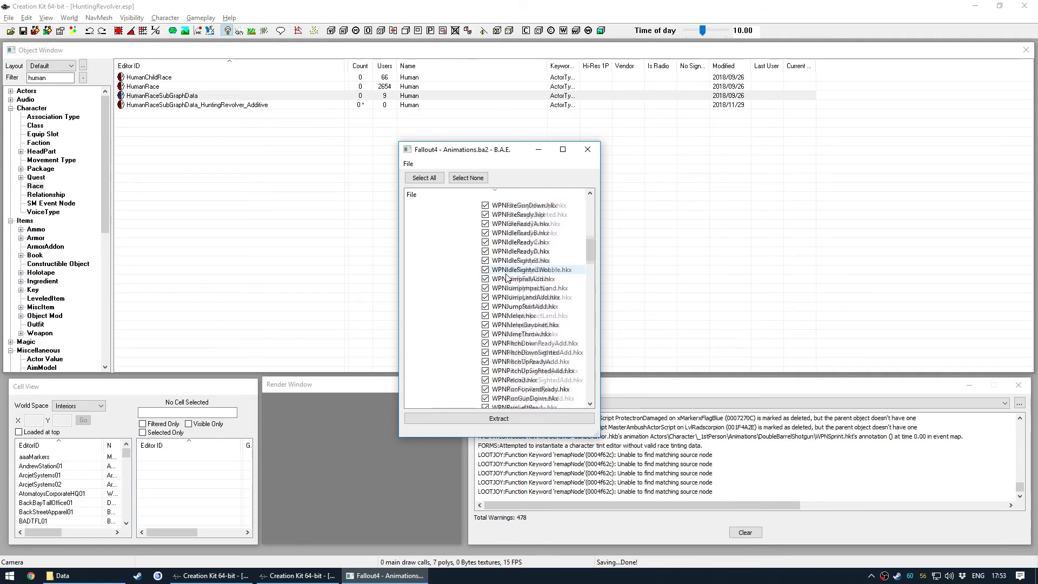
{"action": "scroll", "coordinate": [508, 287], "scroll_direction": "up", "scroll_amount": 4}
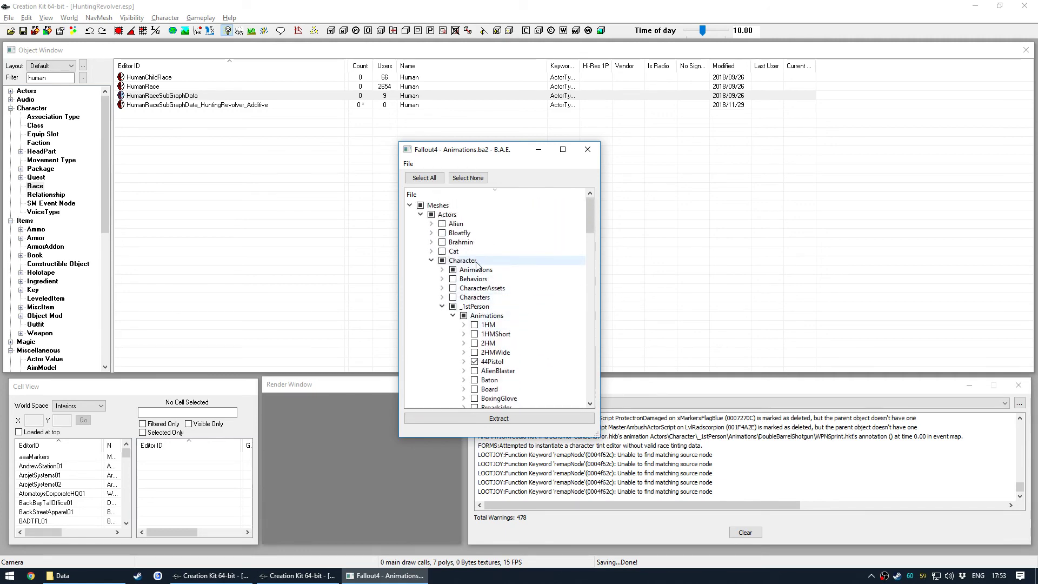
{"action": "left_click", "coordinate": [443, 307]}
{"action": "left_click", "coordinate": [432, 261]}
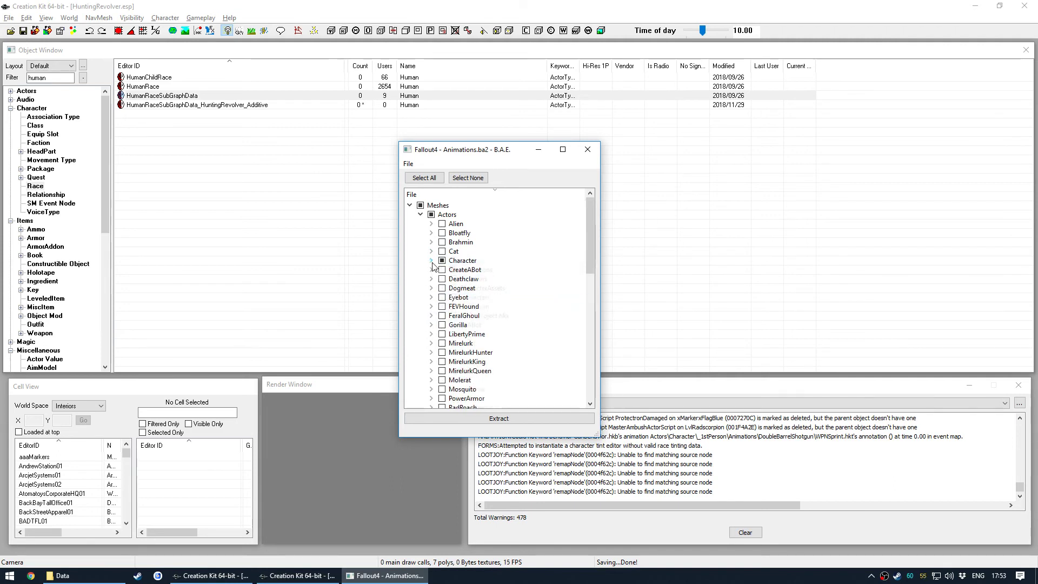
Compare the subfolders of the Character folder's third-person Animations branch and its _1stPerson branch
{"action": "left_click", "coordinate": [431, 261]}
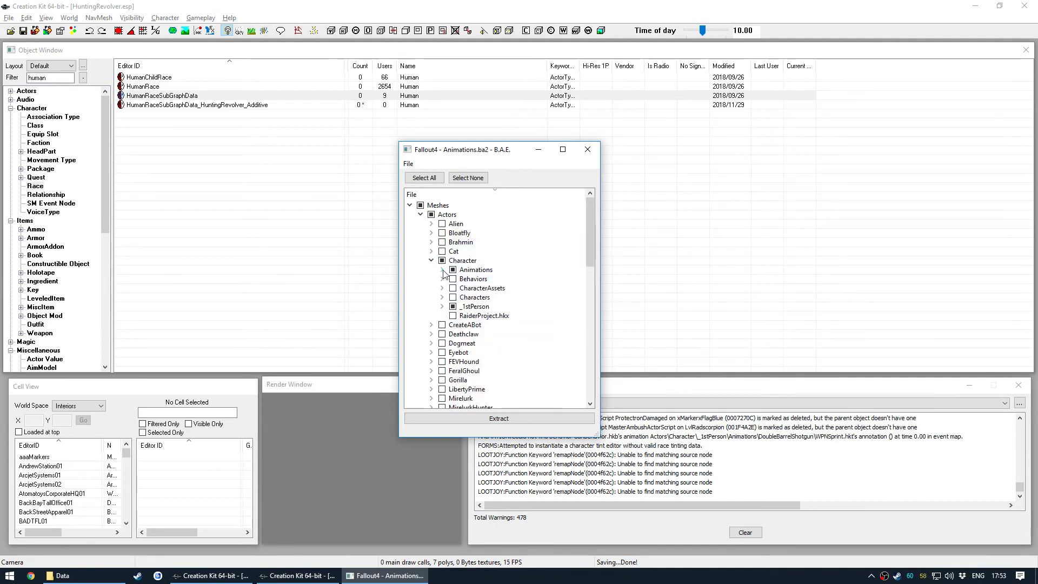
{"action": "left_click", "coordinate": [443, 270]}
{"action": "scroll", "coordinate": [457, 287], "scroll_direction": "down", "scroll_amount": 2}
{"action": "scroll", "coordinate": [465, 306], "scroll_direction": "up", "scroll_amount": 1}
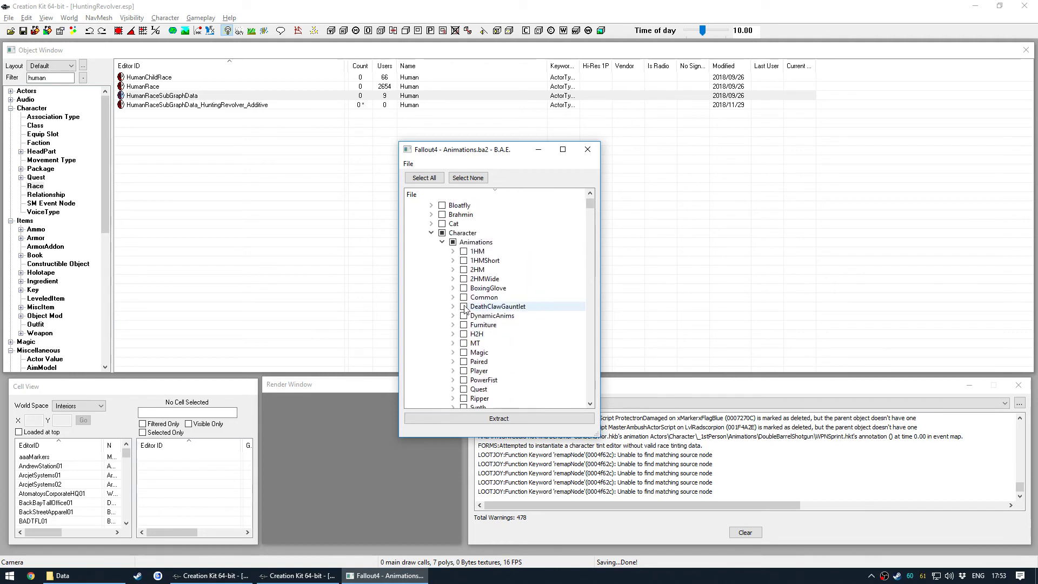
{"action": "left_click", "coordinate": [442, 241]}
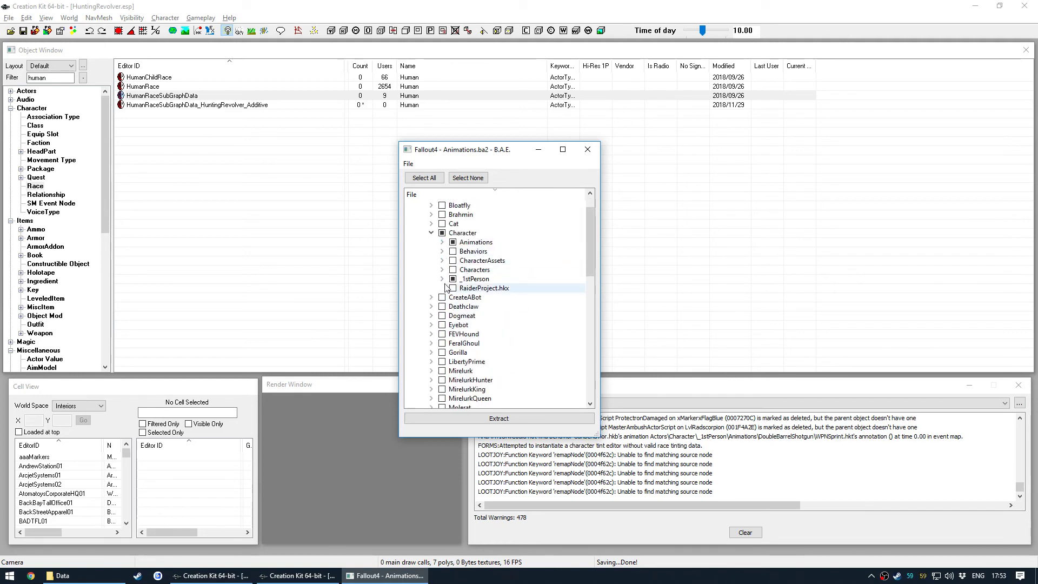
{"action": "left_click", "coordinate": [442, 270]}
{"action": "left_click", "coordinate": [442, 270]}
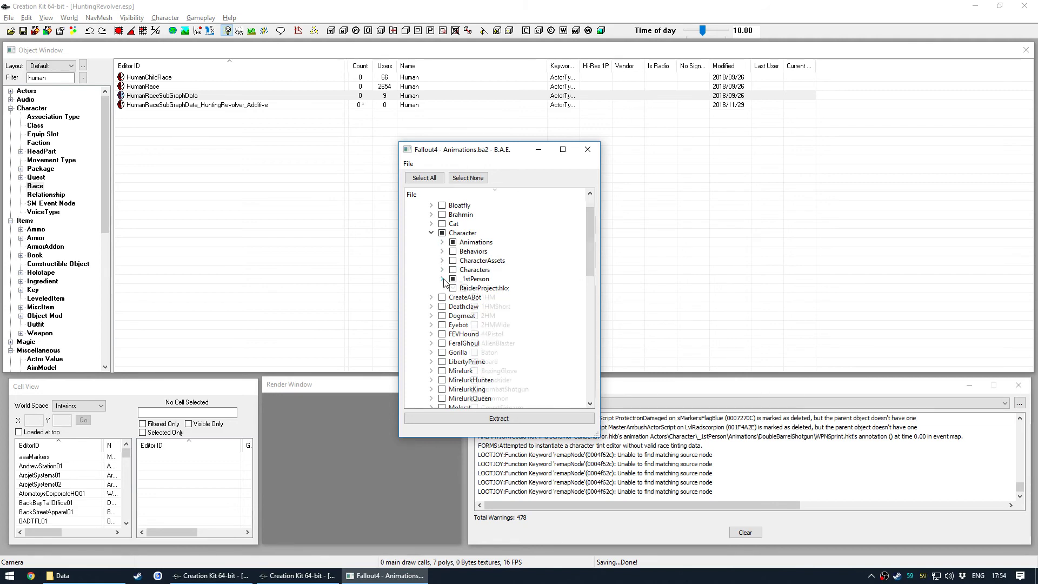
{"action": "left_click", "coordinate": [442, 279]}
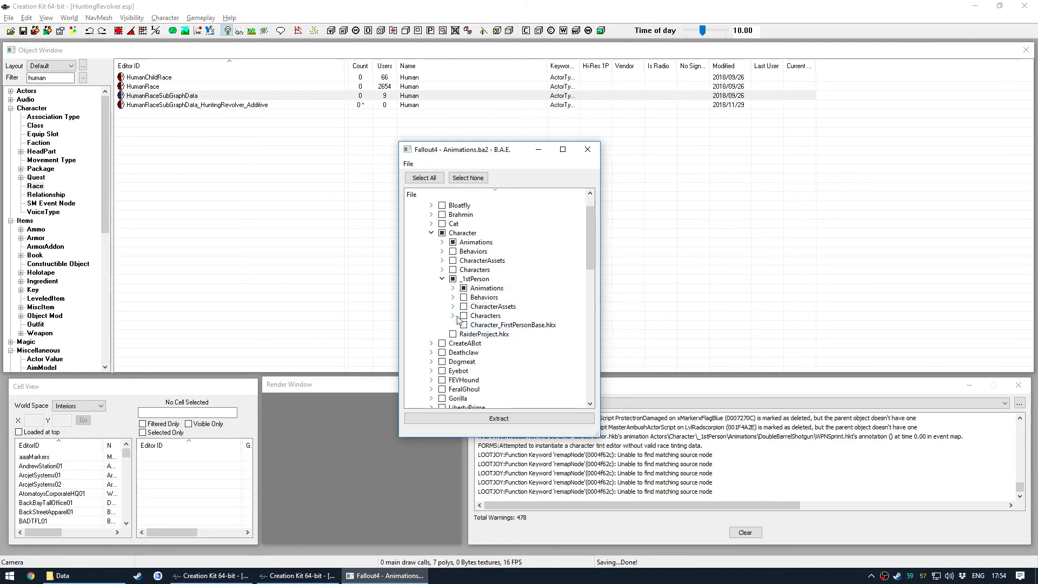
Close B.A.E. and open the Meshes\Actors\character\_1stPerson\Animations\44Pistol folder in File Explorer
{"action": "left_click", "coordinate": [587, 149]}
{"action": "key", "text": "alt+Tab"}
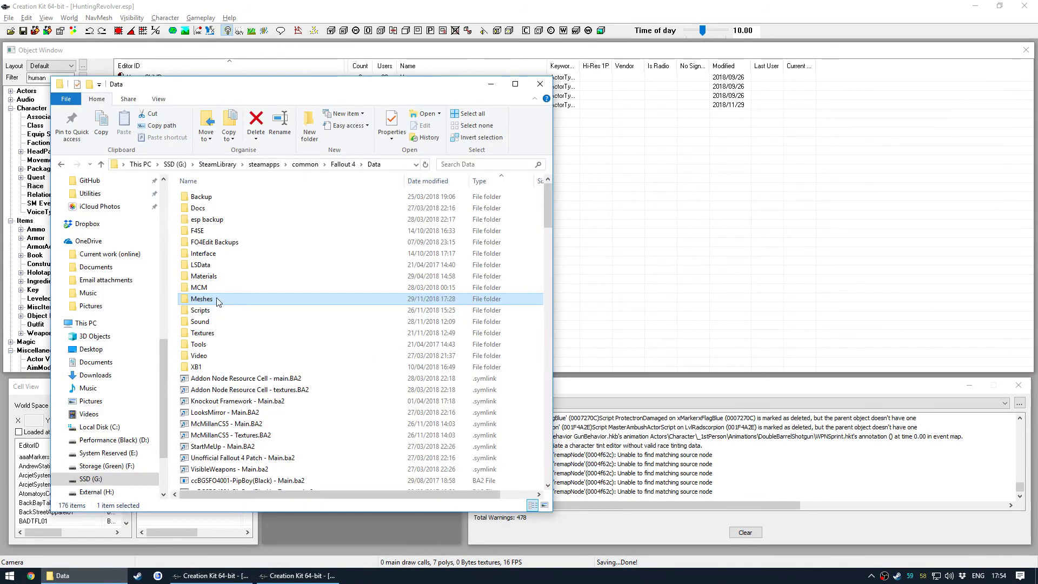
{"action": "double_click", "coordinate": [204, 300]}
{"action": "double_click", "coordinate": [240, 199]}
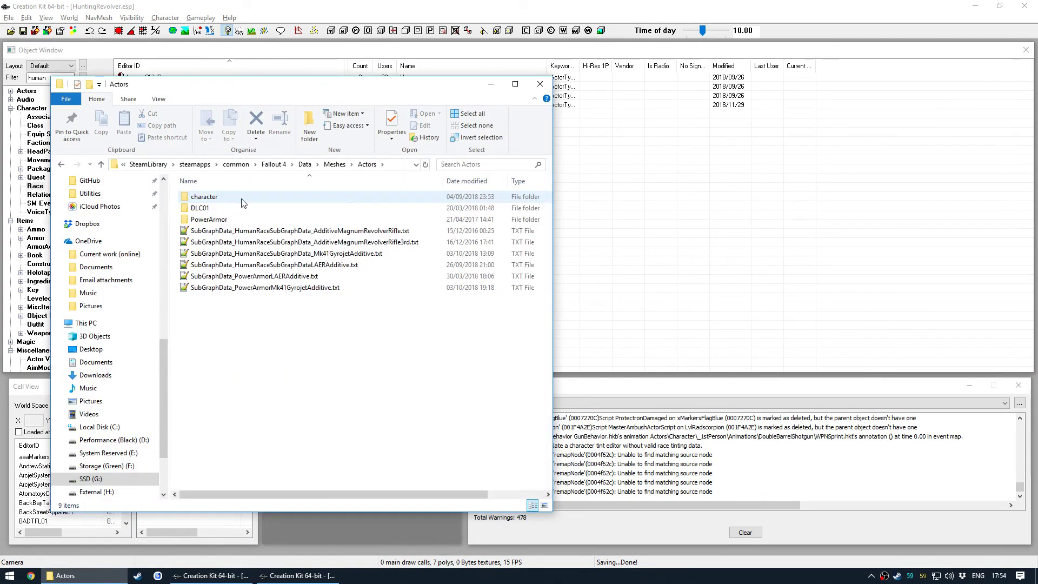
{"action": "double_click", "coordinate": [242, 201]}
{"action": "double_click", "coordinate": [250, 200]}
{"action": "double_click", "coordinate": [250, 200]}
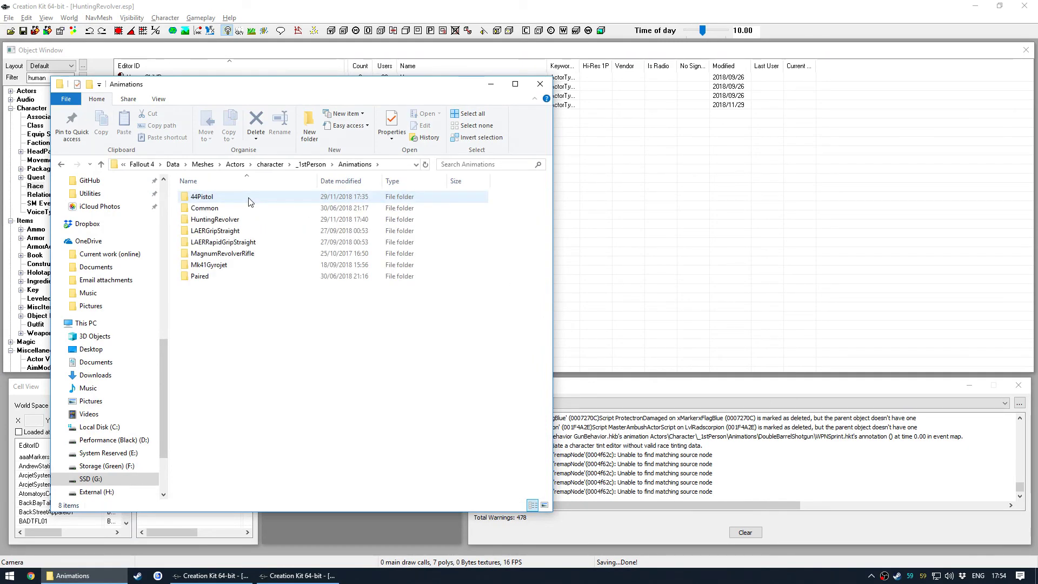
{"action": "double_click", "coordinate": [250, 201]}
Copy all the first-person 44Pistol animation files into the neighbouring HuntingRevolver folder
{"action": "scroll", "coordinate": [258, 379], "scroll_direction": "down", "scroll_amount": 8}
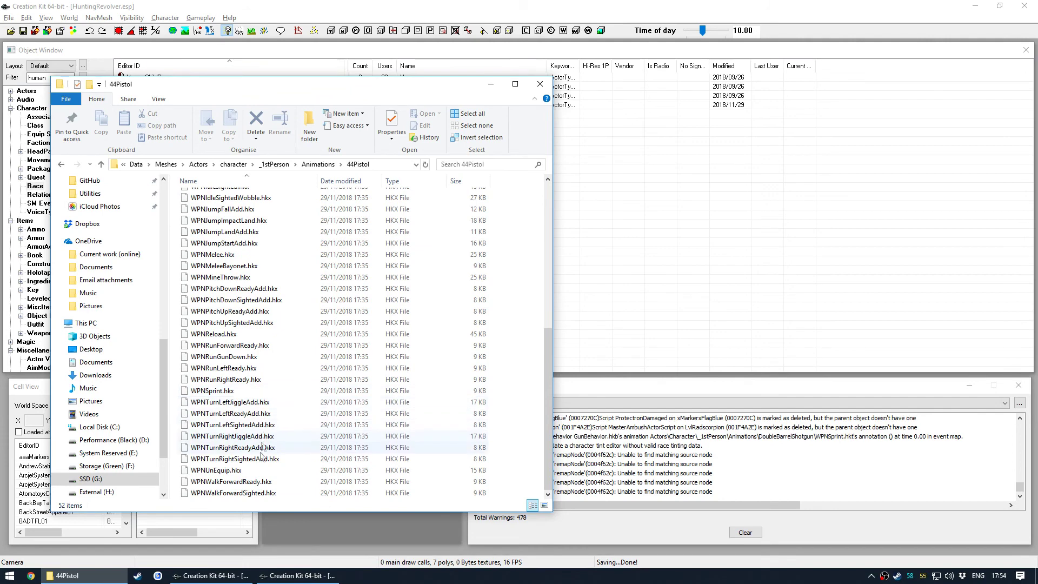
{"action": "scroll", "coordinate": [263, 378], "scroll_direction": "up", "scroll_amount": 8}
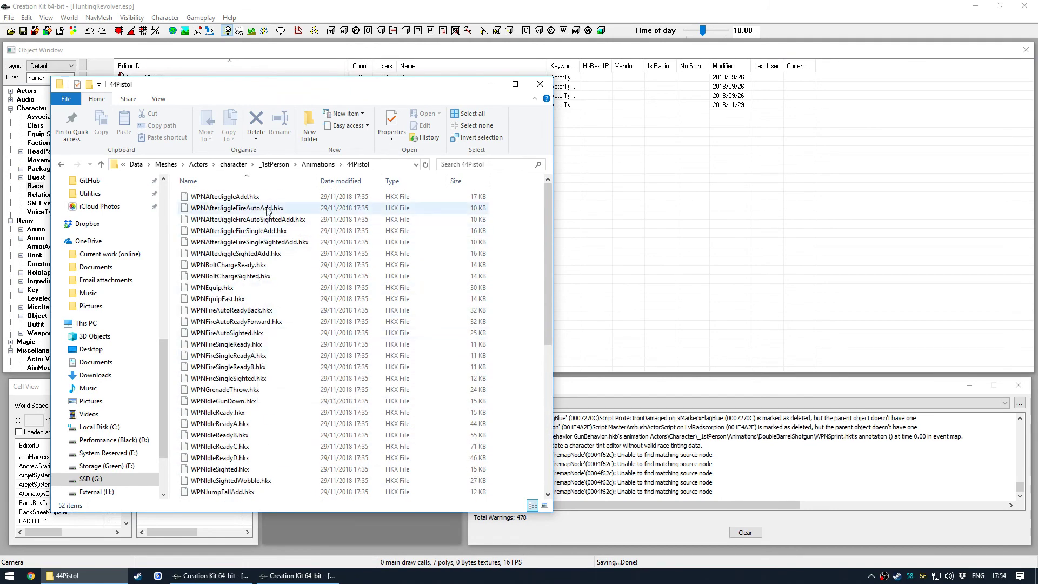
{"action": "key", "text": "ctrl+a"}
{"action": "left_click", "coordinate": [318, 164]}
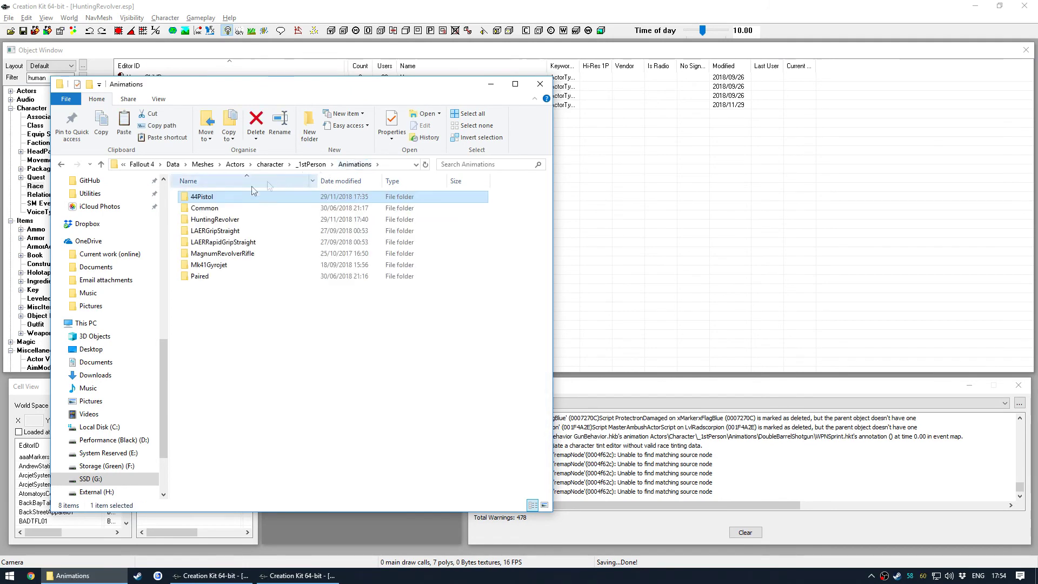
{"action": "left_click", "coordinate": [277, 224]}
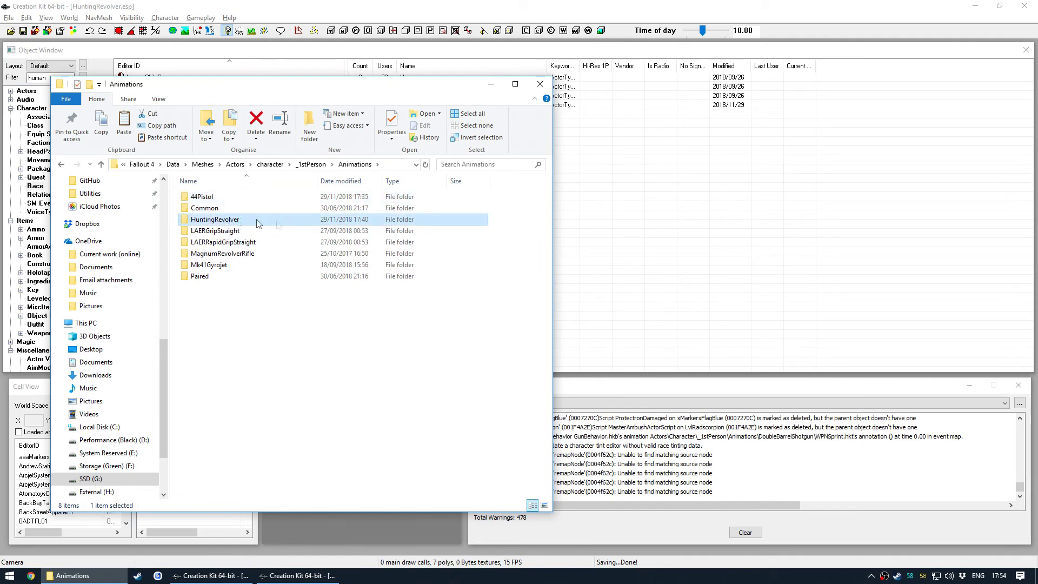
{"action": "double_click", "coordinate": [262, 223]}
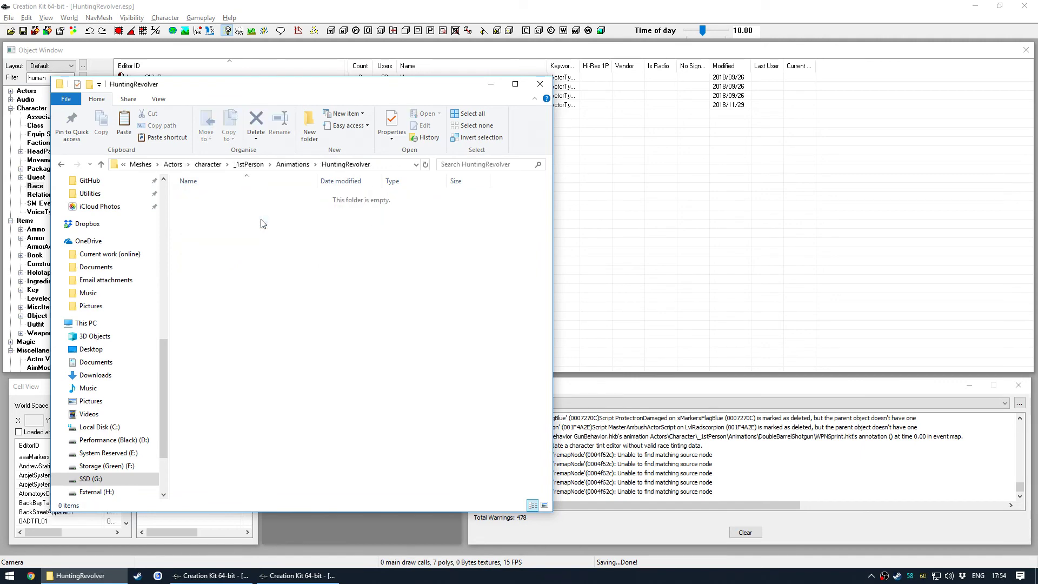
{"action": "key", "text": "ctrl+v"}
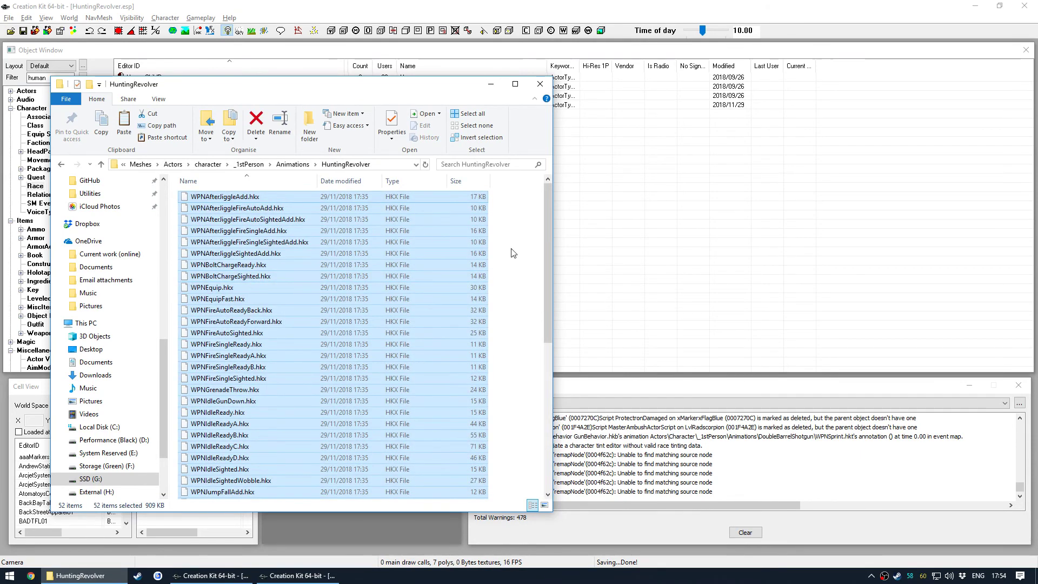
Open the third-person weapon animation folder Meshes\Actors\character\Animations\Weapon\44Pistol
{"action": "scroll", "coordinate": [392, 293], "scroll_direction": "up", "scroll_amount": 5}
{"action": "key", "text": "alt+Left"}
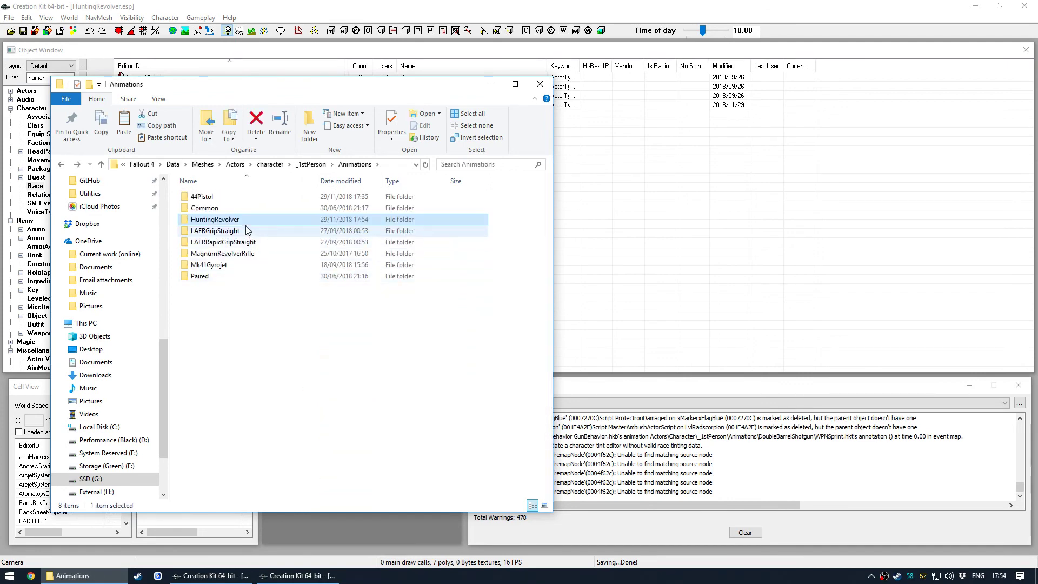
{"action": "left_click", "coordinate": [235, 164]}
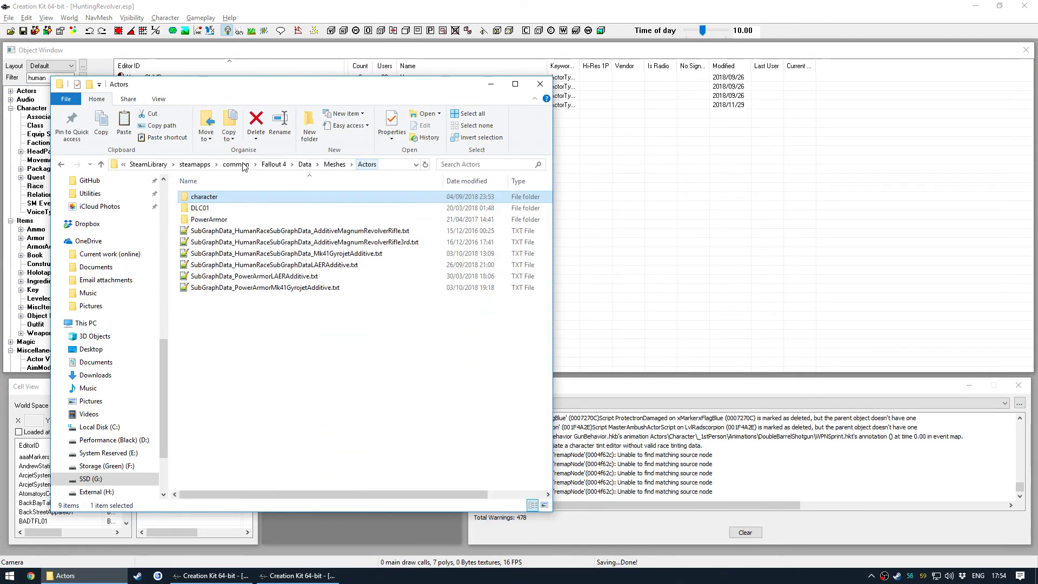
{"action": "left_click", "coordinate": [219, 220]}
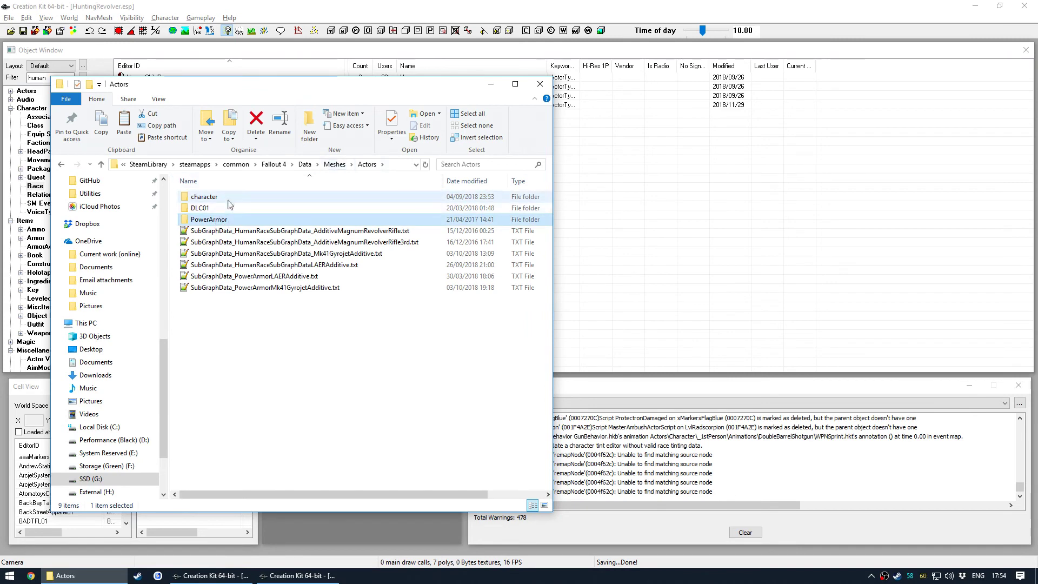
{"action": "left_click", "coordinate": [230, 198]}
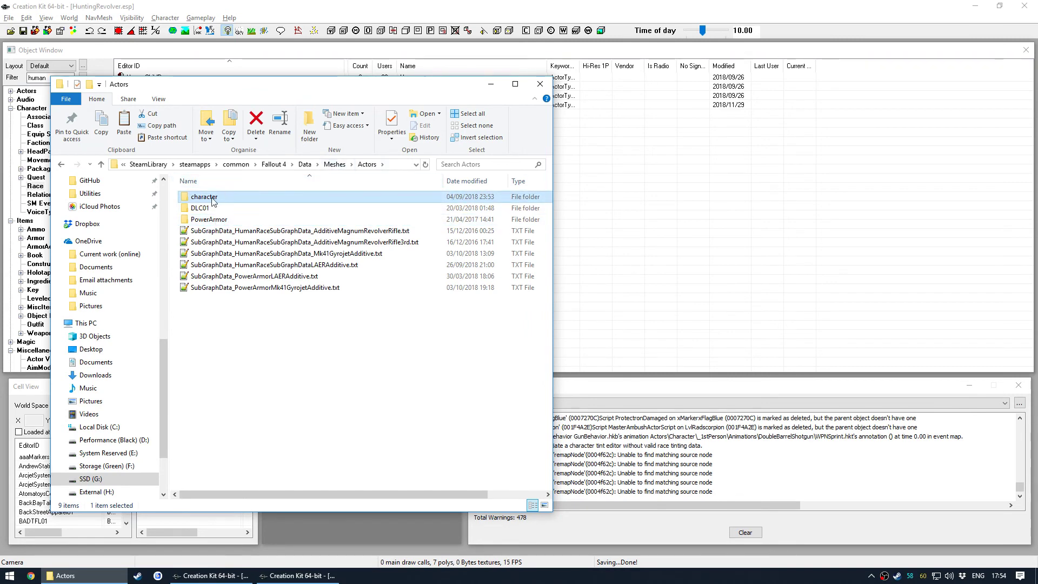
{"action": "double_click", "coordinate": [214, 198]}
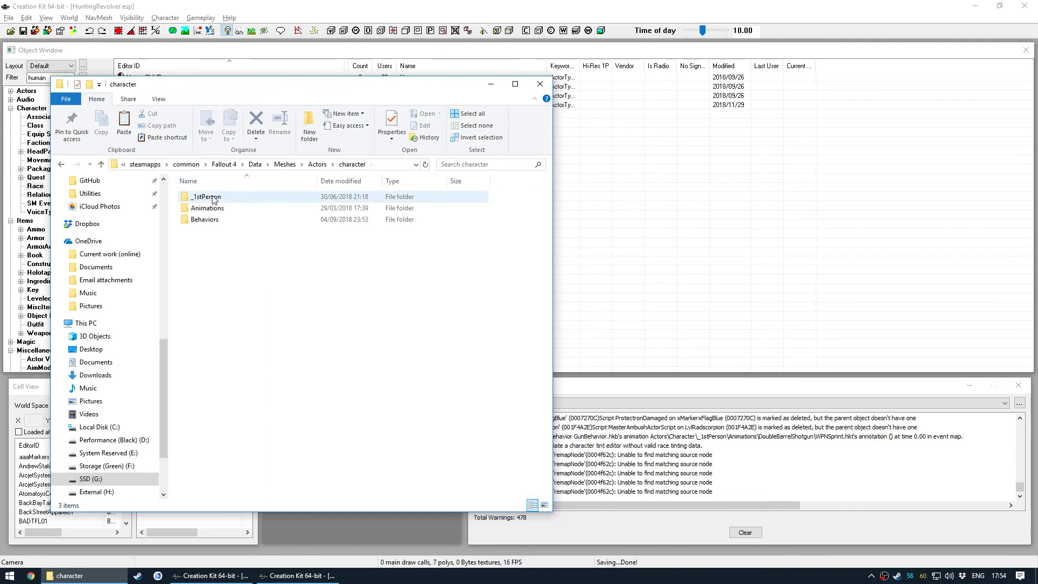
{"action": "double_click", "coordinate": [215, 211]}
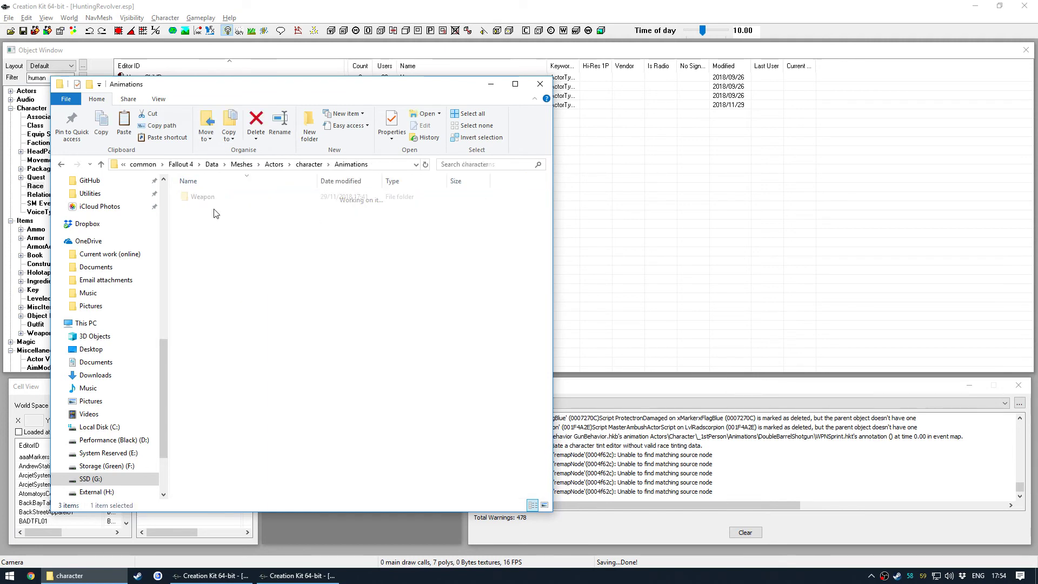
{"action": "double_click", "coordinate": [217, 197]}
{"action": "double_click", "coordinate": [202, 197]}
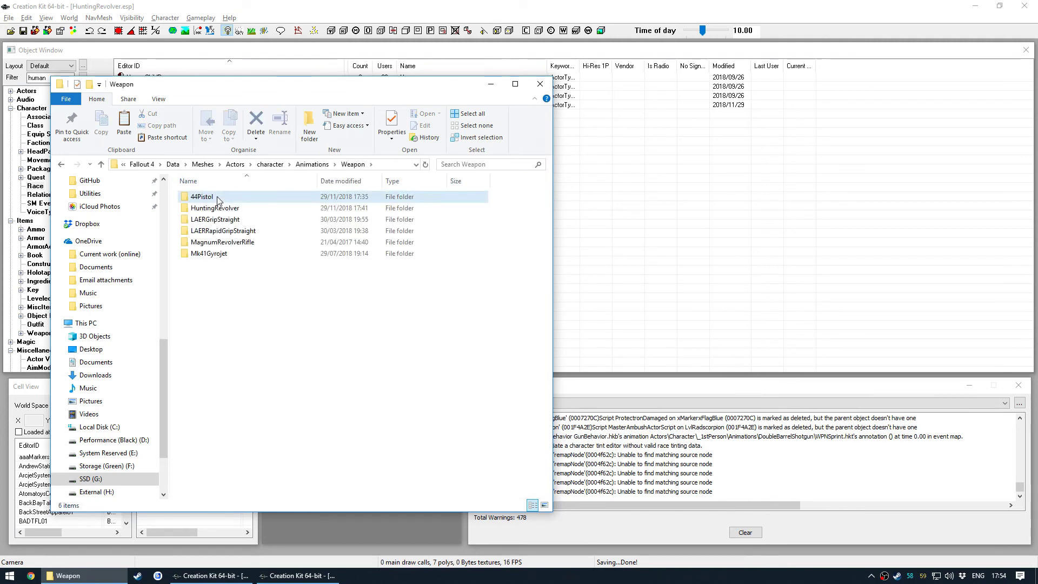
Copy everything in the third-person 44Pistol folder to the clipboard, and look through its loose files and its Player and Synth subfolders
{"action": "key", "text": "ctrl+a"}
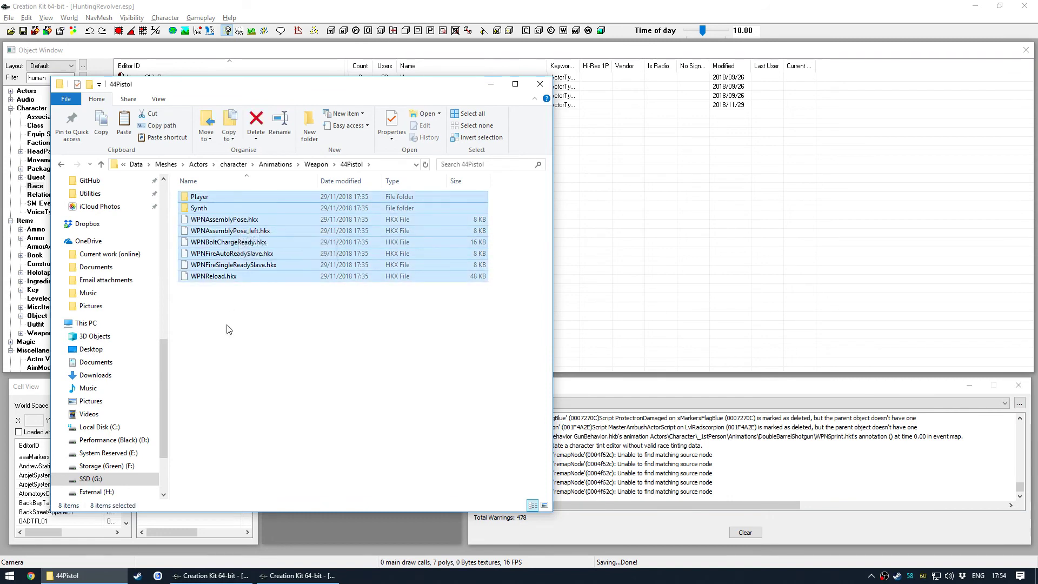
{"action": "left_click", "coordinate": [225, 296]}
{"action": "left_click_drag", "start_coordinate": [214, 298], "coordinate": [249, 219]}
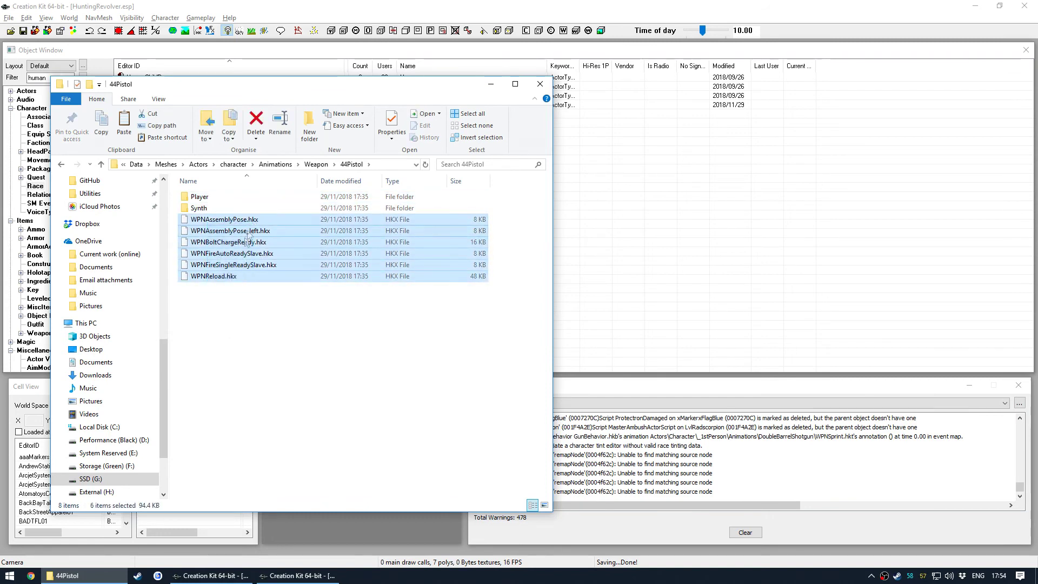
{"action": "double_click", "coordinate": [227, 198]}
{"action": "left_click_drag", "start_coordinate": [223, 274], "coordinate": [265, 212]}
{"action": "key", "text": "BackSpace"}
{"action": "key", "text": "s"}
{"action": "key", "text": "Return"}
{"action": "key", "text": "BackSpace"}
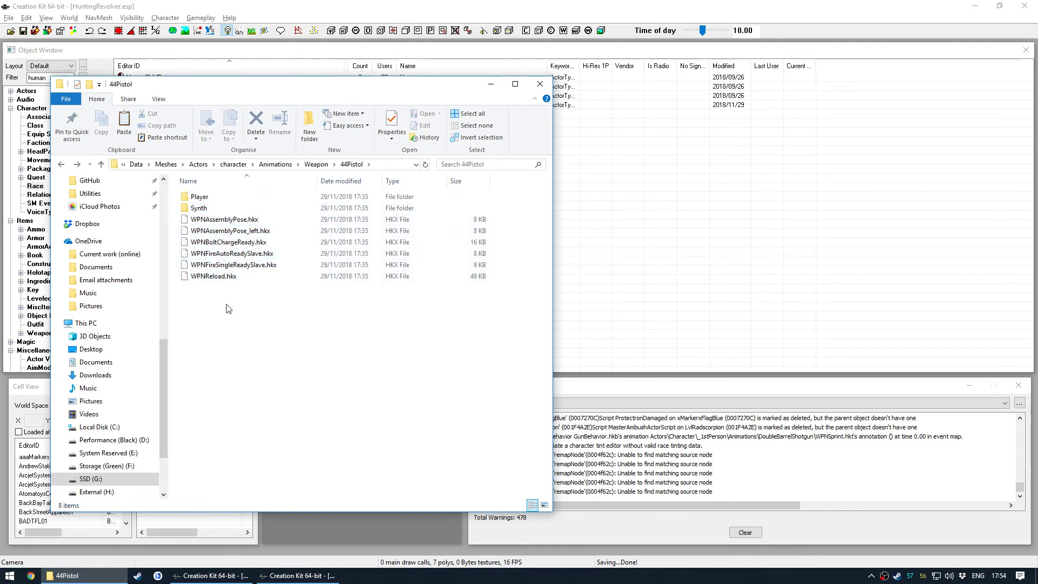
Paste the copied 44Pistol files and subfolders into the neighbouring HuntingRevolver folder under Animations\Weapon
{"action": "key", "text": "BackSpace"}
{"action": "double_click", "coordinate": [232, 208]}
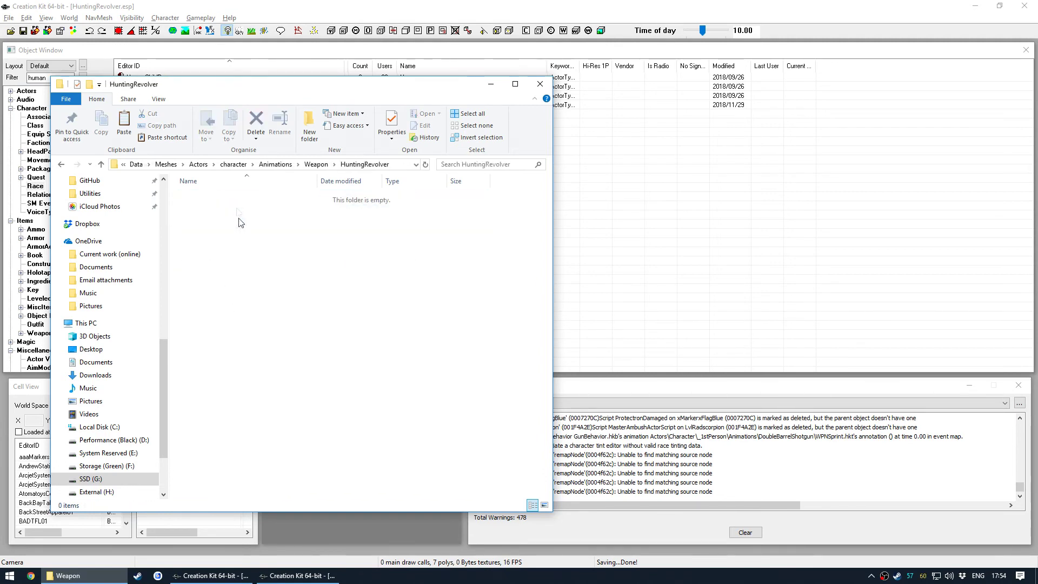
{"action": "key", "text": "ctrl+v"}
{"action": "left_click", "coordinate": [266, 306]}
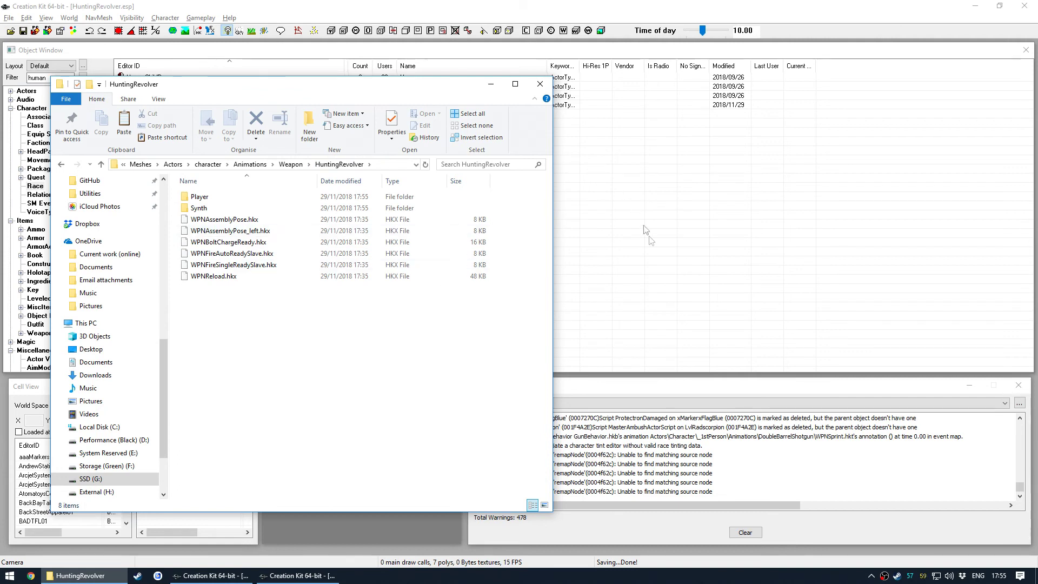
Examine the third-person HuntingRevolver folder's contents and locate its counterpart under character\_1stPerson\Animations
{"action": "left_click_drag", "start_coordinate": [216, 307], "coordinate": [270, 195]}
{"action": "left_click", "coordinate": [240, 288]}
{"action": "left_click_drag", "start_coordinate": [213, 302], "coordinate": [266, 198]}
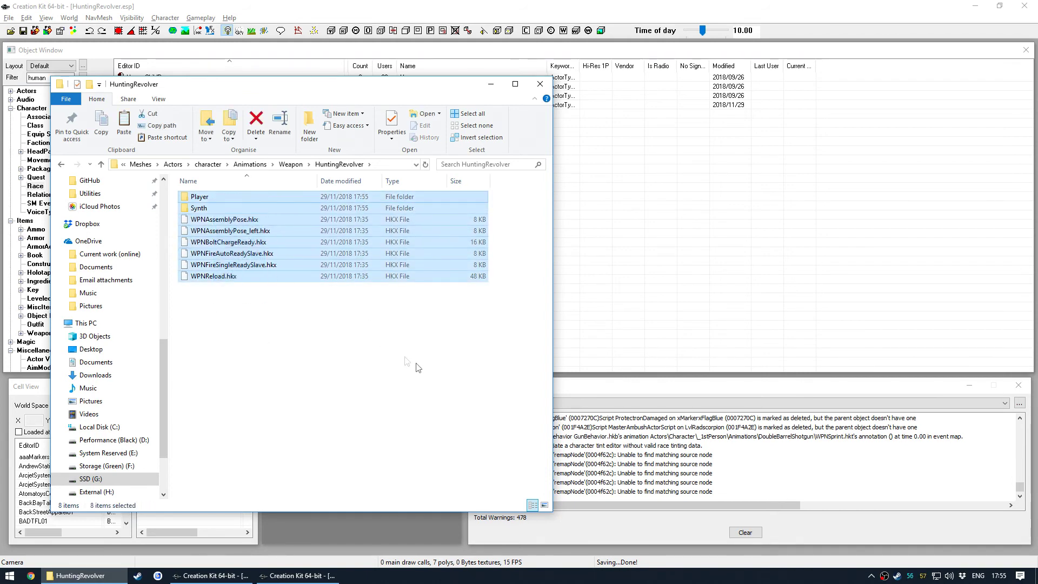
{"action": "left_click", "coordinate": [278, 328]}
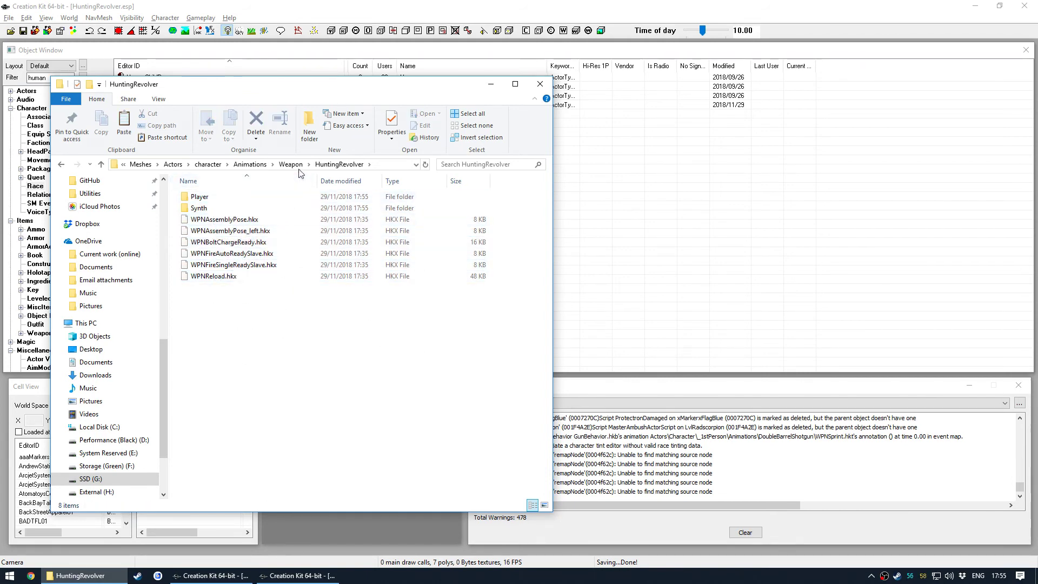
{"action": "left_click", "coordinate": [208, 164]}
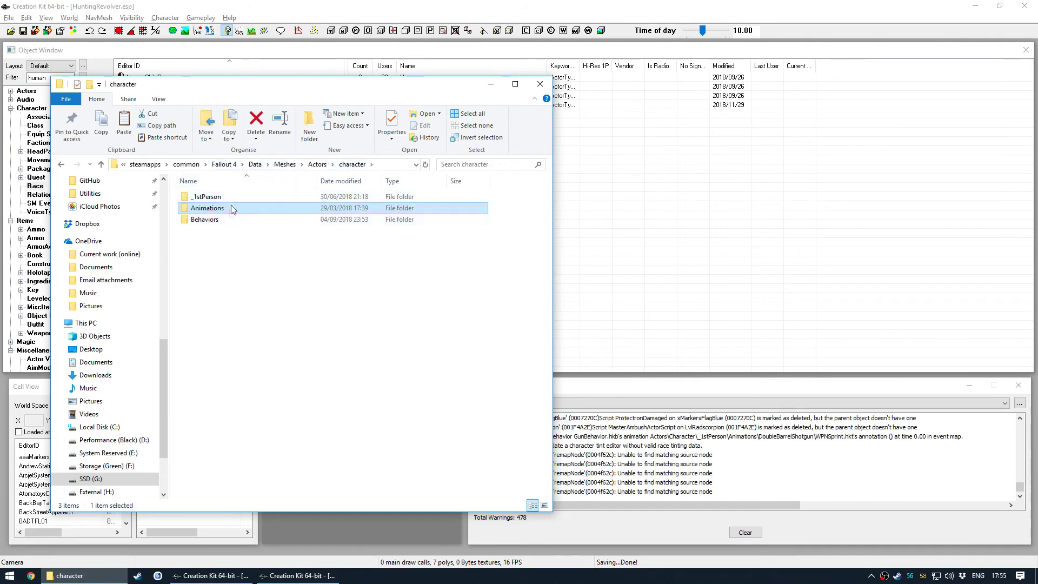
{"action": "double_click", "coordinate": [234, 198]}
{"action": "double_click", "coordinate": [234, 201]}
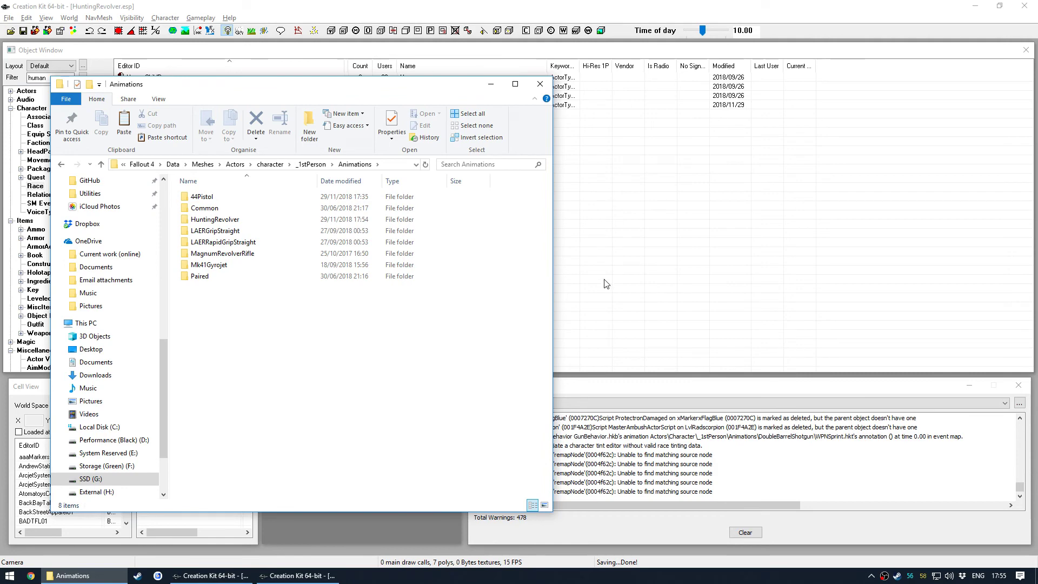
{"action": "left_click", "coordinate": [268, 220]}
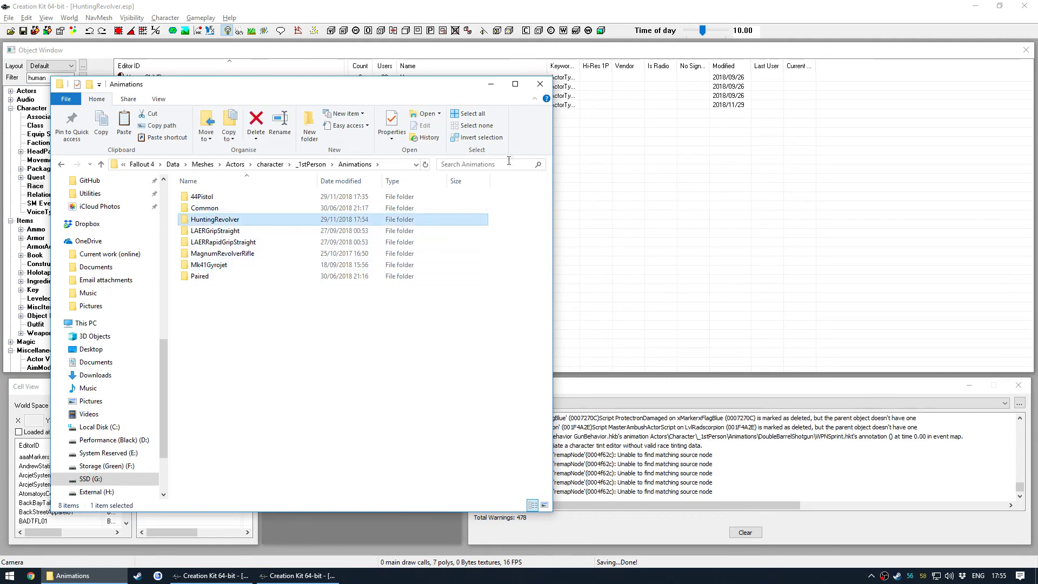
Go back up to the Meshes\Actors folder and look over its existing SubGraphData text files
{"action": "left_click", "coordinate": [490, 84]}
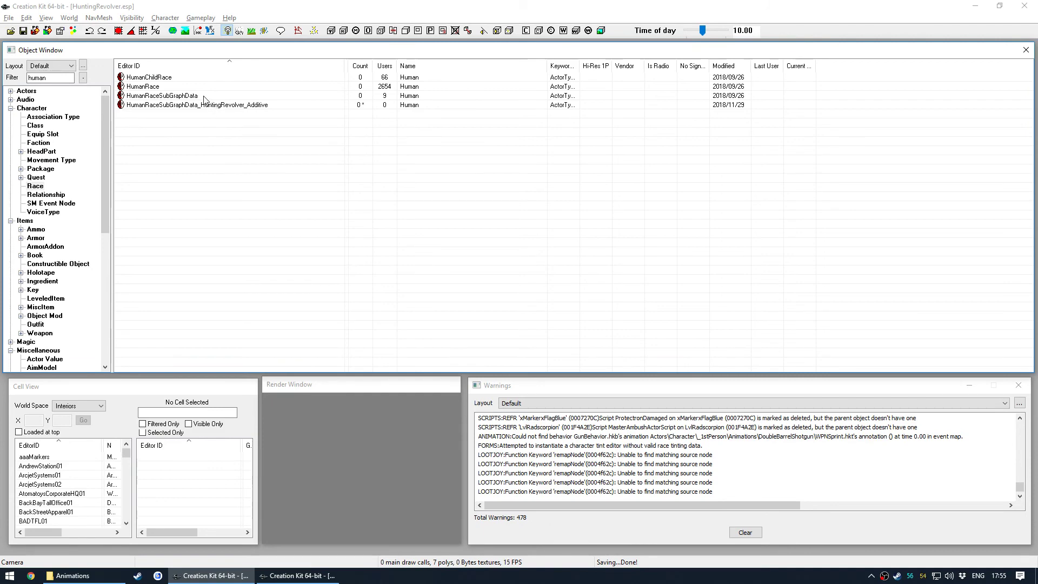
{"action": "left_click", "coordinate": [75, 576]}
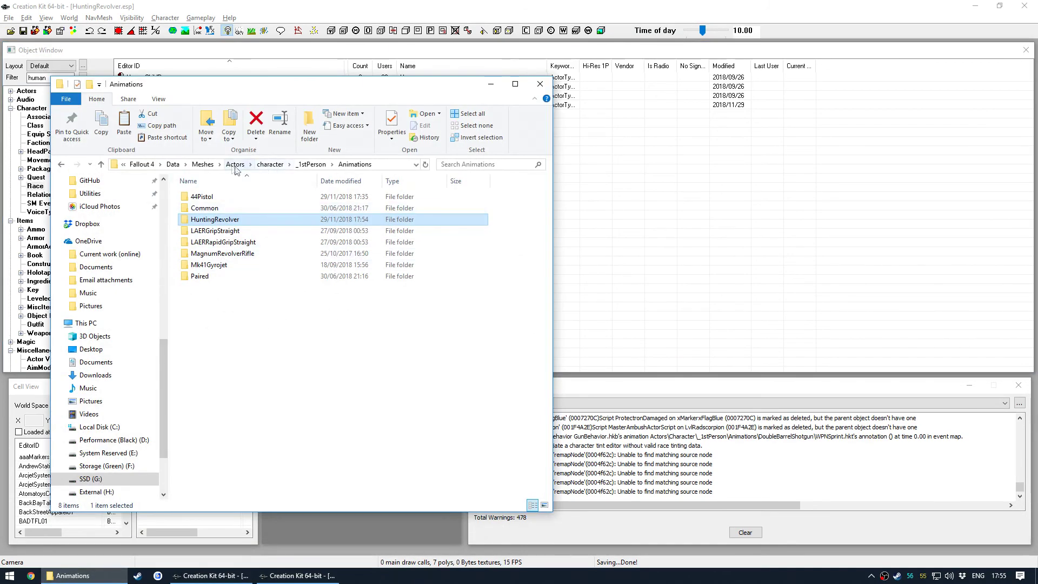
{"action": "left_click", "coordinate": [238, 164]}
{"action": "left_click", "coordinate": [256, 342]}
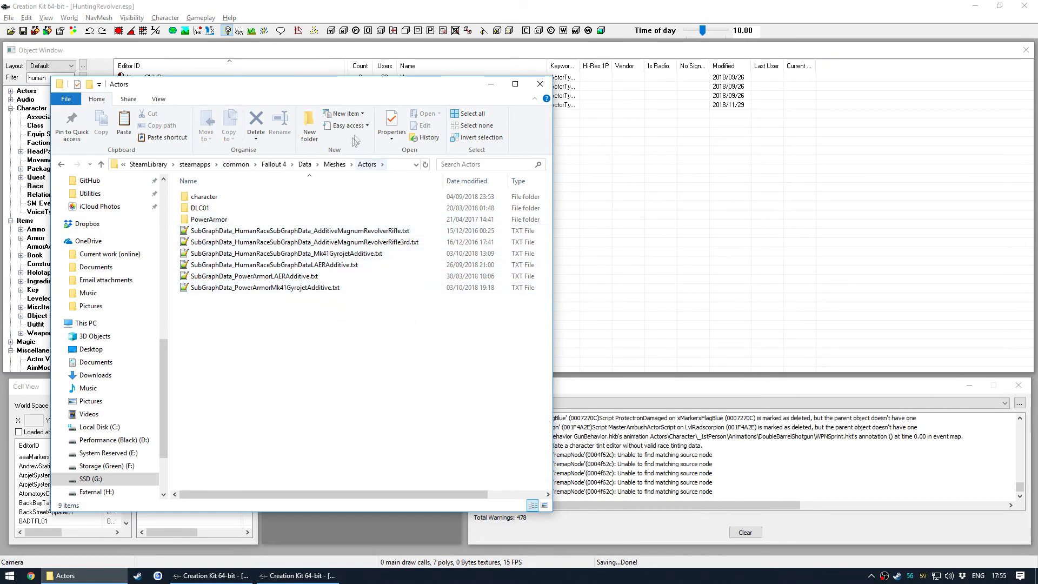
Switch to Creation Kit, export the subgraph data of the HumanRaceSubGraphData race to a text file, and close the race record
{"action": "left_click", "coordinate": [573, 138]}
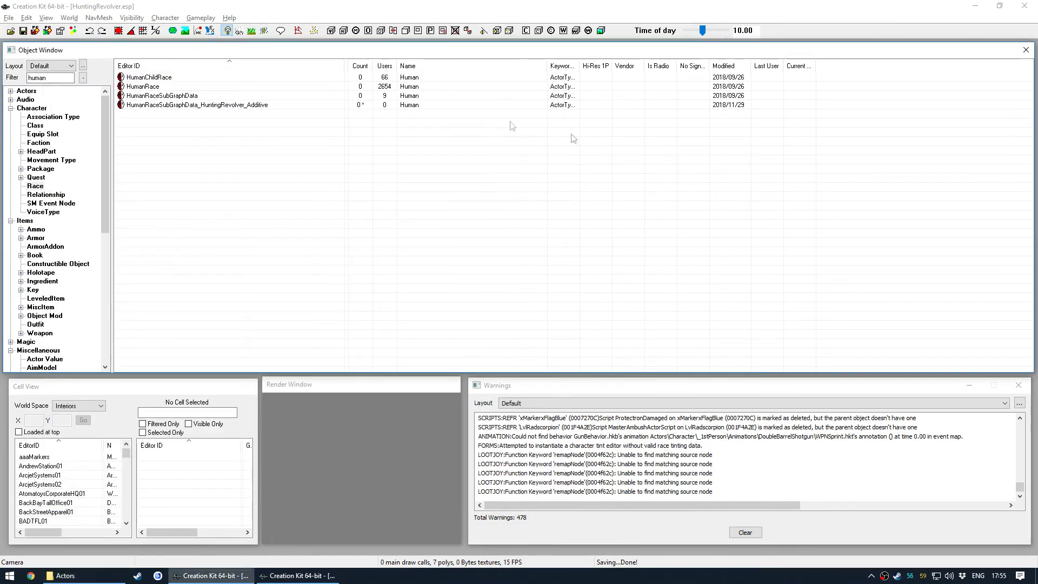
{"action": "double_click", "coordinate": [214, 103]}
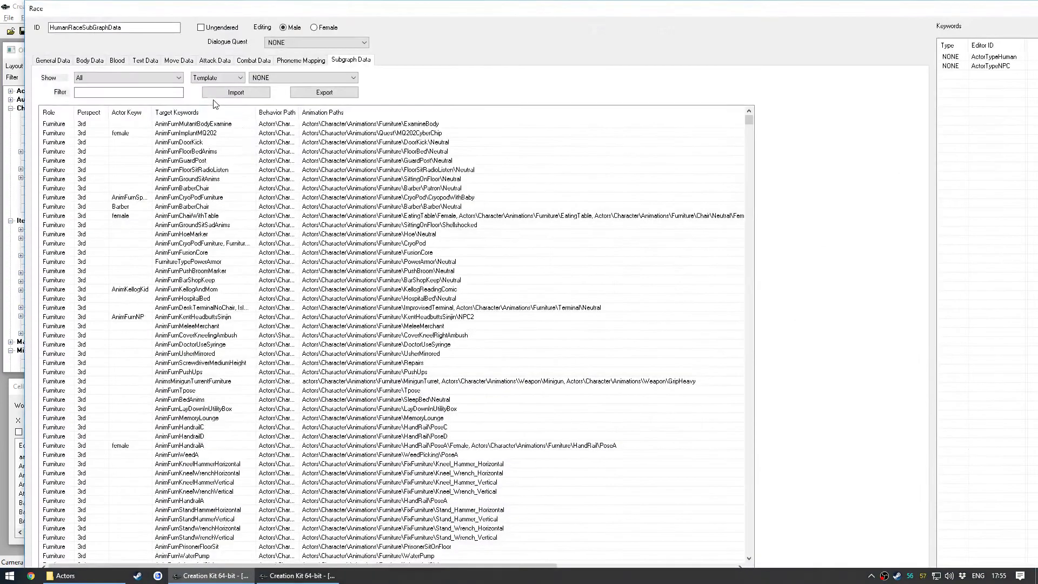
{"action": "left_click", "coordinate": [331, 94]}
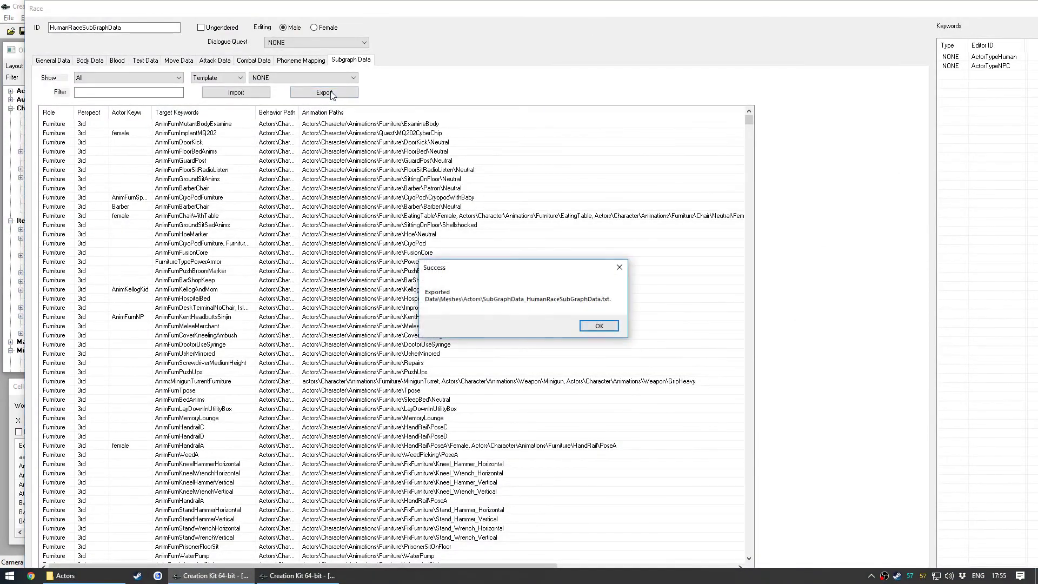
{"action": "left_click", "coordinate": [606, 325]}
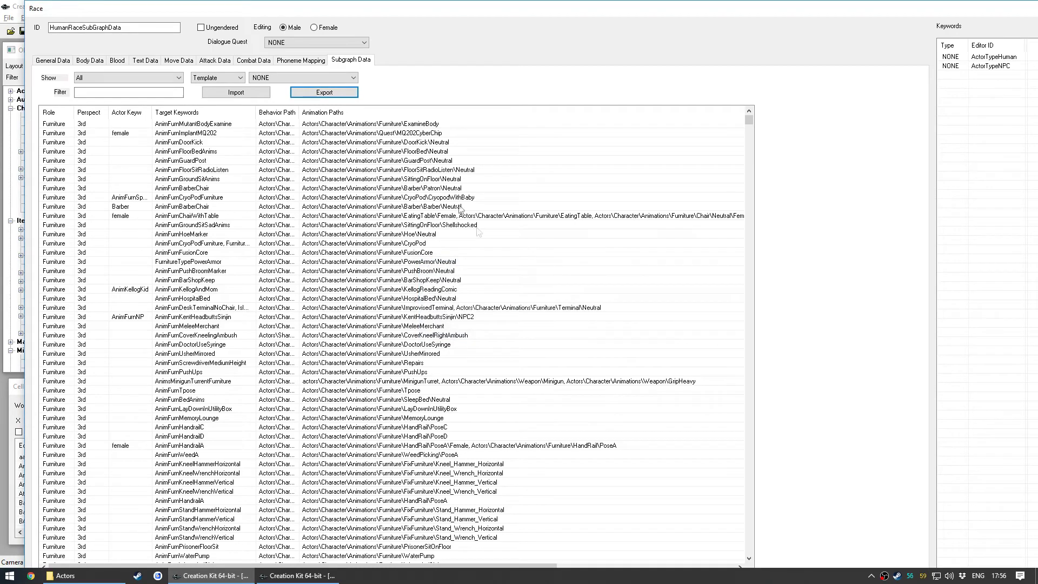
{"action": "key", "text": "Escape"}
Open the exported SubGraphData_HumanRaceSubGraphData.txt from the Meshes\Actors folder in Notepad++ and reposition its window
{"action": "left_click", "coordinate": [92, 575]}
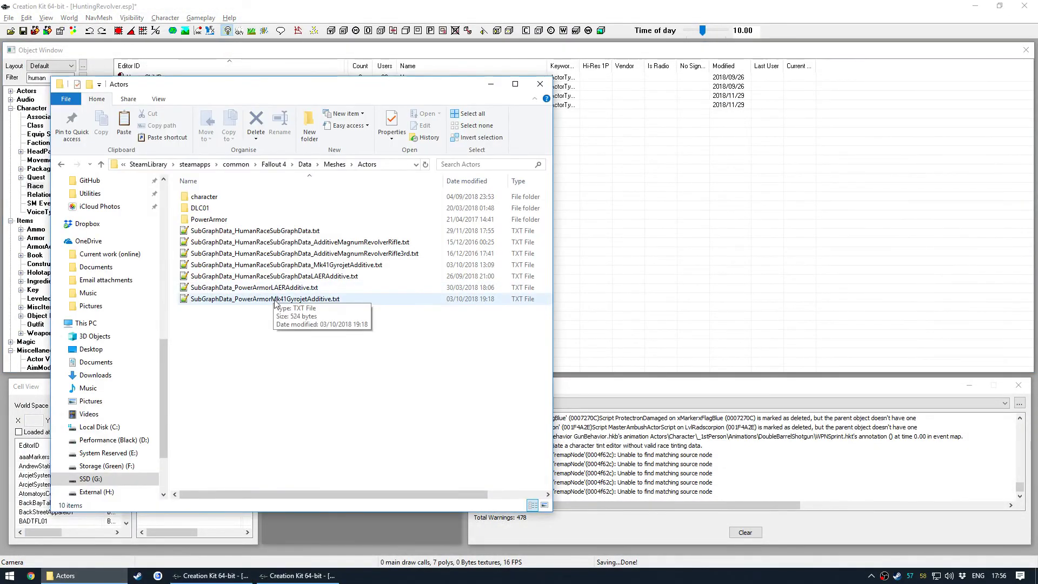
{"action": "left_click", "coordinate": [303, 231]}
{"action": "double_click", "coordinate": [303, 231]}
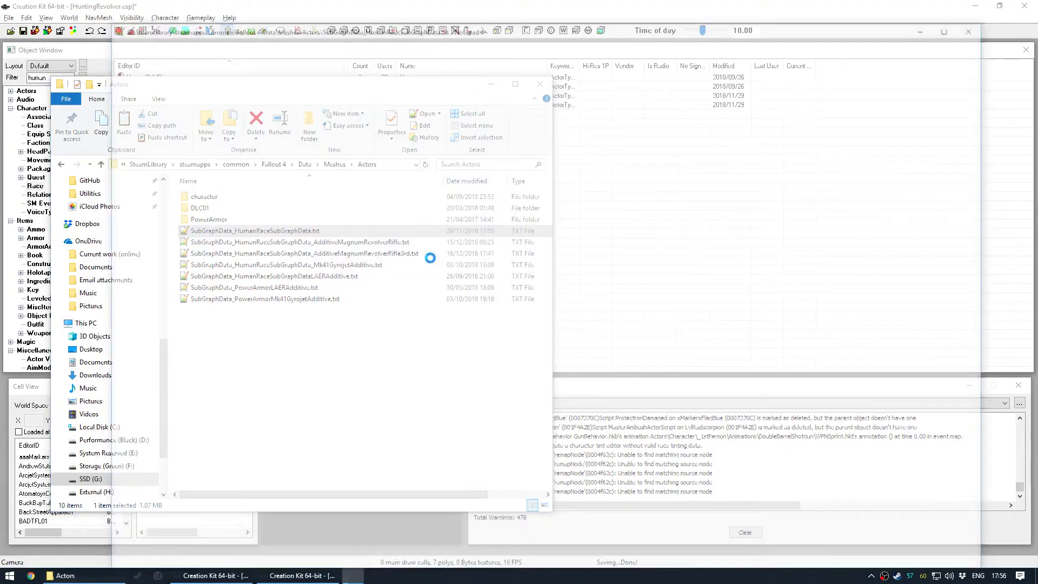
{"action": "left_click_drag", "start_coordinate": [104, 21], "coordinate": [250, 167]}
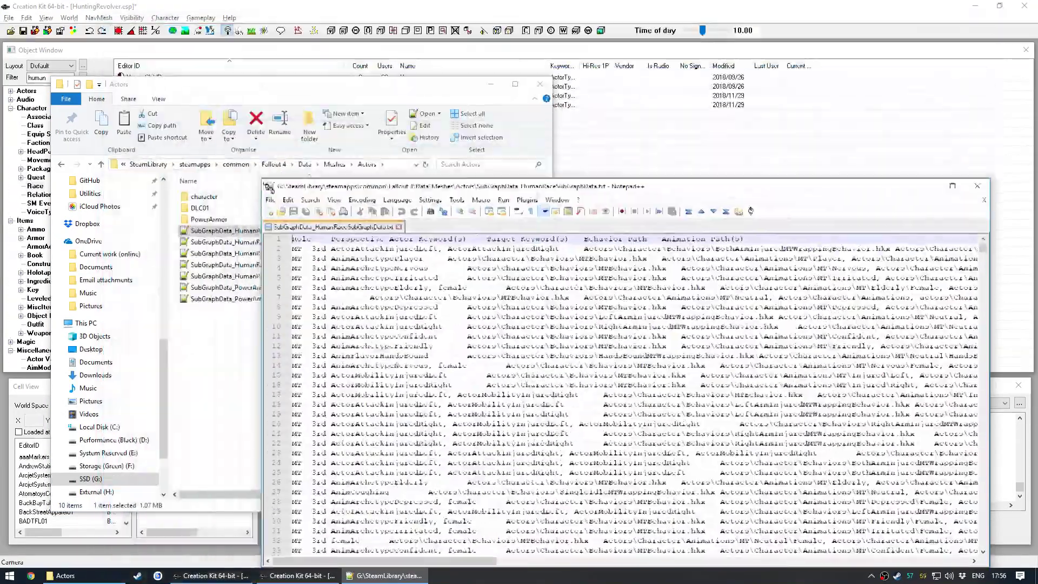
{"action": "left_click_drag", "start_coordinate": [401, 174], "coordinate": [311, 107]}
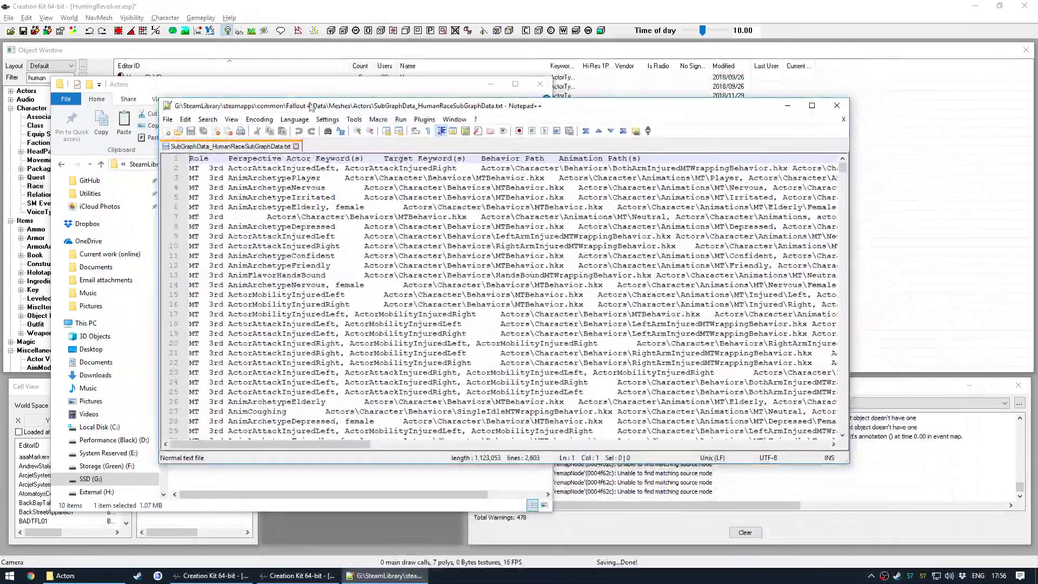
Save the HuntingRevolver plugin in Creation Kit, then return to Notepad++ and enlarge its window
{"action": "left_click", "coordinate": [24, 31]}
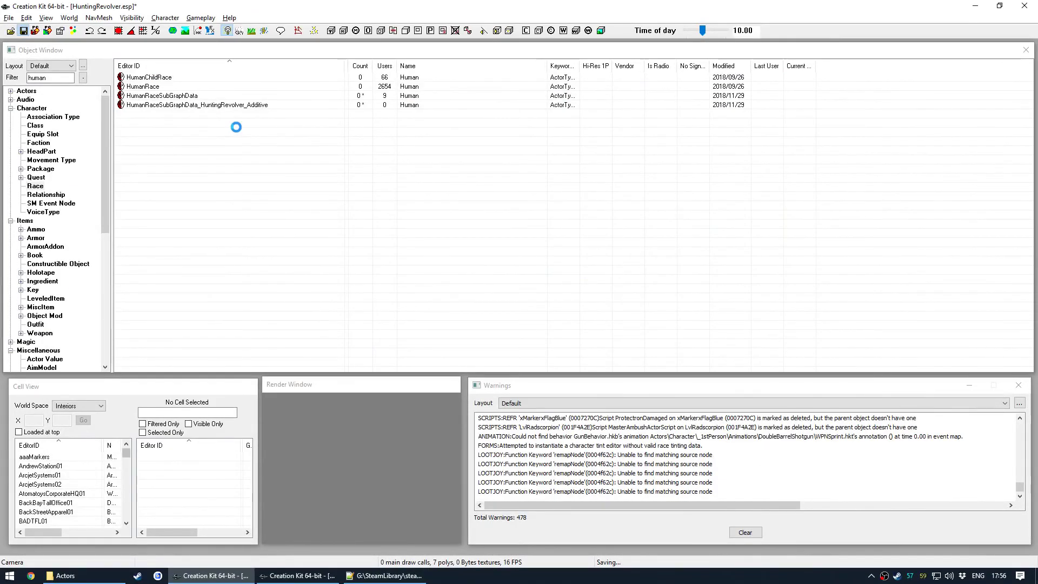
{"action": "left_click", "coordinate": [384, 575]}
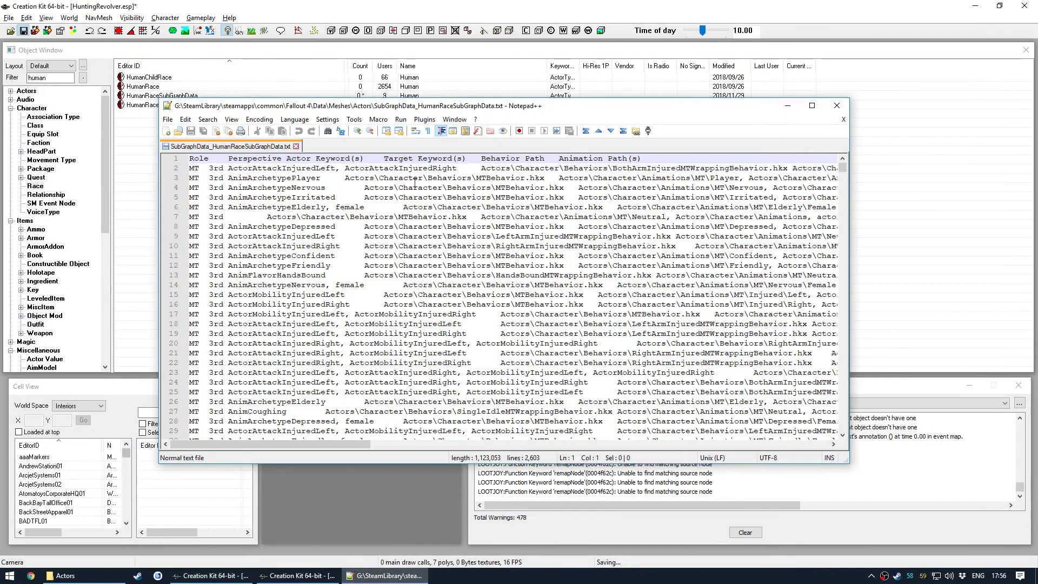
{"action": "left_click_drag", "start_coordinate": [477, 112], "coordinate": [437, 87]}
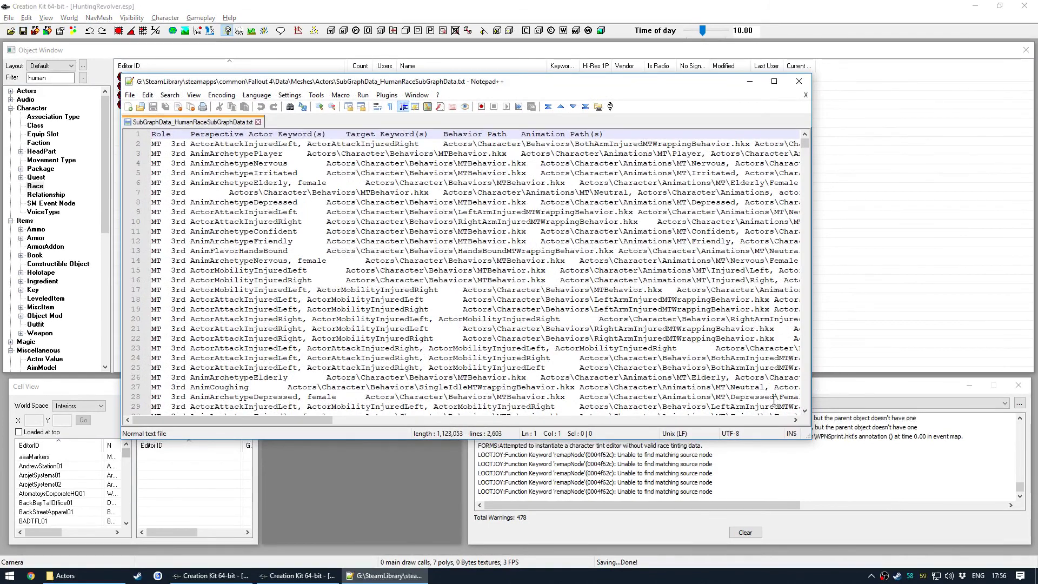
{"action": "left_click_drag", "start_coordinate": [809, 439], "coordinate": [956, 534]}
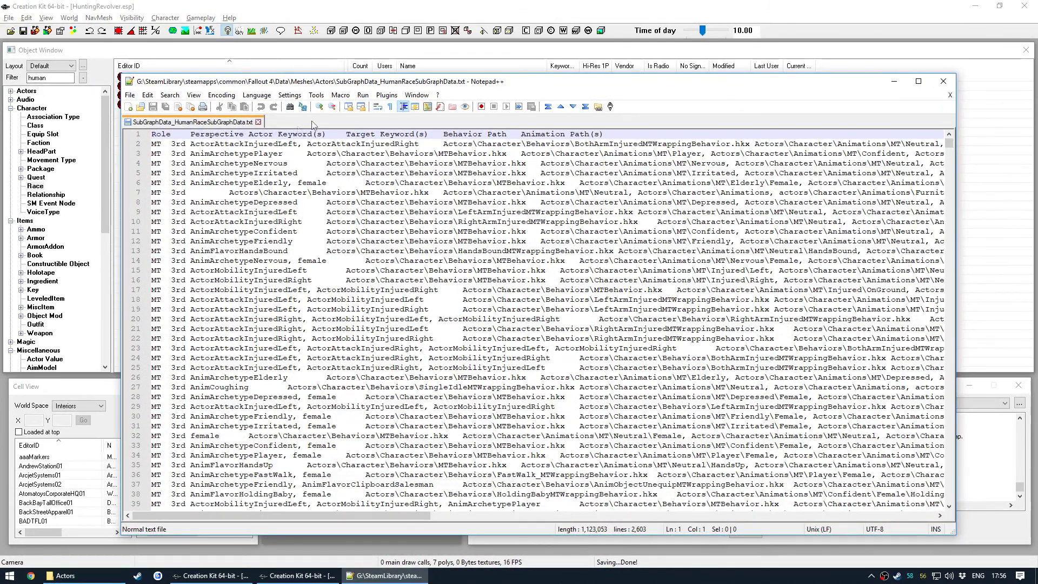
Turn on word wrap for the exported subgraph data text
{"action": "left_click", "coordinate": [256, 96]}
{"action": "mouse_move", "coordinate": [323, 96]}
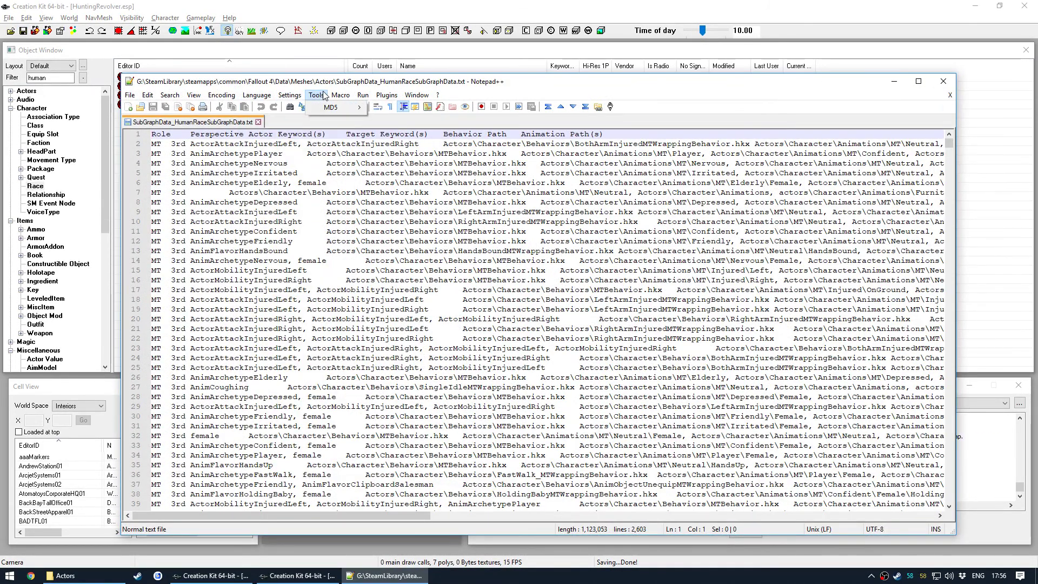
{"action": "mouse_move", "coordinate": [194, 96]}
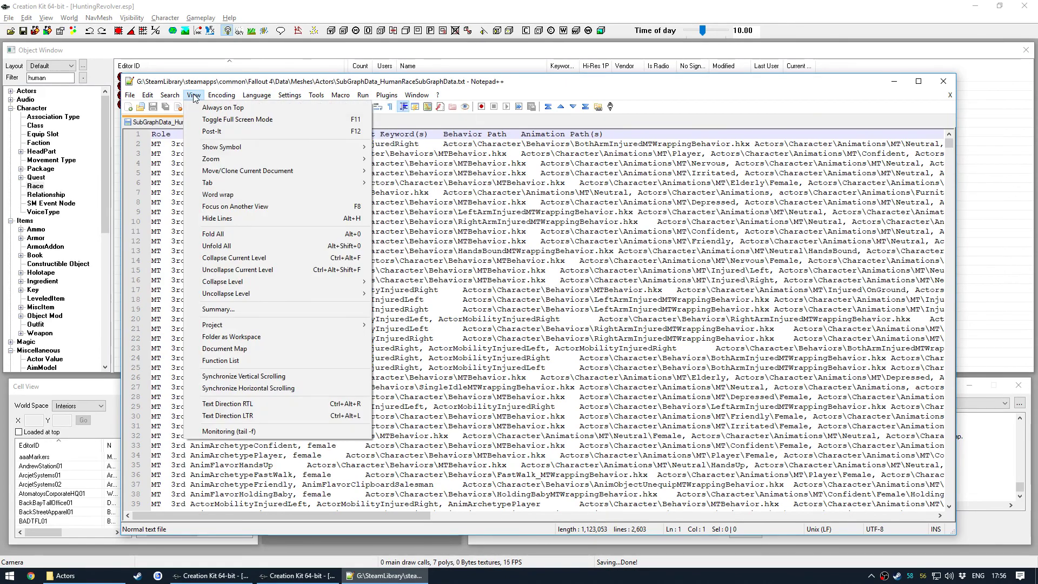
{"action": "left_click", "coordinate": [226, 196]}
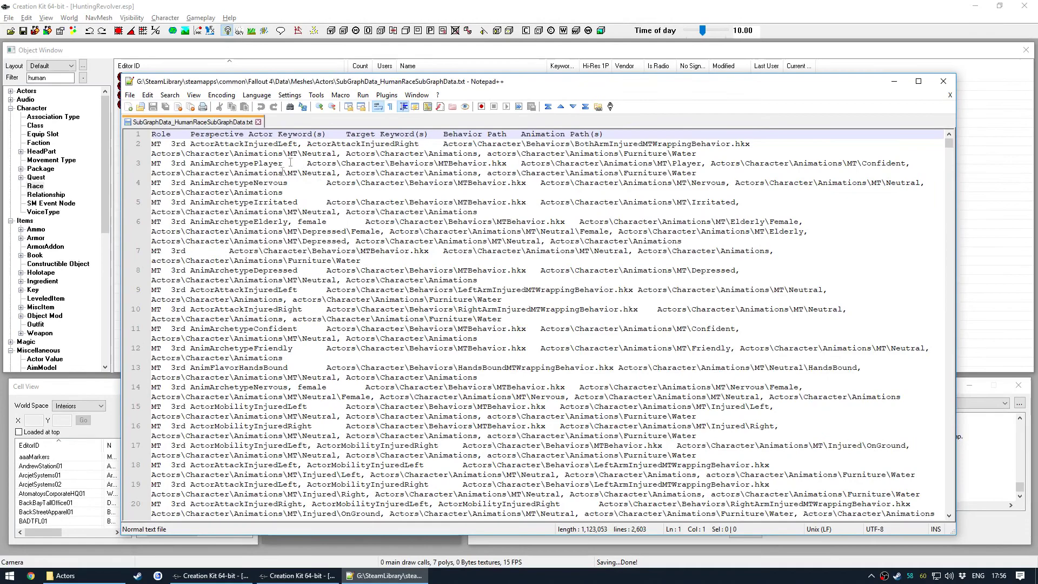
Turn off word wrap for the exported subgraph data text
{"action": "left_click", "coordinate": [193, 95]}
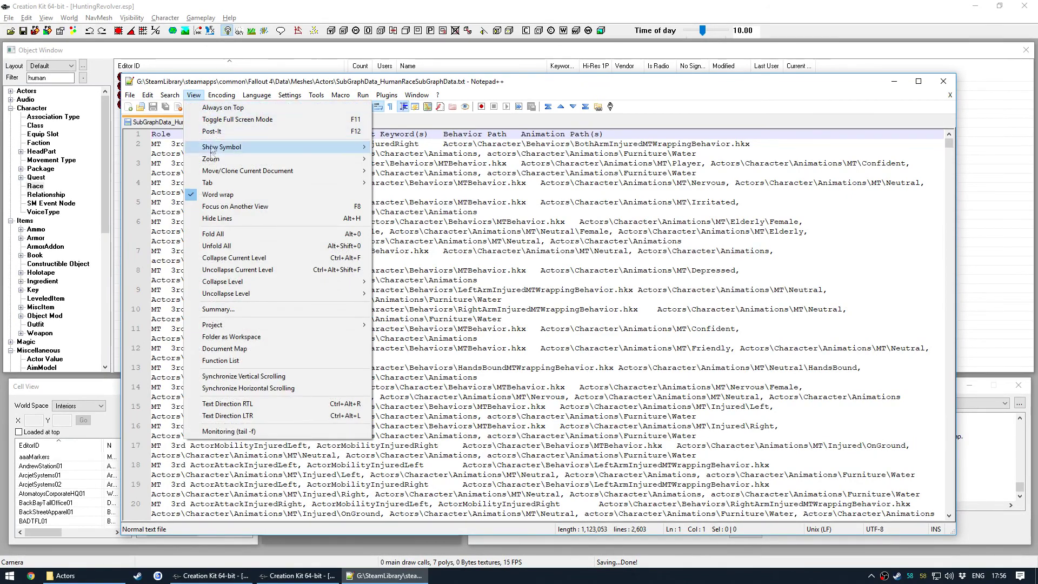
{"action": "left_click", "coordinate": [226, 194]}
{"action": "left_click", "coordinate": [354, 193]}
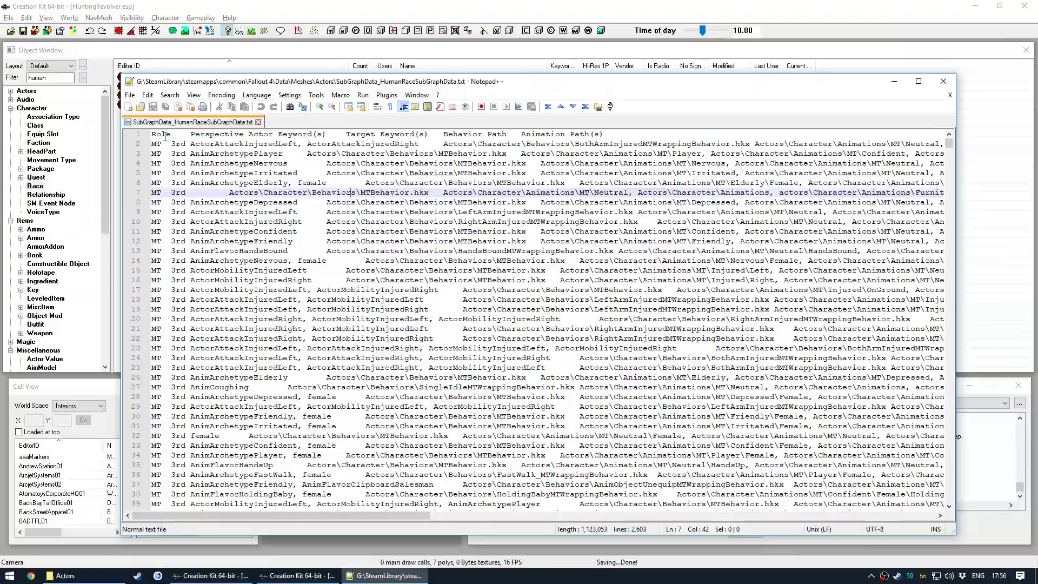
Examine the third-person Weapon entries that use the Anims44 keyword, highlighting its occurrences and checking where the block starts and ends
{"action": "scroll", "coordinate": [164, 200], "scroll_direction": "down", "scroll_amount": 20}
{"action": "scroll", "coordinate": [166, 206], "scroll_direction": "down", "scroll_amount": 20}
{"action": "scroll", "coordinate": [173, 237], "scroll_direction": "down", "scroll_amount": 20}
{"action": "left_click_drag", "start_coordinate": [952, 185], "coordinate": [954, 165]}
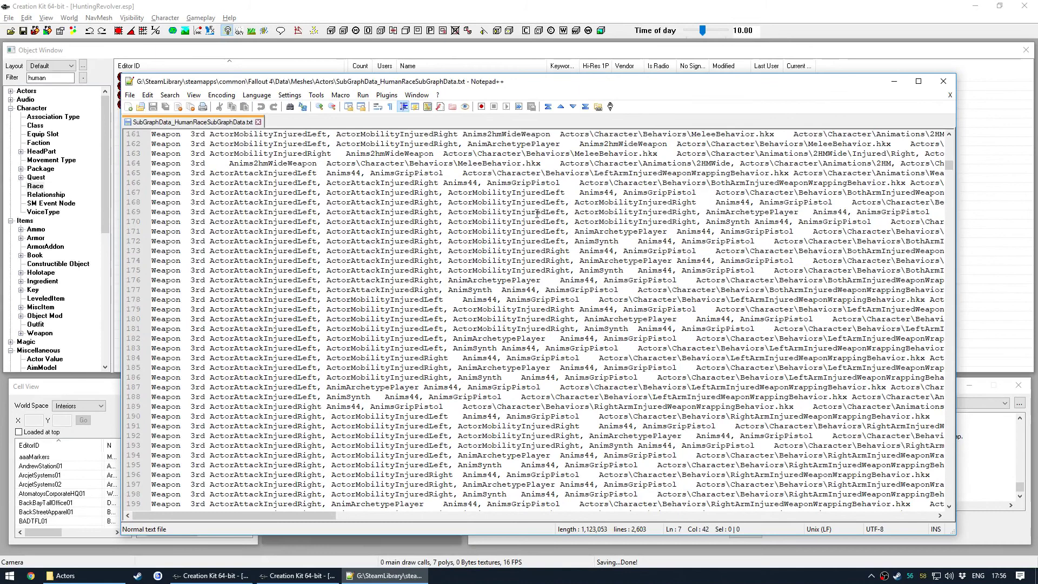
{"action": "left_click_drag", "start_coordinate": [210, 202], "coordinate": [697, 202]}
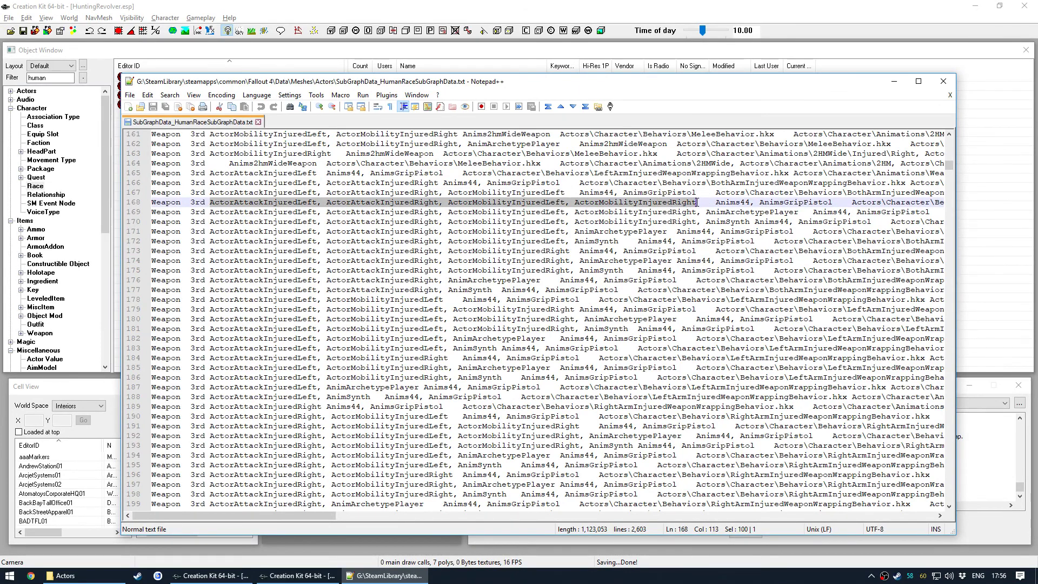
{"action": "double_click", "coordinate": [730, 202]}
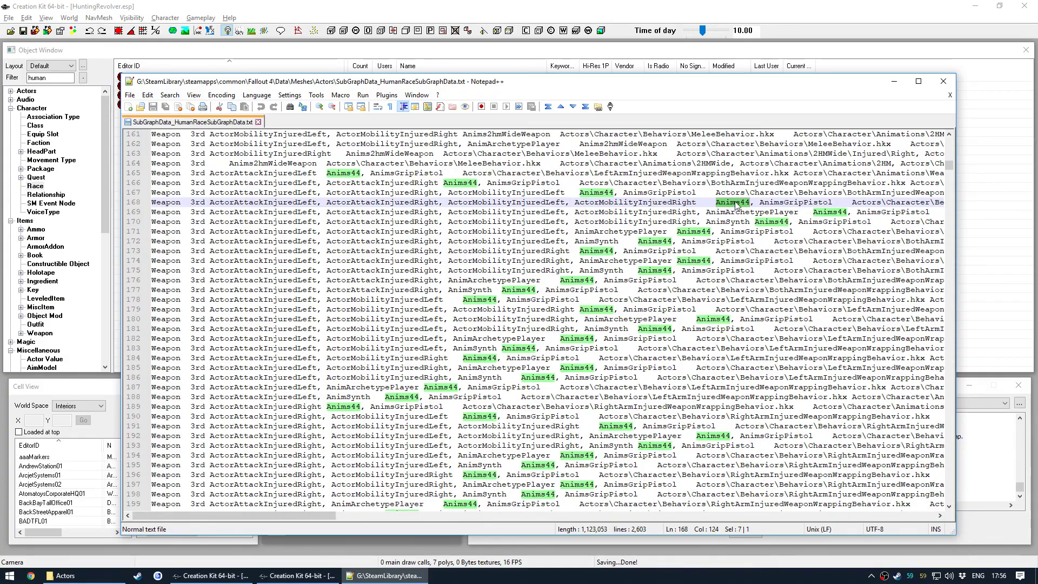
{"action": "scroll", "coordinate": [649, 246], "scroll_direction": "up", "scroll_amount": 3}
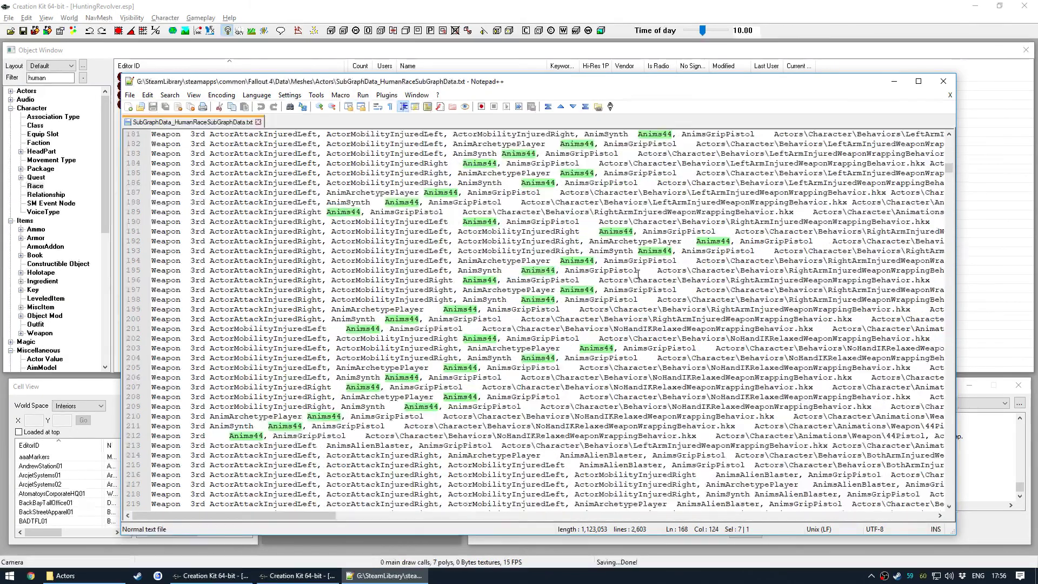
{"action": "scroll", "coordinate": [637, 278], "scroll_direction": "up", "scroll_amount": 2}
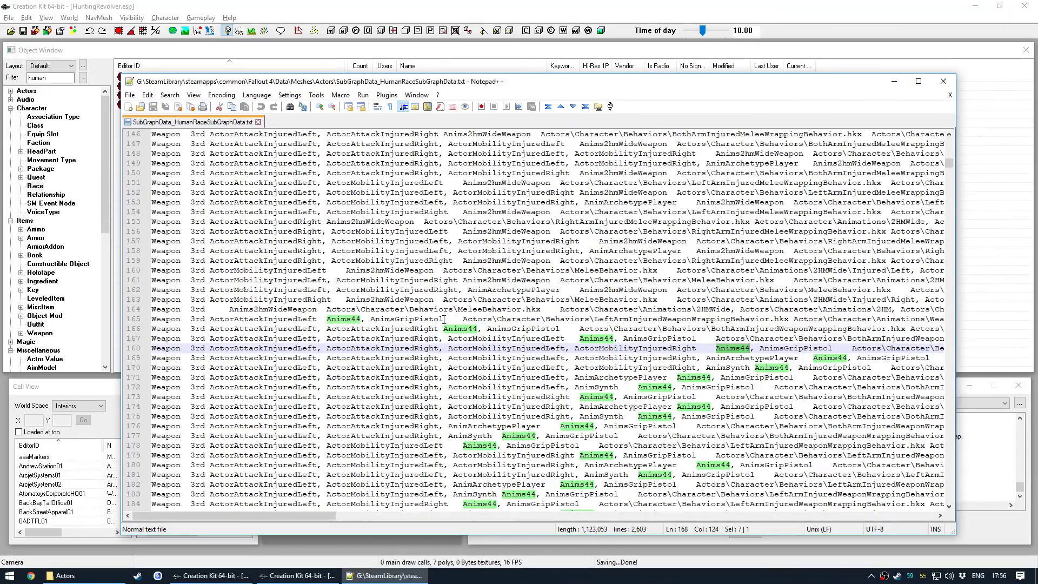
{"action": "scroll", "coordinate": [657, 299], "scroll_direction": "down", "scroll_amount": 10}
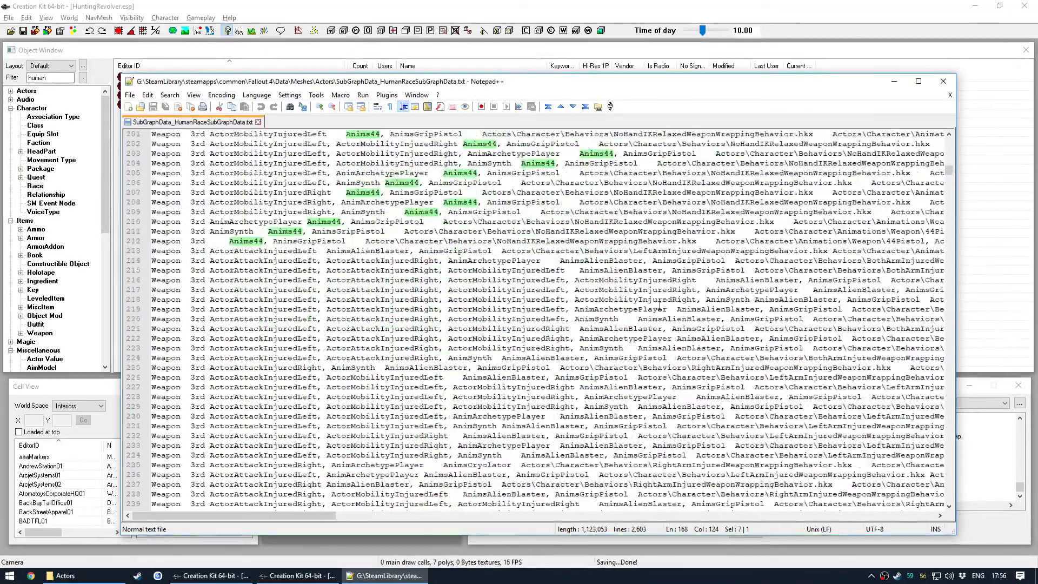
{"action": "scroll", "coordinate": [655, 304], "scroll_direction": "up", "scroll_amount": 8}
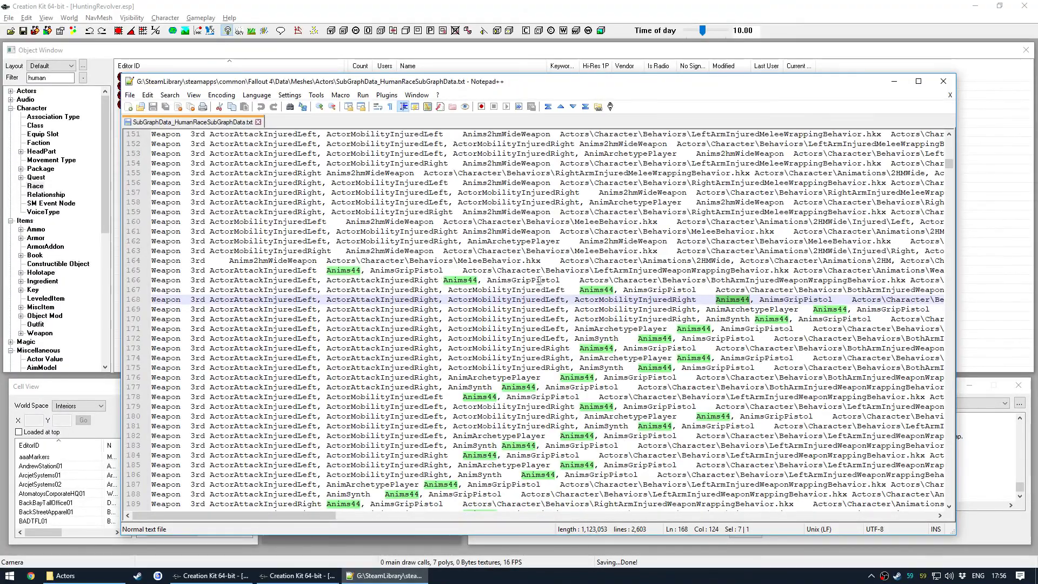
{"action": "scroll", "coordinate": [518, 286], "scroll_direction": "down", "scroll_amount": 5}
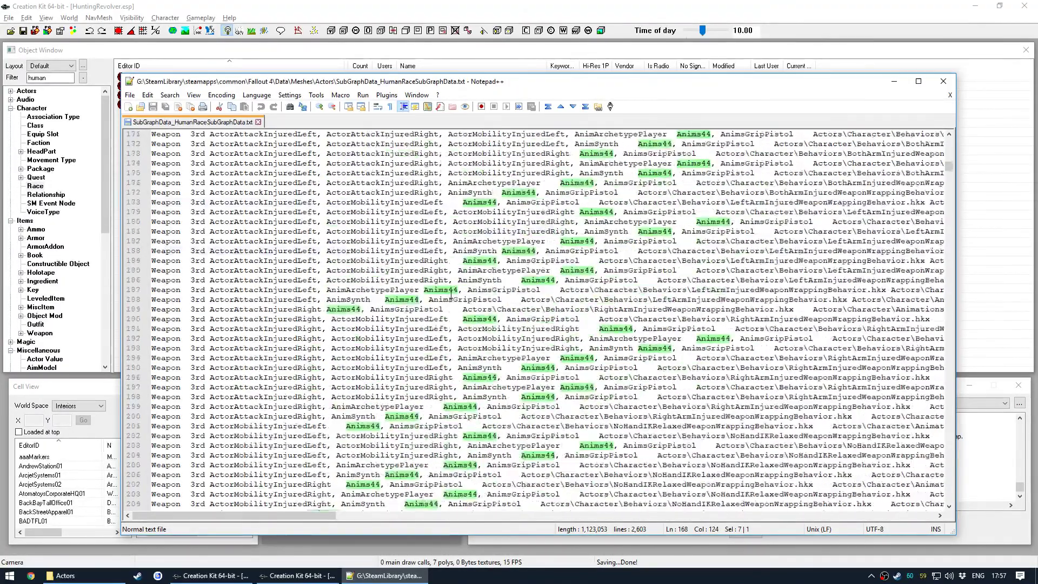
{"action": "scroll", "coordinate": [403, 277], "scroll_direction": "up", "scroll_amount": 5}
Find all occurrences of Anims44 in the current document
{"action": "double_click", "coordinate": [333, 270]}
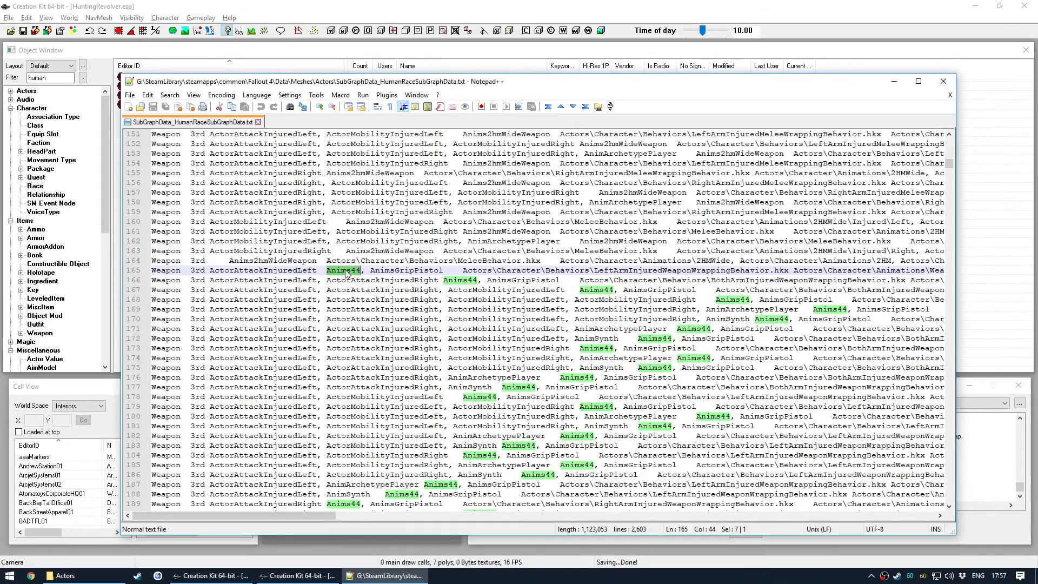
{"action": "key", "text": "ctrl+f"}
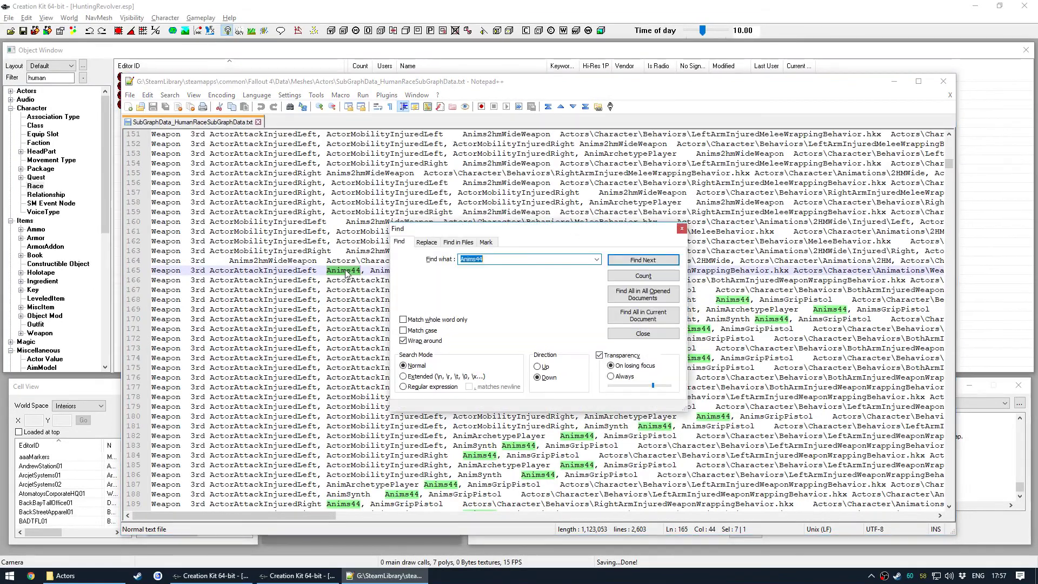
{"action": "left_click", "coordinate": [457, 242]}
{"action": "left_click", "coordinate": [424, 243]}
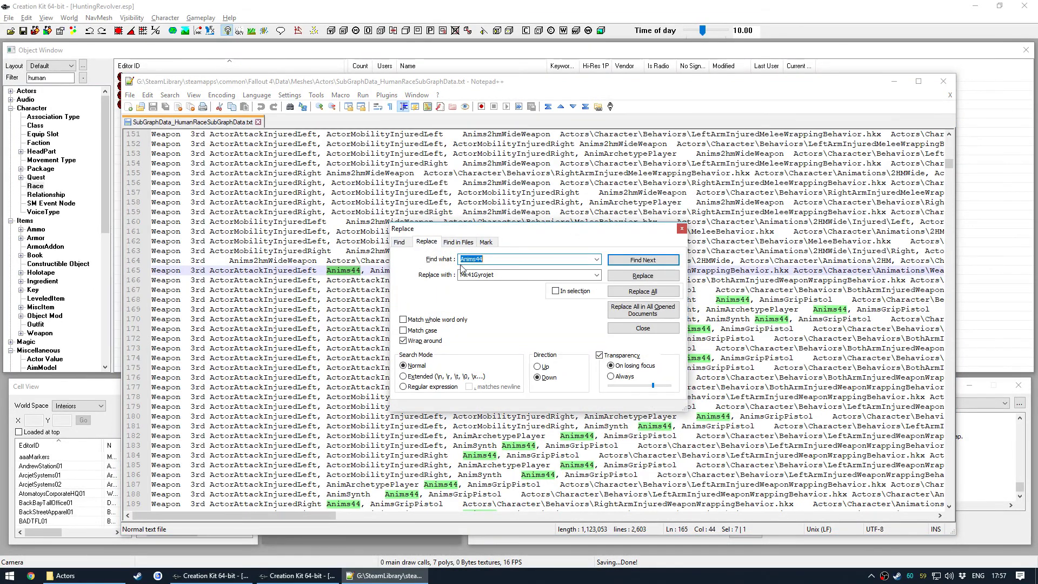
{"action": "left_click", "coordinate": [458, 242]}
{"action": "double_click", "coordinate": [501, 275]}
{"action": "key", "text": "BackSpace"}
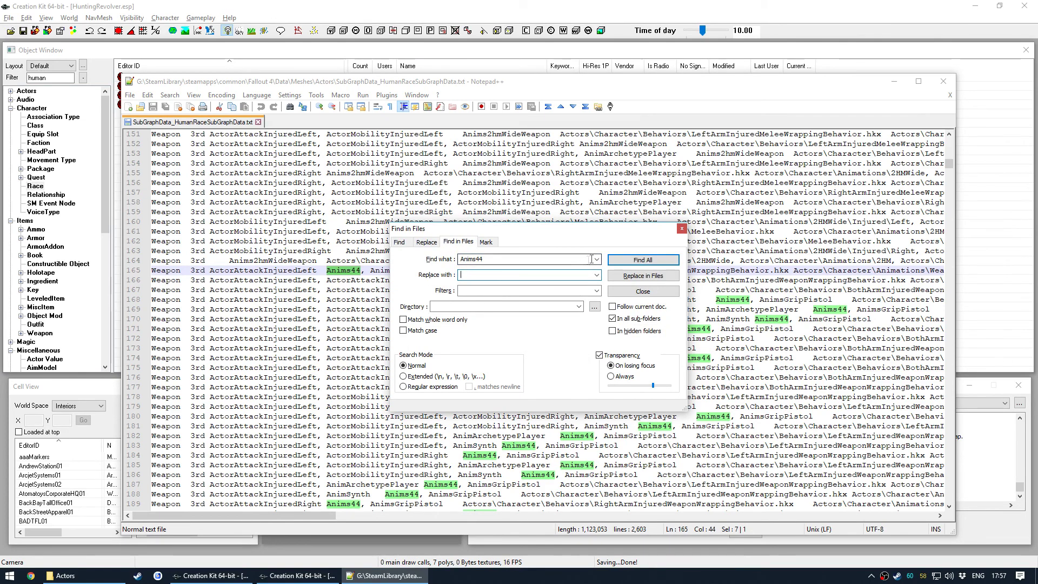
{"action": "left_click", "coordinate": [620, 264]}
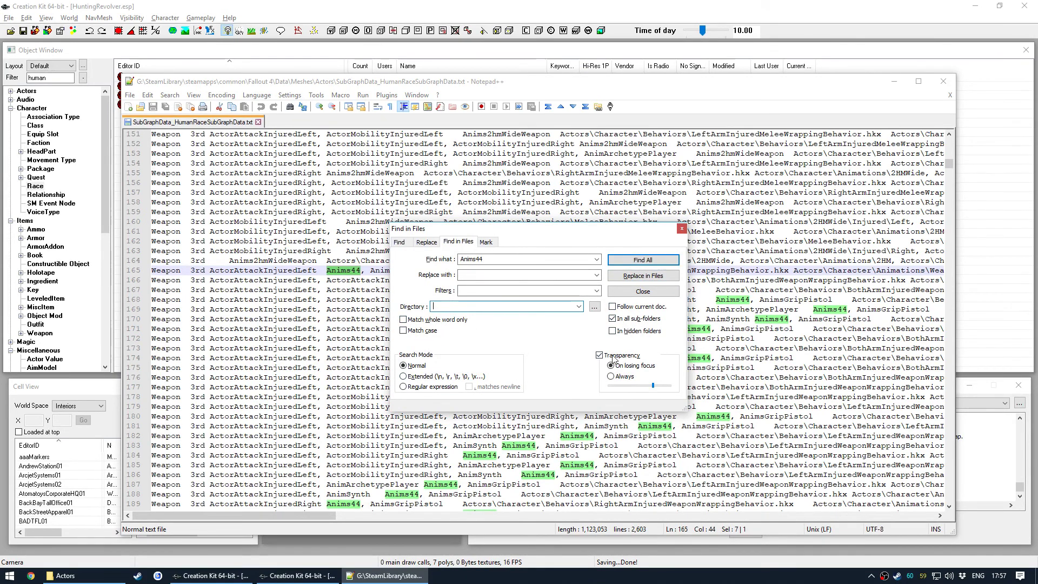
{"action": "left_click", "coordinate": [426, 243]}
{"action": "left_click", "coordinate": [399, 242]}
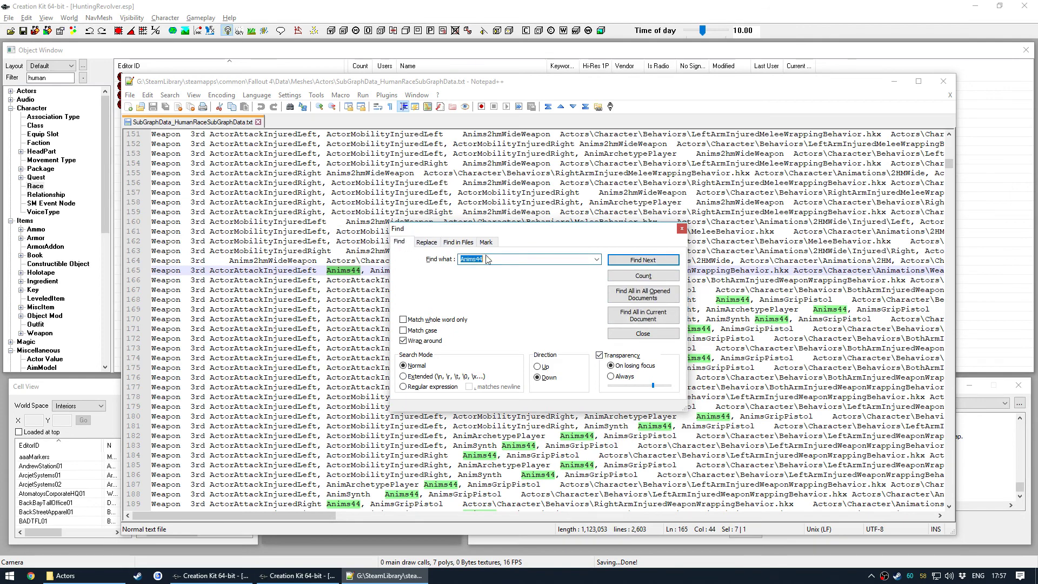
{"action": "left_click", "coordinate": [613, 316]}
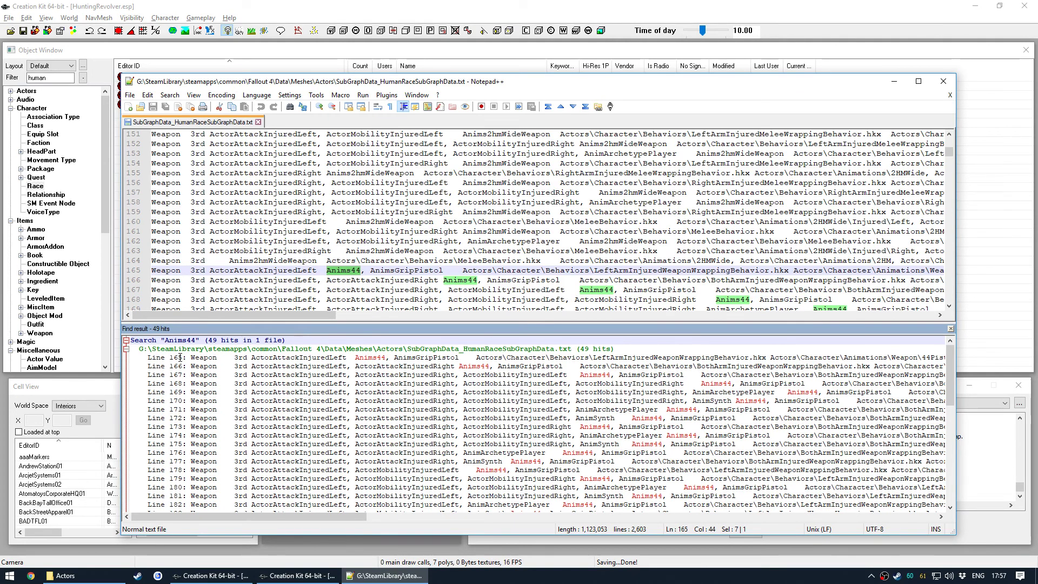
Examine the line numbers and perspectives of the Anims44 search results from the first hit to the last
{"action": "scroll", "coordinate": [175, 370], "scroll_direction": "down", "scroll_amount": 10}
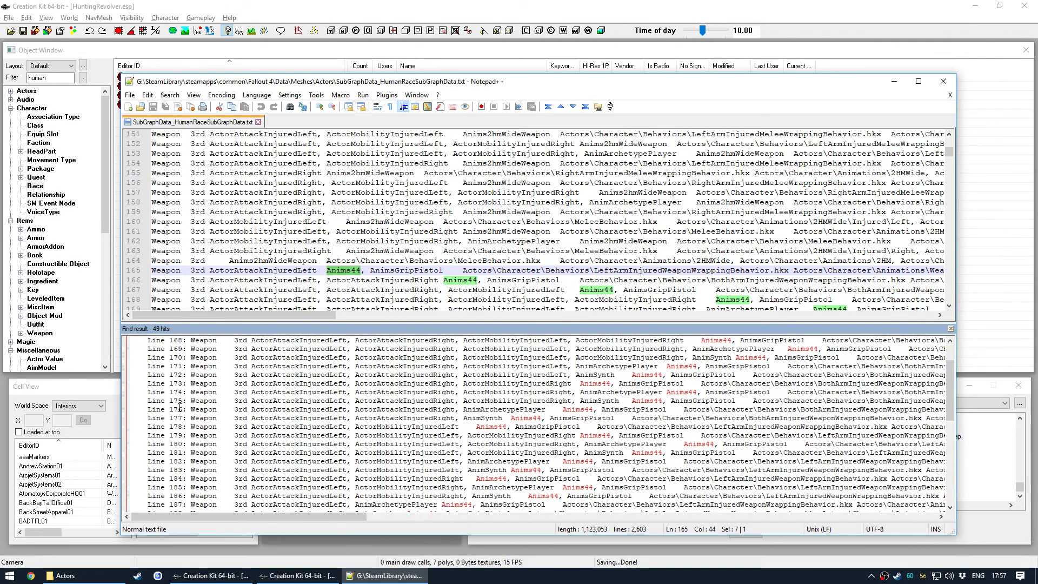
{"action": "scroll", "coordinate": [181, 409], "scroll_direction": "up", "scroll_amount": 11}
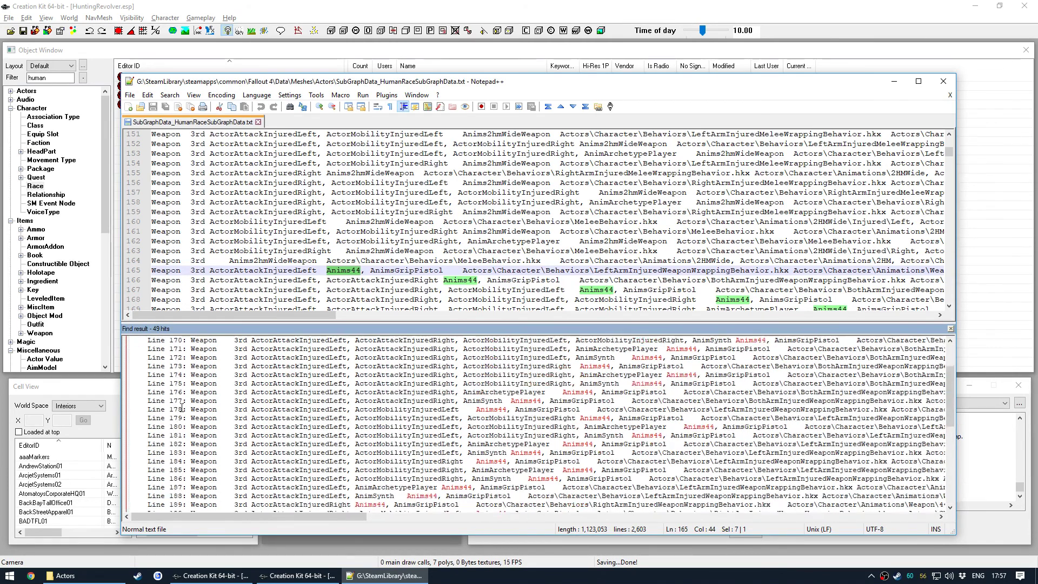
{"action": "scroll", "coordinate": [188, 392], "scroll_direction": "down", "scroll_amount": 1}
{"action": "scroll", "coordinate": [188, 392], "scroll_direction": "down", "scroll_amount": 8}
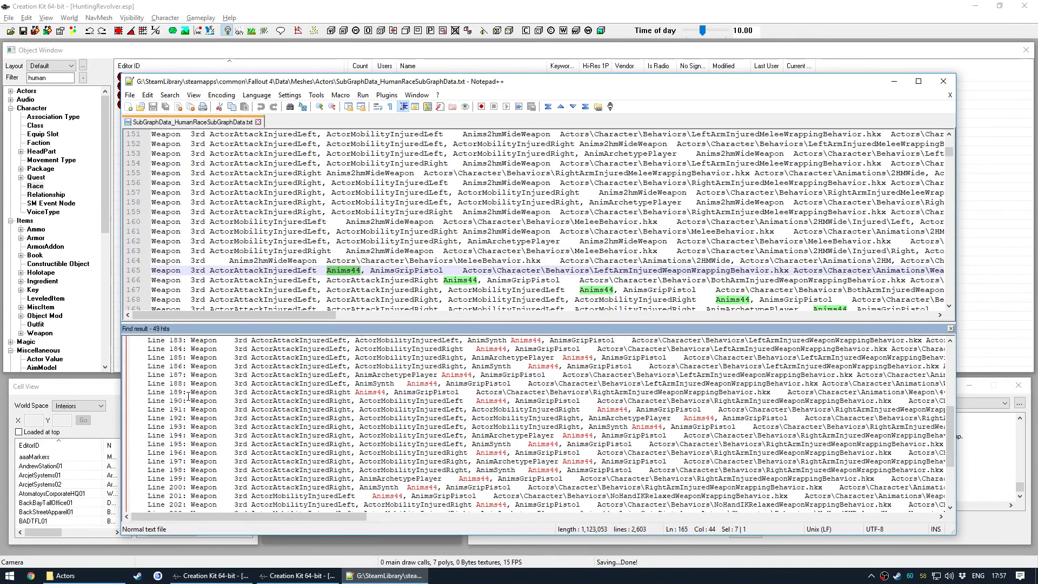
{"action": "scroll", "coordinate": [184, 380], "scroll_direction": "down", "scroll_amount": 1}
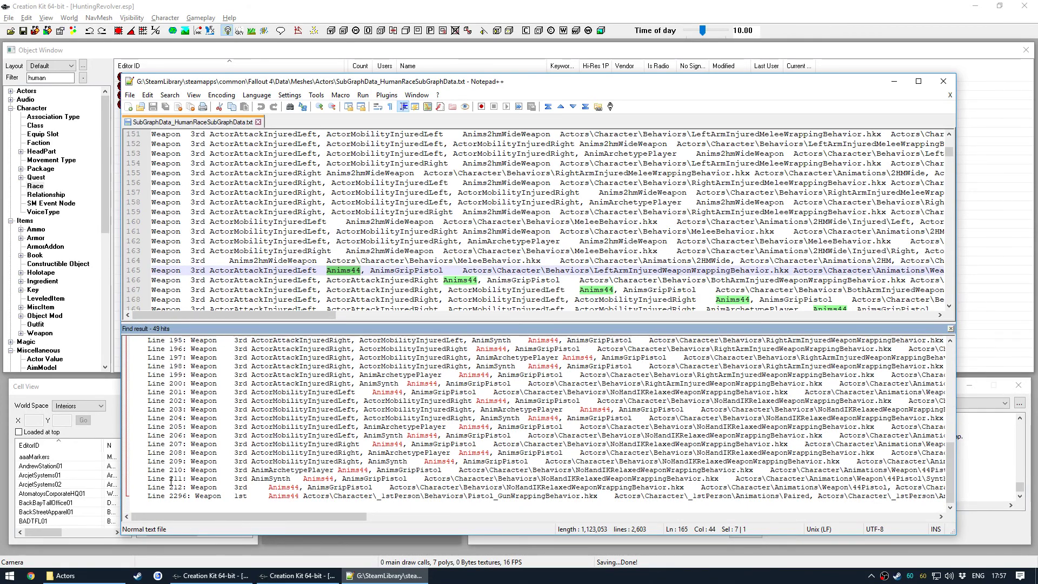
{"action": "scroll", "coordinate": [171, 475], "scroll_direction": "up", "scroll_amount": 10}
{"action": "scroll", "coordinate": [171, 443], "scroll_direction": "down", "scroll_amount": 10}
{"action": "scroll", "coordinate": [188, 479], "scroll_direction": "up", "scroll_amount": 10}
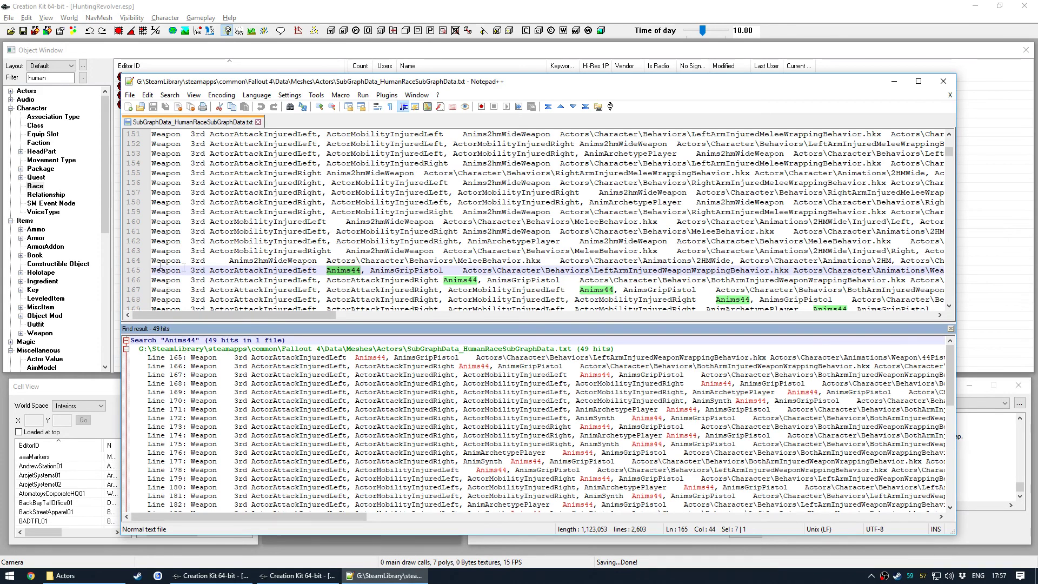
Delete all entries between the header line and the first Anims44 entry, lines 2 to 164, leaving no blank line
{"action": "left_click_drag", "start_coordinate": [282, 315], "coordinate": [621, 318]}
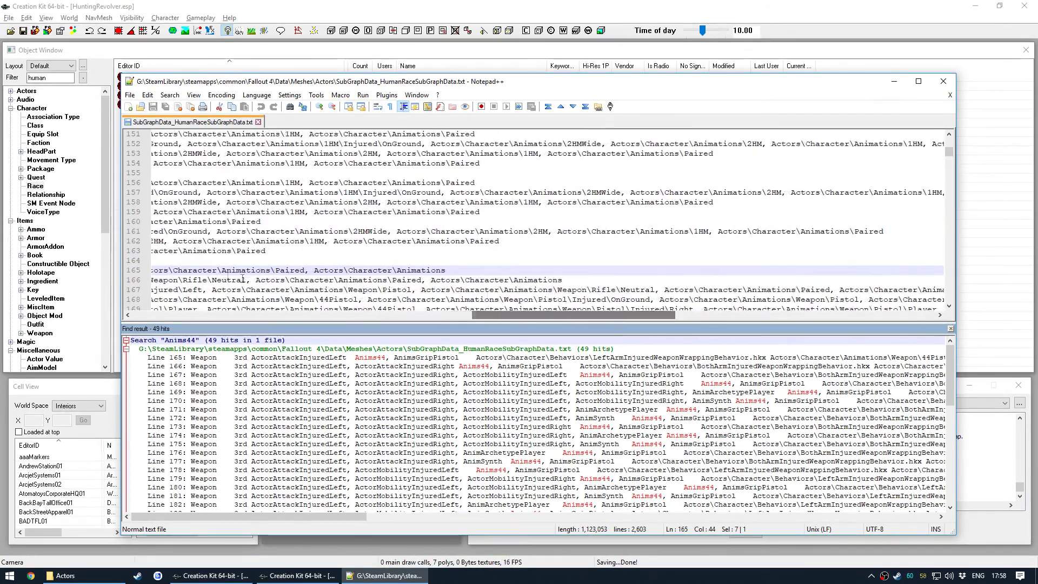
{"action": "left_click_drag", "start_coordinate": [166, 260], "coordinate": [119, 62]}
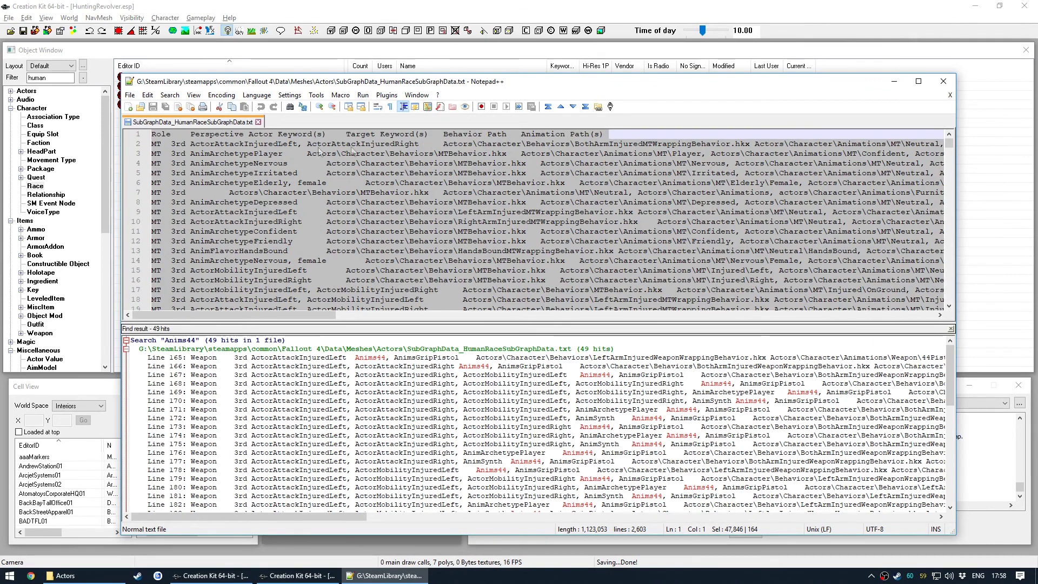
{"action": "left_click", "coordinate": [613, 136]}
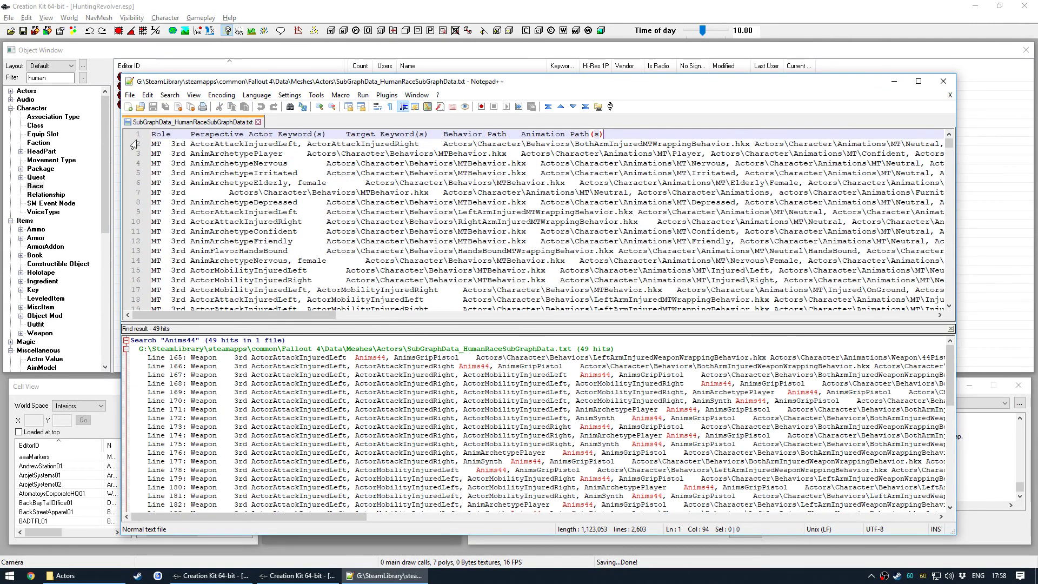
{"action": "left_click_drag", "start_coordinate": [151, 144], "coordinate": [960, 231]}
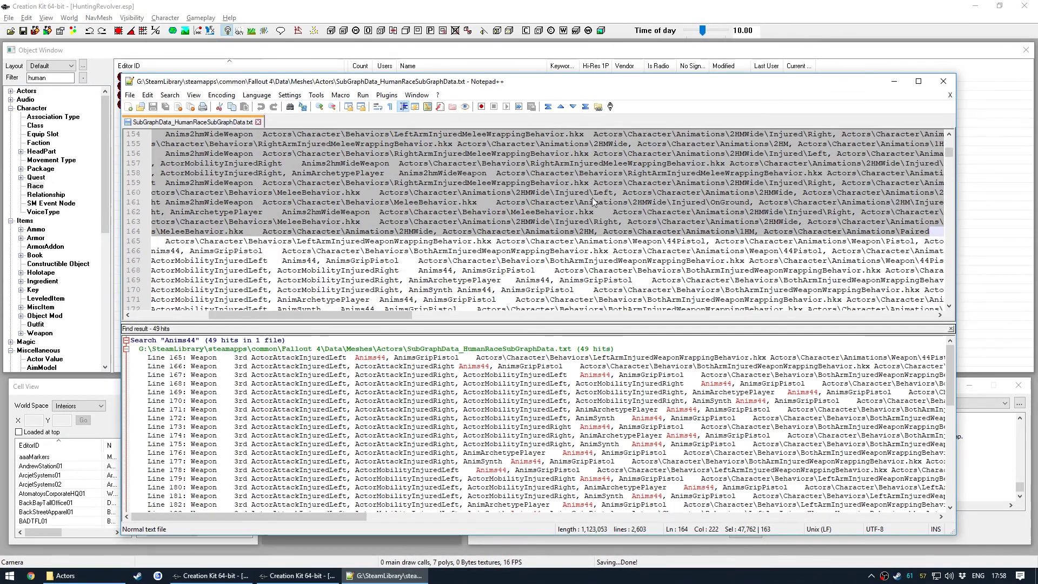
{"action": "key", "text": "Delete"}
{"action": "key", "text": "BackSpace"}
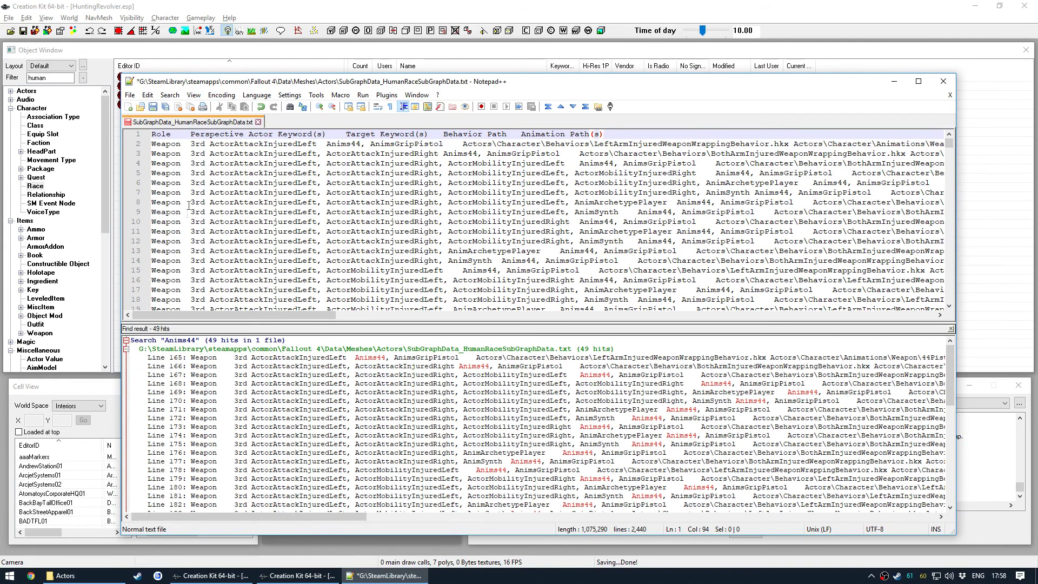
{"action": "scroll", "coordinate": [188, 207], "scroll_direction": "down", "scroll_amount": 20}
{"action": "scroll", "coordinate": [210, 457], "scroll_direction": "down", "scroll_amount": 3}
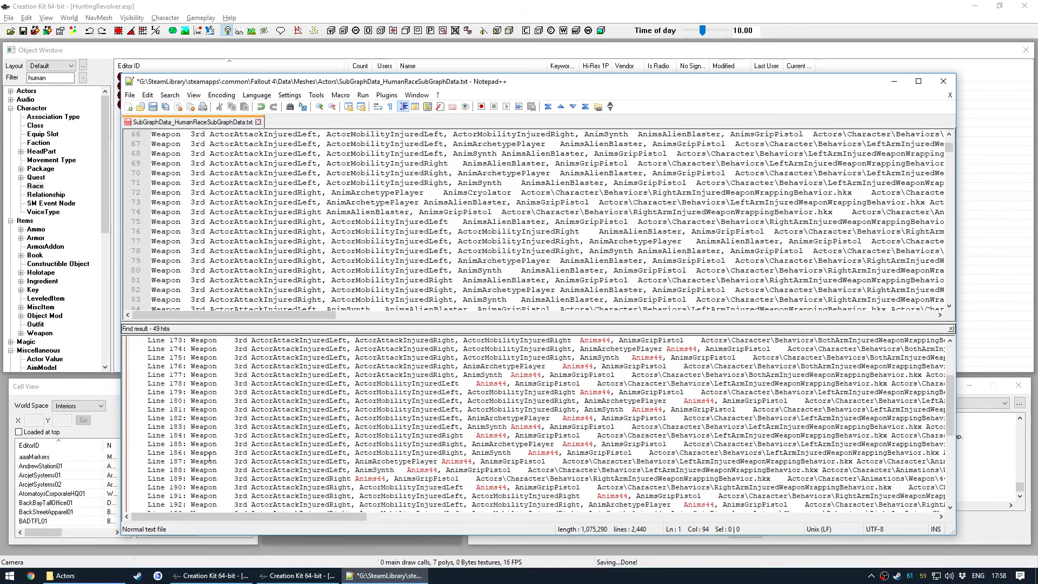
{"action": "scroll", "coordinate": [212, 460], "scroll_direction": "down", "scroll_amount": 8}
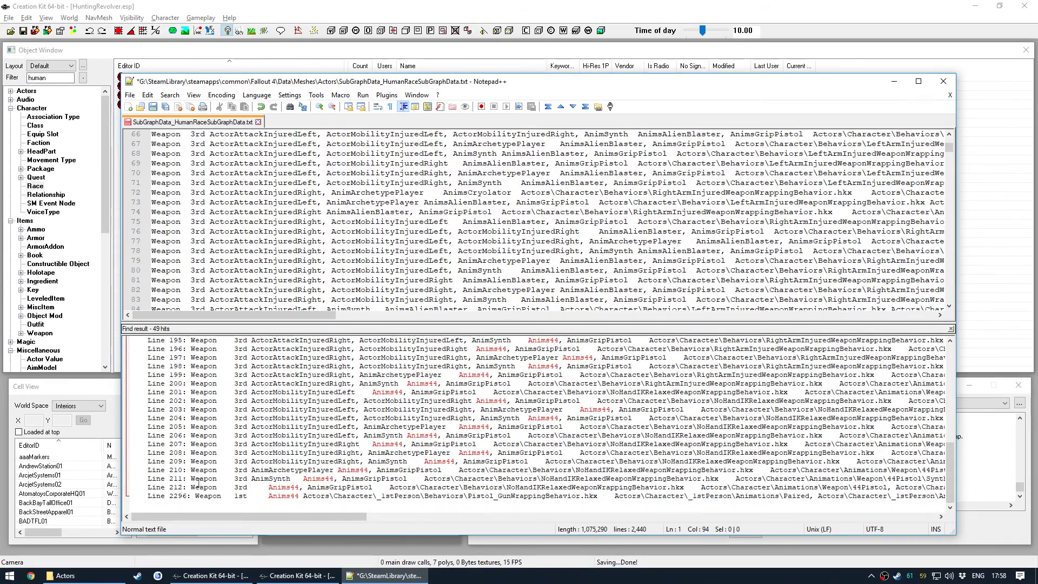
{"action": "scroll", "coordinate": [176, 240], "scroll_direction": "down", "scroll_amount": 20}
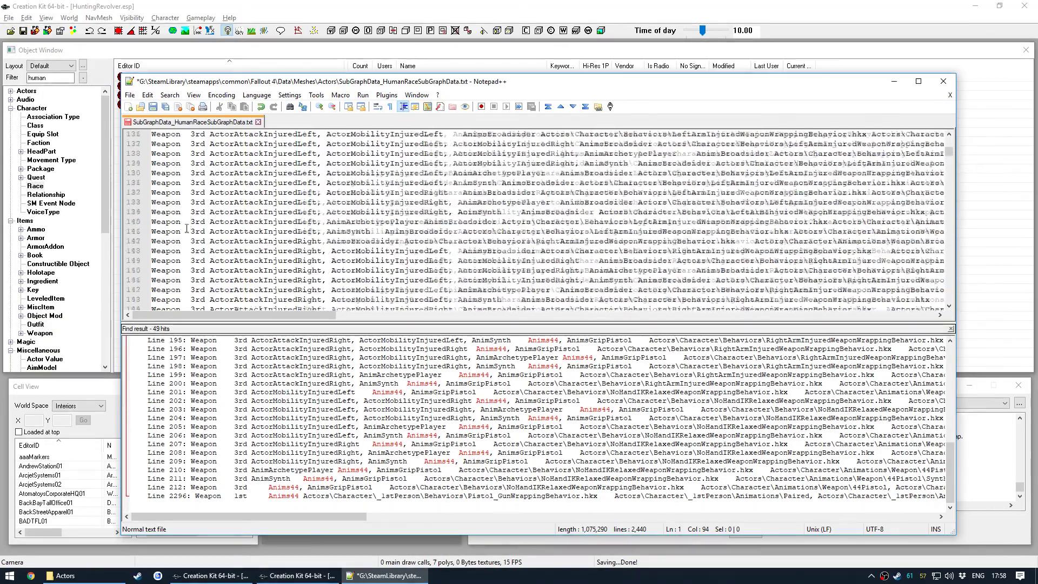
{"action": "scroll", "coordinate": [177, 240], "scroll_direction": "up", "scroll_amount": 7}
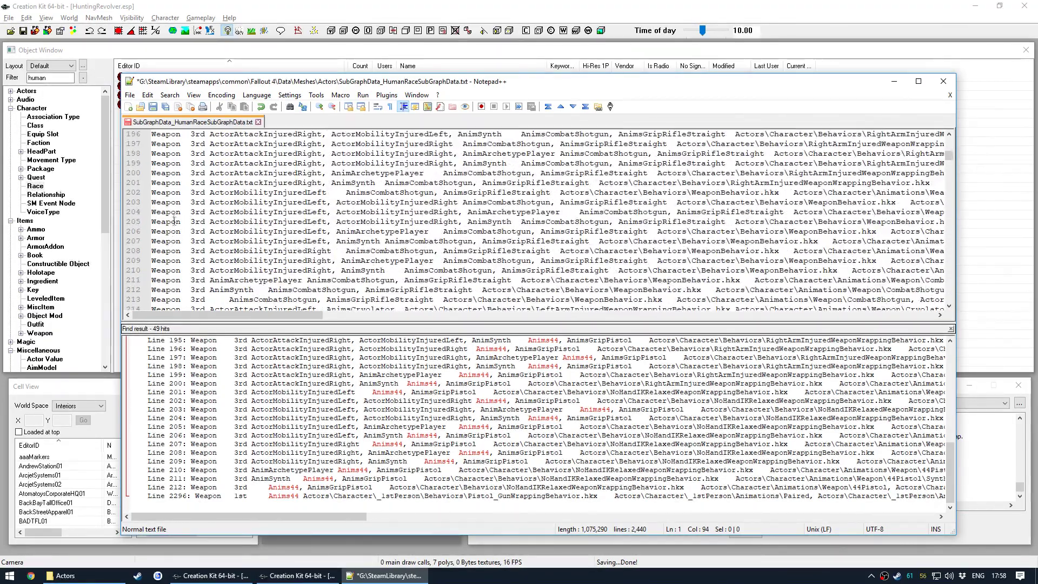
{"action": "scroll", "coordinate": [158, 239], "scroll_direction": "down", "scroll_amount": 2}
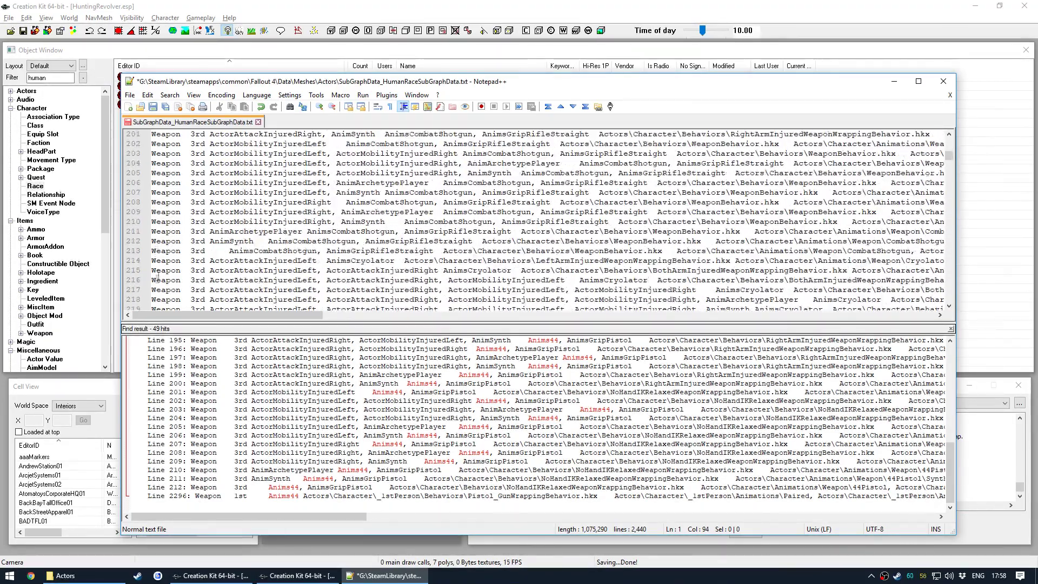
{"action": "left_click", "coordinate": [152, 251]}
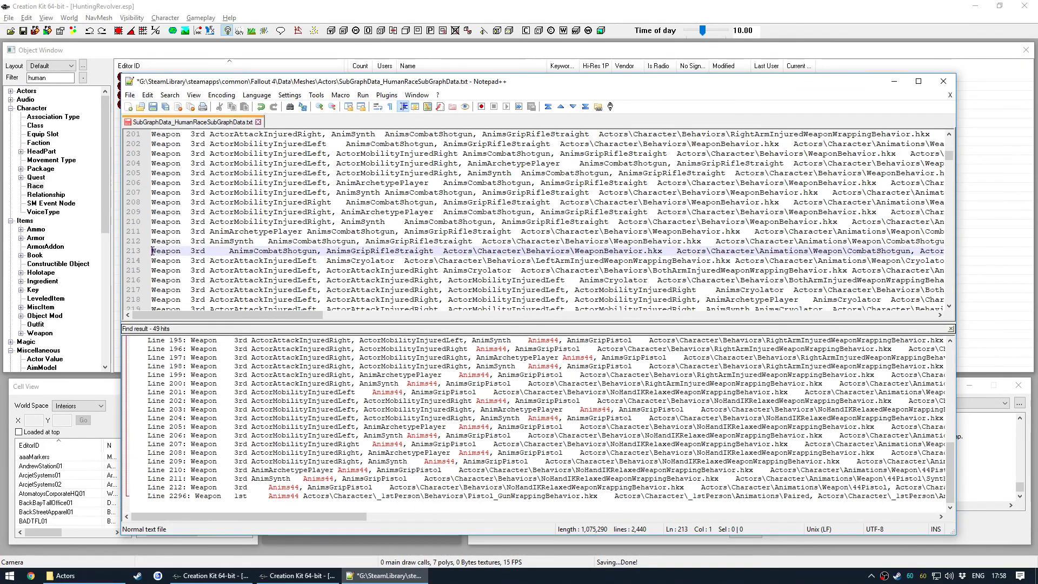
{"action": "left_click_drag", "start_coordinate": [152, 251], "coordinate": [906, 191]}
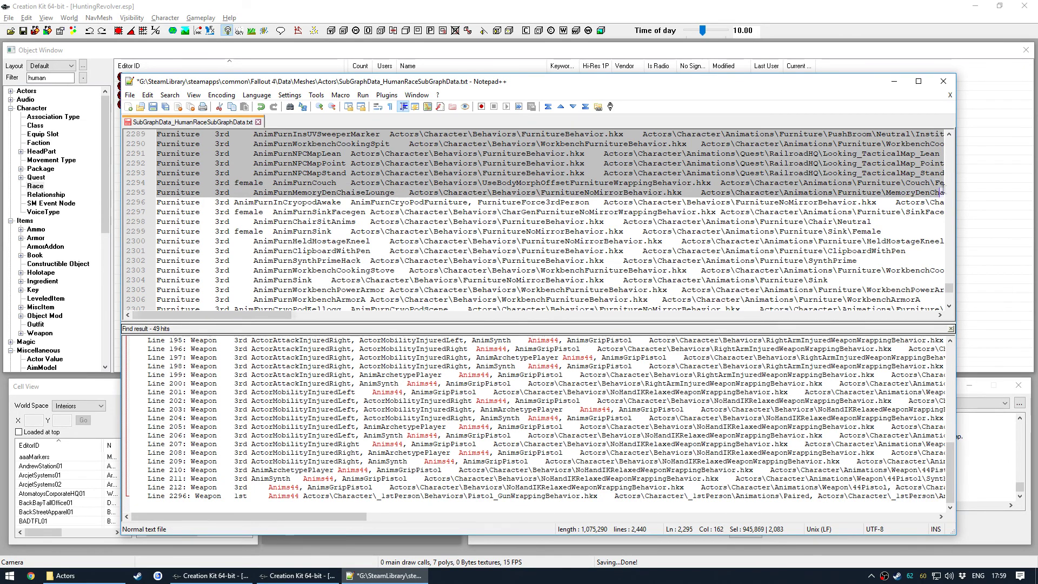
{"action": "left_click_drag", "start_coordinate": [942, 189], "coordinate": [952, 190]}
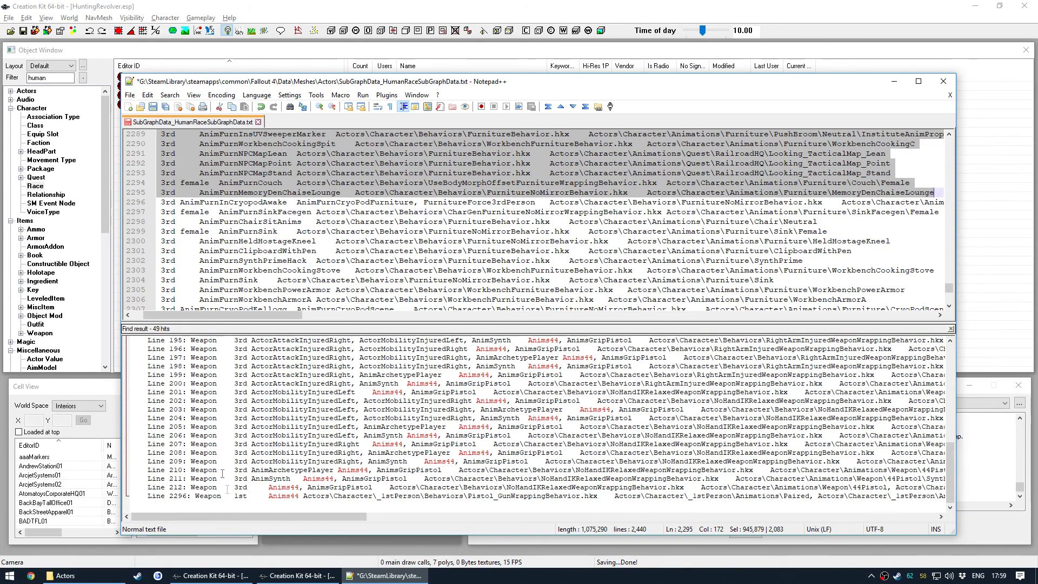
{"action": "scroll", "coordinate": [281, 233], "scroll_direction": "up", "scroll_amount": 20}
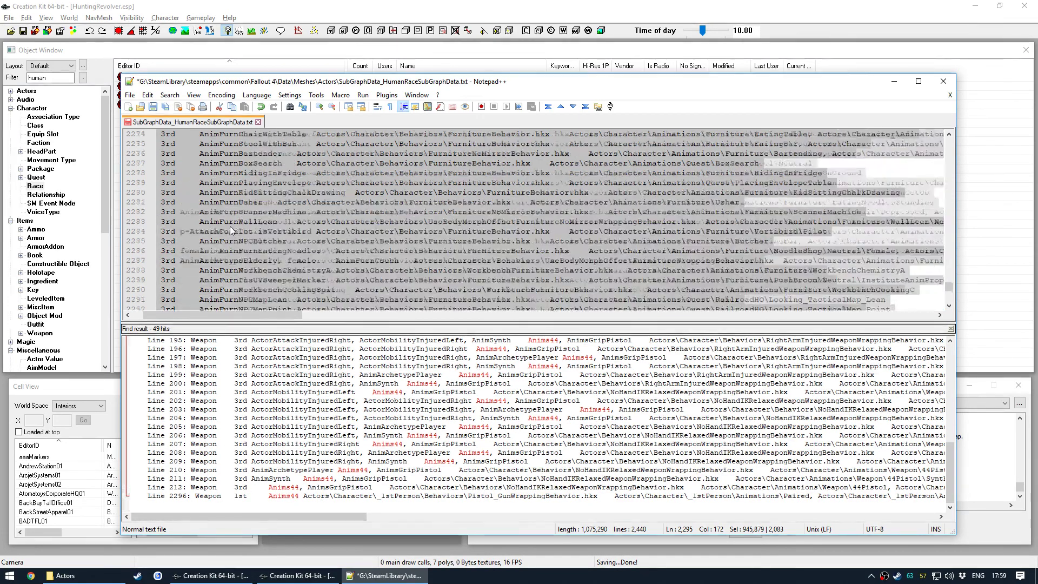
{"action": "left_click", "coordinate": [331, 183]}
Enlarge the text area and examine where the third-person Anims44 block ends, highlighting its occurrences and comparing their line numbers with the search results
{"action": "left_click_drag", "start_coordinate": [948, 278], "coordinate": [956, 139]}
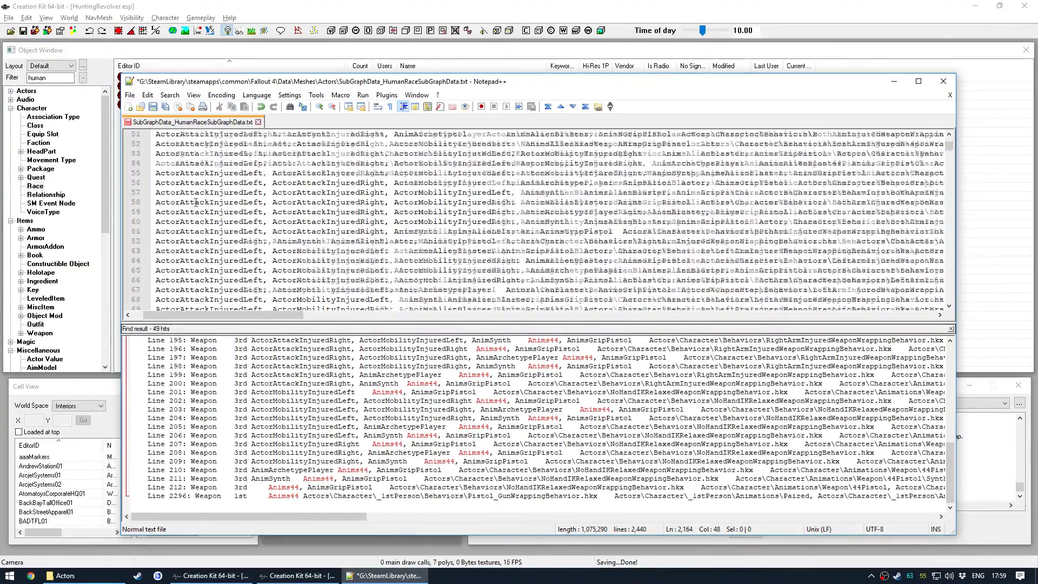
{"action": "scroll", "coordinate": [205, 303], "scroll_direction": "down", "scroll_amount": 15}
{"action": "left_click_drag", "start_coordinate": [232, 326], "coordinate": [231, 371]}
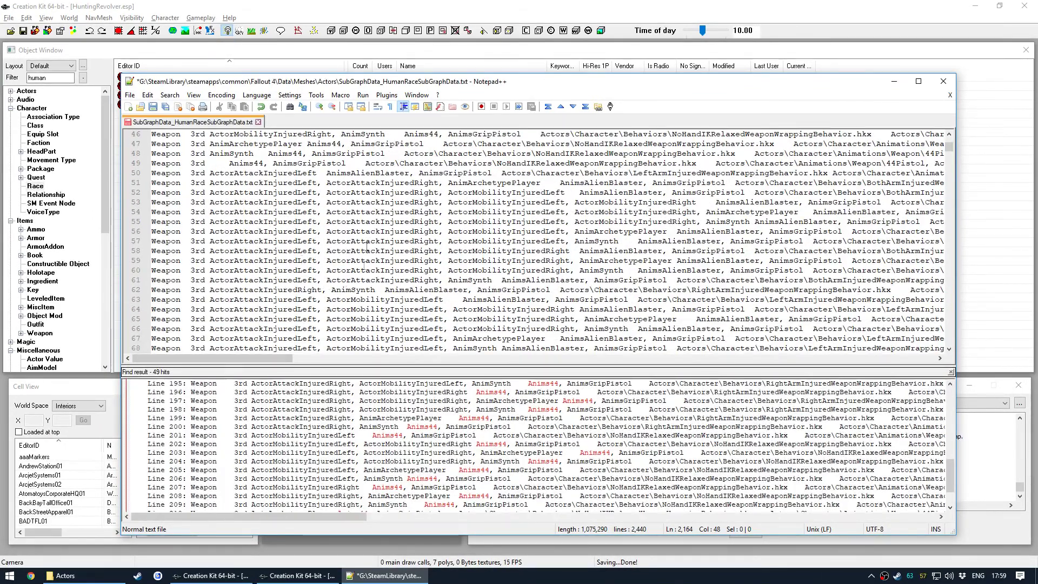
{"action": "scroll", "coordinate": [360, 178], "scroll_direction": "up", "scroll_amount": 3}
{"action": "double_click", "coordinate": [327, 241]}
{"action": "scroll", "coordinate": [351, 223], "scroll_direction": "up", "scroll_amount": 12}
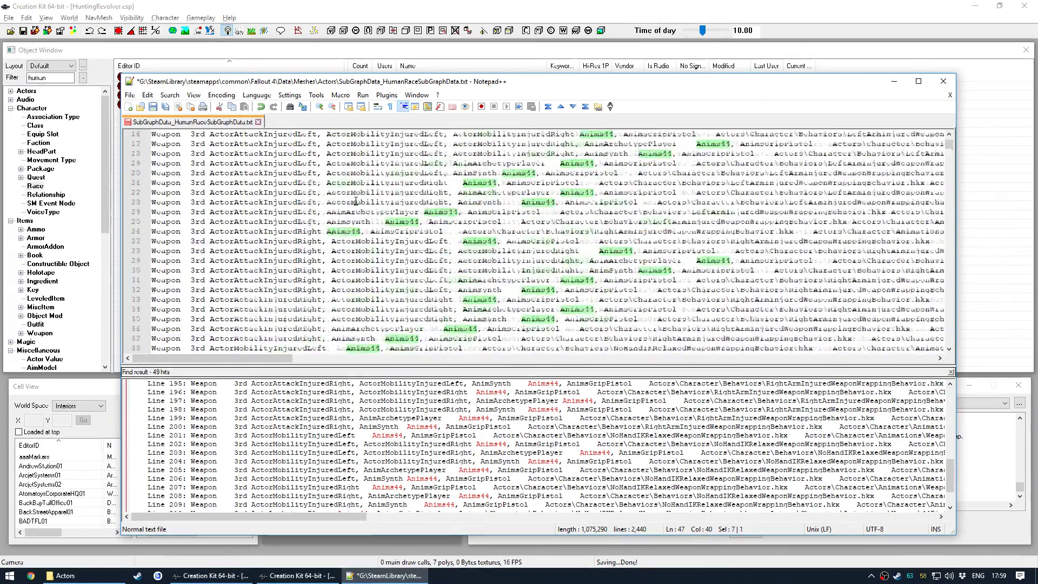
{"action": "scroll", "coordinate": [353, 221], "scroll_direction": "down", "scroll_amount": 7}
{"action": "scroll", "coordinate": [353, 221], "scroll_direction": "down", "scroll_amount": 7}
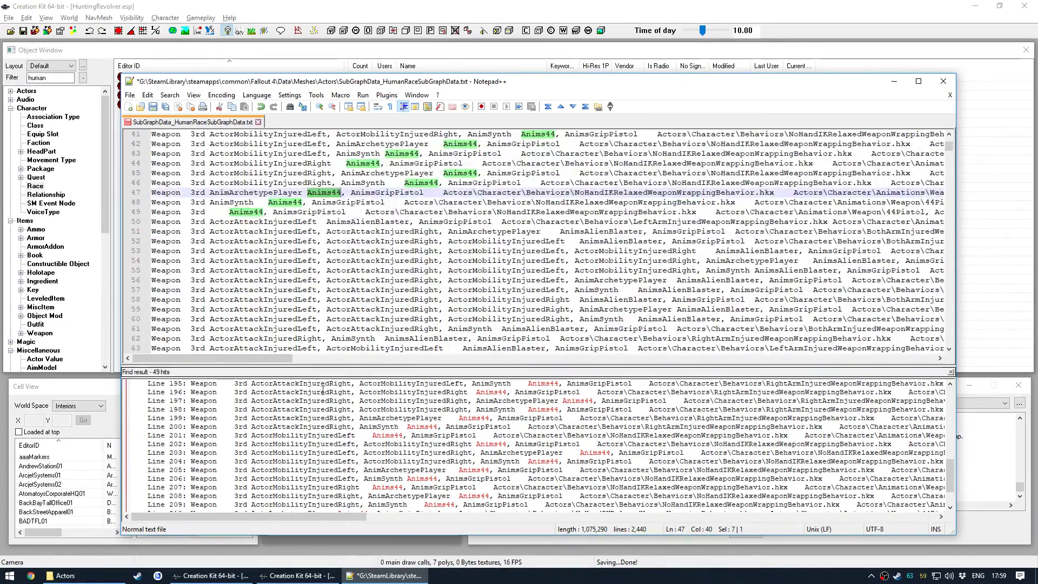
{"action": "scroll", "coordinate": [299, 354], "scroll_direction": "up", "scroll_amount": 5}
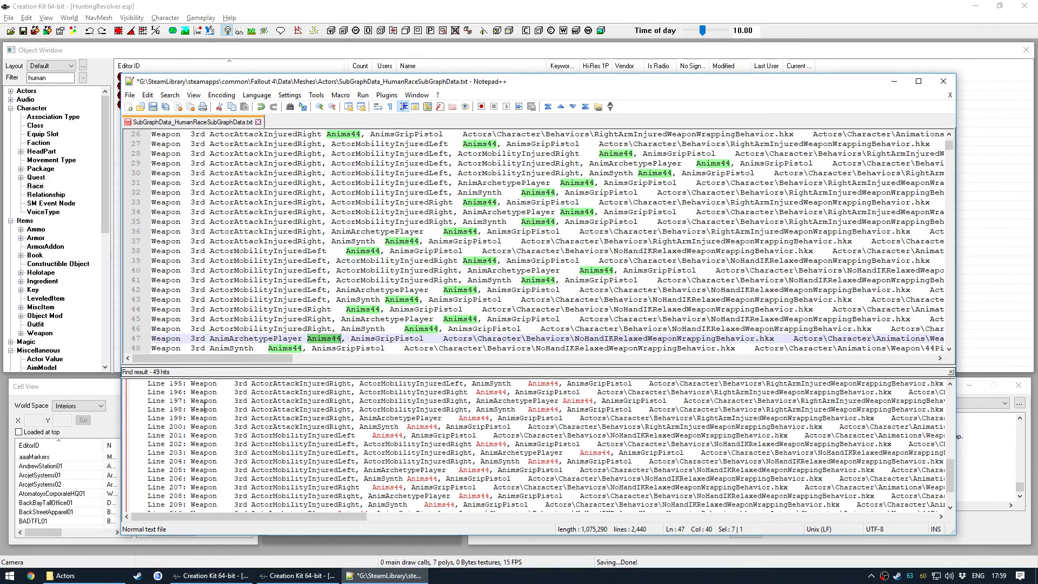
{"action": "scroll", "coordinate": [184, 486], "scroll_direction": "down", "scroll_amount": 2}
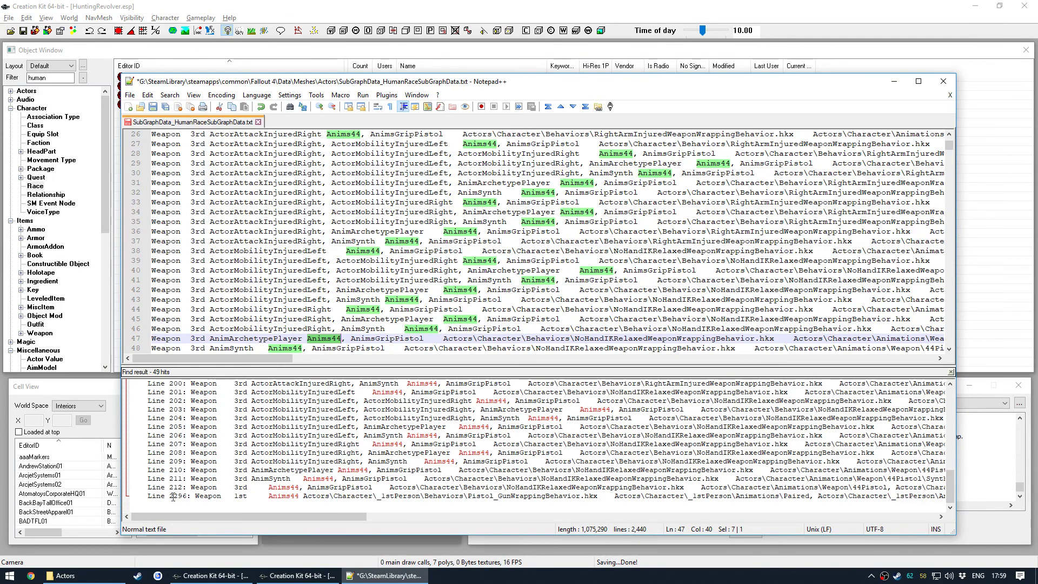
Save the trimmed text file and refresh the search for all occurrences of Anims44 in the current document
{"action": "key", "text": "ctrl+s"}
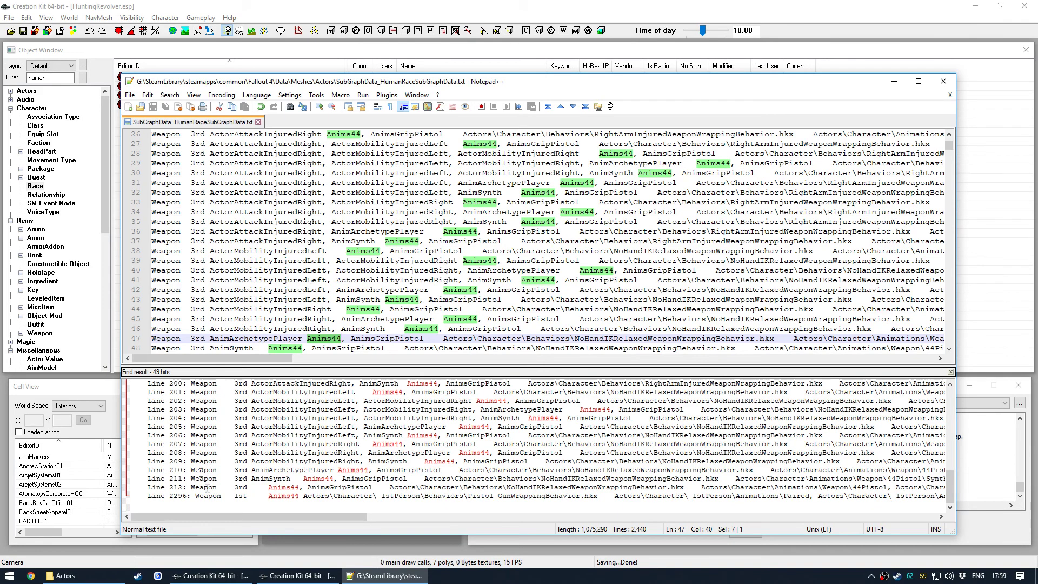
{"action": "scroll", "coordinate": [372, 277], "scroll_direction": "down", "scroll_amount": 7}
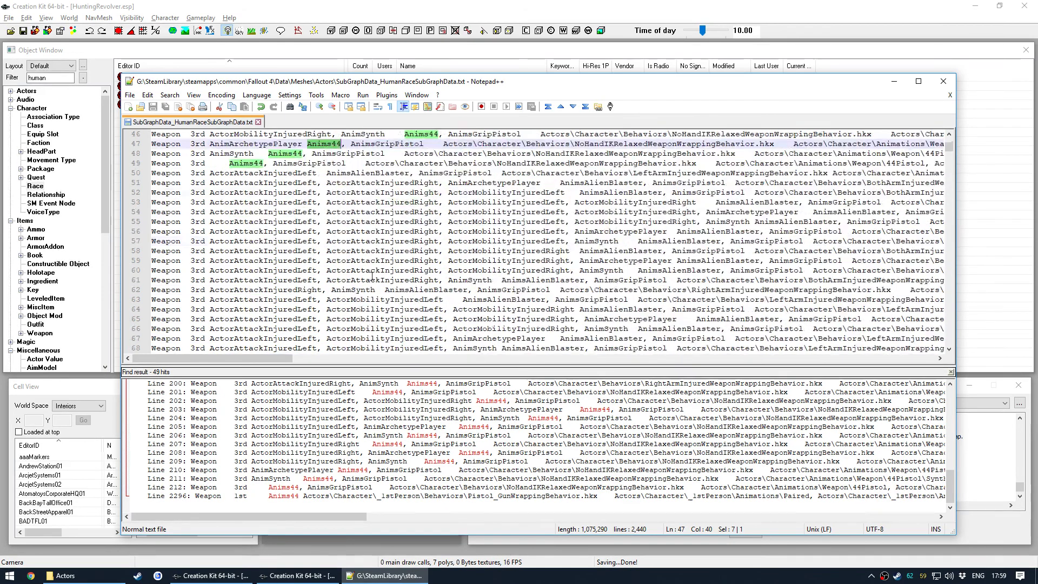
{"action": "scroll", "coordinate": [370, 282], "scroll_direction": "up", "scroll_amount": 7}
{"action": "key", "text": "ctrl+f"}
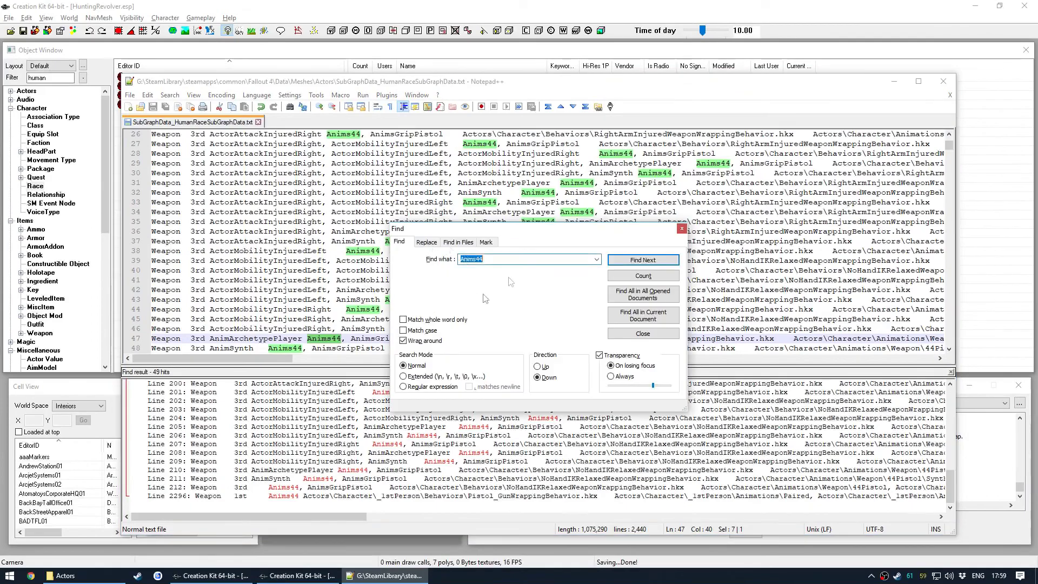
{"action": "left_click", "coordinate": [642, 315]}
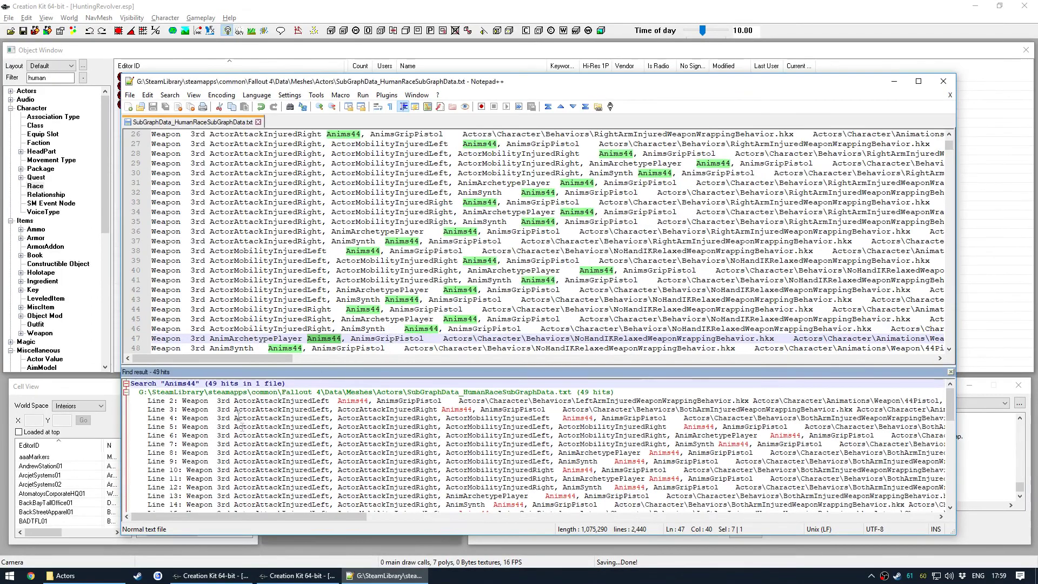
Delete all entries between the last third-person and the first-person Anims44 entry, lines 50 to 2132, leaving no blank line
{"action": "scroll", "coordinate": [174, 487], "scroll_direction": "down", "scroll_amount": 9}
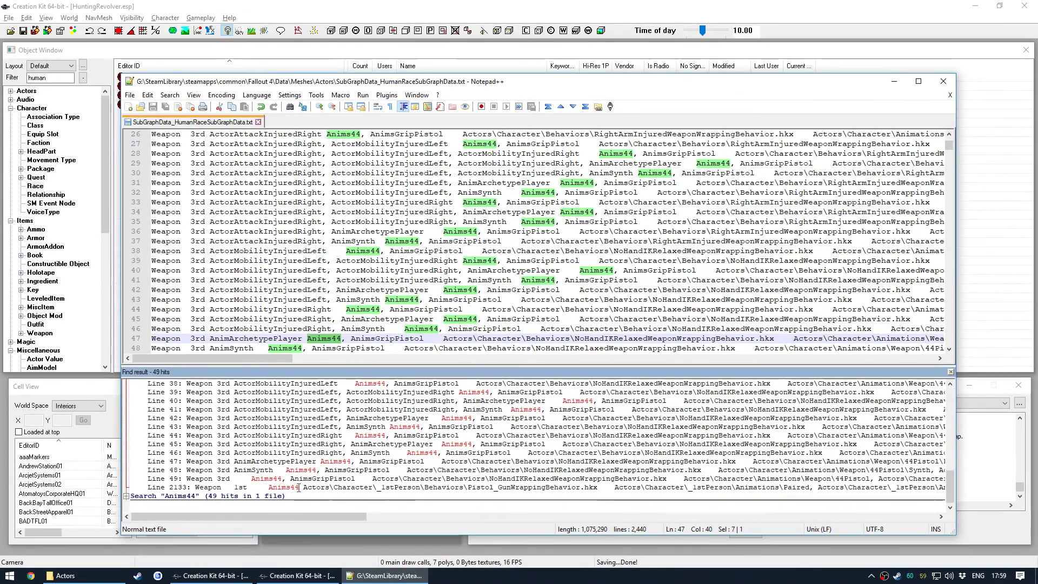
{"action": "left_click", "coordinate": [172, 487]}
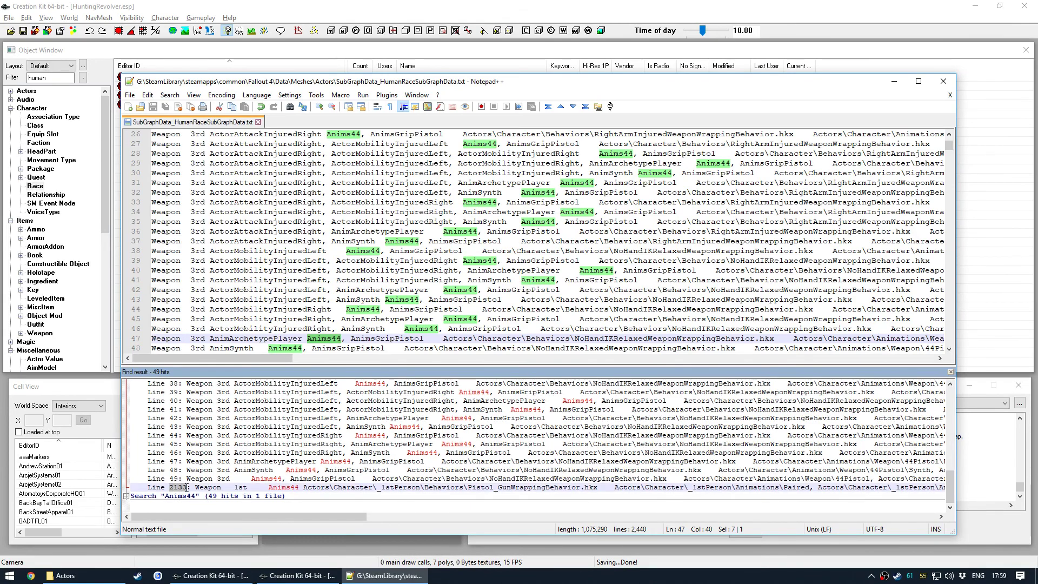
{"action": "scroll", "coordinate": [192, 465], "scroll_direction": "up", "scroll_amount": 15}
{"action": "scroll", "coordinate": [201, 420], "scroll_direction": "down", "scroll_amount": 12}
{"action": "scroll", "coordinate": [236, 204], "scroll_direction": "down", "scroll_amount": 5}
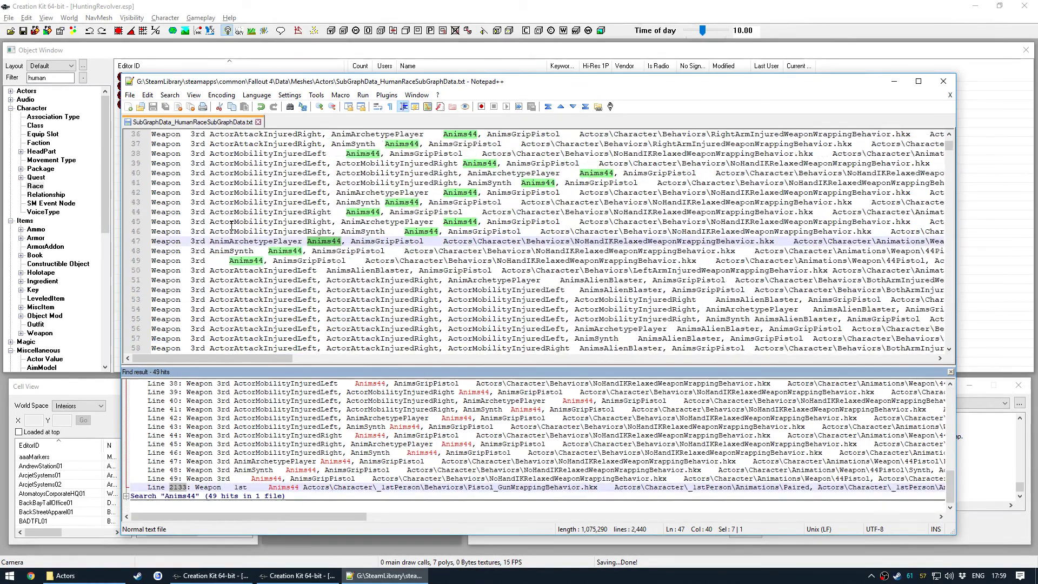
{"action": "left_click_drag", "start_coordinate": [152, 221], "coordinate": [852, 261]}
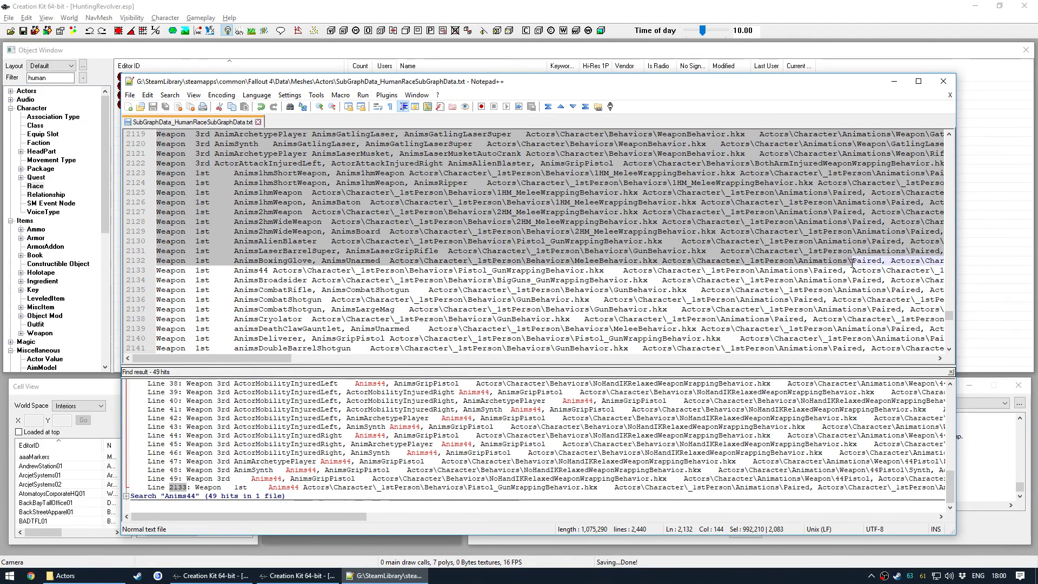
{"action": "left_click_drag", "start_coordinate": [883, 262], "coordinate": [962, 261]}
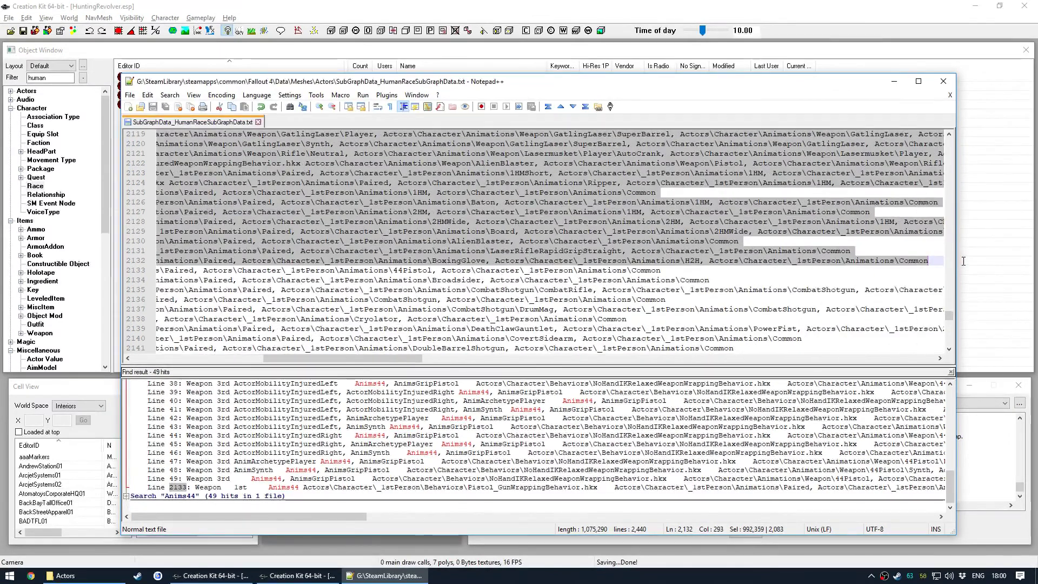
{"action": "key", "text": "Delete"}
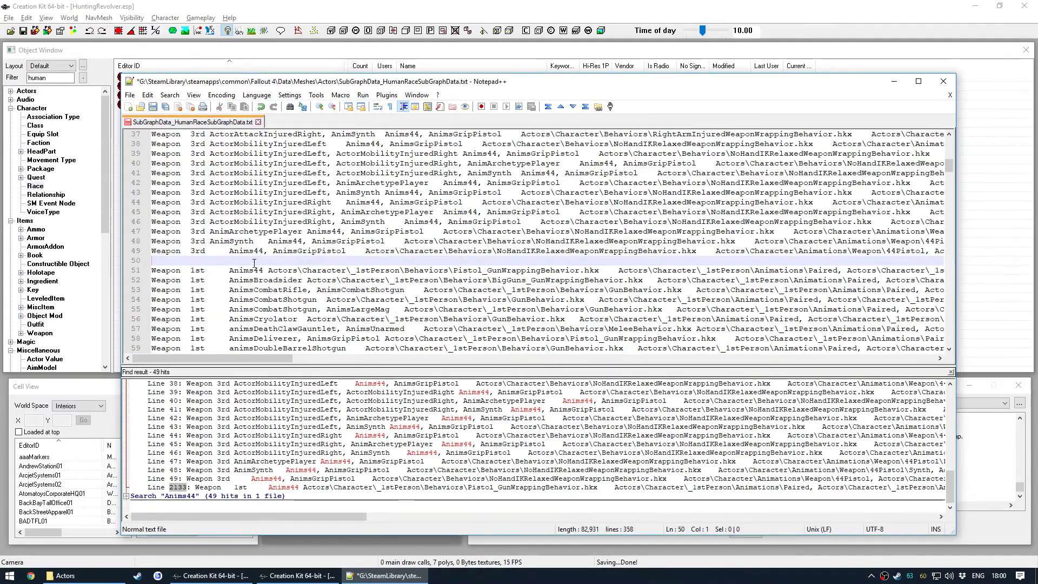
{"action": "key", "text": "Delete"}
Delete all entries after the first-person Anims44 entry on line 50 and save the text file
{"action": "left_click_drag", "start_coordinate": [152, 261], "coordinate": [487, 400]}
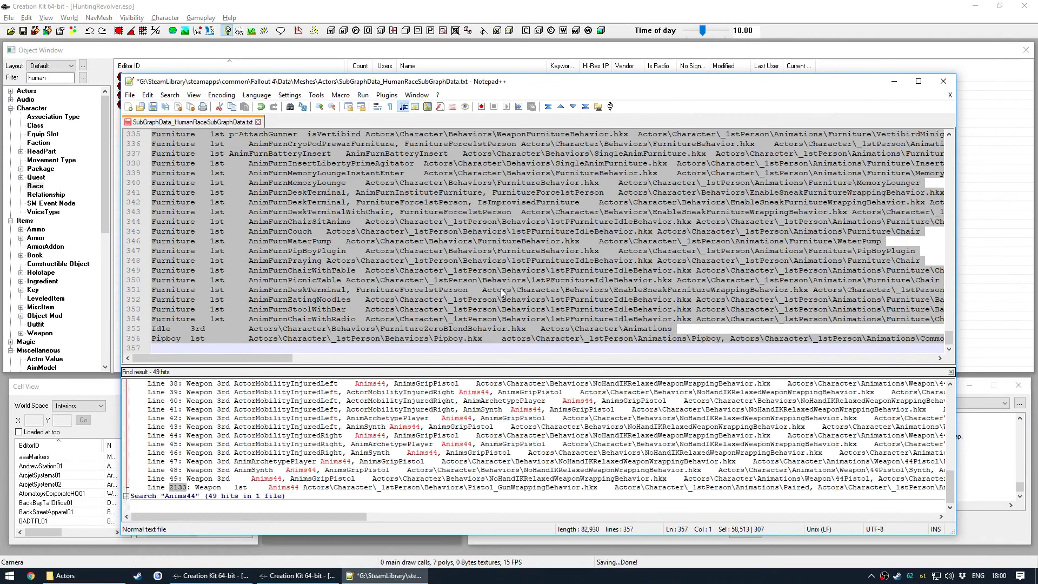
{"action": "key", "text": "Delete"}
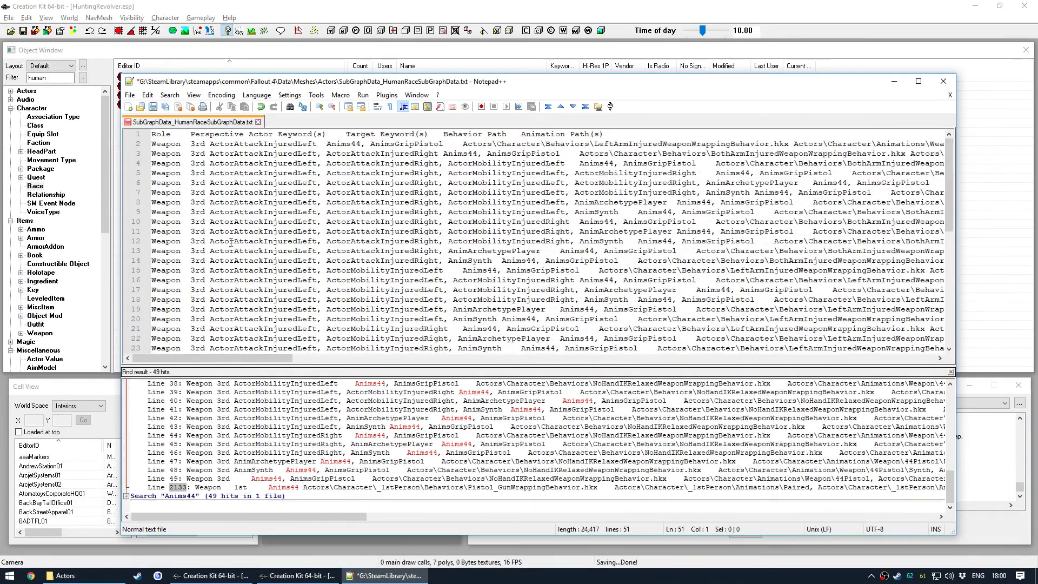
{"action": "scroll", "coordinate": [237, 227], "scroll_direction": "down", "scroll_amount": 9}
{"action": "key", "text": "ctrl+s"}
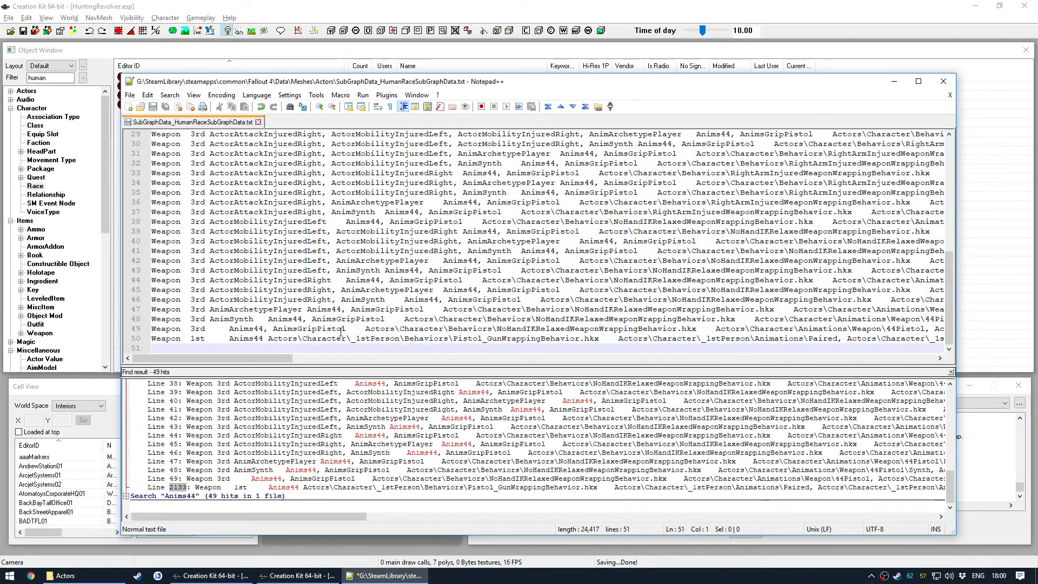
Check the remaining entries from the header to the last line, highlighting every occurrence of Anims44
{"action": "scroll", "coordinate": [227, 272], "scroll_direction": "up", "scroll_amount": 10}
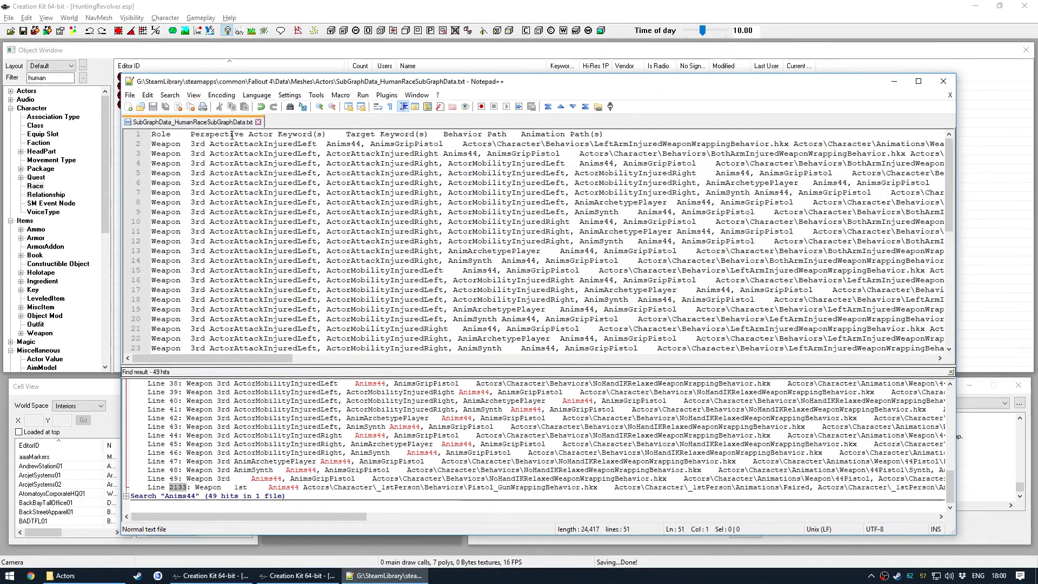
{"action": "scroll", "coordinate": [232, 303], "scroll_direction": "down", "scroll_amount": 10}
{"action": "double_click", "coordinate": [247, 329]}
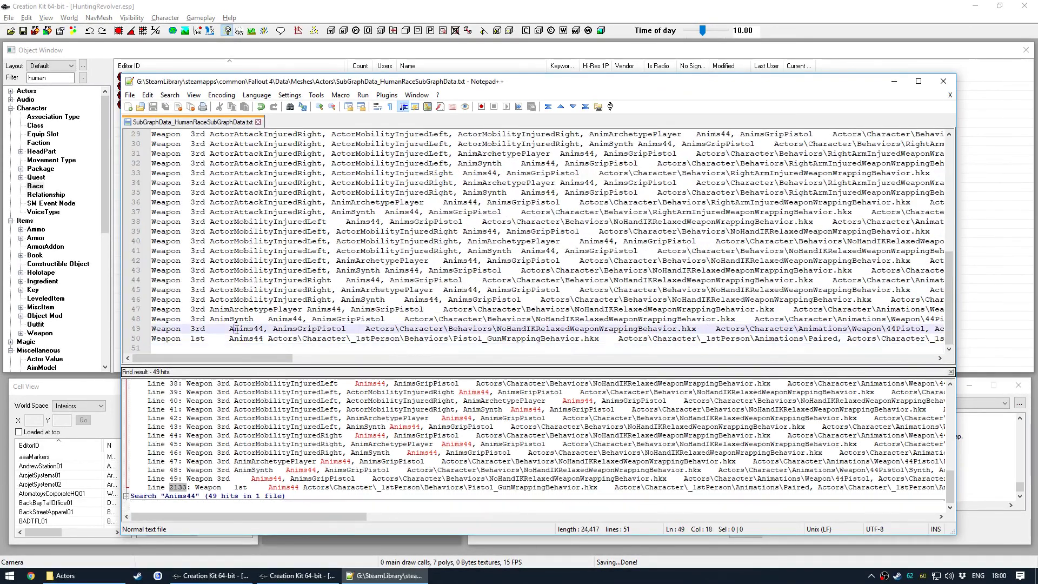
{"action": "scroll", "coordinate": [399, 267], "scroll_direction": "up", "scroll_amount": 10}
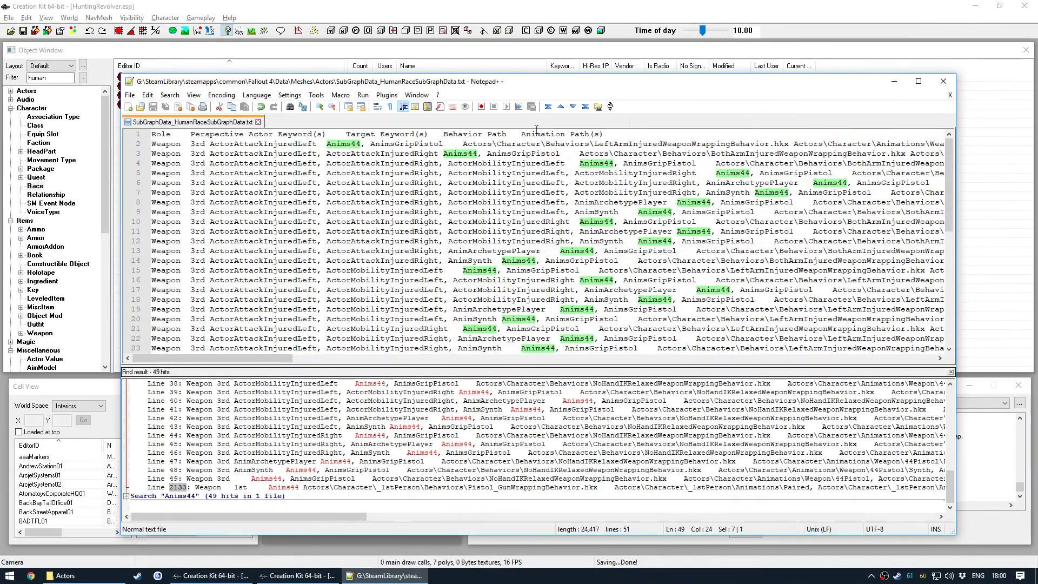
Close the text editor and rename SubGraphData_HumanRaceSubGraphData.txt in the Actors folder as SubGraphData_HumanRaceSubGraphData_HuntingRevolver_Additive.txt
{"action": "left_click", "coordinate": [943, 81]}
{"action": "left_click", "coordinate": [79, 576]}
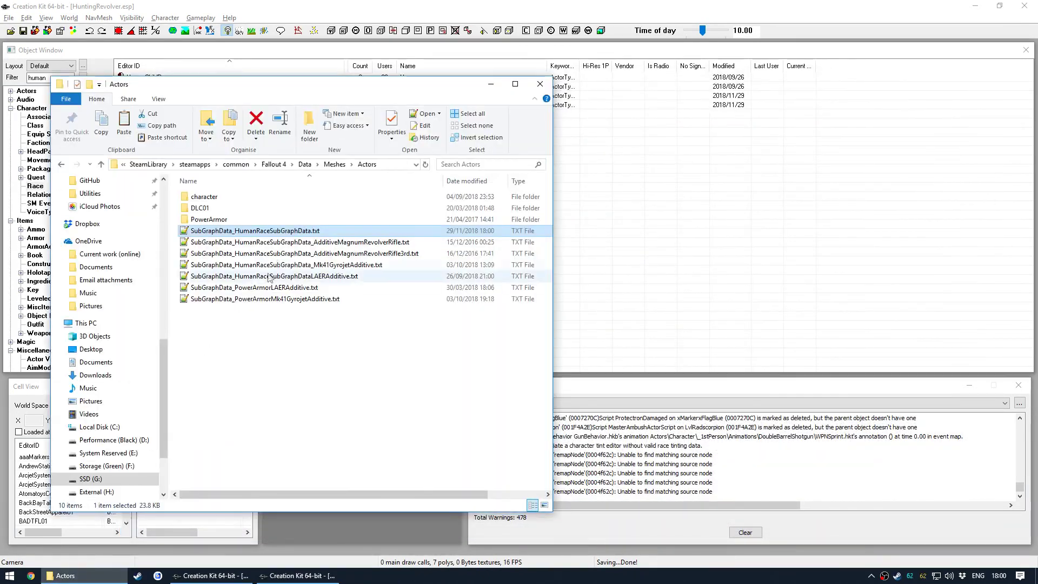
{"action": "left_click", "coordinate": [311, 230]}
{"action": "key", "text": "Escape"}
{"action": "left_click_drag", "start_coordinate": [323, 84], "coordinate": [471, 140]}
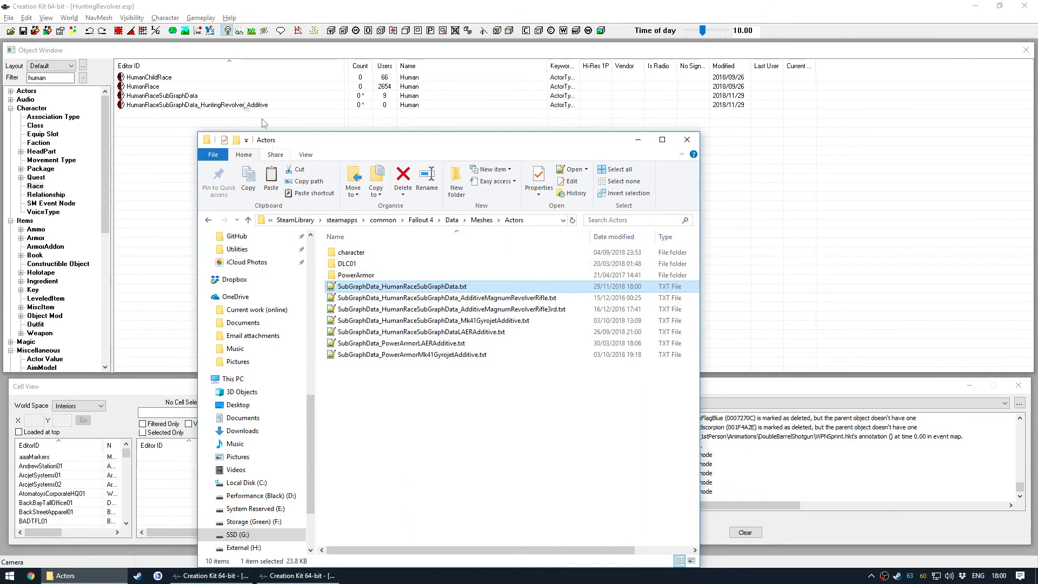
{"action": "left_click", "coordinate": [456, 288]}
{"action": "key", "text": "Right"}
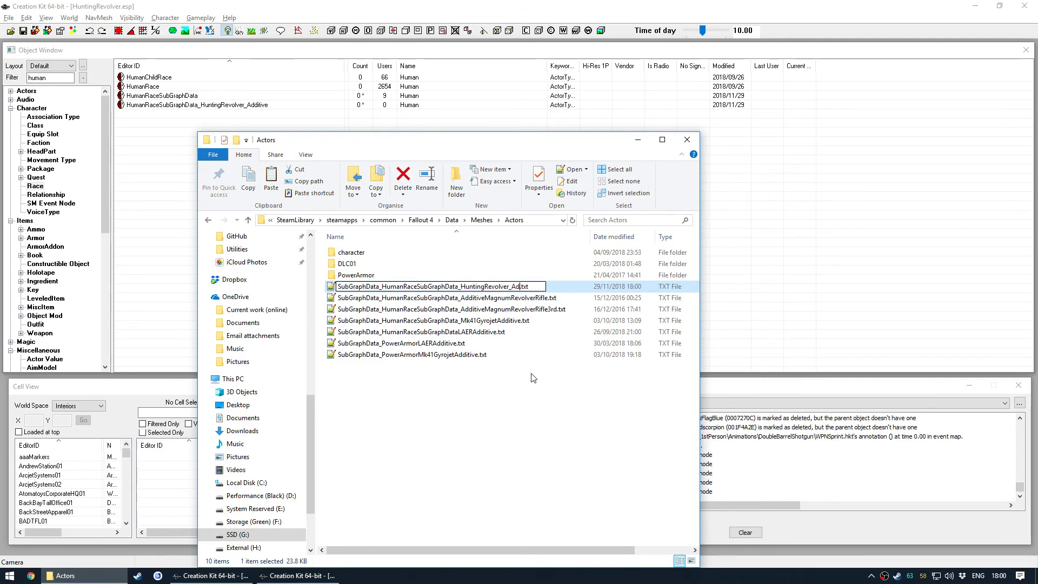
{"action": "key", "text": "Return"}
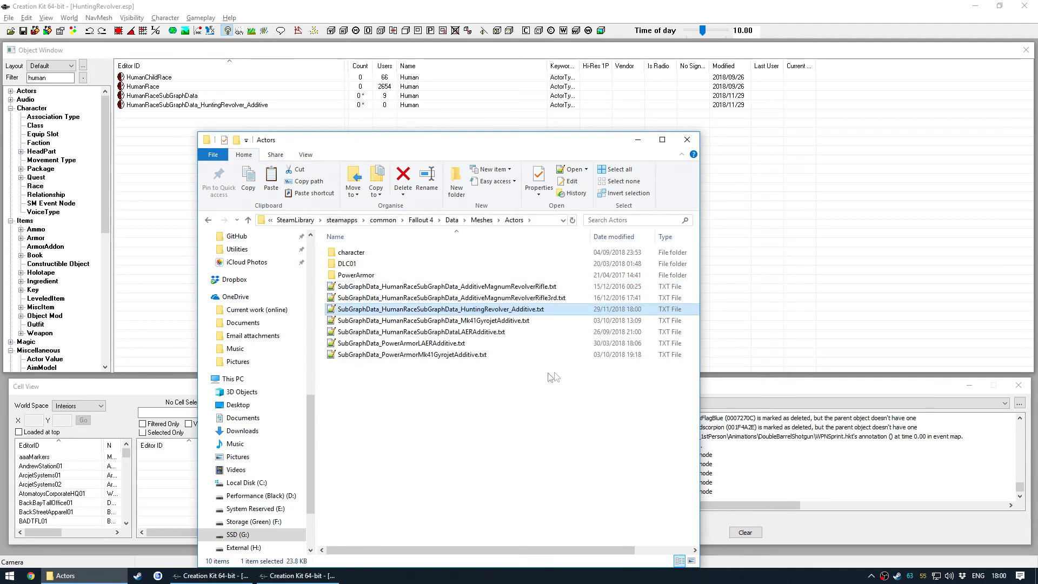
Open SubGraphData_HumanRaceSubGraphData_HuntingRevolver_Additive.txt and replace every occurrence of Anims44 with AnimsHuntingRevolver
{"action": "left_click_drag", "start_coordinate": [455, 144], "coordinate": [482, 123]}
{"action": "double_click", "coordinate": [486, 288]}
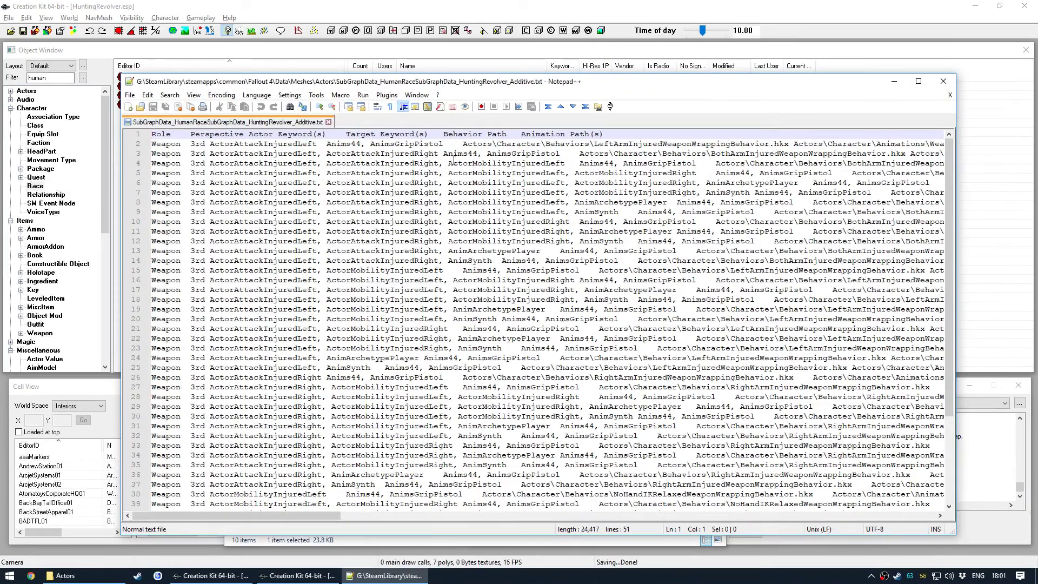
{"action": "double_click", "coordinate": [459, 154]}
{"action": "key", "text": "ctrl+f"}
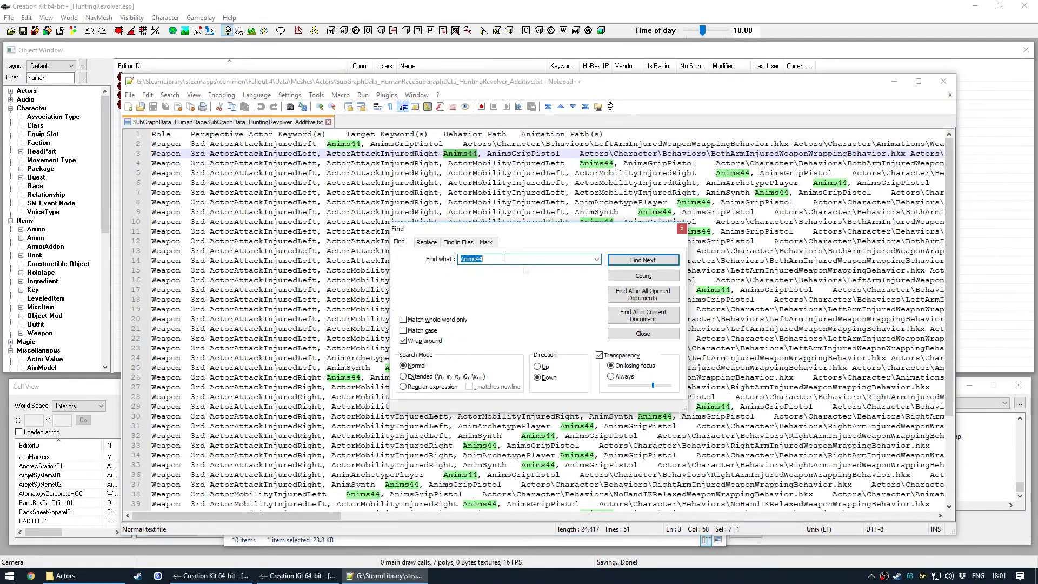
{"action": "left_click", "coordinate": [441, 243]}
{"action": "key", "text": "Tab"}
{"action": "type", "text": "A"}
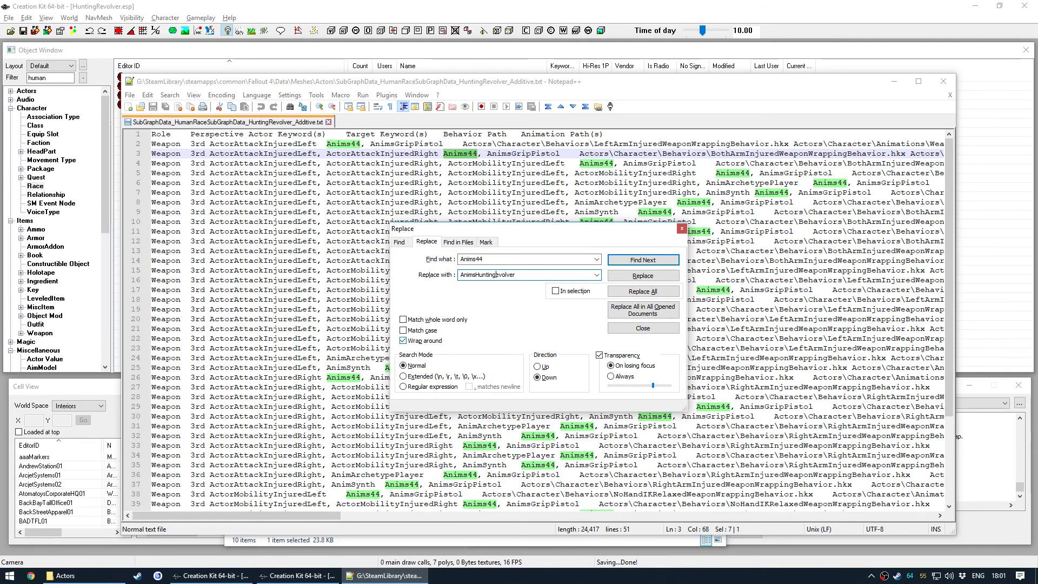
{"action": "left_click", "coordinate": [649, 292]}
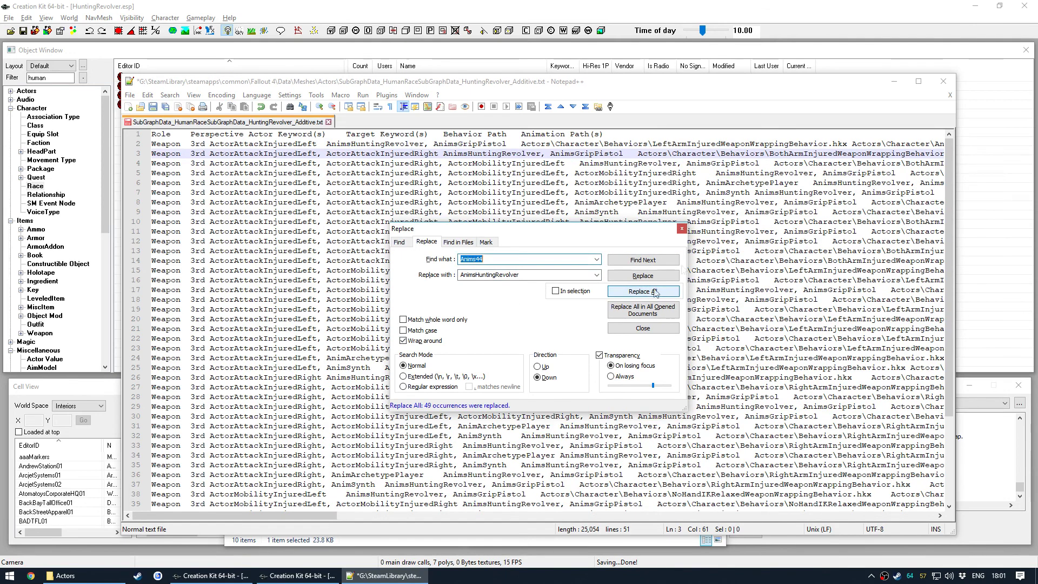
{"action": "left_click", "coordinate": [681, 229]}
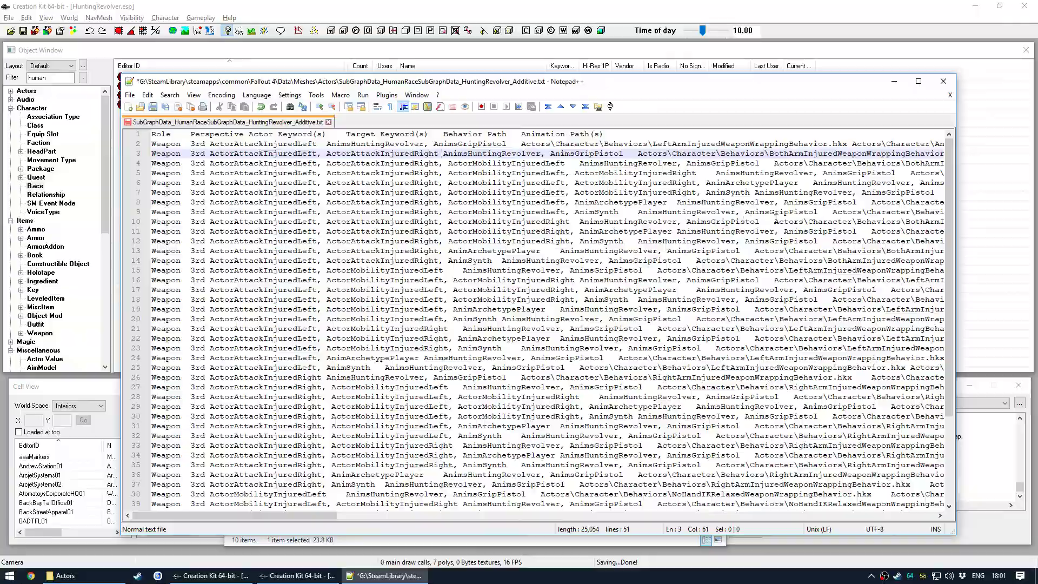
Examine the animation paths in all lines, highlighting every occurrence of 44Pistol
{"action": "left_click_drag", "start_coordinate": [325, 515], "coordinate": [568, 516]}
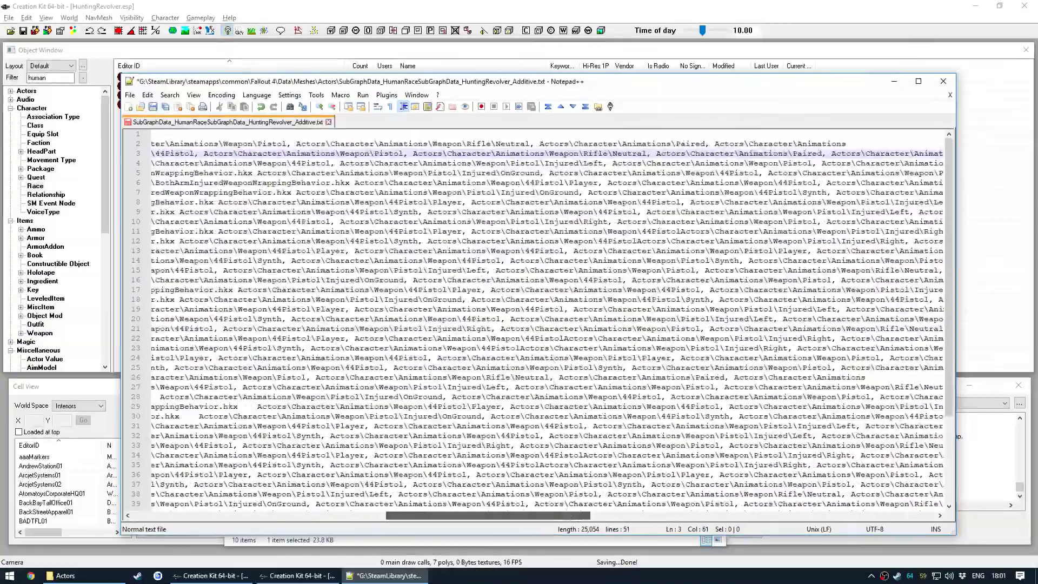
{"action": "double_click", "coordinate": [542, 310]}
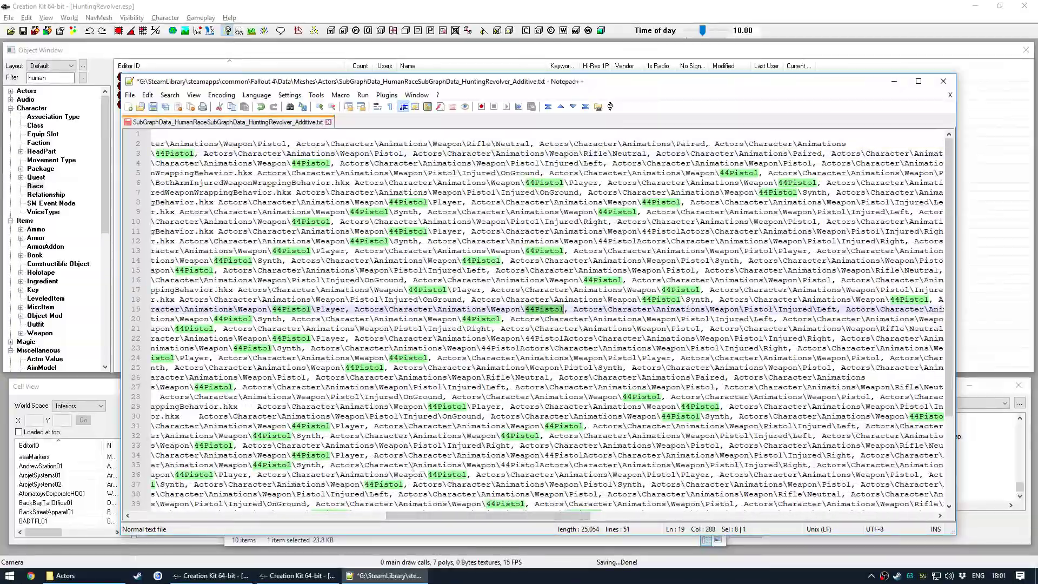
{"action": "scroll", "coordinate": [458, 339], "scroll_direction": "down", "scroll_amount": 4}
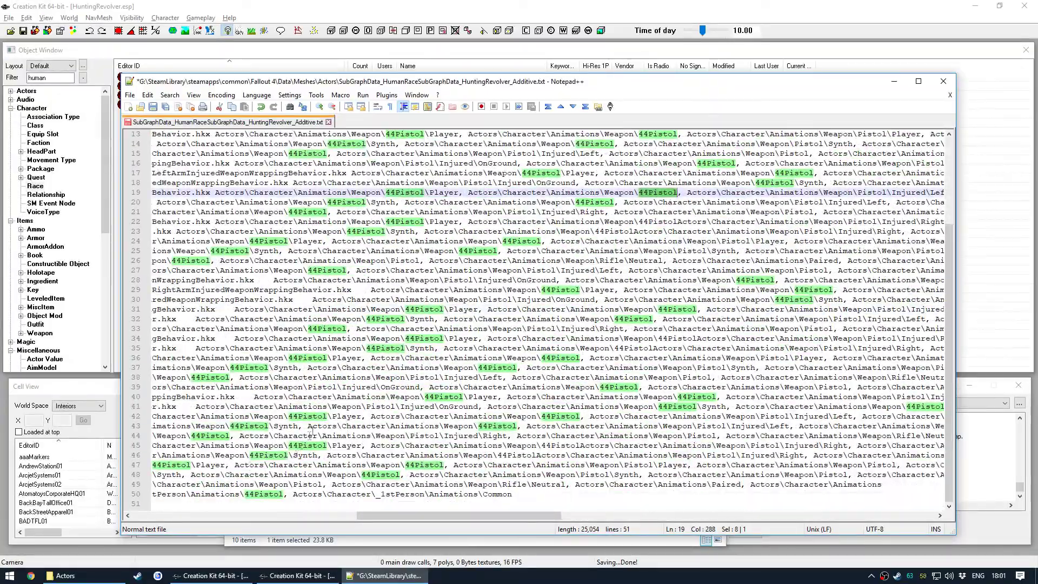
{"action": "scroll", "coordinate": [309, 436], "scroll_direction": "up", "scroll_amount": 4}
Open the HuntingRevolver folder under character\_1stPerson\Animations and place its window below the text for comparison
{"action": "left_click", "coordinate": [65, 575]}
{"action": "double_click", "coordinate": [435, 243]}
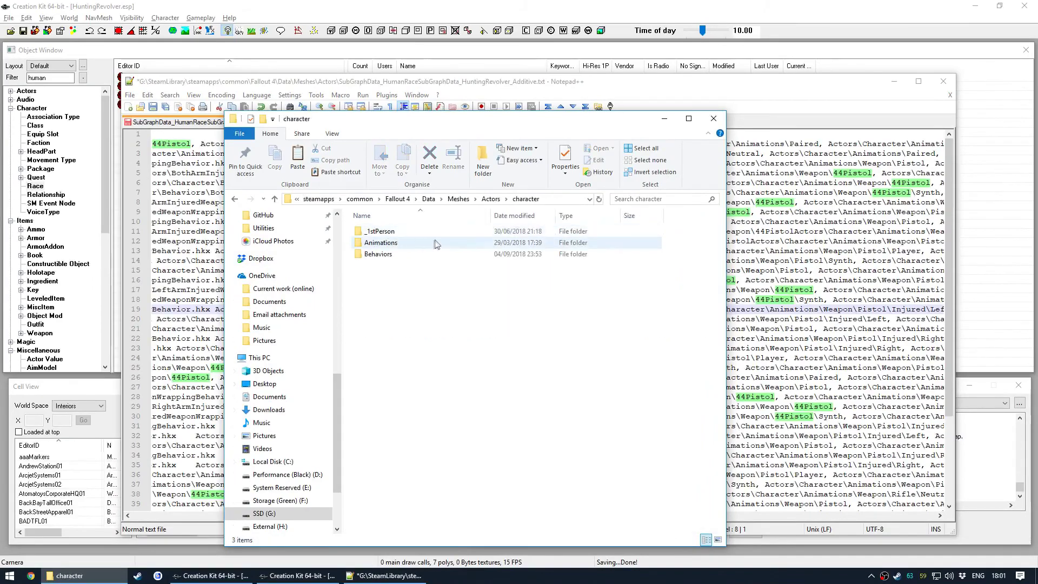
{"action": "double_click", "coordinate": [414, 231]}
{"action": "double_click", "coordinate": [412, 231]}
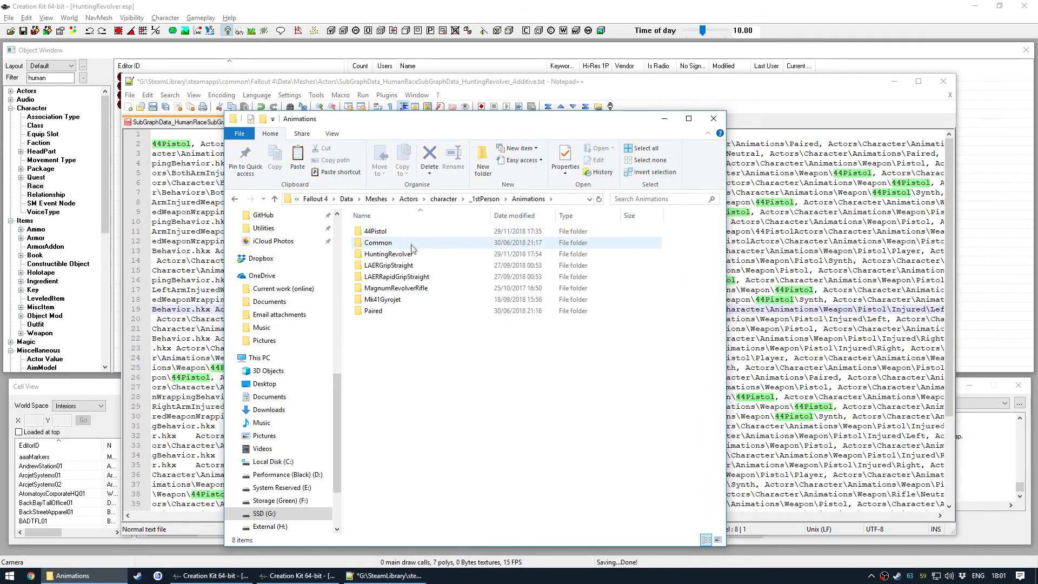
{"action": "double_click", "coordinate": [388, 254]}
{"action": "left_click_drag", "start_coordinate": [496, 130], "coordinate": [571, 387]}
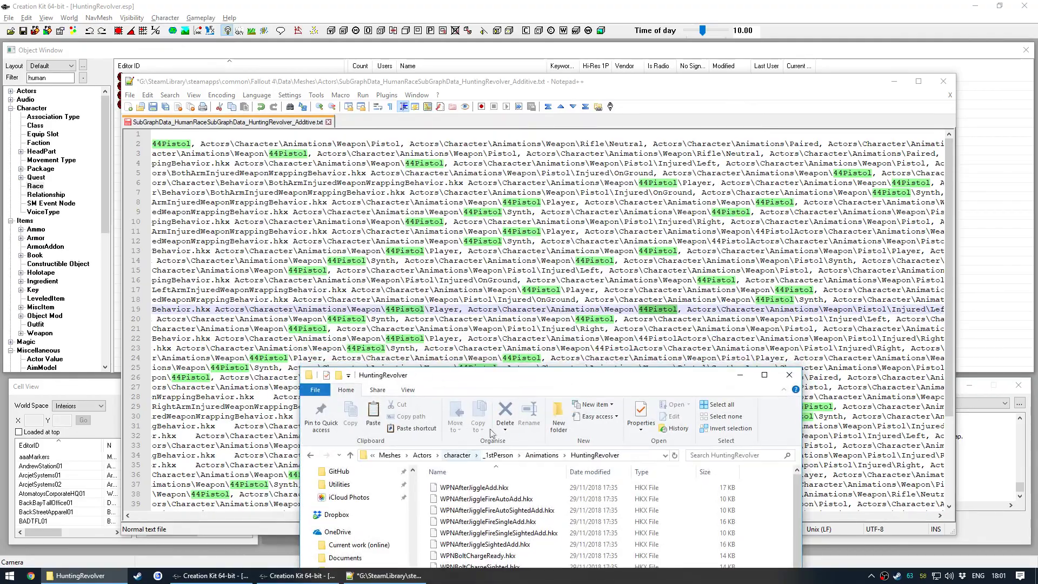
Find the 44Pistol folder name in the first-person animation path on line 50 and select it
{"action": "scroll", "coordinate": [418, 255], "scroll_direction": "down", "scroll_amount": 4}
{"action": "left_click_drag", "start_coordinate": [226, 515], "coordinate": [337, 507]}
{"action": "left_click", "coordinate": [419, 494]}
{"action": "double_click", "coordinate": [418, 494]}
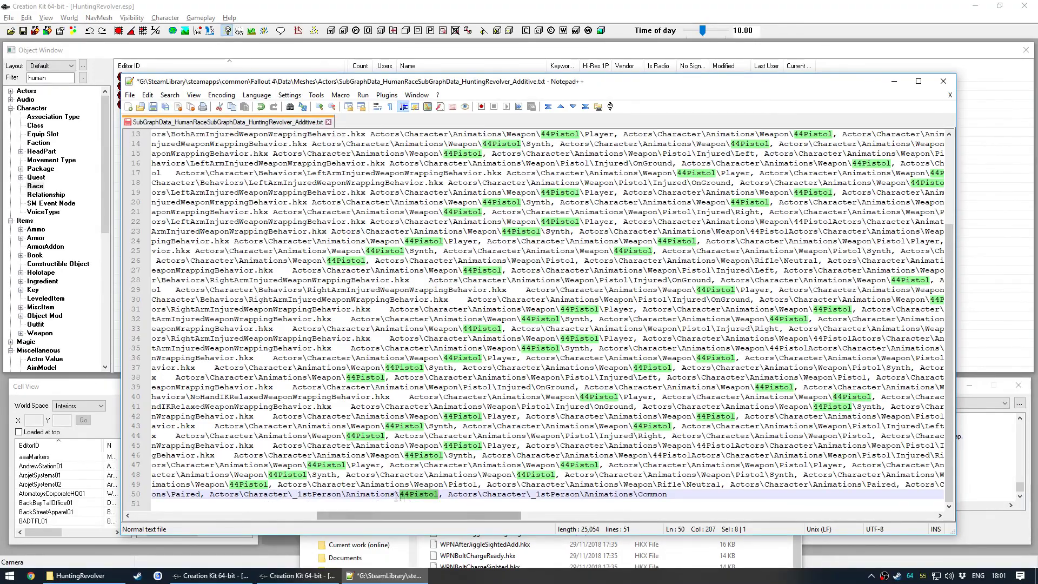
{"action": "mouse_move", "coordinate": [426, 516]}
{"action": "left_mouse_down"}
{"action": "mouse_move", "coordinate": [437, 519]}
{"action": "mouse_move", "coordinate": [418, 518]}
{"action": "left_mouse_up"}
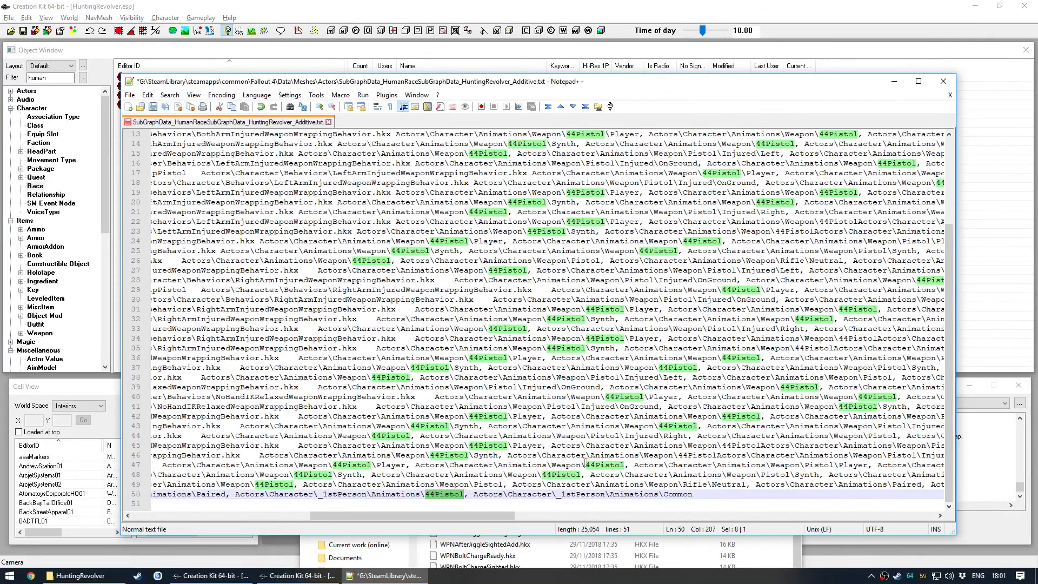
Replace every occurrence of 44Pistol in the text file with HuntingRevolver
{"action": "key", "text": "ctrl+f"}
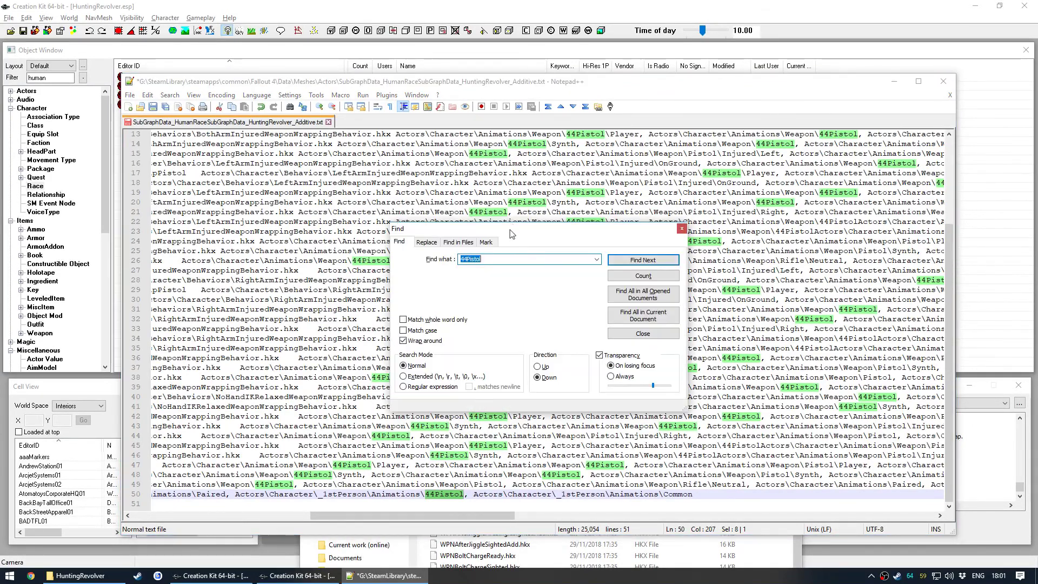
{"action": "left_click_drag", "start_coordinate": [511, 233], "coordinate": [470, 200]}
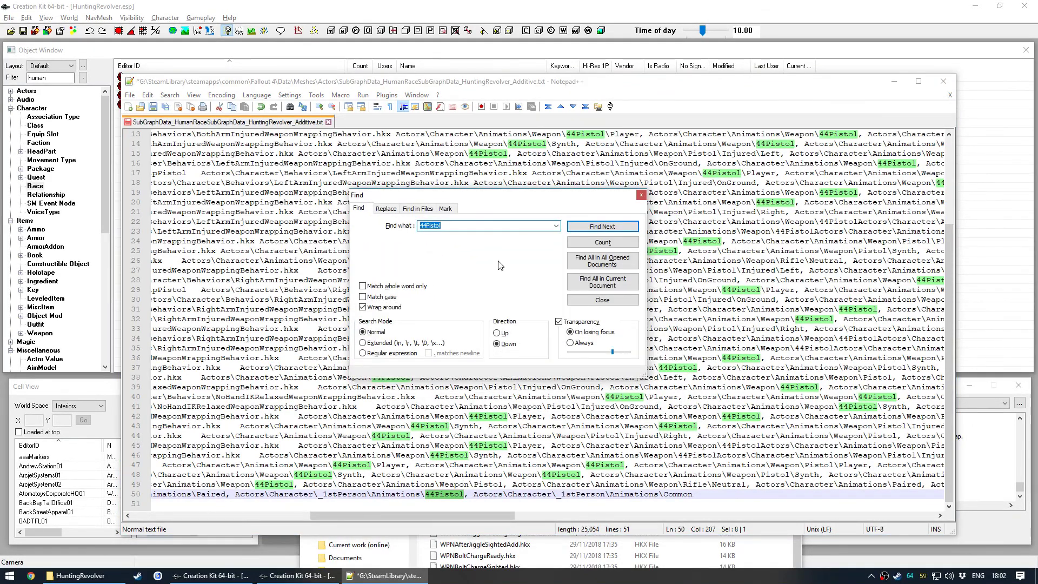
{"action": "left_click", "coordinate": [385, 209]}
{"action": "double_click", "coordinate": [443, 241]}
{"action": "key", "text": "Home"}
{"action": "key", "text": "Delete"}
{"action": "key", "text": "Delete"}
{"action": "key", "text": "Delete"}
{"action": "key", "text": "Delete"}
{"action": "key", "text": "Delete"}
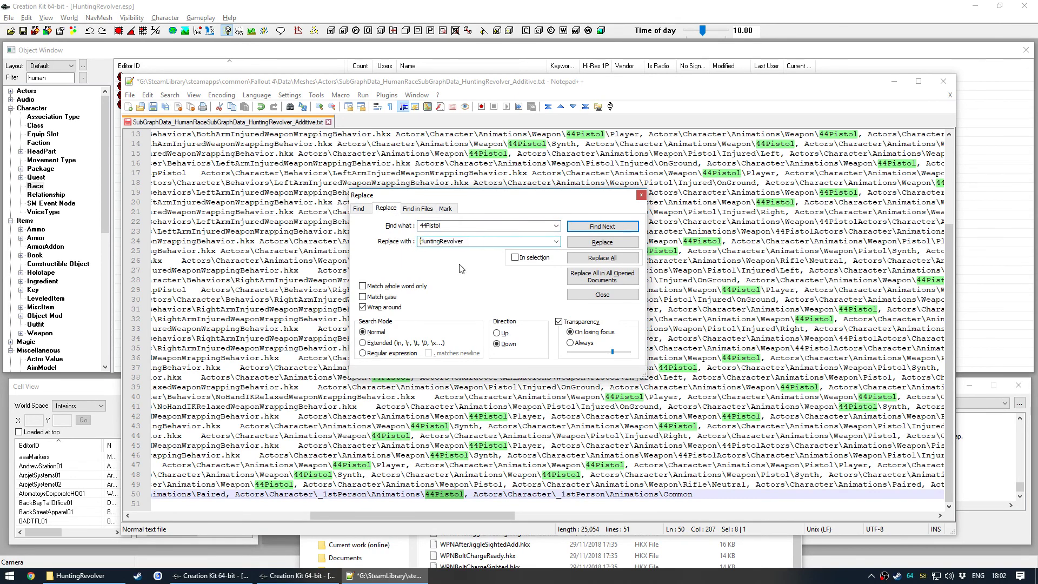
{"action": "left_click", "coordinate": [598, 257]}
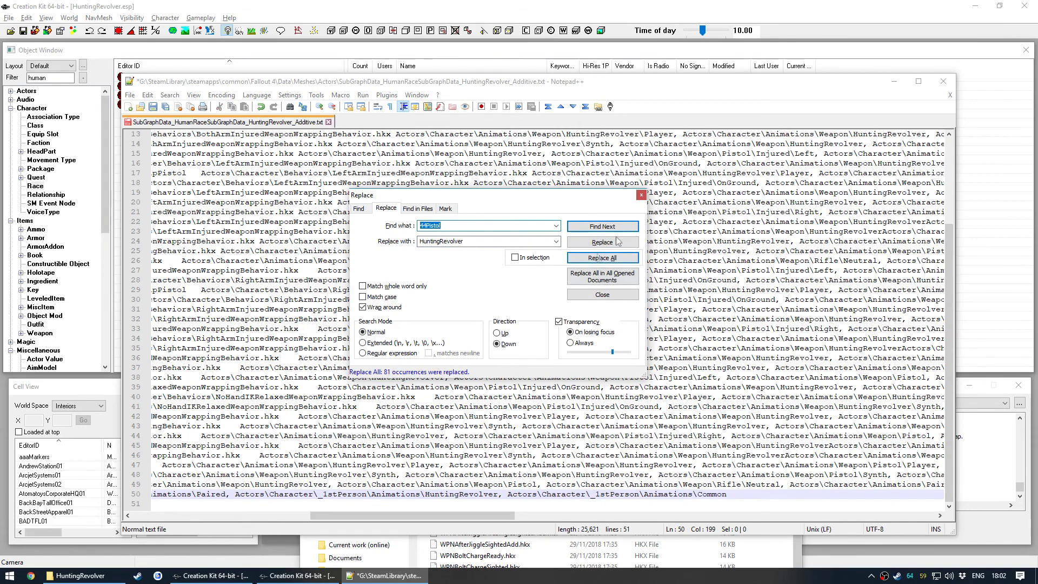
{"action": "left_click", "coordinate": [641, 195]}
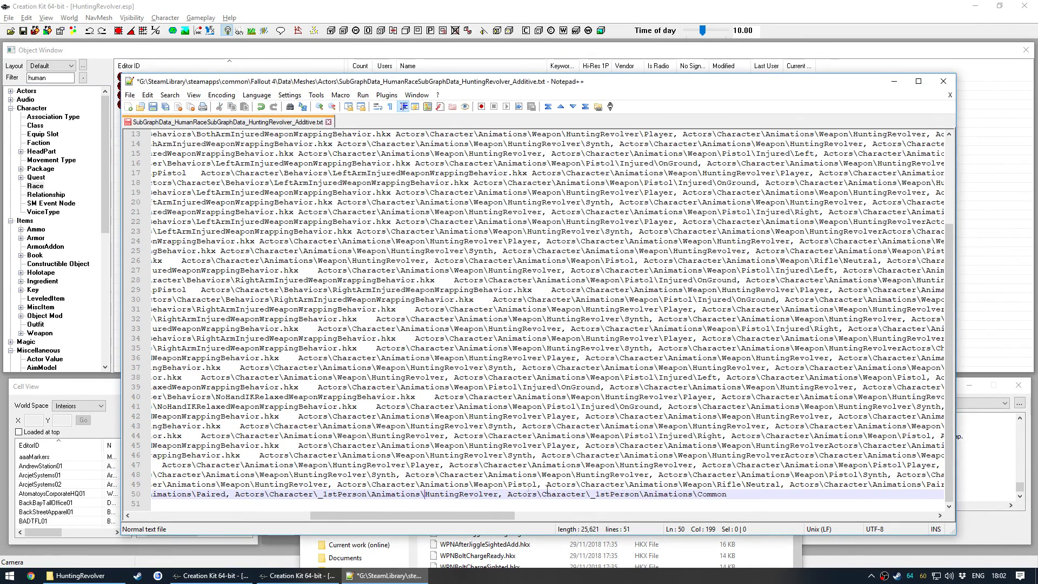
Highlight the HuntingRevolver occurrences and search the whole document for any remaining 44, closing the search results
{"action": "double_click", "coordinate": [463, 493]}
{"action": "key", "text": "ctrl+f"}
{"action": "type", "text": "44"}
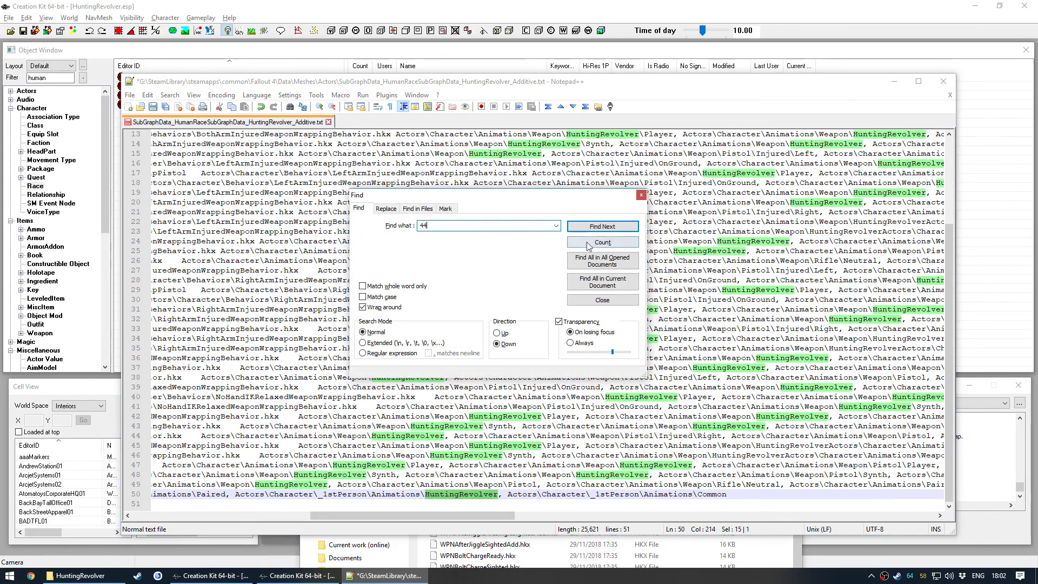
{"action": "left_click", "coordinate": [598, 282]}
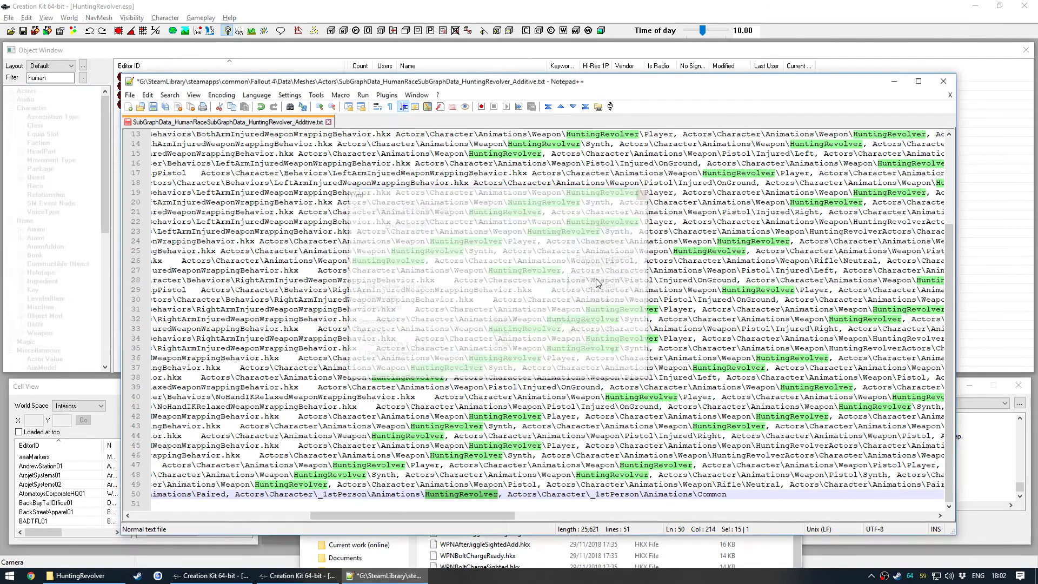
{"action": "left_click", "coordinate": [639, 197]}
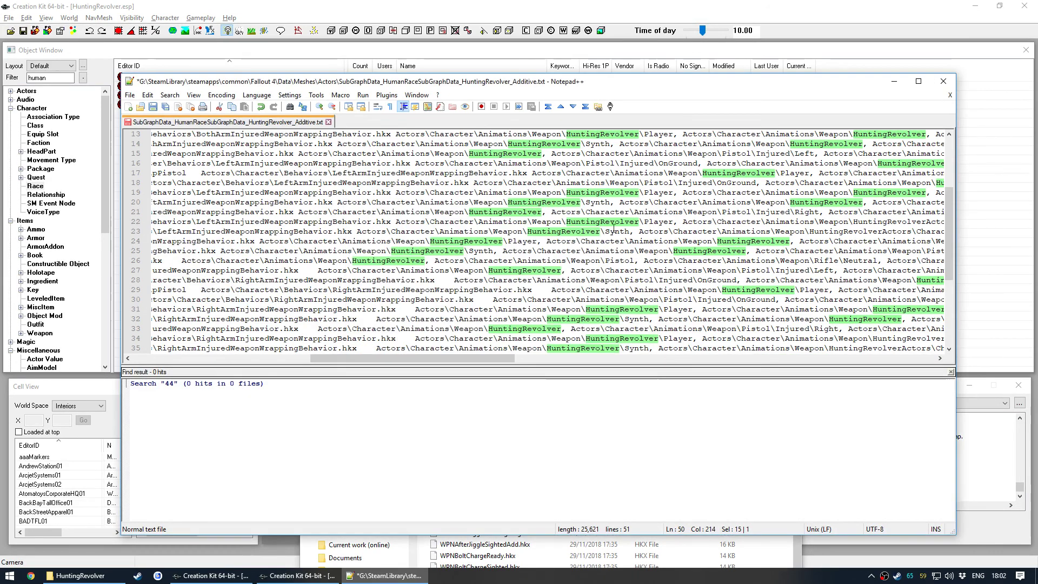
{"action": "key", "text": "Escape"}
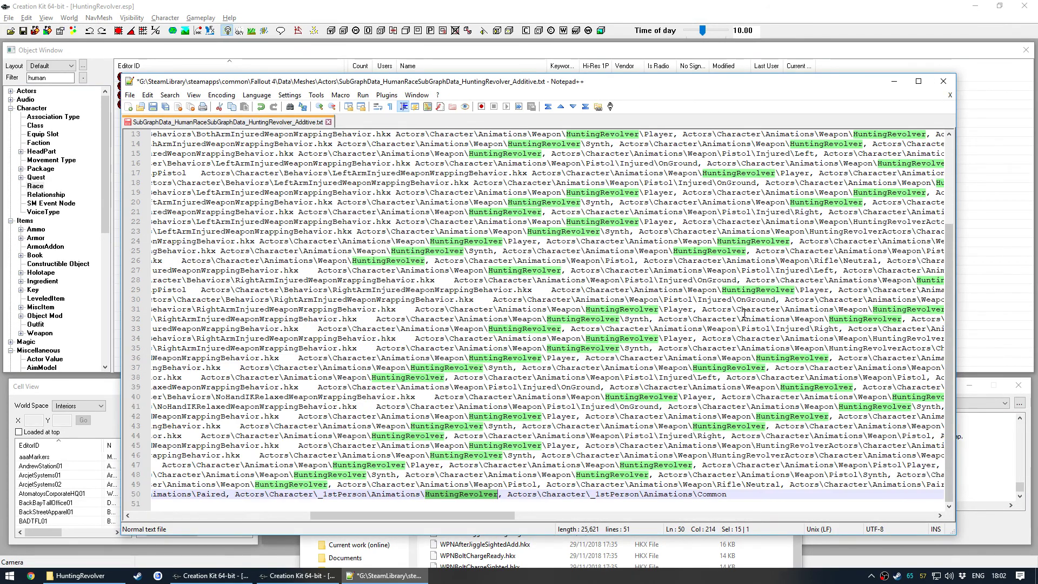
Bring up the first-person HuntingRevolver animations folder to compare its location with the edited paths
{"action": "scroll", "coordinate": [472, 516], "scroll_direction": "left", "scroll_amount": 3}
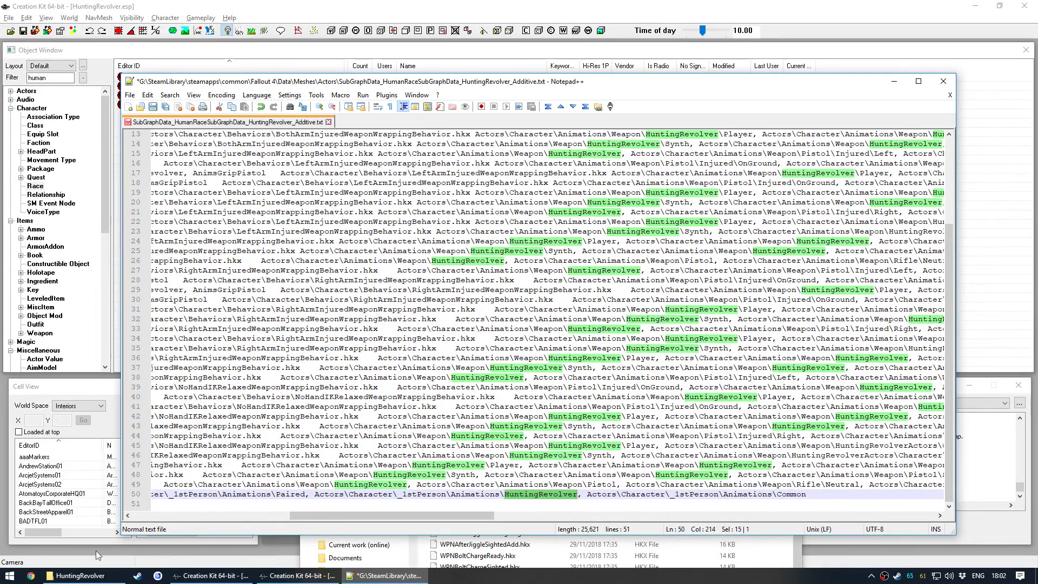
{"action": "key", "text": "alt+Tab"}
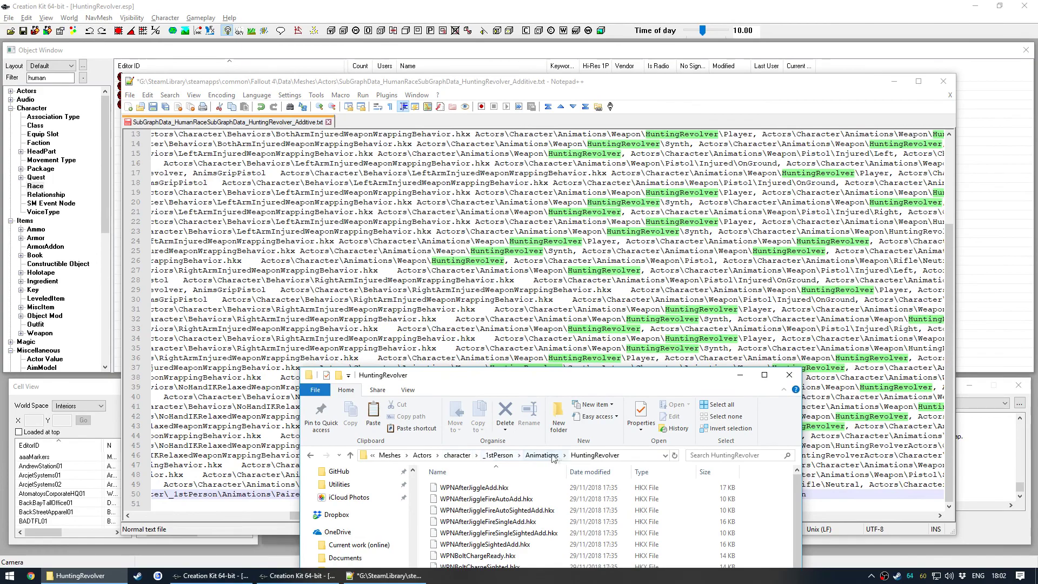
{"action": "left_click_drag", "start_coordinate": [580, 378], "coordinate": [549, 81]}
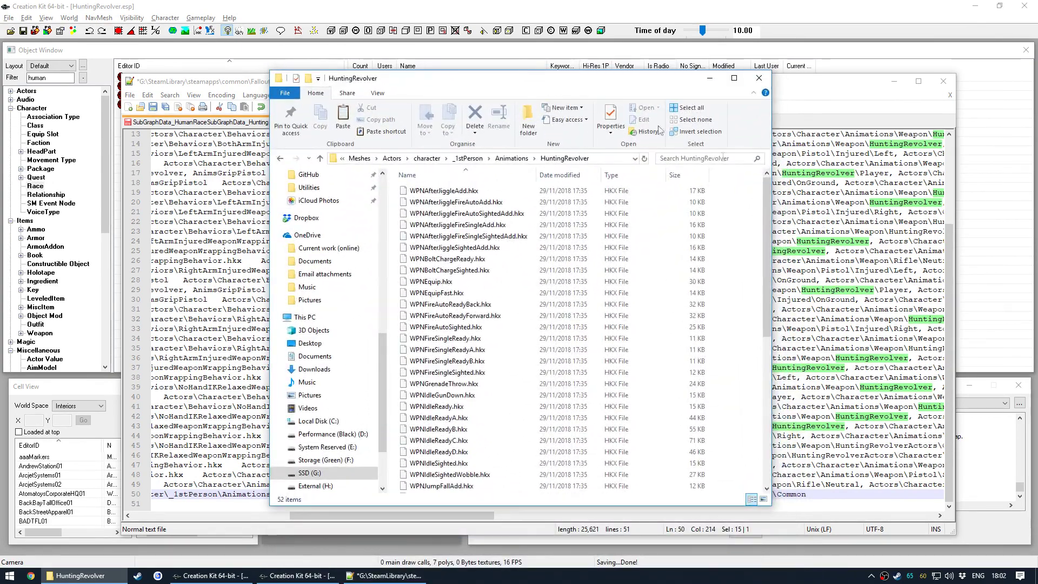
Save the edited subgraph text file and close the text editor
{"action": "left_click", "coordinate": [826, 251]}
{"action": "scroll", "coordinate": [793, 297], "scroll_direction": "up", "scroll_amount": 4}
{"action": "key", "text": "ctrl+s"}
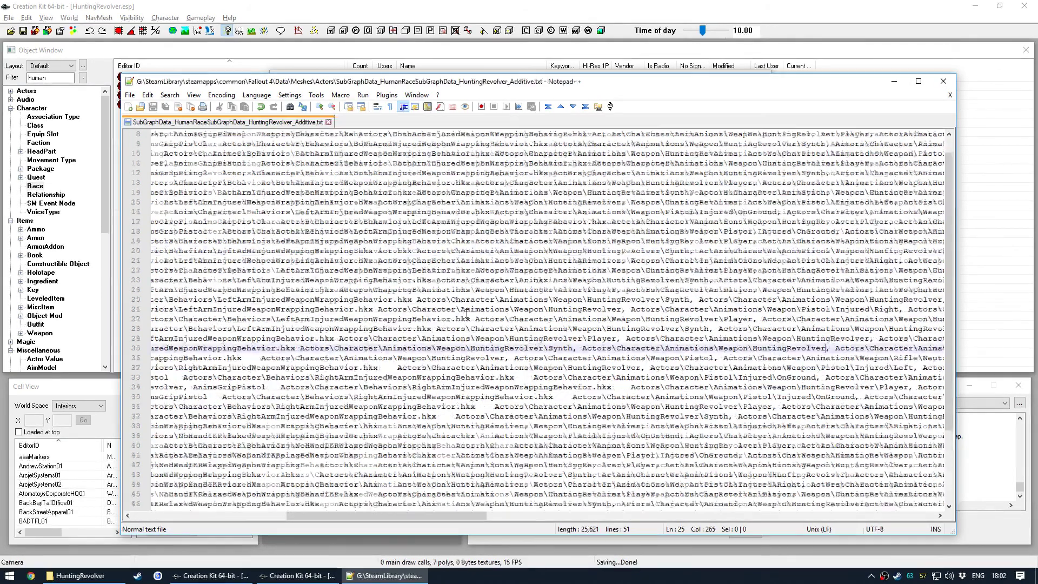
{"action": "left_click", "coordinate": [943, 81]}
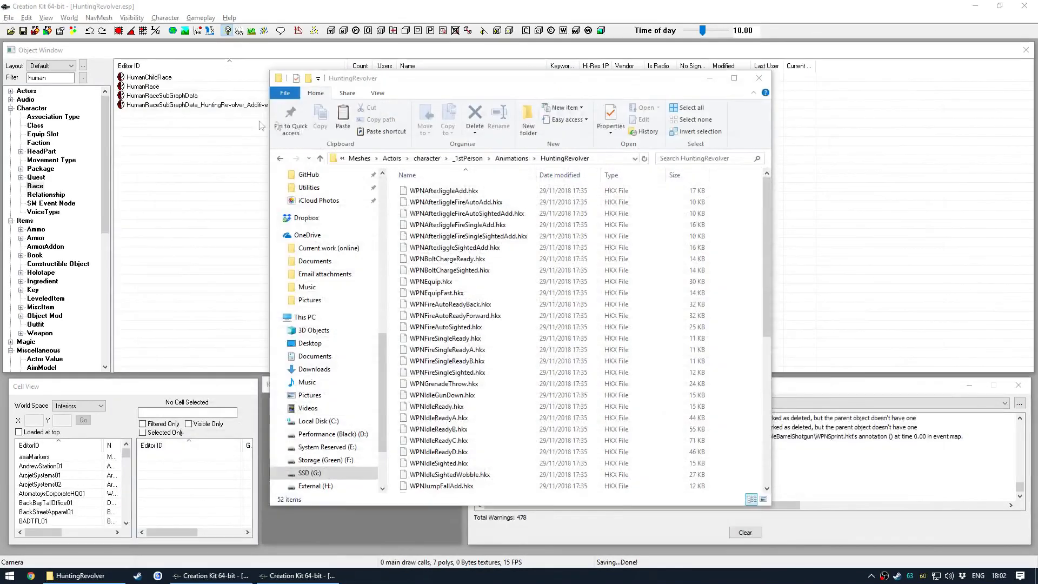
Open the HumanRaceSubGraphData_HuntingRevolver_Additive race record and import its subgraph data from the text file
{"action": "left_click", "coordinate": [224, 106]}
{"action": "double_click", "coordinate": [225, 105]}
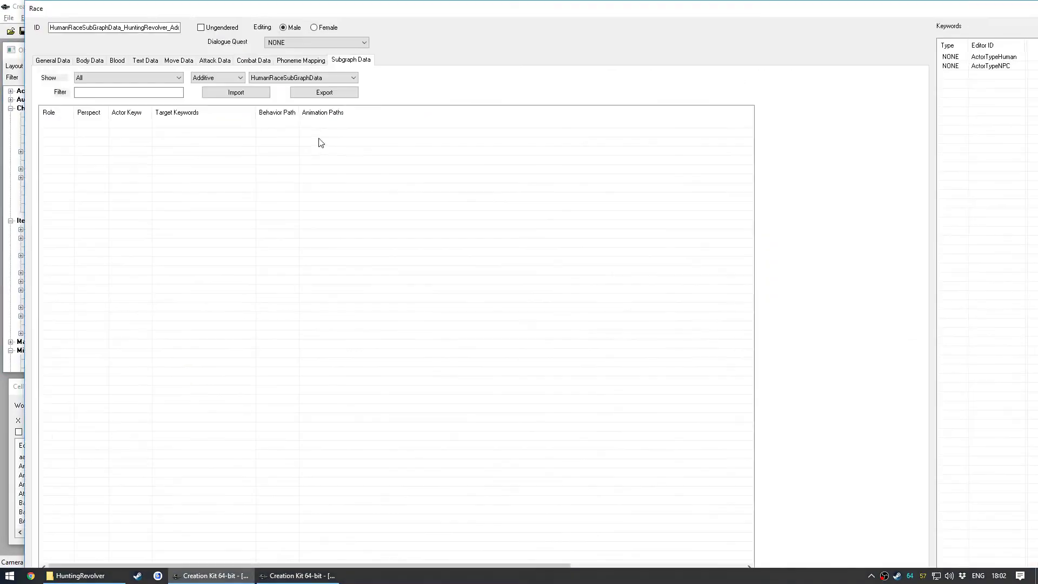
{"action": "left_click", "coordinate": [251, 94]}
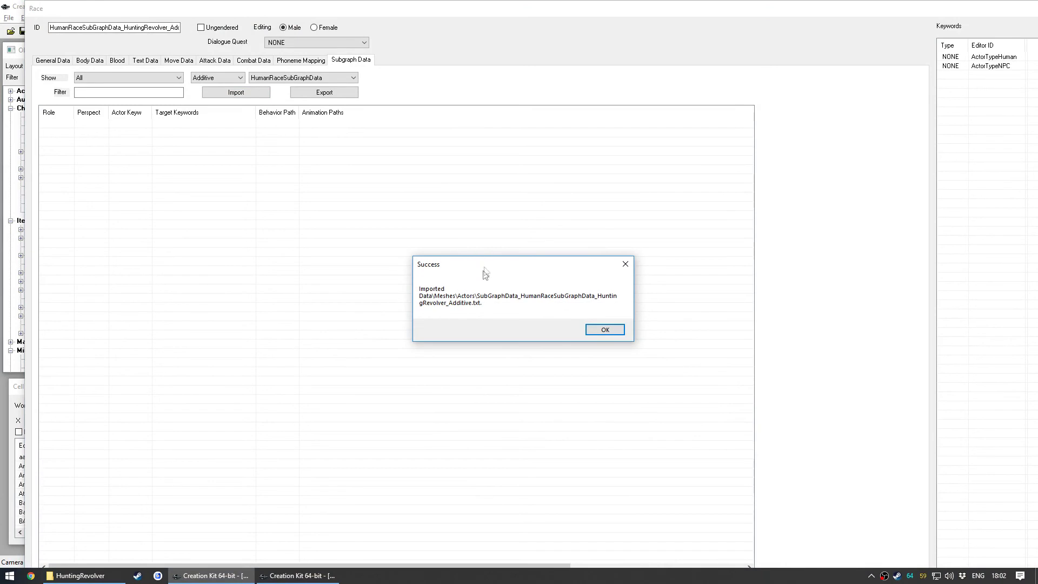
{"action": "left_click", "coordinate": [600, 329]}
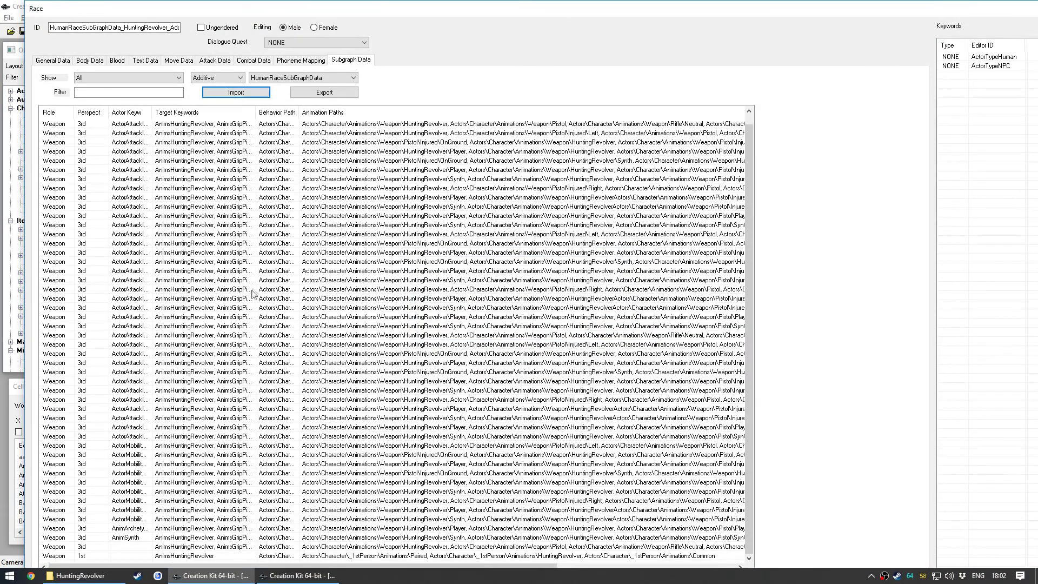
Widen the Target Keywords and Actor Keyword columns and review the imported entries down to the first-person one
{"action": "left_click_drag", "start_coordinate": [259, 116], "coordinate": [283, 134]}
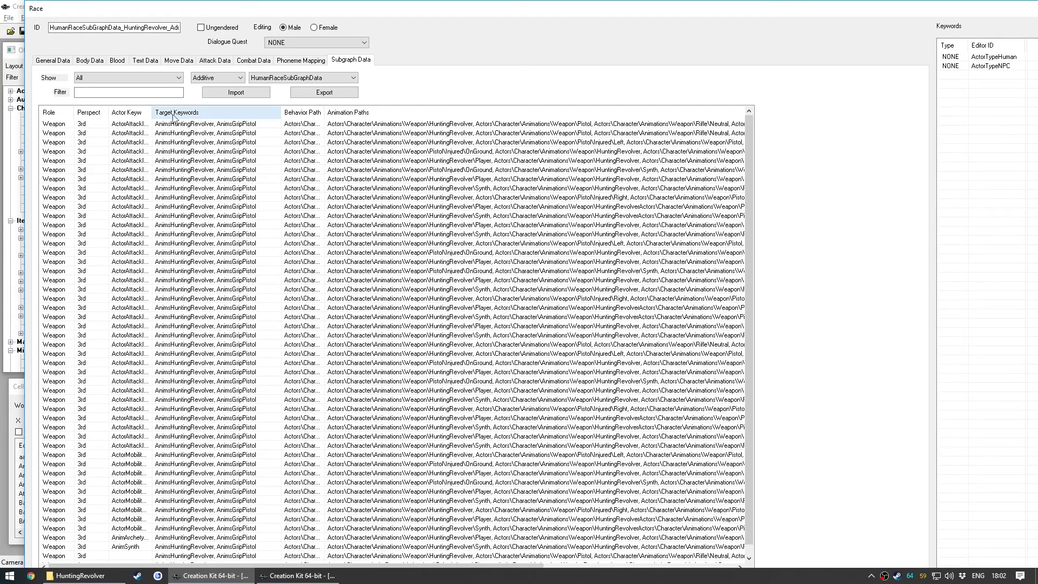
{"action": "left_click_drag", "start_coordinate": [152, 111], "coordinate": [433, 115]}
{"action": "left_click_drag", "start_coordinate": [566, 114], "coordinate": [550, 115]}
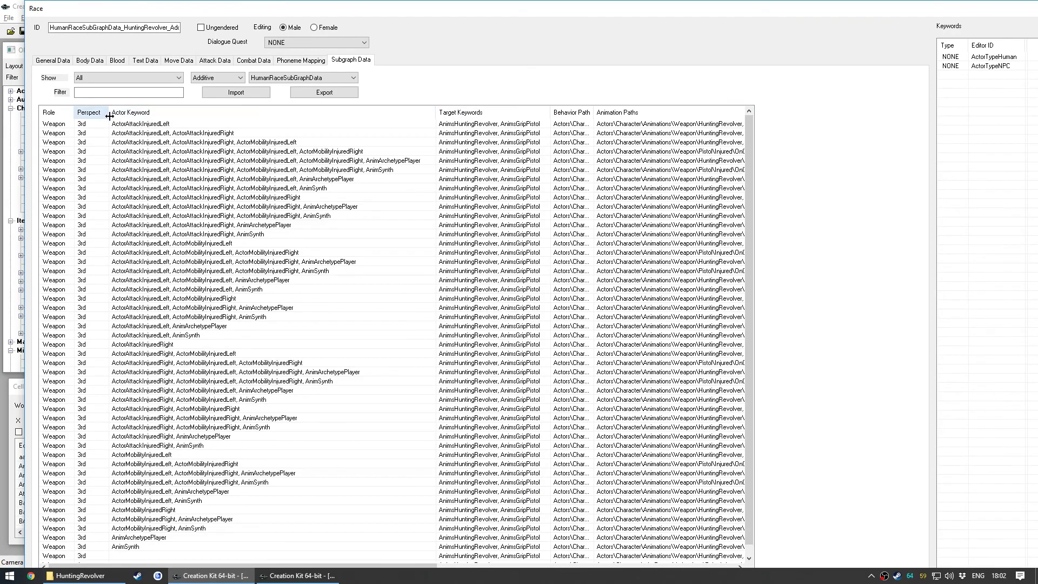
{"action": "scroll", "coordinate": [117, 274], "scroll_direction": "down", "scroll_amount": 1}
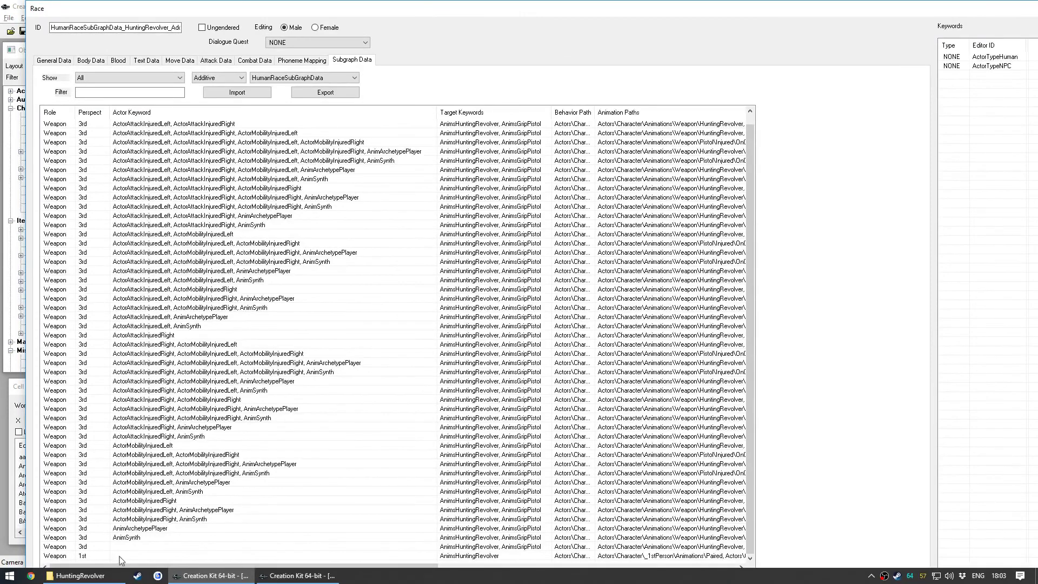
Open the first-person subgraph entry and check its behavior graph, role and AnimsHuntingRevolver target keyword
{"action": "double_click", "coordinate": [132, 553]}
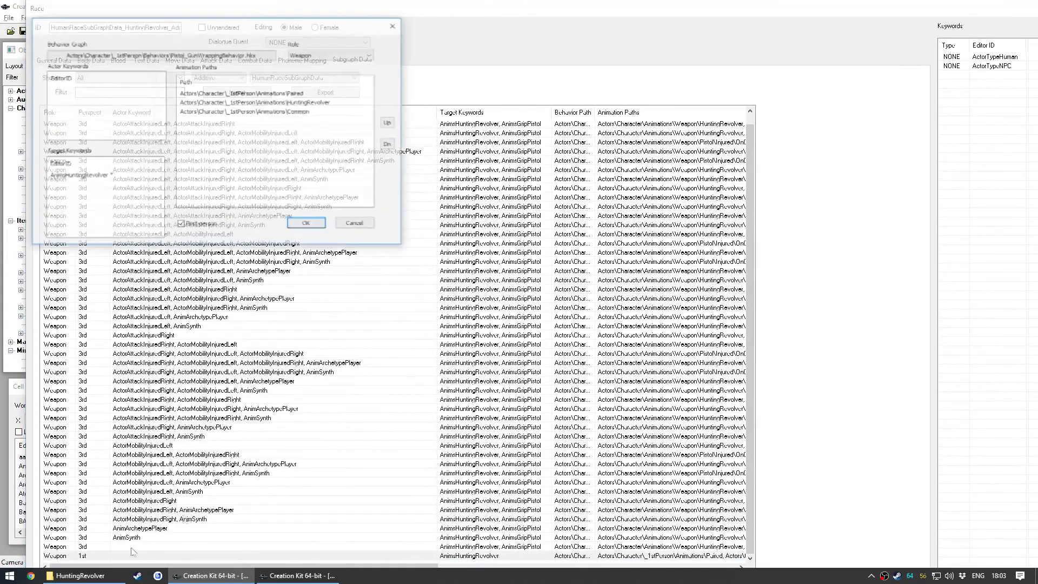
{"action": "left_click_drag", "start_coordinate": [282, 28], "coordinate": [574, 184]}
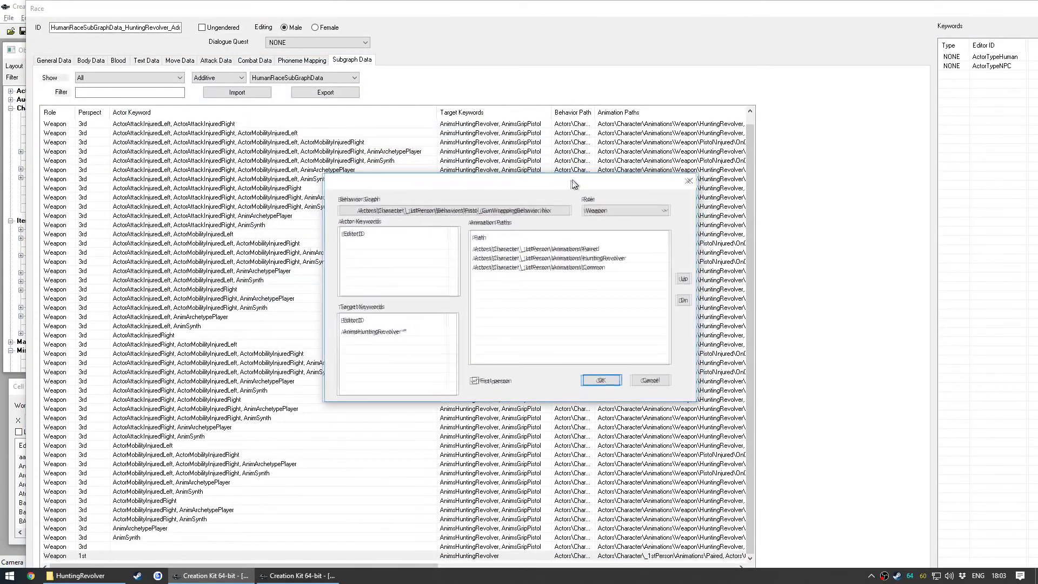
{"action": "left_click_drag", "start_coordinate": [404, 185], "coordinate": [386, 199]}
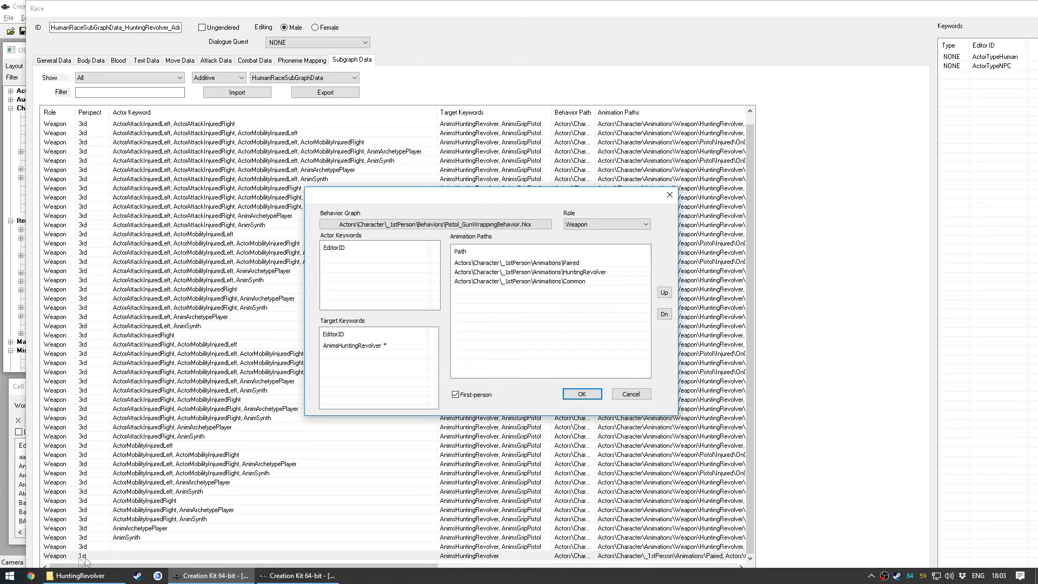
{"action": "left_click", "coordinate": [354, 346]}
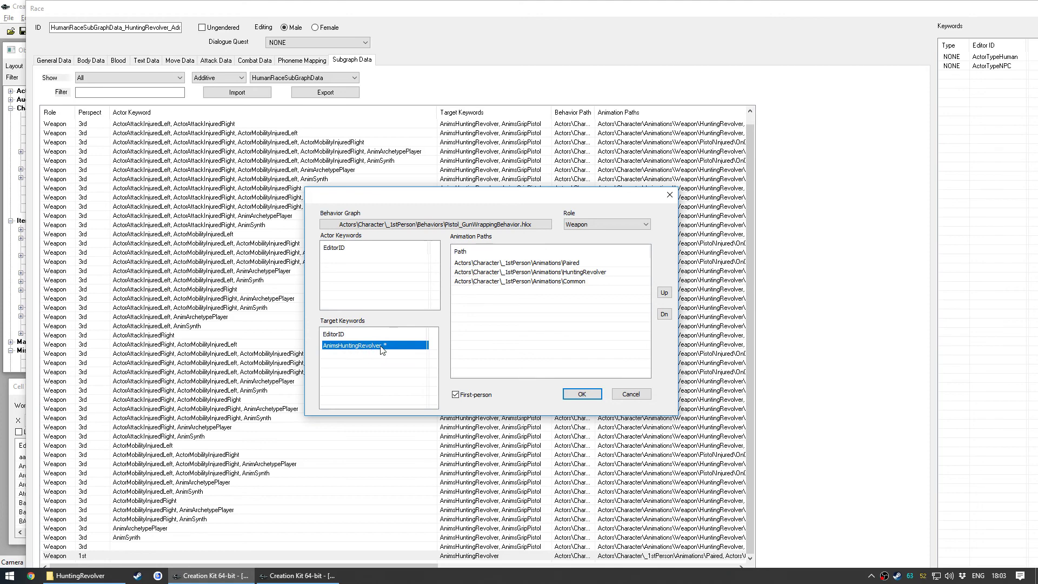
{"action": "left_click", "coordinate": [384, 372]}
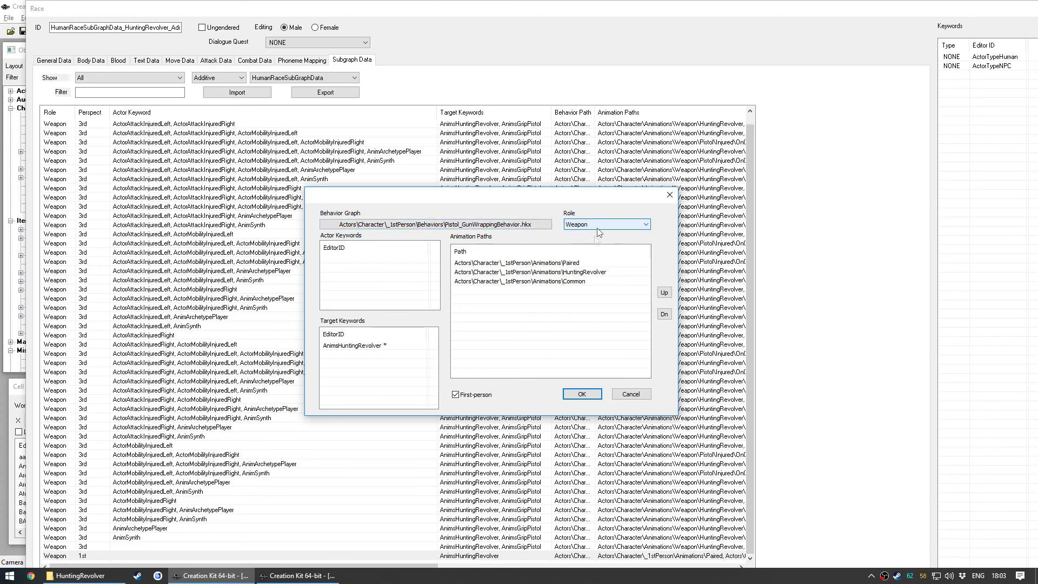
Examine the order of the first-person entry's animation paths, Paired, HuntingRevolver and Common, and close it without changes
{"action": "left_click", "coordinate": [554, 264]}
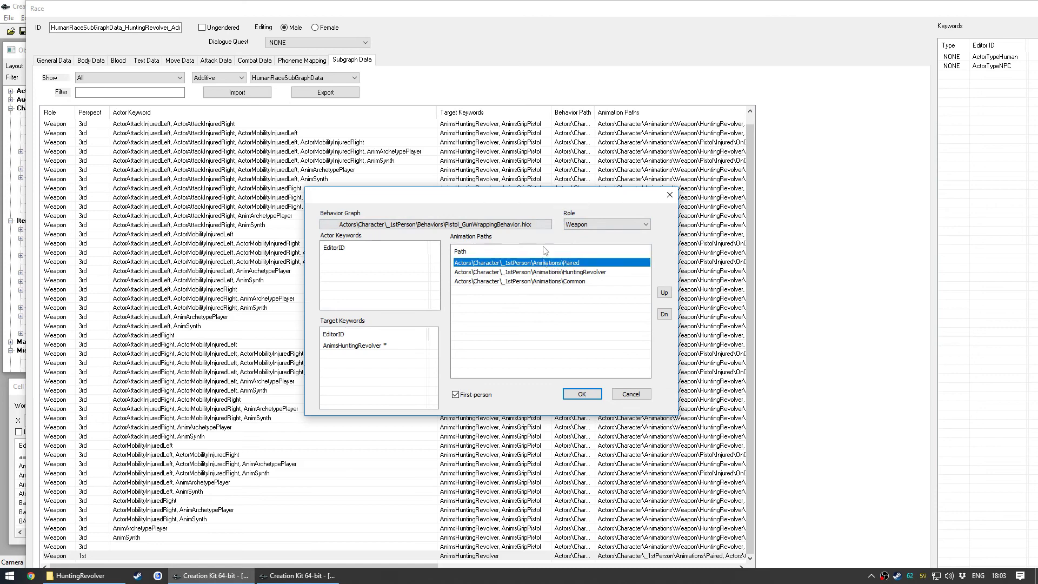
{"action": "left_click", "coordinate": [562, 272]}
{"action": "left_click", "coordinate": [562, 281]}
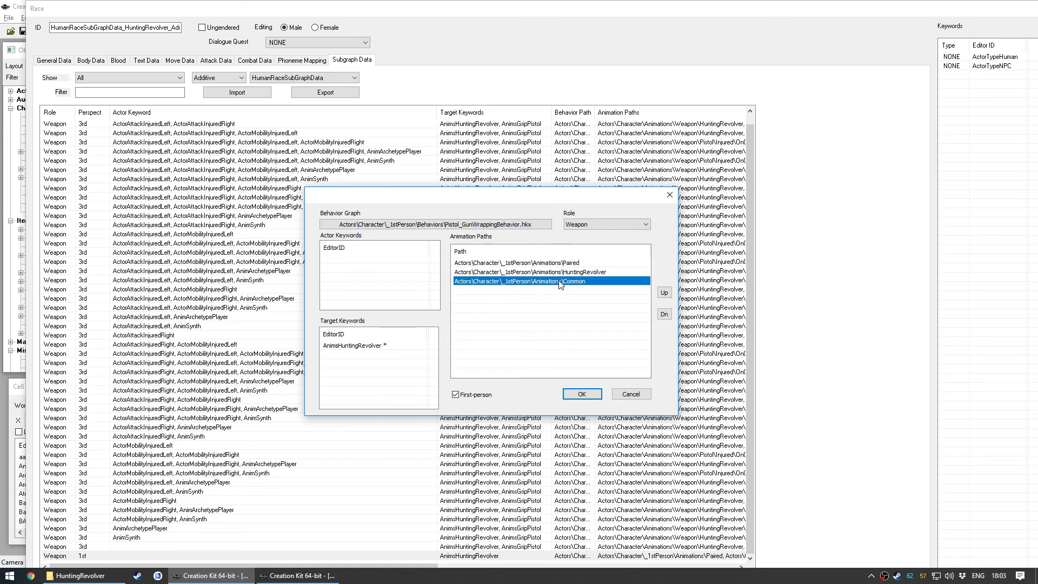
{"action": "left_click", "coordinate": [561, 264]}
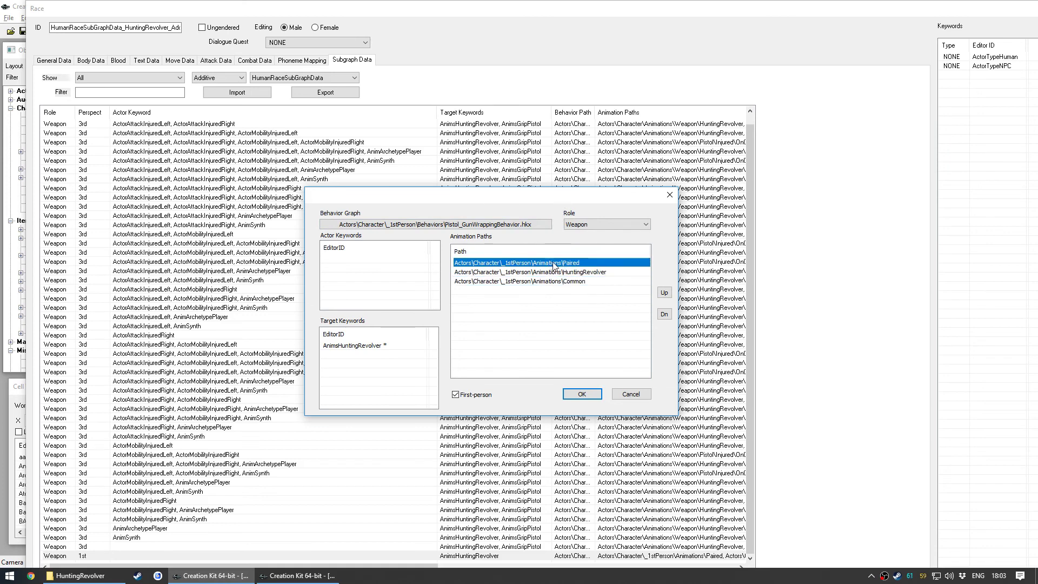
{"action": "left_click", "coordinate": [554, 273]}
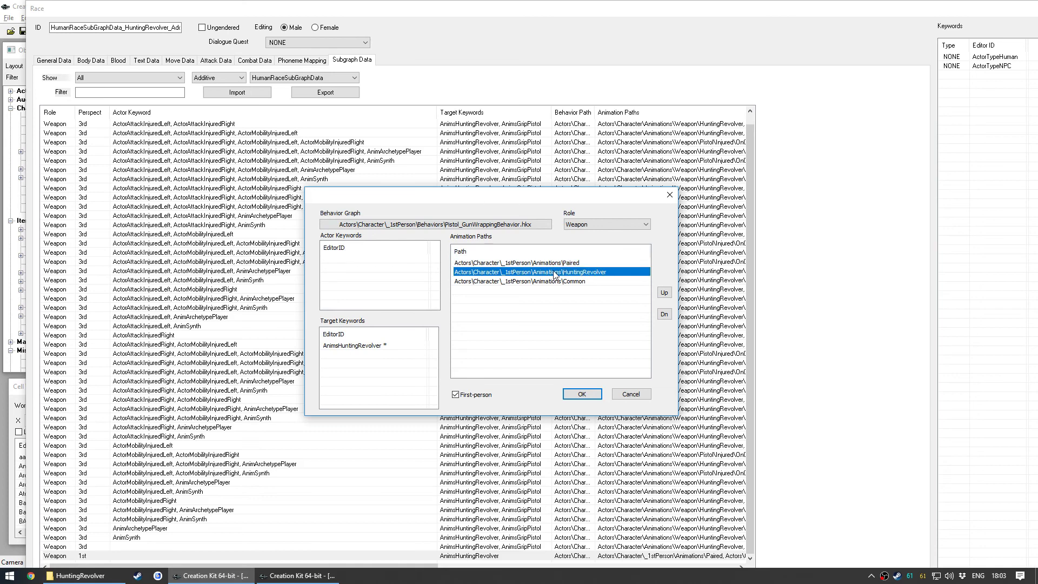
{"action": "left_click", "coordinate": [550, 282]}
{"action": "left_click", "coordinate": [548, 318]}
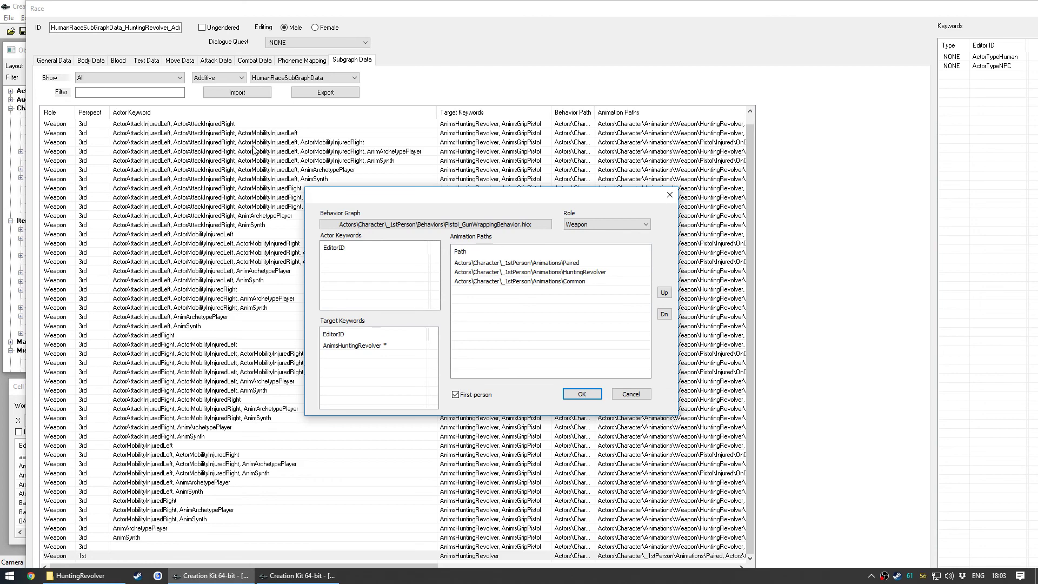
{"action": "left_click", "coordinate": [587, 264]}
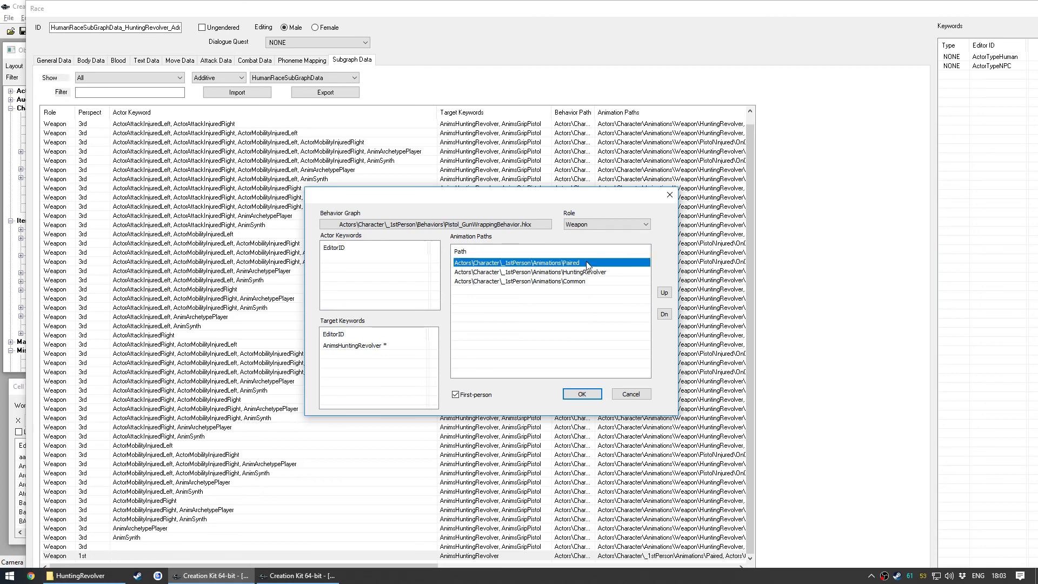
{"action": "left_click_drag", "start_coordinate": [587, 276], "coordinate": [567, 266]}
{"action": "left_click", "coordinate": [629, 394]}
Open a third-person injured player entry, examine its target keywords and animation path order, and close it without changes
{"action": "double_click", "coordinate": [292, 363]}
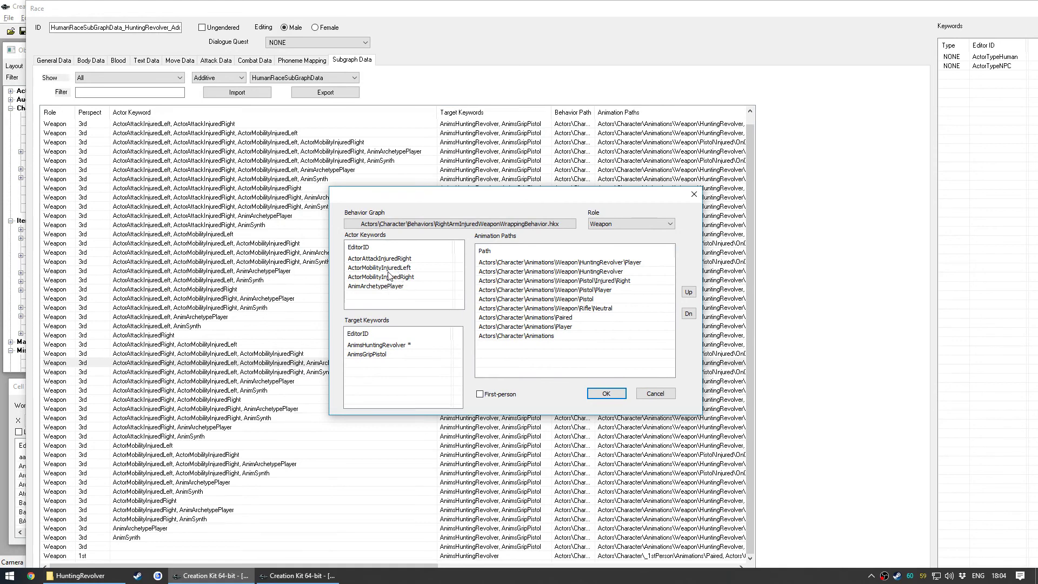
{"action": "left_click", "coordinate": [369, 355]}
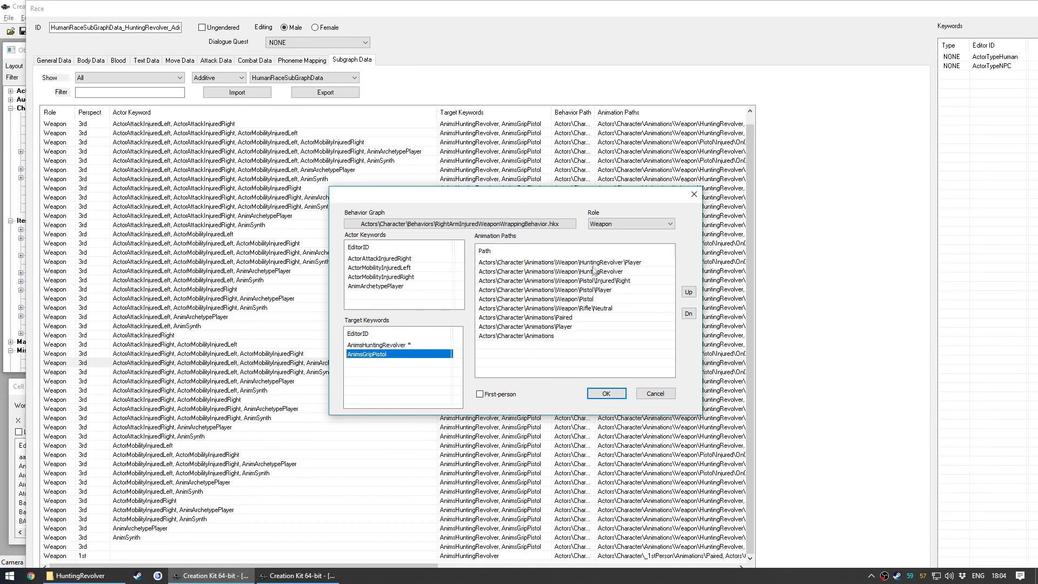
{"action": "left_click", "coordinate": [594, 263]}
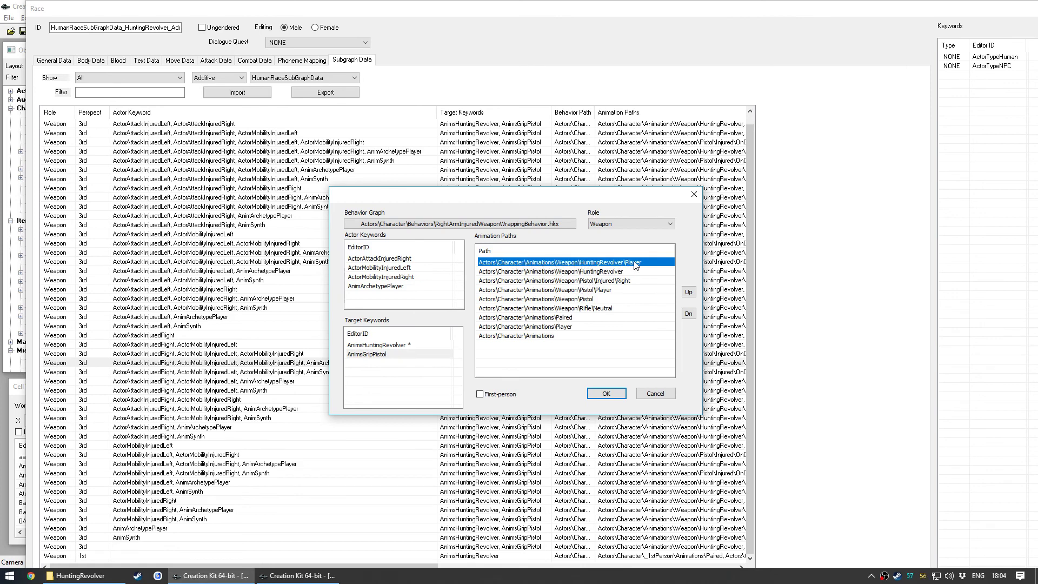
{"action": "left_click", "coordinate": [688, 313]}
{"action": "left_click", "coordinate": [688, 292]}
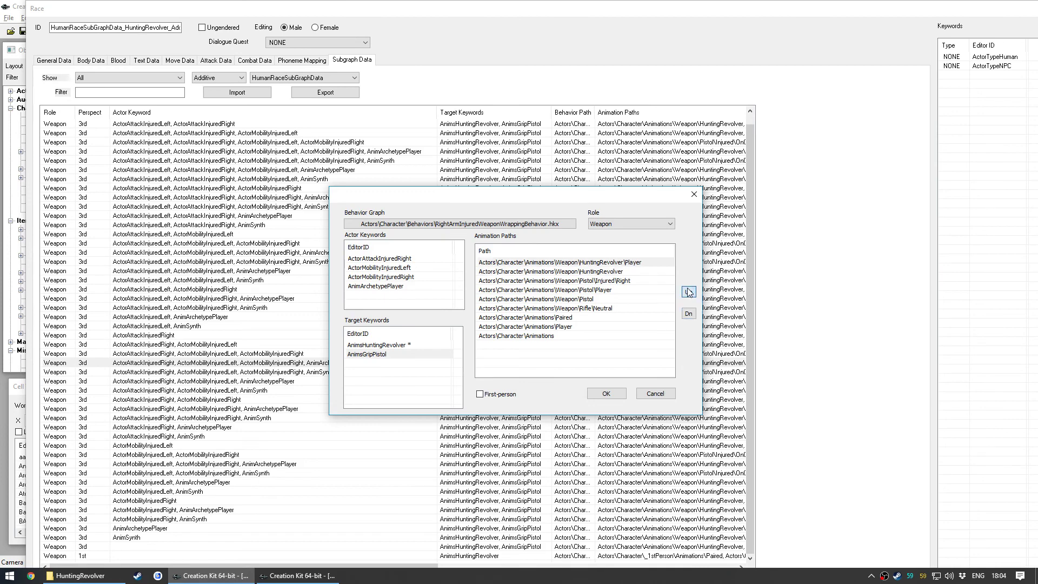
{"action": "left_click", "coordinate": [632, 263]}
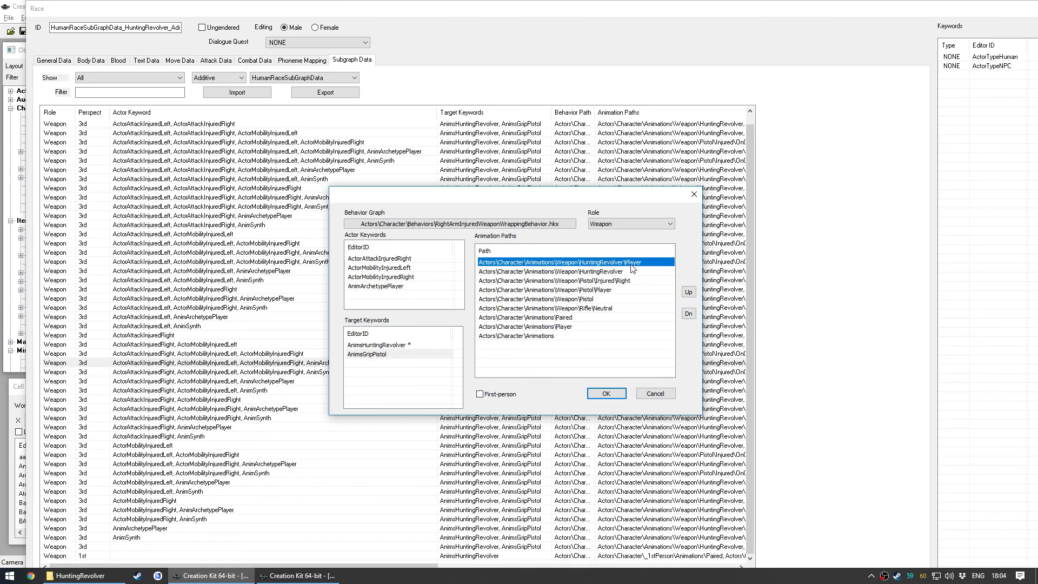
{"action": "left_click", "coordinate": [618, 271]}
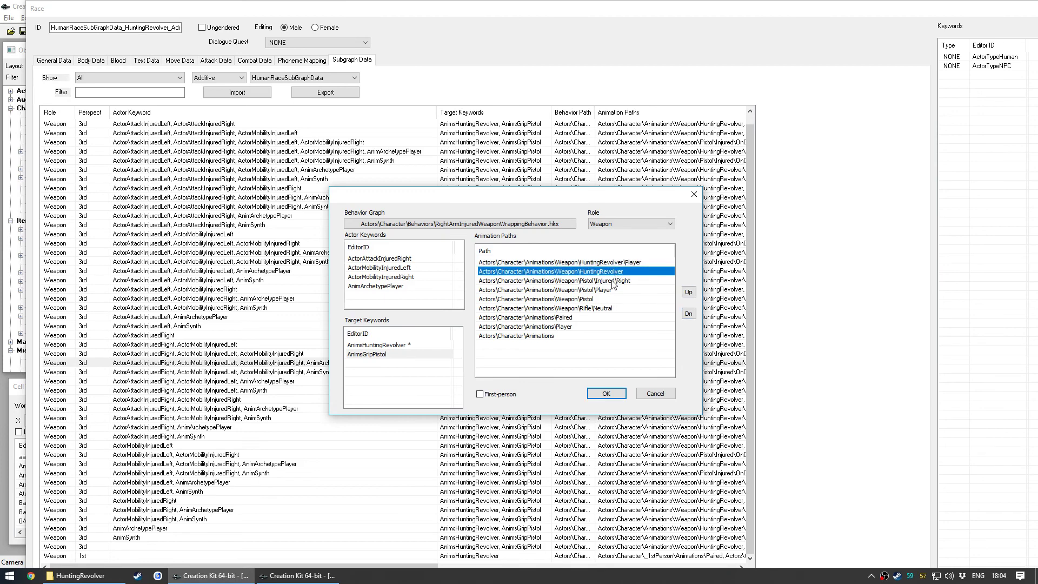
{"action": "left_click_drag", "start_coordinate": [613, 283], "coordinate": [560, 337]}
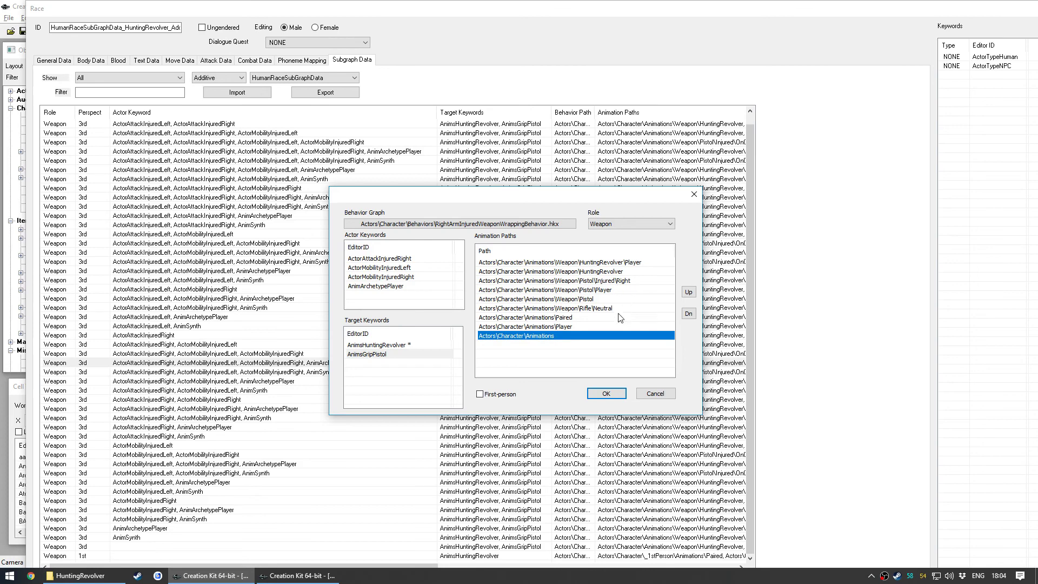
{"action": "left_click", "coordinate": [620, 263]}
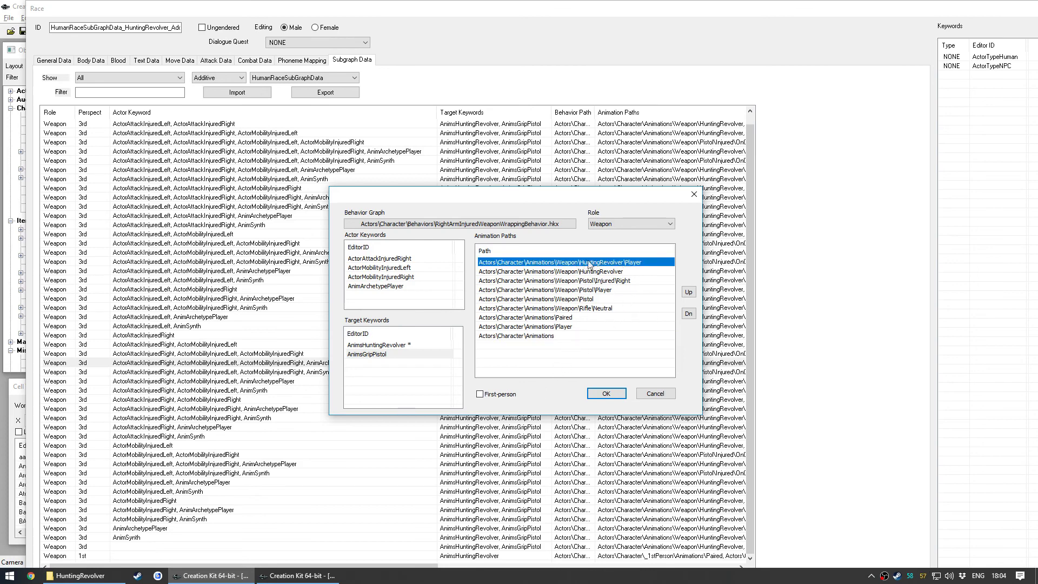
{"action": "left_click", "coordinate": [608, 272]}
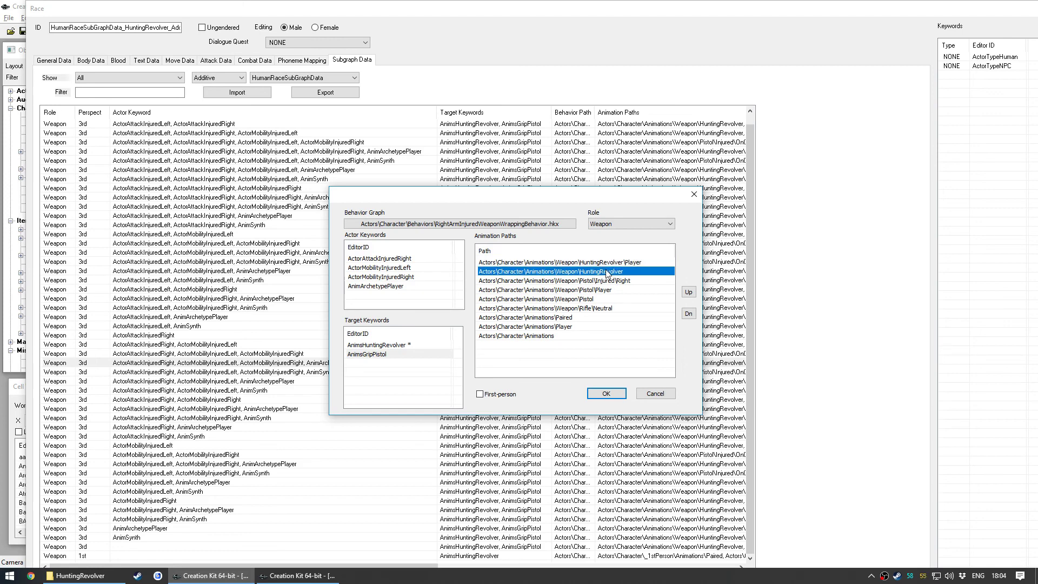
{"action": "left_click", "coordinate": [586, 290]}
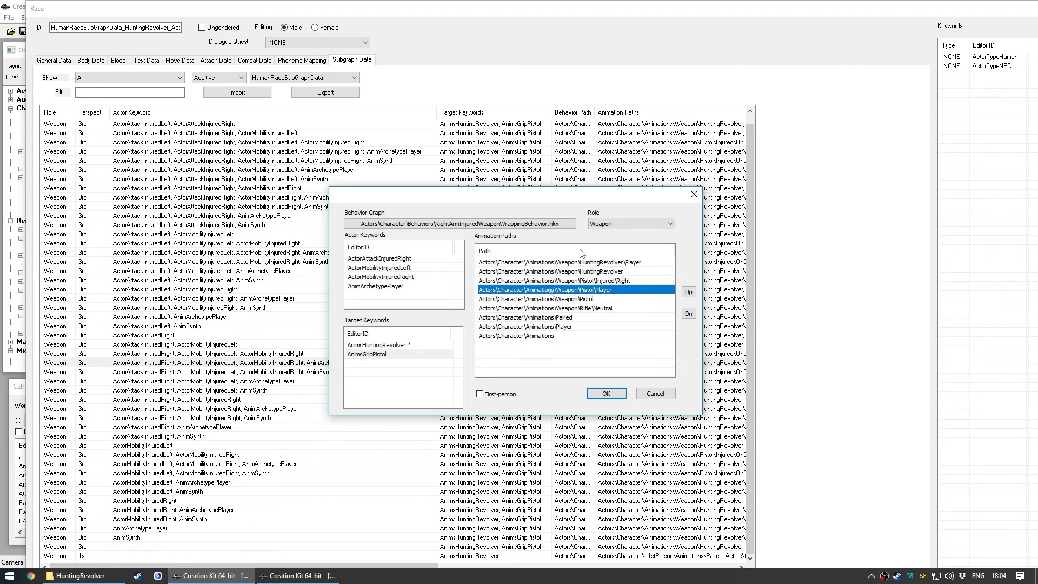
{"action": "left_click", "coordinate": [651, 394]}
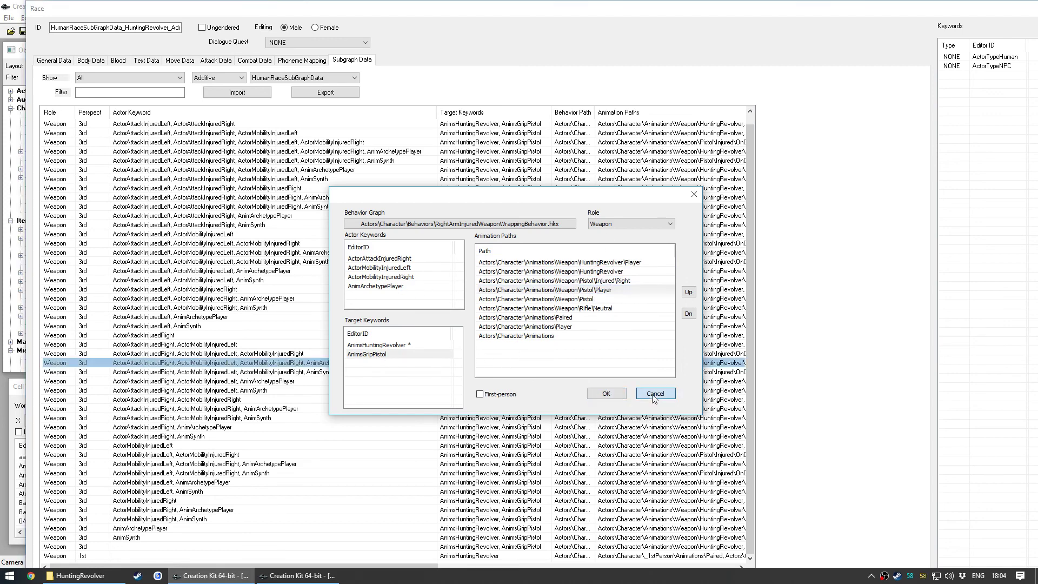
Confirm the HuntingRevolver additive race record and save the HuntingRevolver.esp plugin
{"action": "left_click_drag", "start_coordinate": [437, 14], "coordinate": [437, 13]}
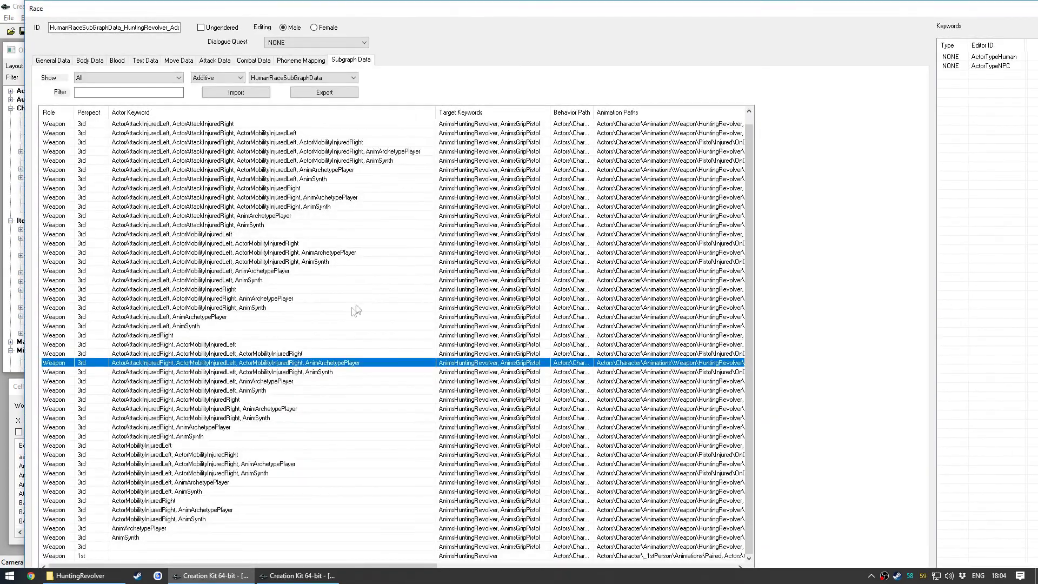
{"action": "key", "text": "Return"}
{"action": "left_click", "coordinate": [217, 157]}
{"action": "left_click", "coordinate": [23, 32]}
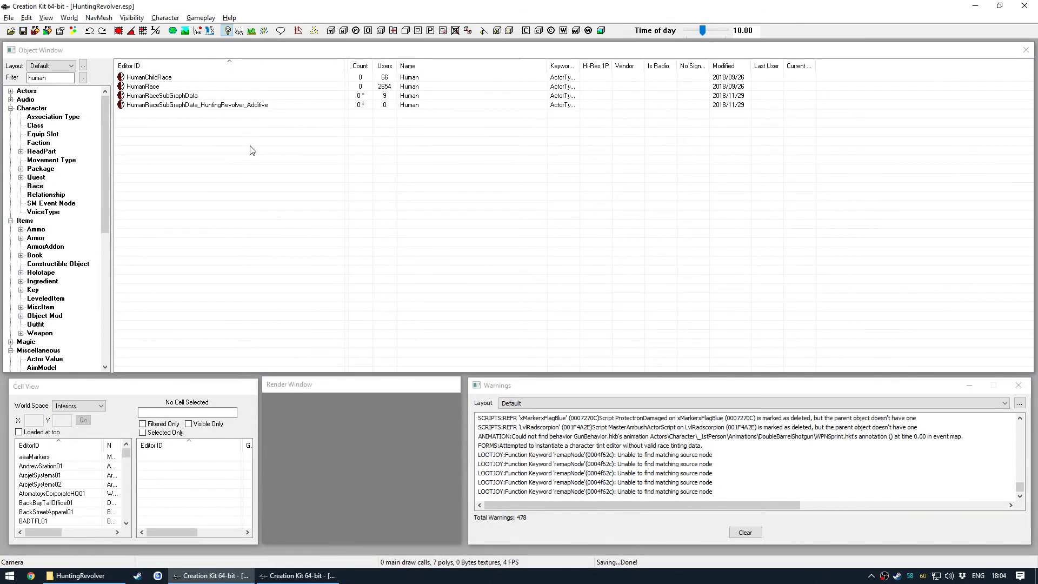
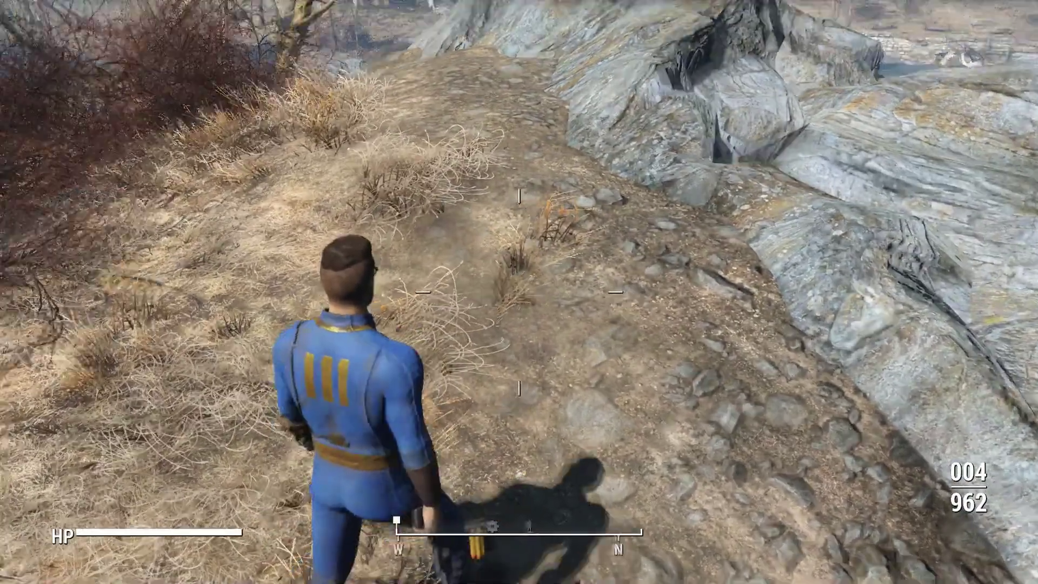
{"action": "key", "text": "w"}
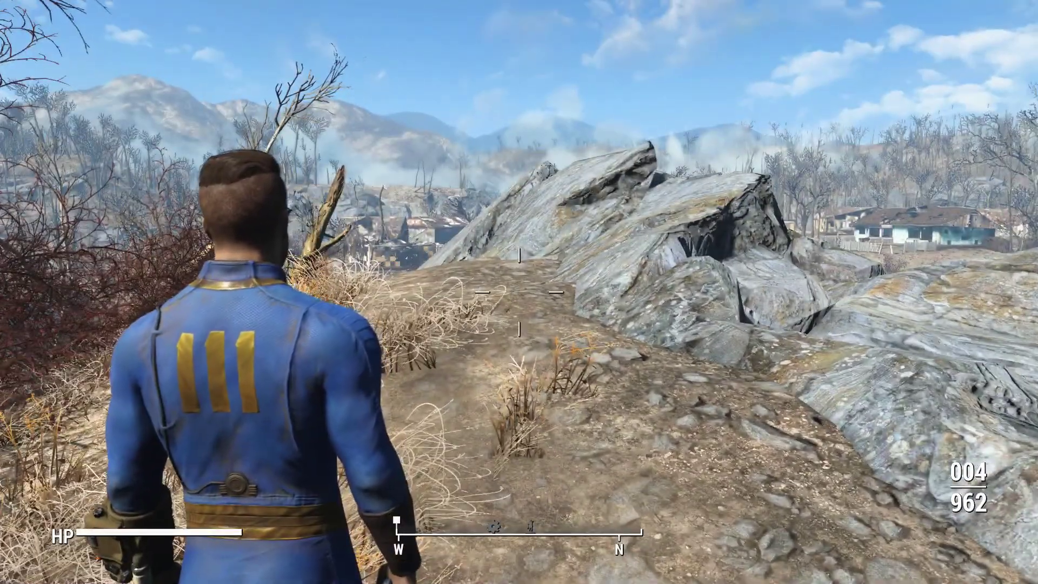
{"action": "key", "text": "w"}
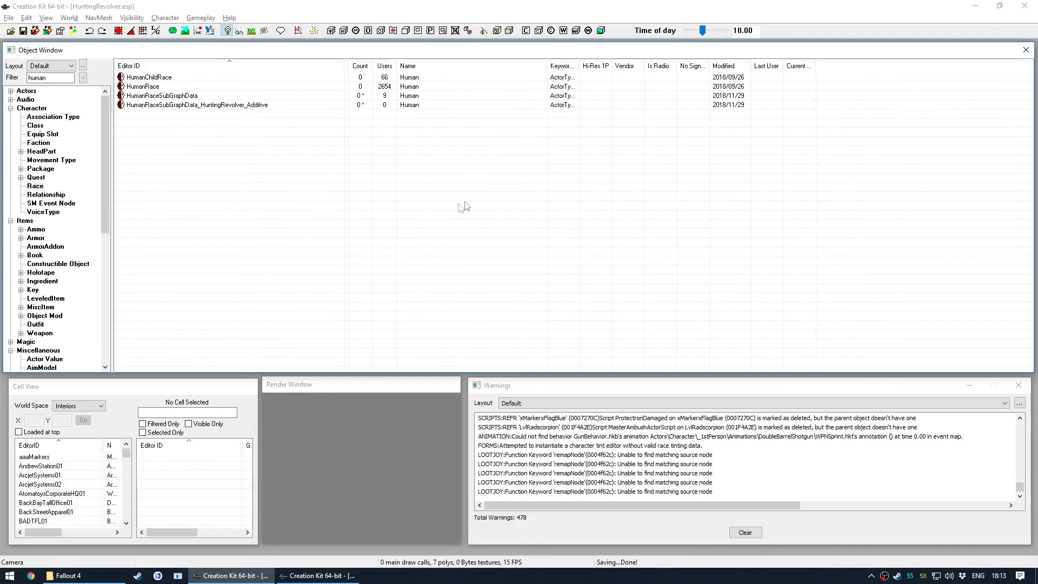
Switch to the Fallout 4 folder in File Explorer and duplicate the LAER.bat batch file there
{"action": "left_click", "coordinate": [63, 575]}
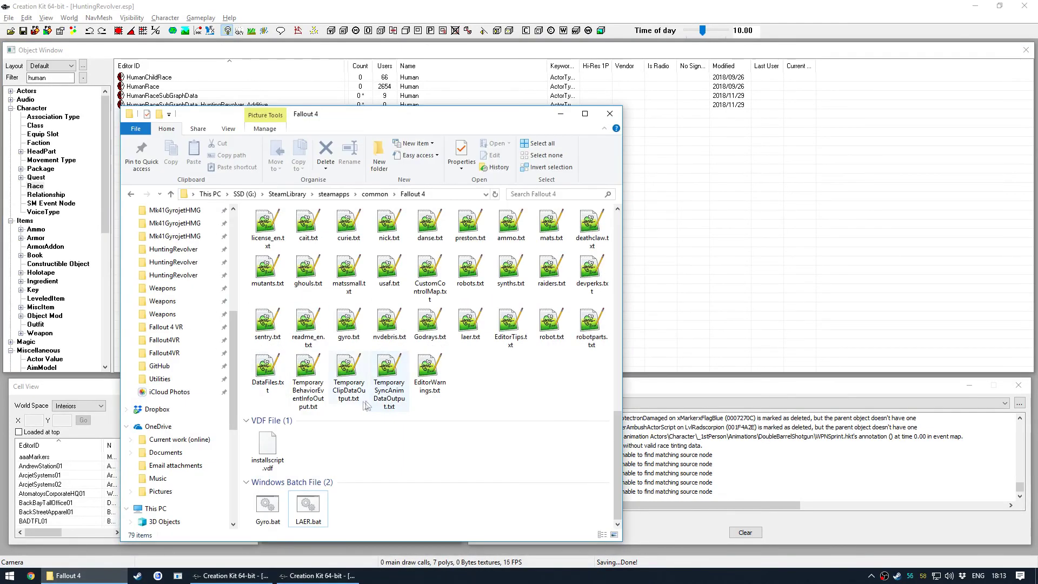
{"action": "left_click", "coordinate": [321, 496]}
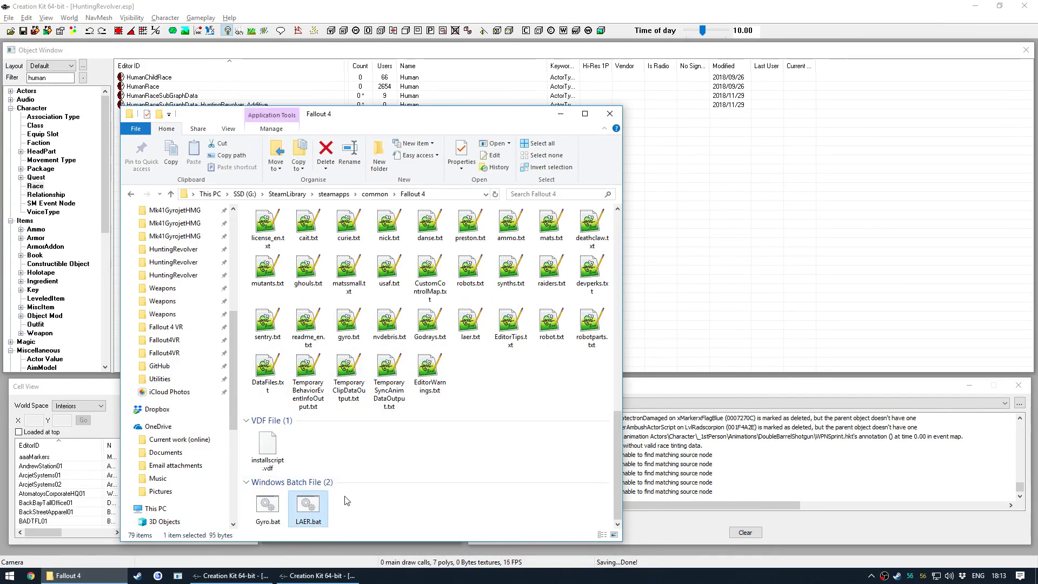
{"action": "key", "text": "ctrl+c"}
{"action": "key", "text": "ctrl+v"}
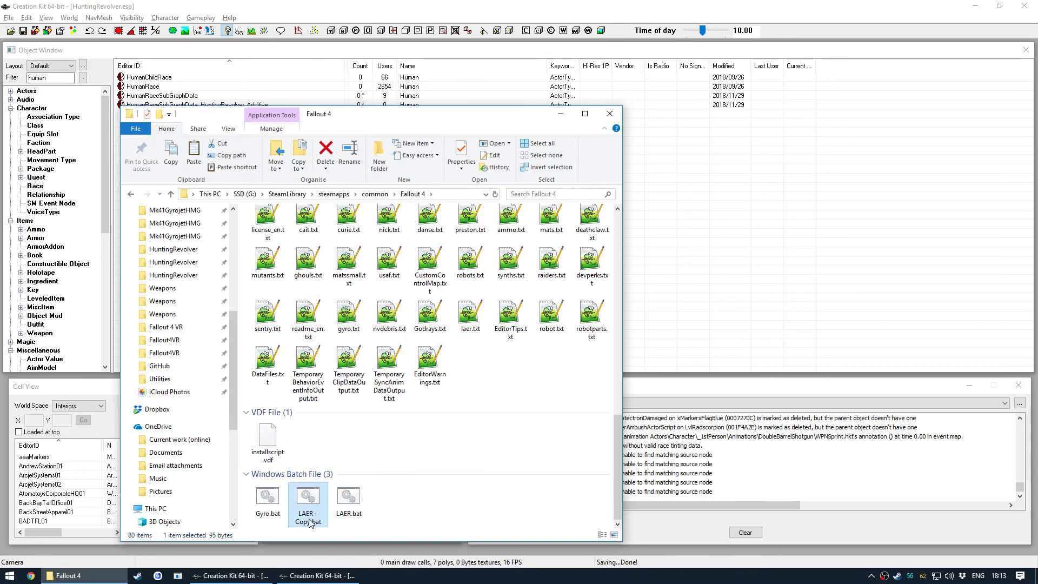
Rename the copied batch file to HuntingRevolver.bat
{"action": "key", "text": "F2"}
{"action": "type", "text": "Hunting"}
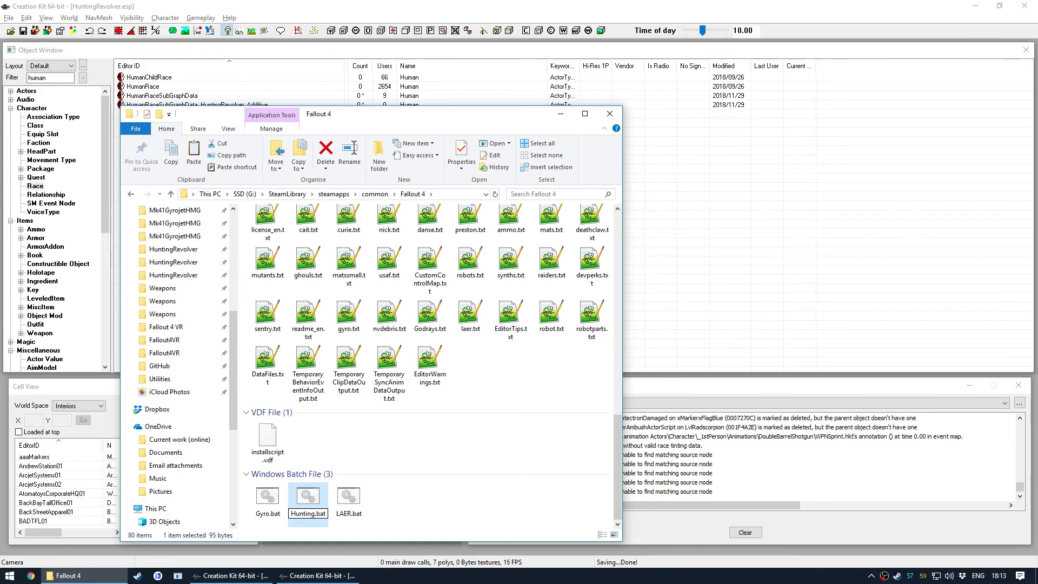
{"action": "type", "text": "Hunti"}
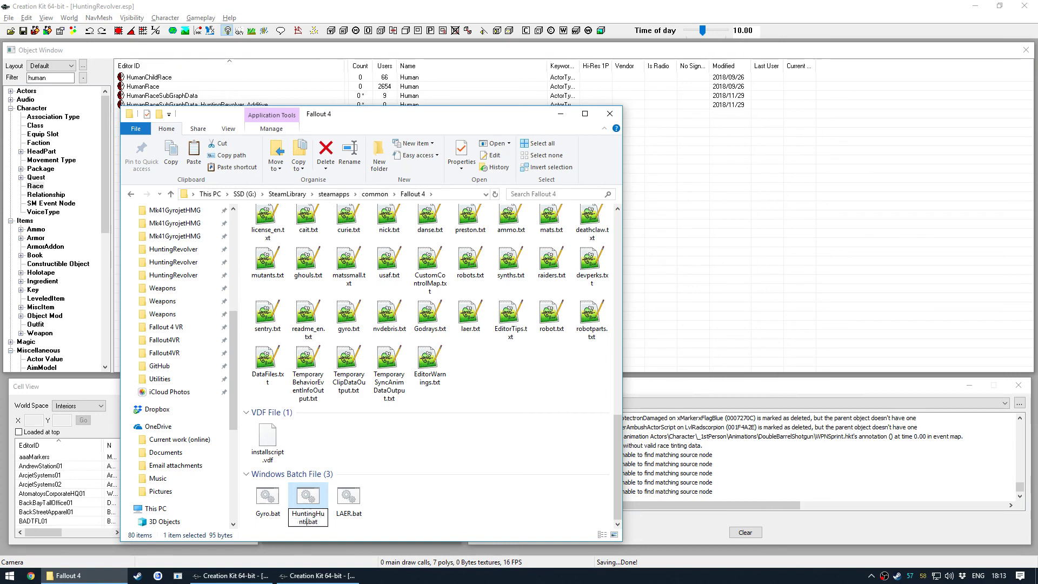
{"action": "key", "text": "BackSpace"}
{"action": "key", "text": "BackSpace"}
{"action": "key", "text": "BackSpace"}
{"action": "key", "text": "BackSpace"}
{"action": "key", "text": "BackSpace"}
{"action": "type", "text": "Revolver"}
{"action": "key", "text": "Return"}
Change the plugin in HuntingRevolver.bat's GenerateAnimInfo command to HuntingRevolver.esp, save the file, and run the batch
{"action": "right_click", "coordinate": [305, 512]}
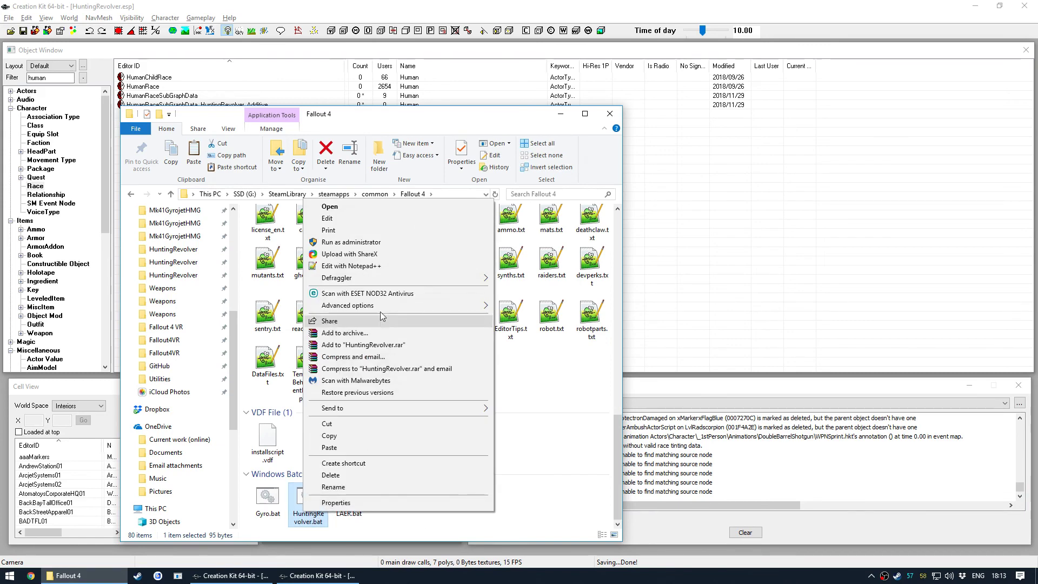
{"action": "left_click", "coordinate": [376, 265]}
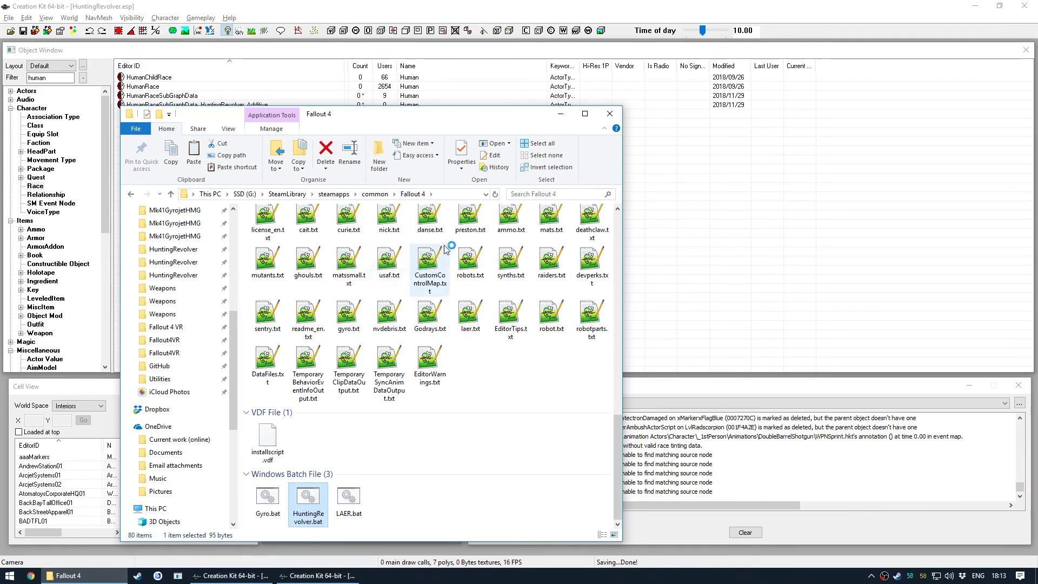
{"action": "left_click_drag", "start_coordinate": [416, 82], "coordinate": [396, 52]}
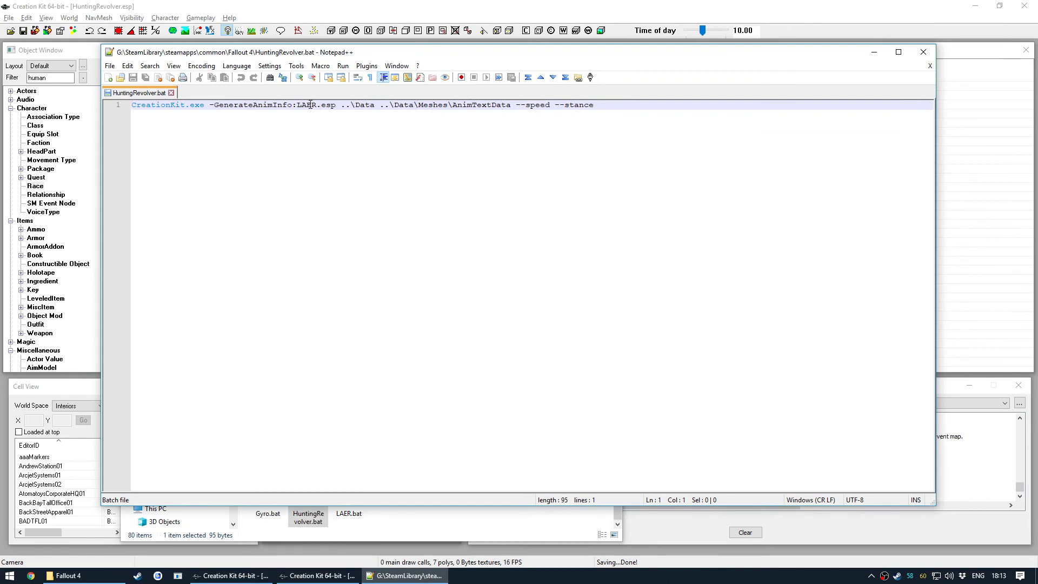
{"action": "left_click_drag", "start_coordinate": [297, 105], "coordinate": [319, 108]}
{"action": "type", "text": "Huntin"}
{"action": "type", "text": "gRevolver"}
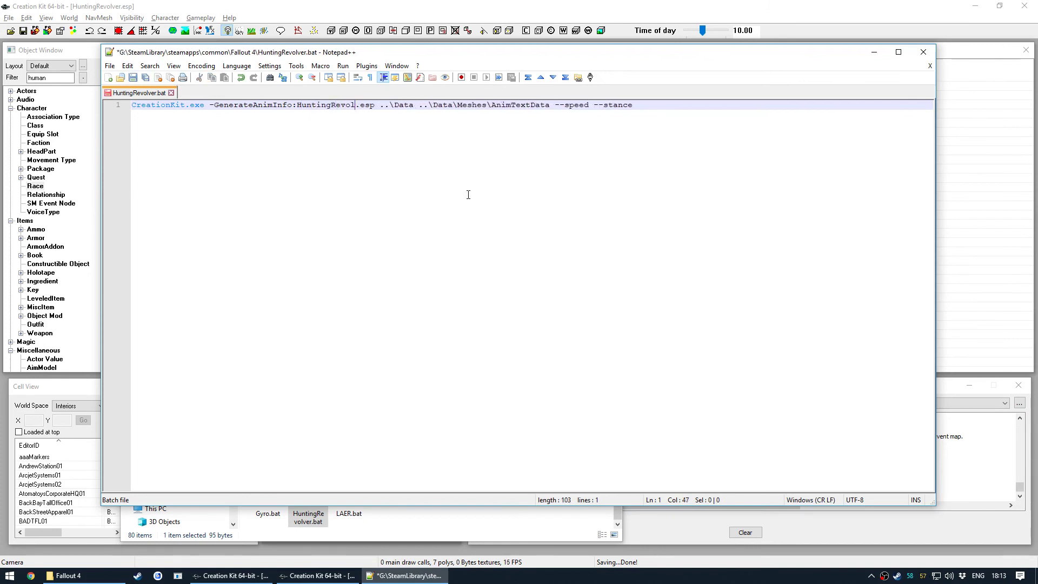
{"action": "key", "text": "ctrl+s"}
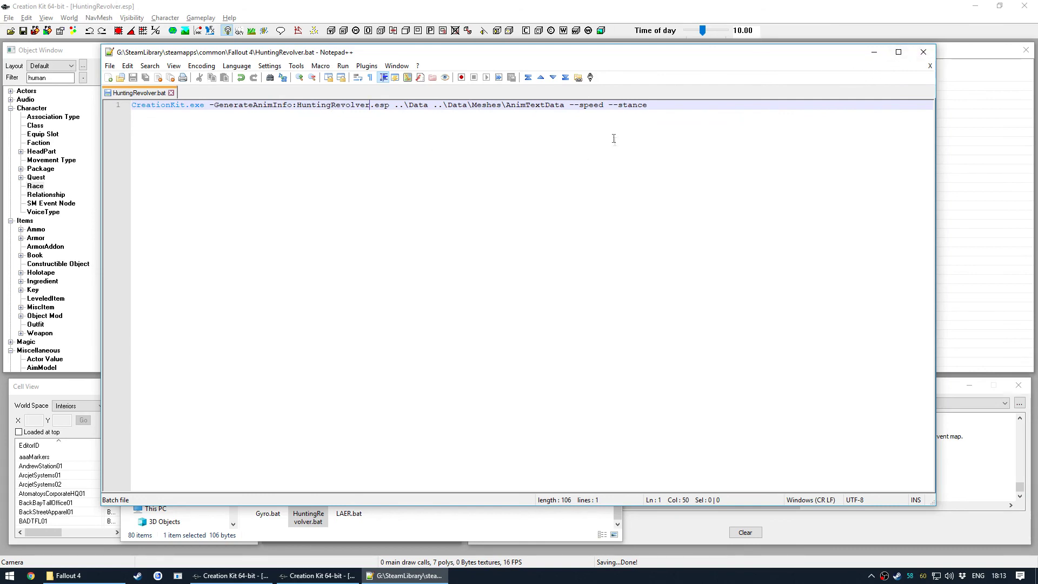
{"action": "left_click", "coordinate": [923, 51]}
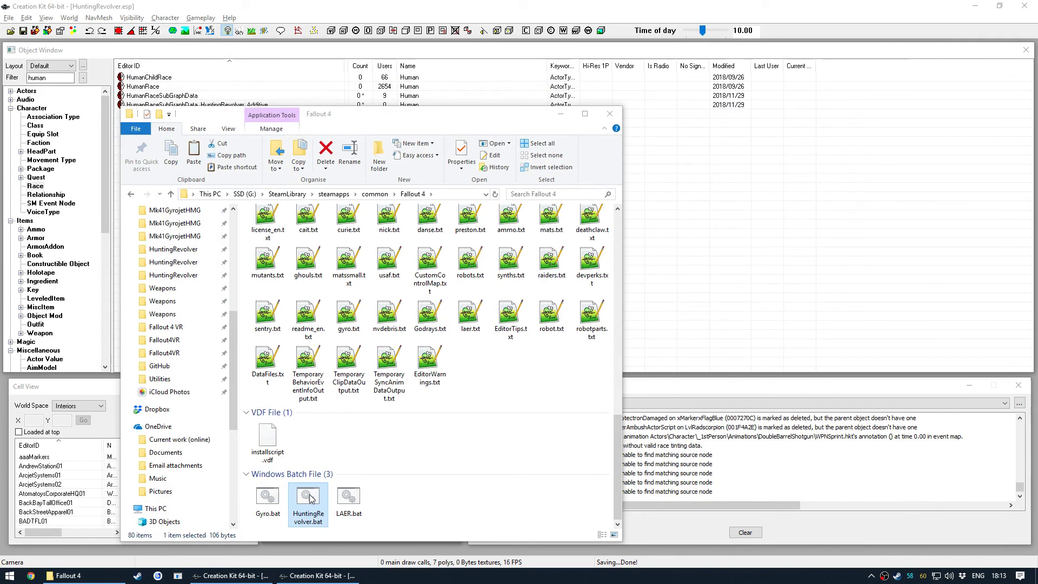
{"action": "double_click", "coordinate": [309, 498]}
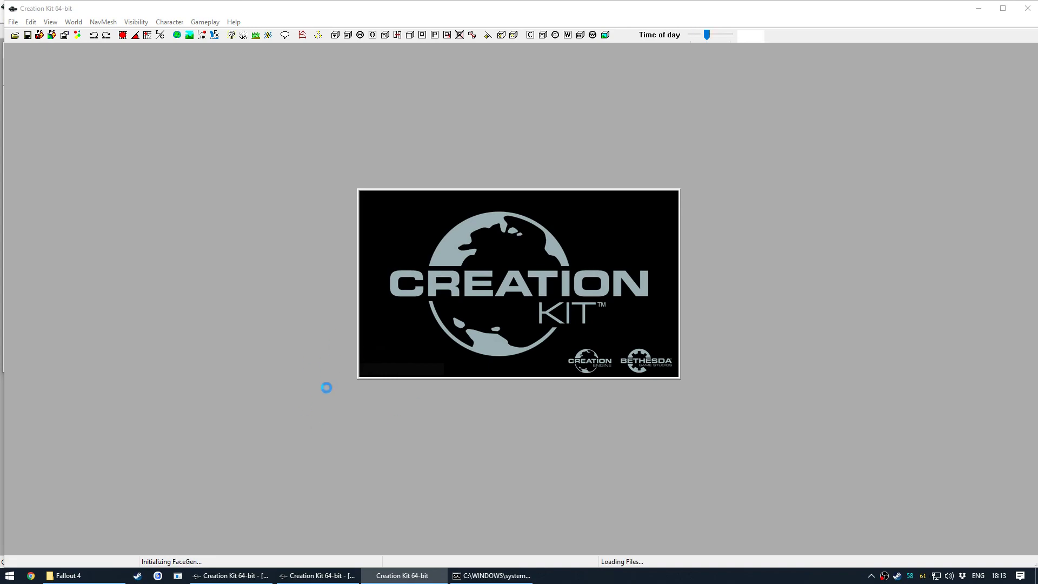
Open CreationKitCustom.ini from the Fallout 4 folder, examine the bAllowMultipleMasterLoads and bAllowMultipleEditors settings, and close it without changes
{"action": "key", "text": "alt+Tab"}
{"action": "scroll", "coordinate": [372, 358], "scroll_direction": "up", "scroll_amount": 8}
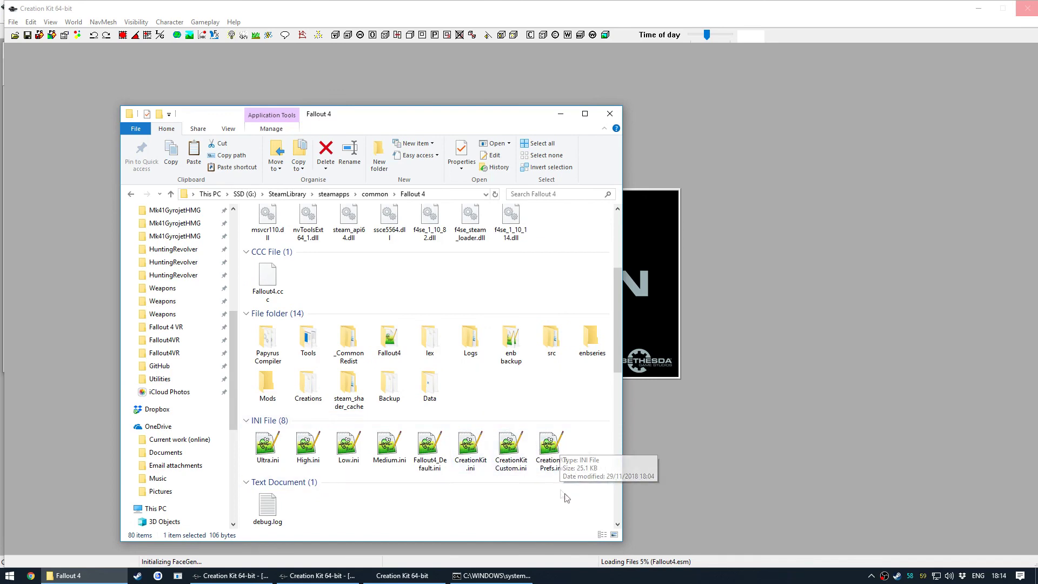
{"action": "double_click", "coordinate": [511, 447]}
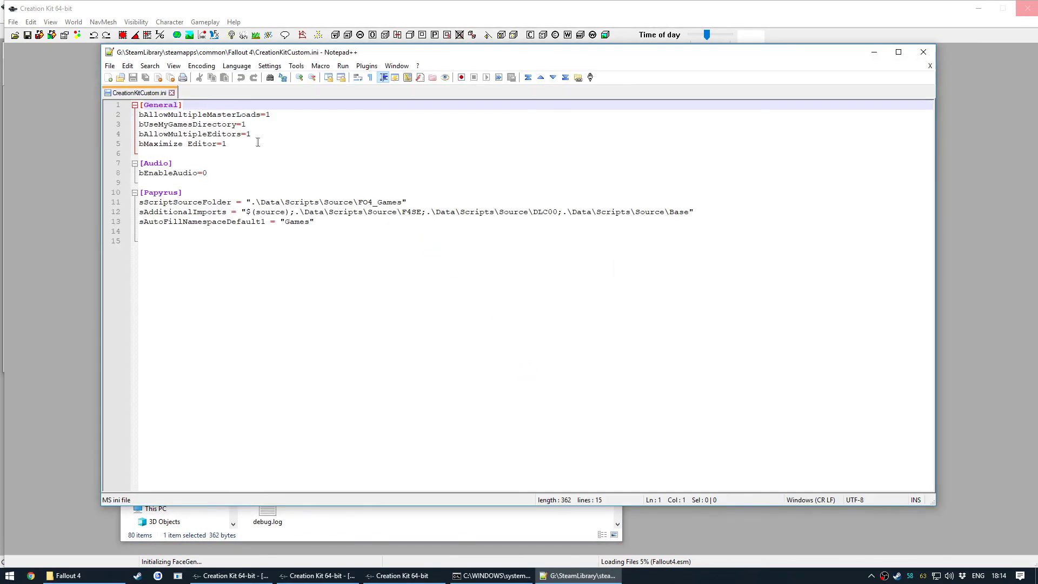
{"action": "left_click_drag", "start_coordinate": [275, 115], "coordinate": [139, 114]}
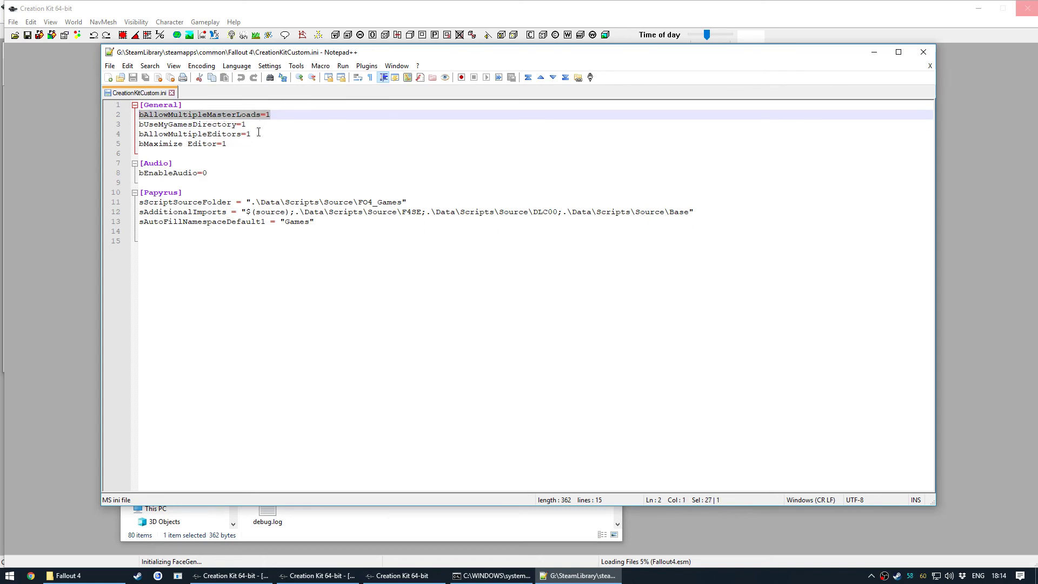
{"action": "left_click_drag", "start_coordinate": [252, 134], "coordinate": [138, 134]}
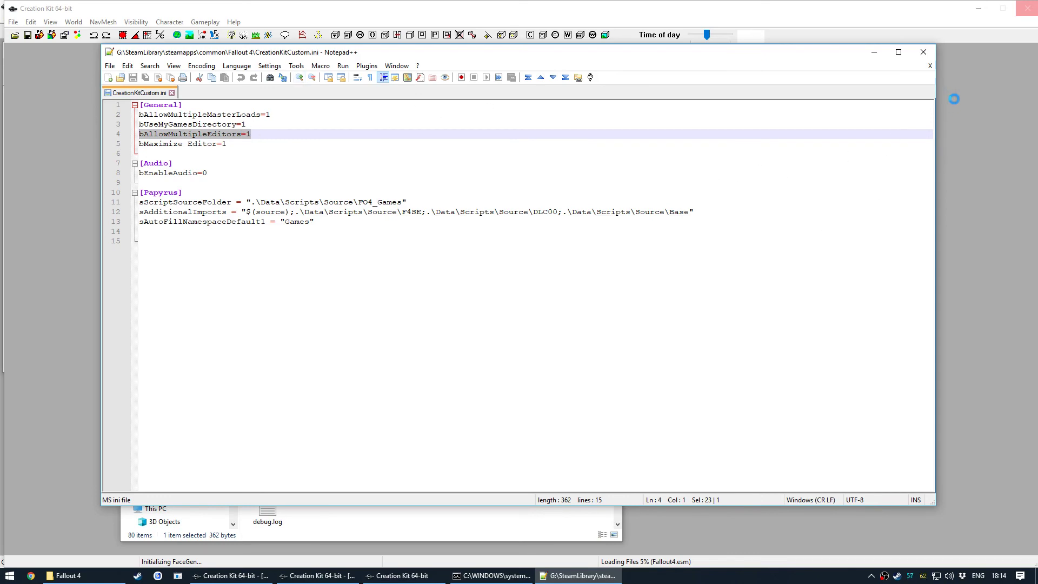
{"action": "left_click", "coordinate": [925, 54]}
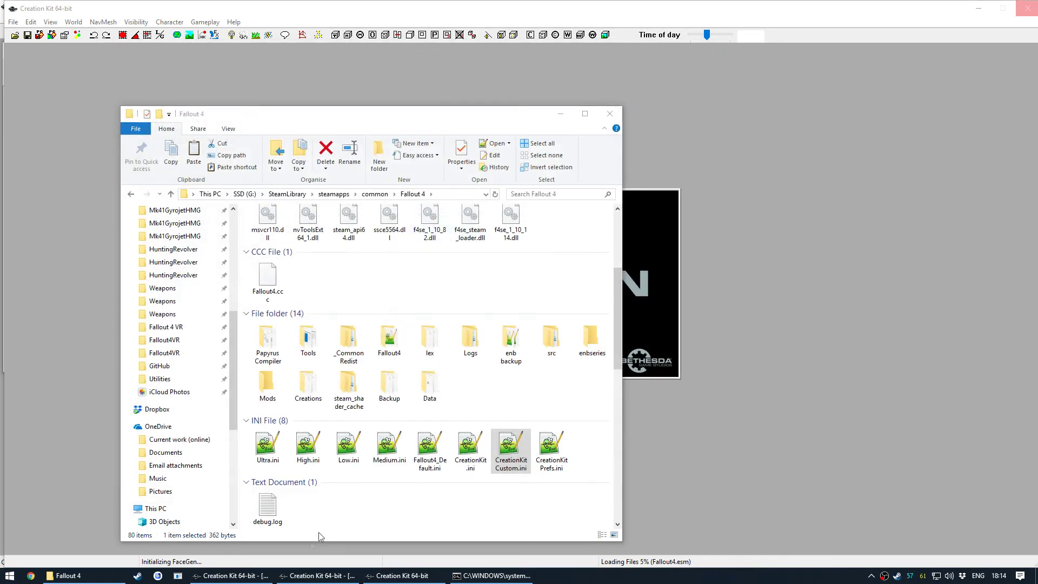
Check the loading Creation Kit instance and look through the open LAER.esp, HuntingRevolver.esp and command console windows
{"action": "left_click", "coordinate": [360, 576]}
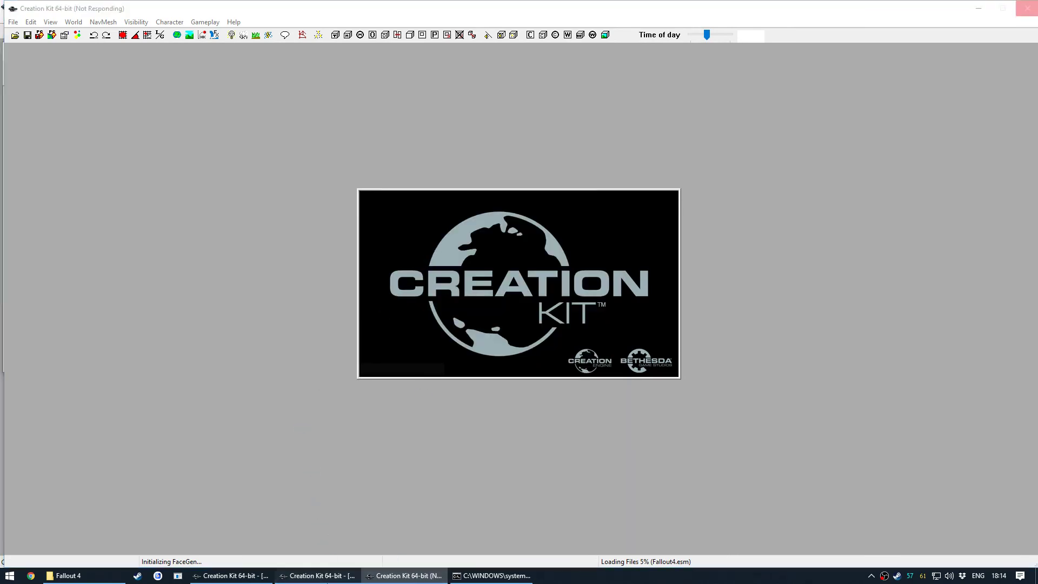
{"action": "left_click", "coordinate": [324, 576]}
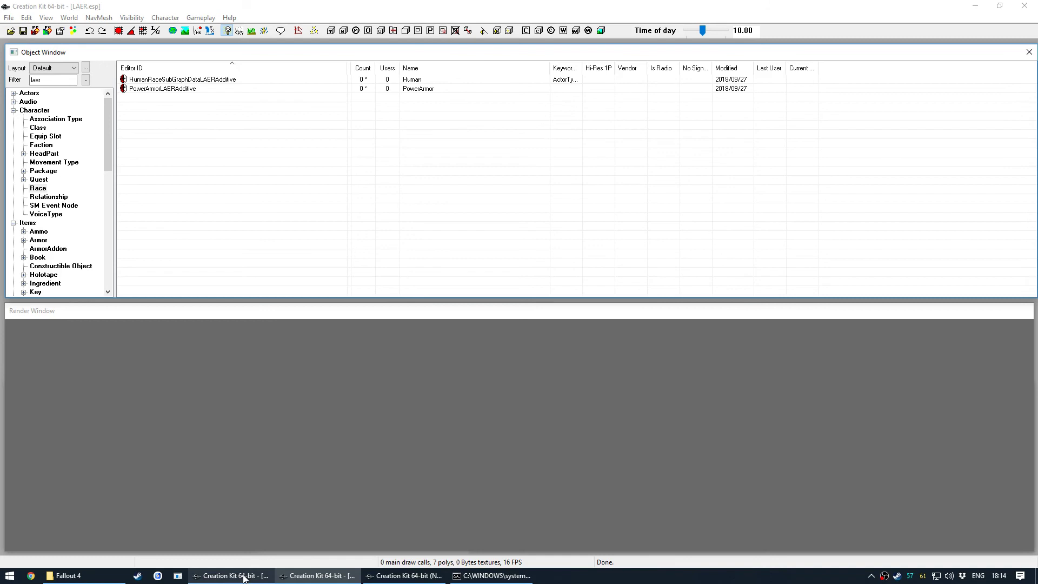
{"action": "mouse_move", "coordinate": [244, 578]}
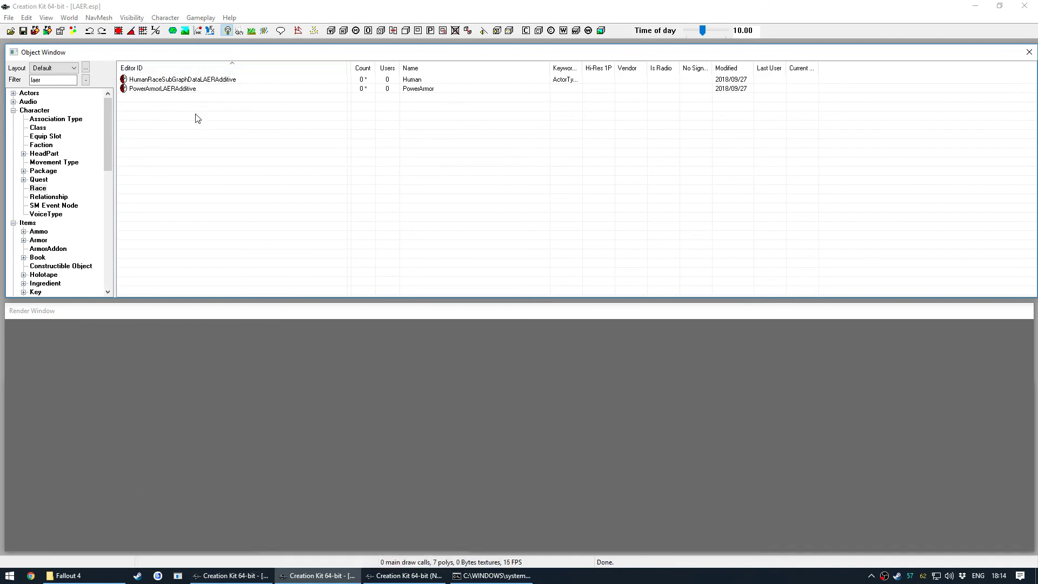
{"action": "left_click", "coordinate": [232, 576]}
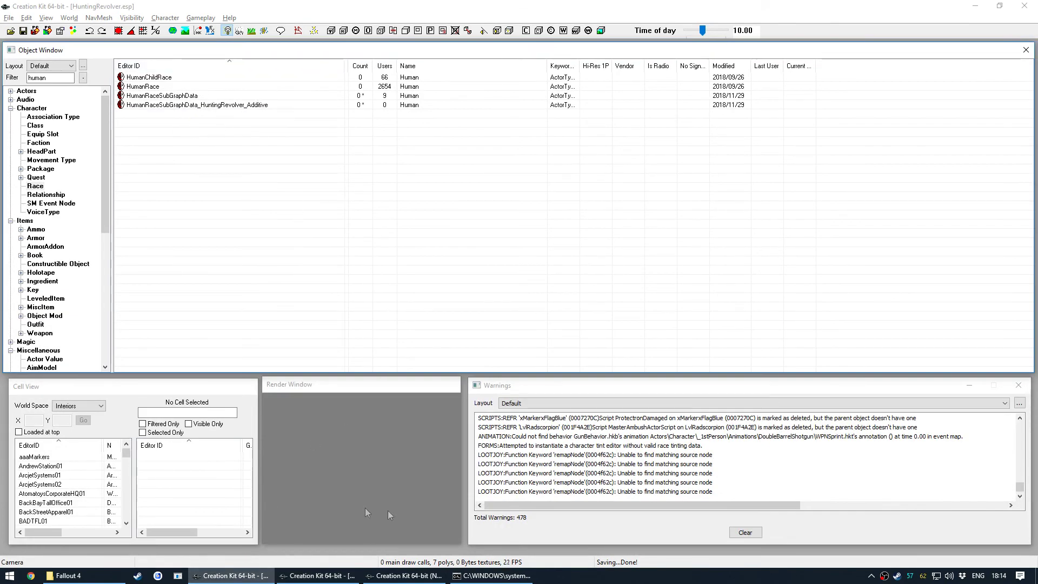
{"action": "left_click", "coordinate": [492, 576]}
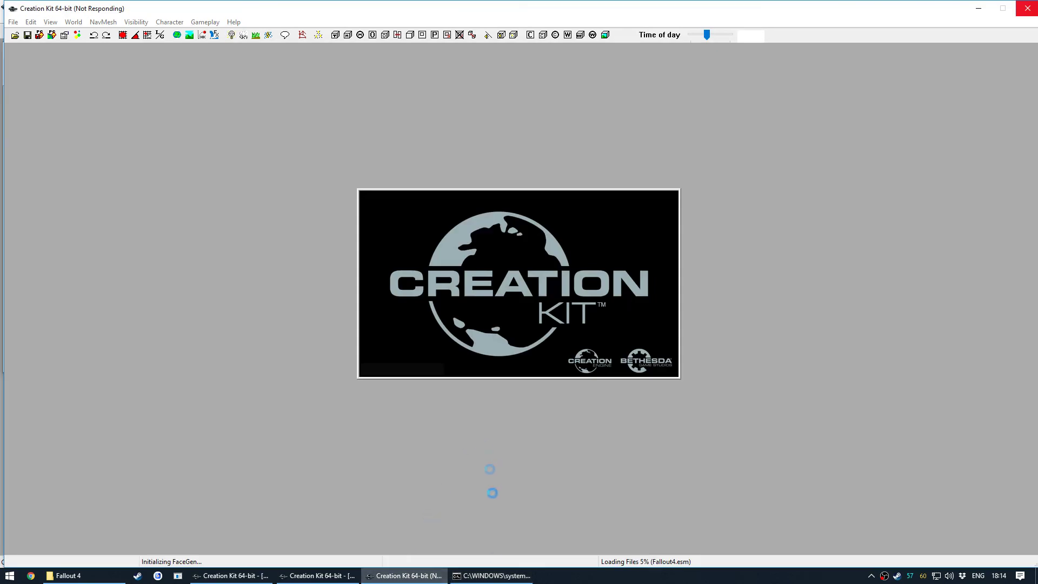
{"action": "left_click", "coordinate": [492, 576]}
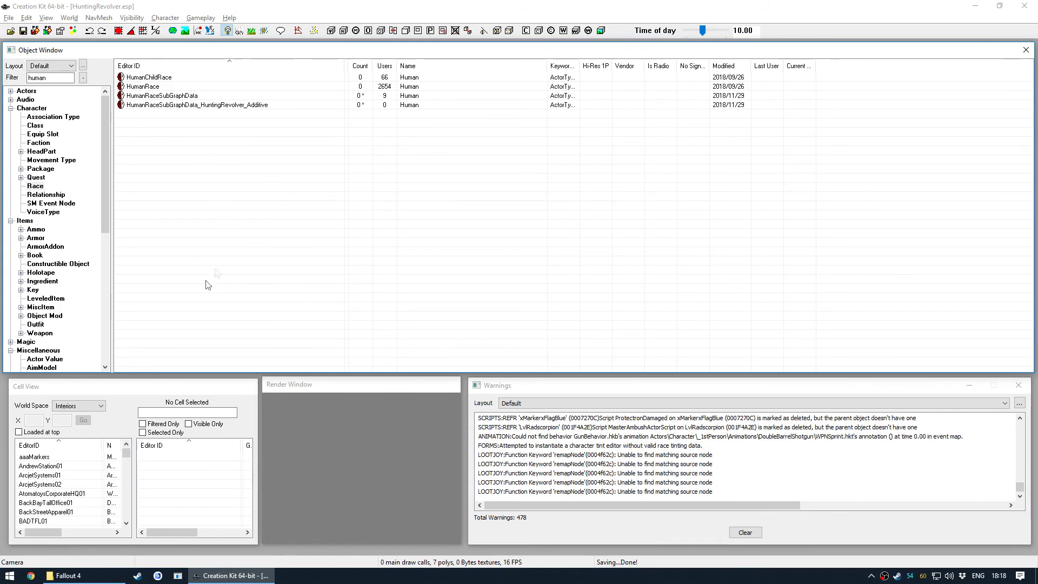
In File Explorer, browse to the innermost generated AnimTextData folder under common\Data\Meshes\AnimTextData\Meshes and examine its subfolders
{"action": "left_click", "coordinate": [104, 576]}
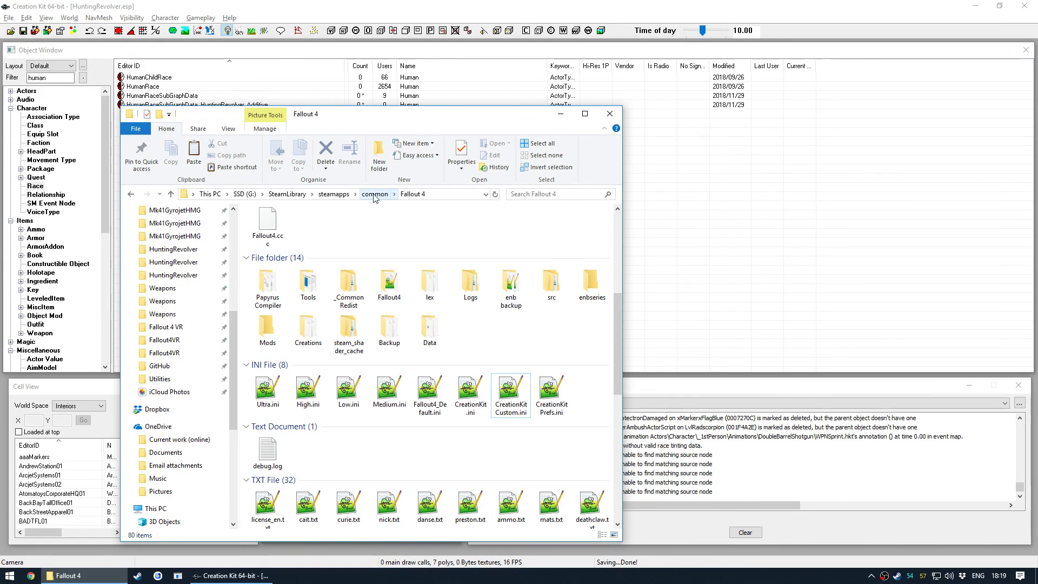
{"action": "left_click", "coordinate": [374, 194]}
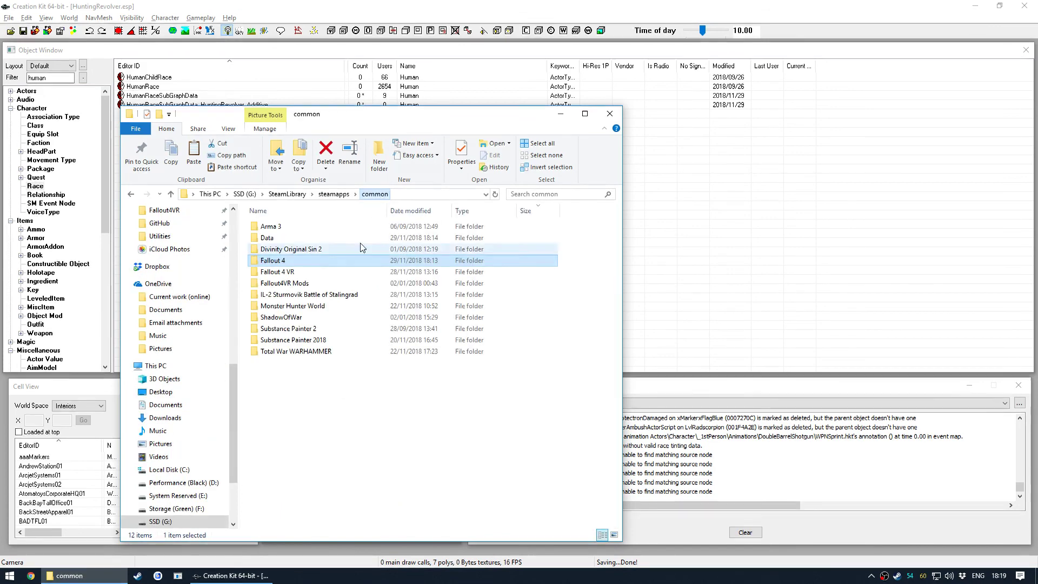
{"action": "double_click", "coordinate": [306, 238]}
{"action": "double_click", "coordinate": [310, 230]}
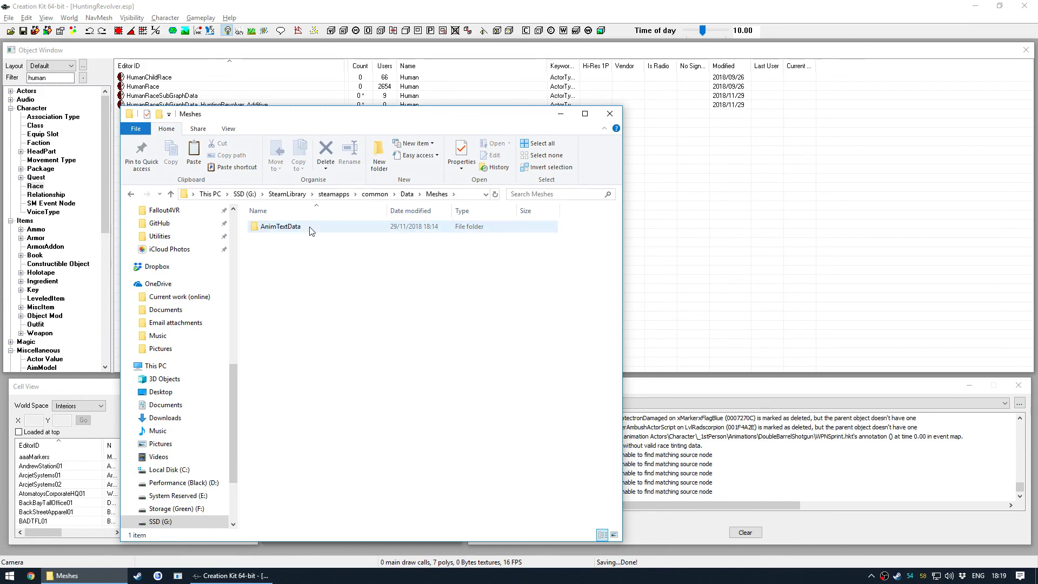
{"action": "left_click", "coordinate": [311, 231]}
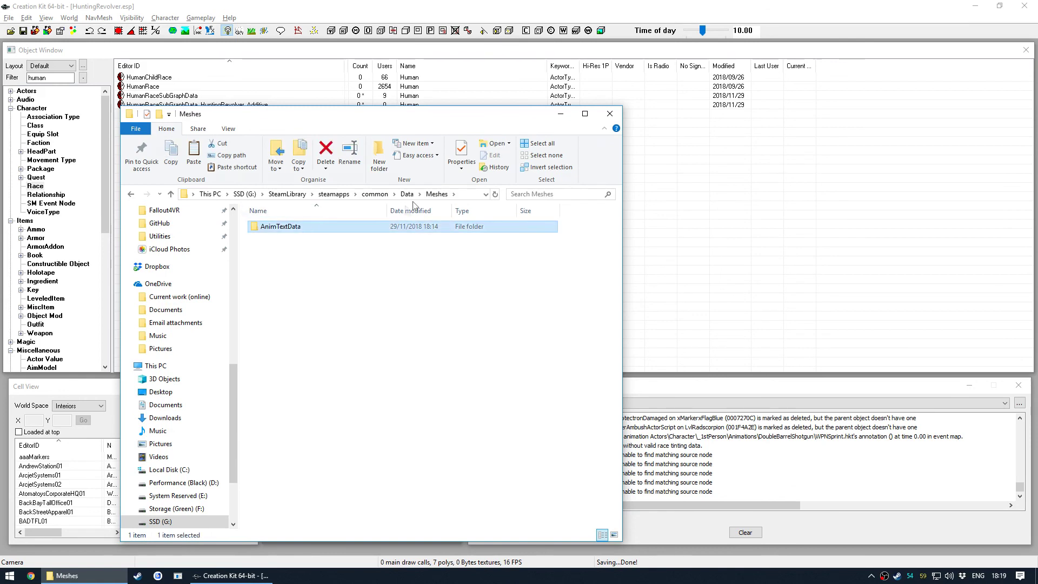
{"action": "double_click", "coordinate": [312, 230]}
{"action": "double_click", "coordinate": [312, 230]}
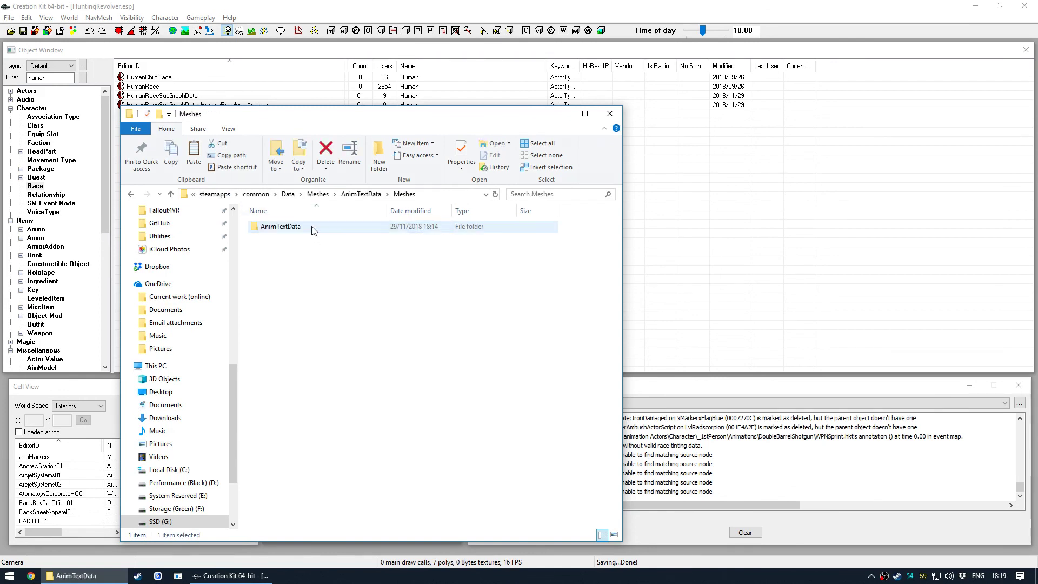
{"action": "left_click", "coordinate": [316, 229]}
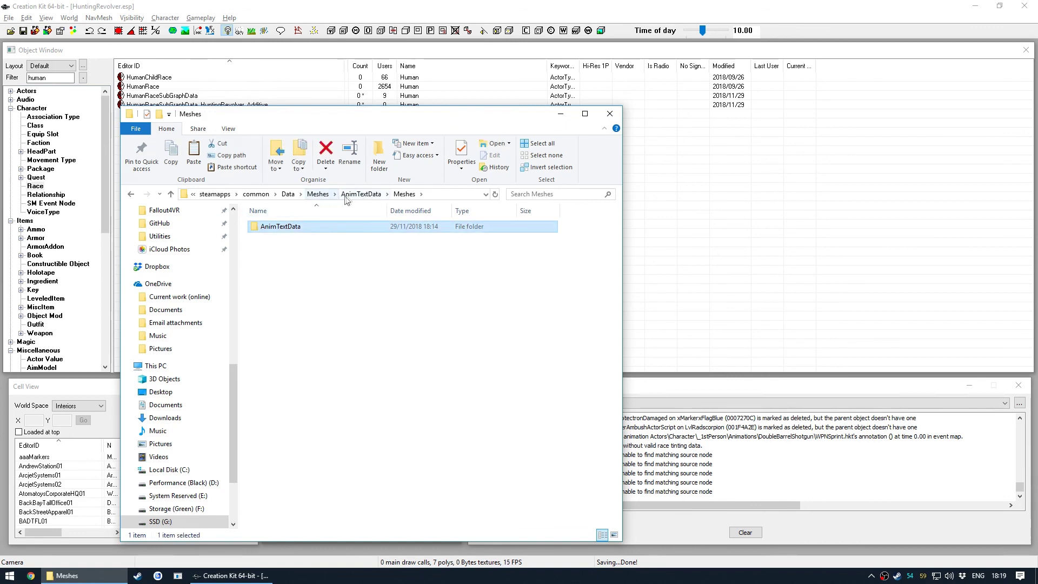
{"action": "double_click", "coordinate": [316, 230]}
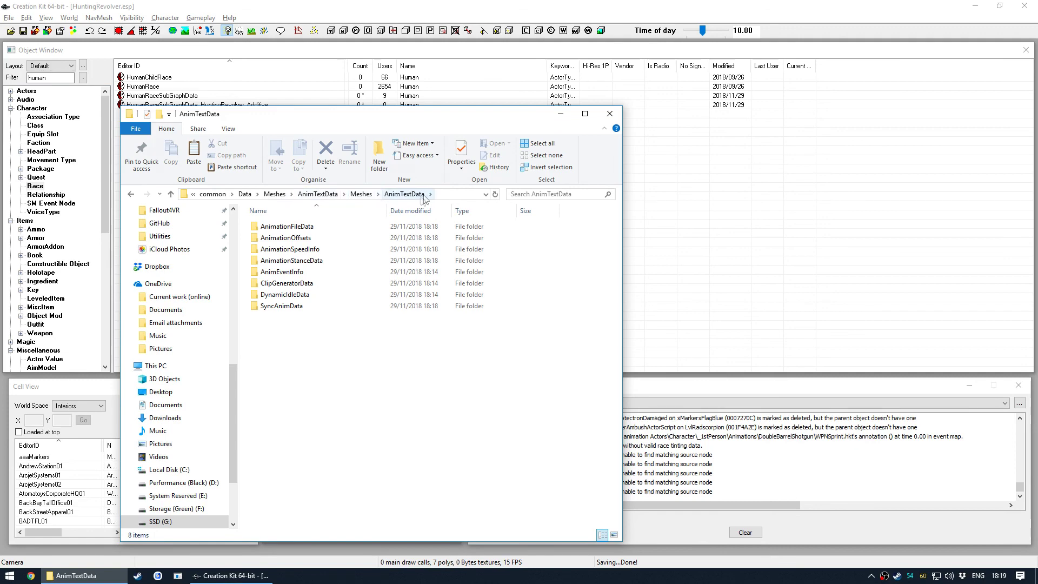
{"action": "left_click_drag", "start_coordinate": [276, 338], "coordinate": [335, 226]}
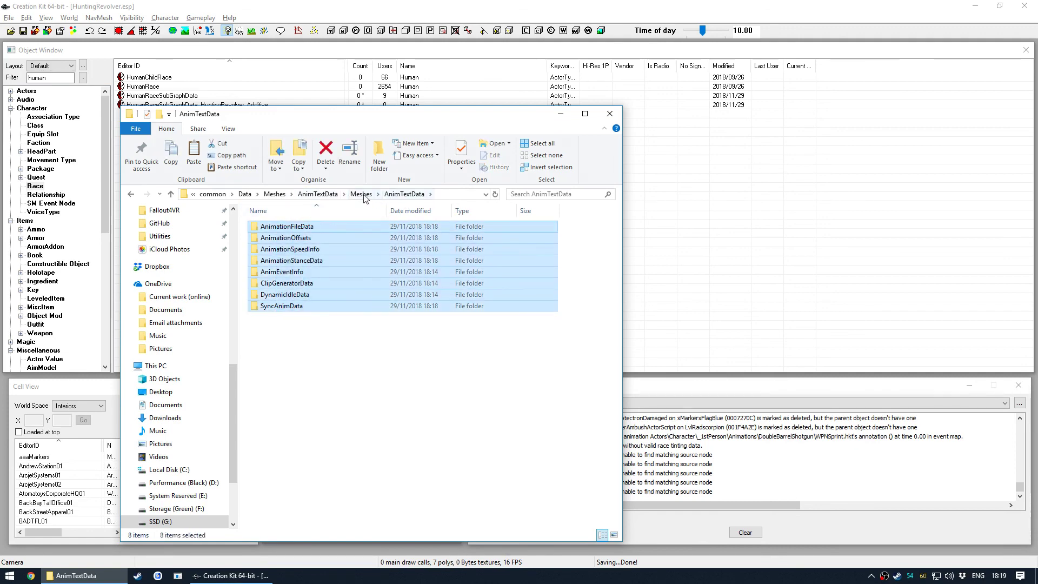
Copy the innermost generated AnimTextData folder into the Fallout 4\Data\Meshes folder
{"action": "key", "text": "alt+Up"}
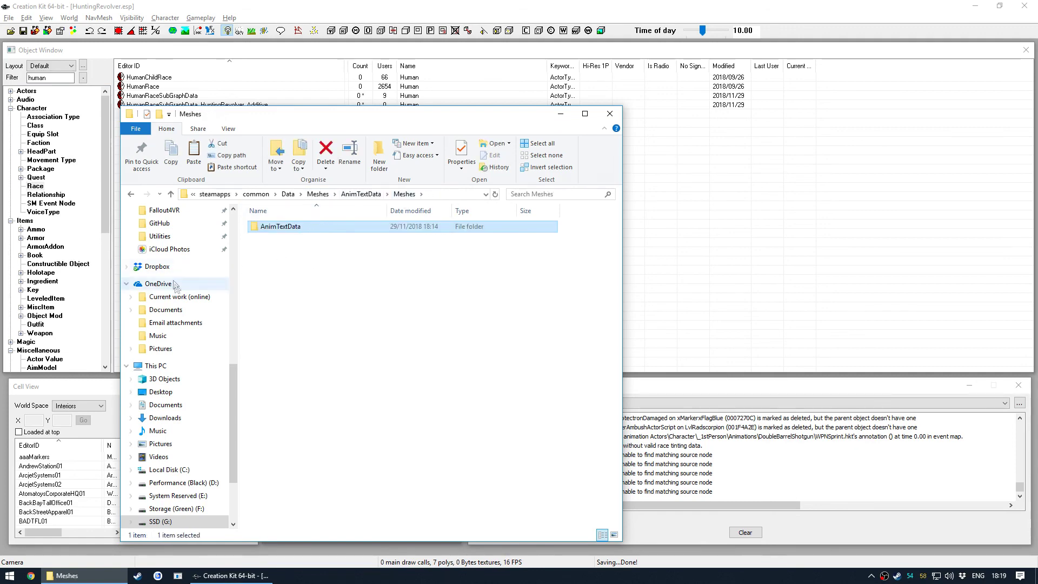
{"action": "scroll", "coordinate": [172, 286], "scroll_direction": "up", "scroll_amount": 7}
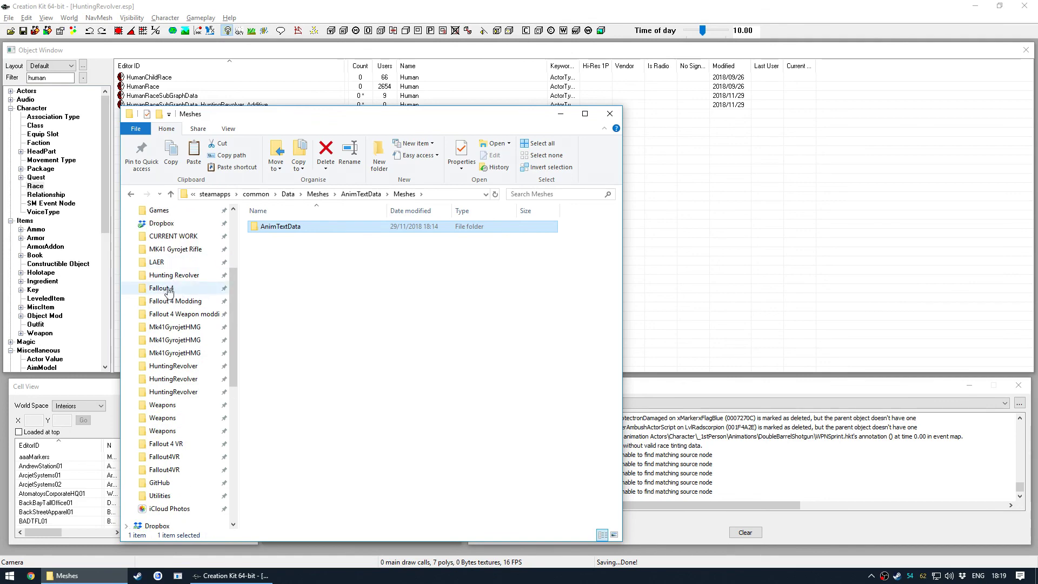
{"action": "left_click", "coordinate": [162, 288]}
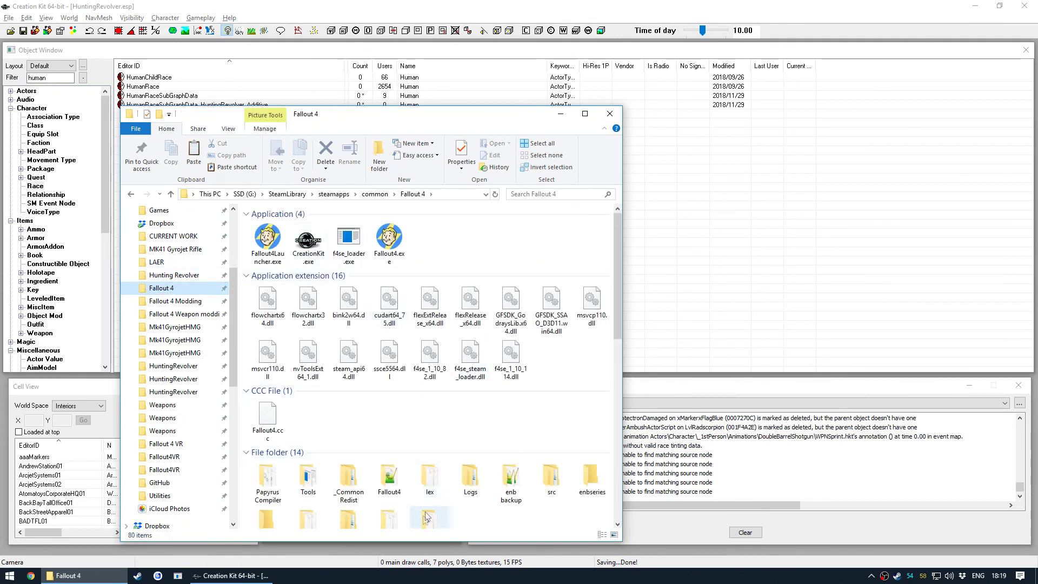
{"action": "scroll", "coordinate": [442, 430], "scroll_direction": "down", "scroll_amount": 5}
{"action": "double_click", "coordinate": [429, 281]}
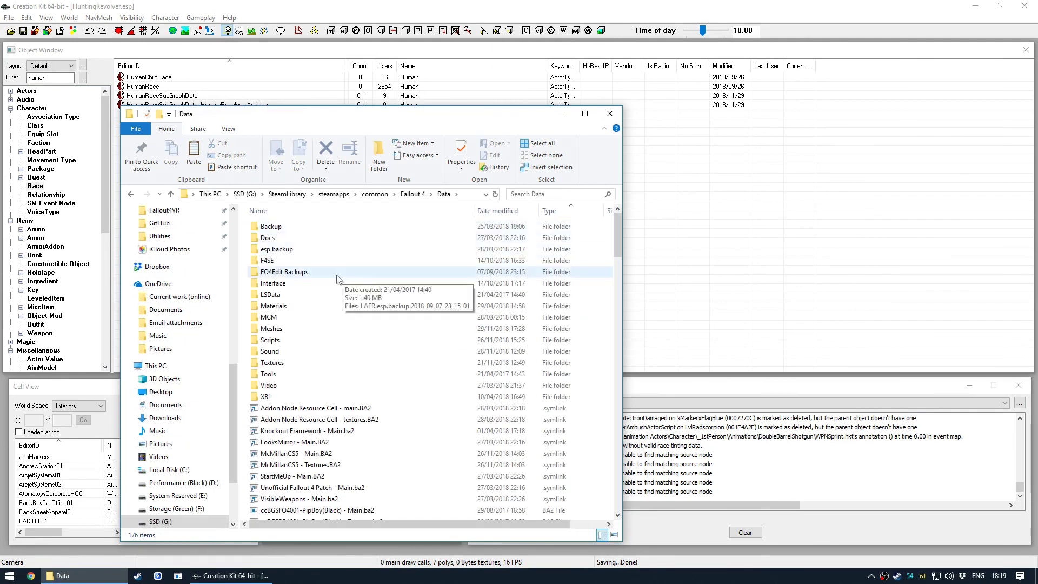
{"action": "double_click", "coordinate": [313, 328]}
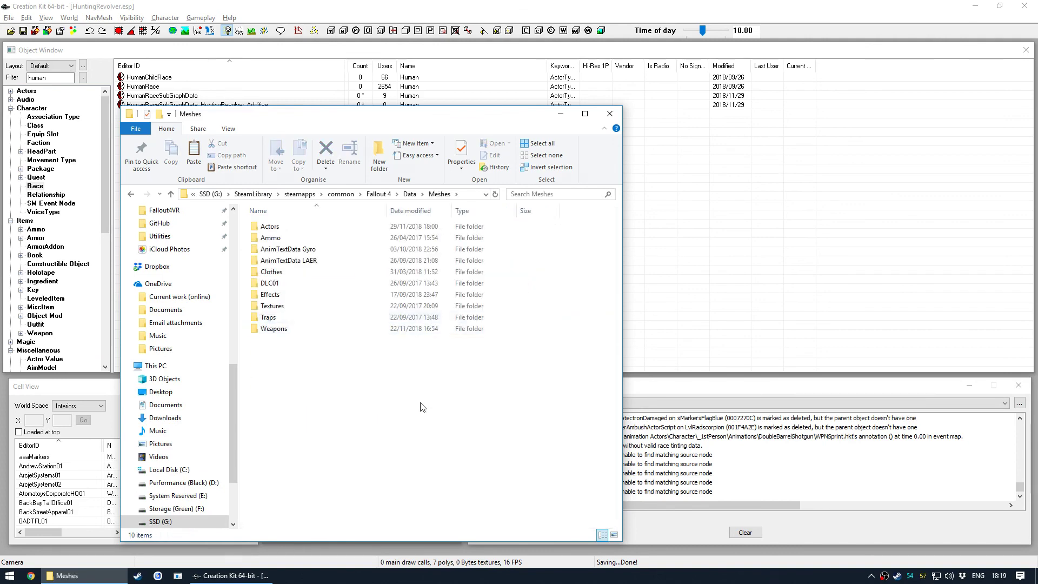
{"action": "key", "text": "ctrl+v"}
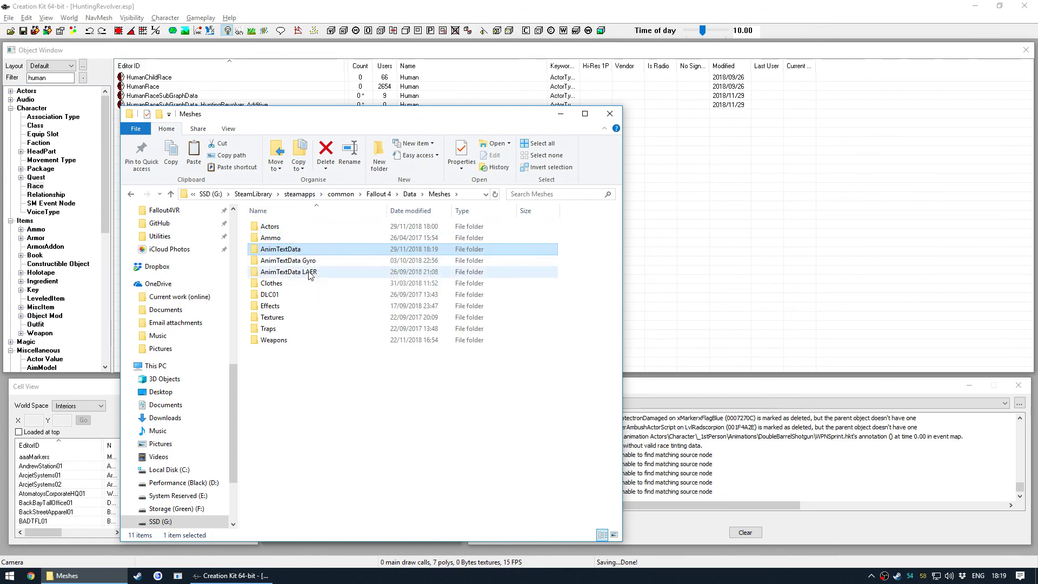
Examine the folder details of the new AnimTextData folder and the AnimTextData LAER folder in Meshes
{"action": "mouse_move", "coordinate": [308, 257]}
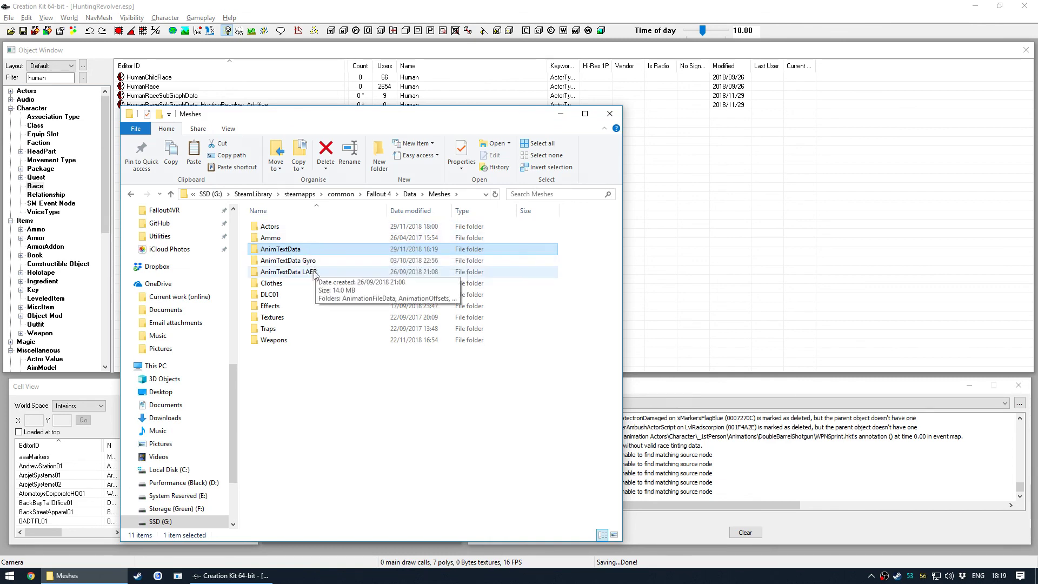
{"action": "left_click", "coordinate": [306, 375]}
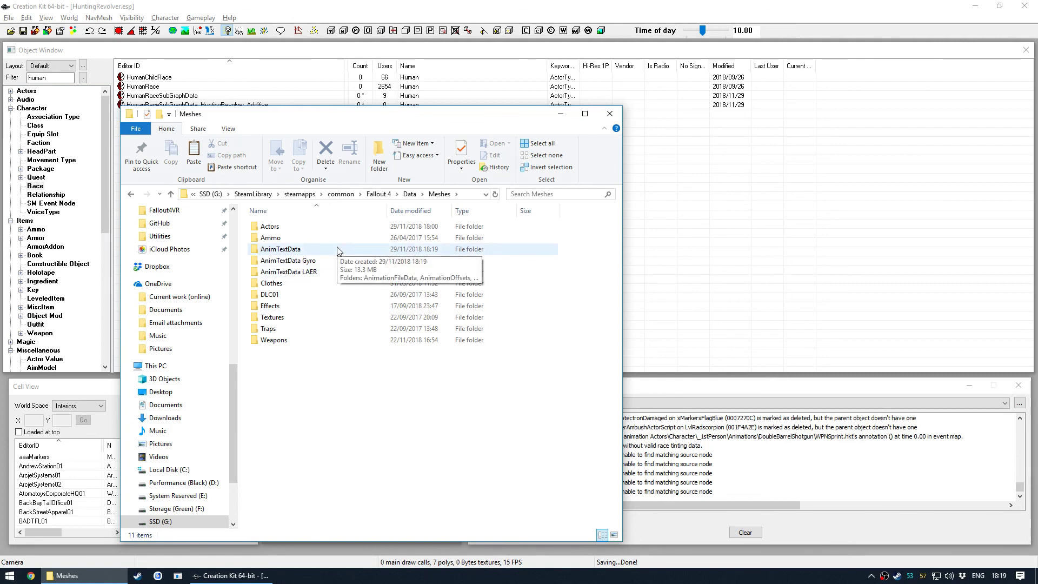
{"action": "left_click_drag", "start_coordinate": [345, 117], "coordinate": [504, 97]}
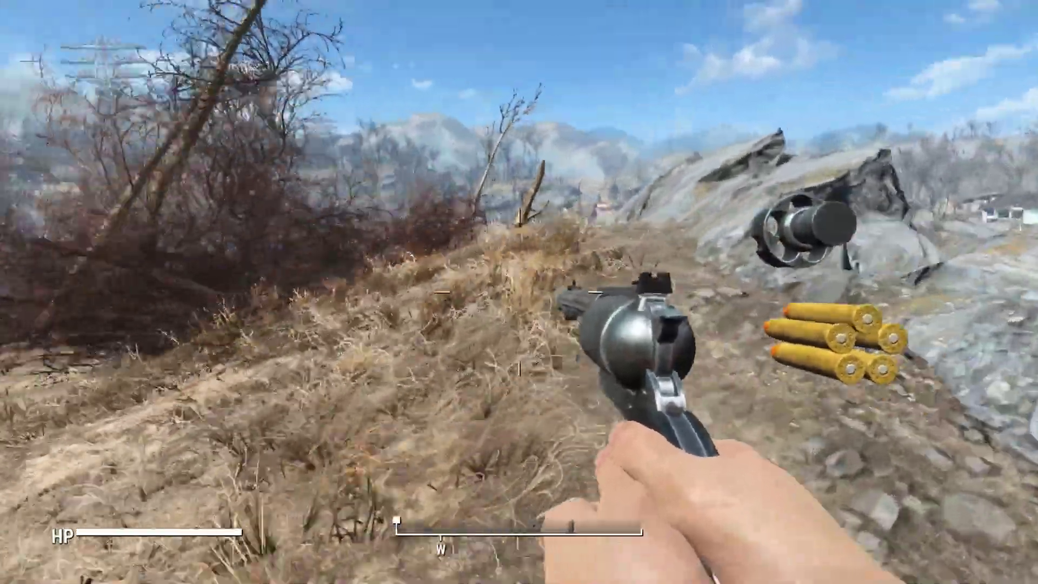
{"action": "key", "text": "f"}
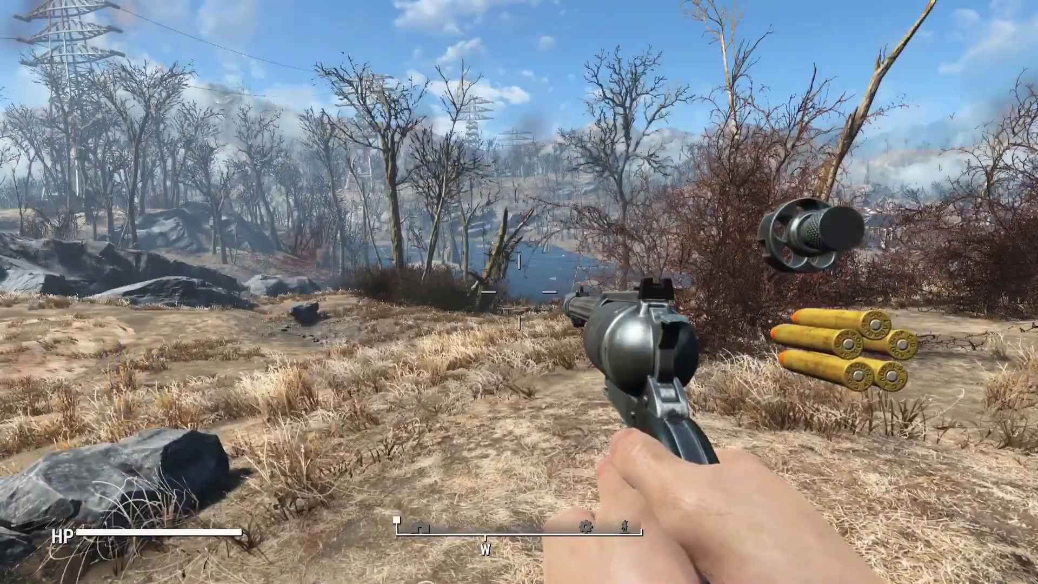
{"action": "key", "text": "w"}
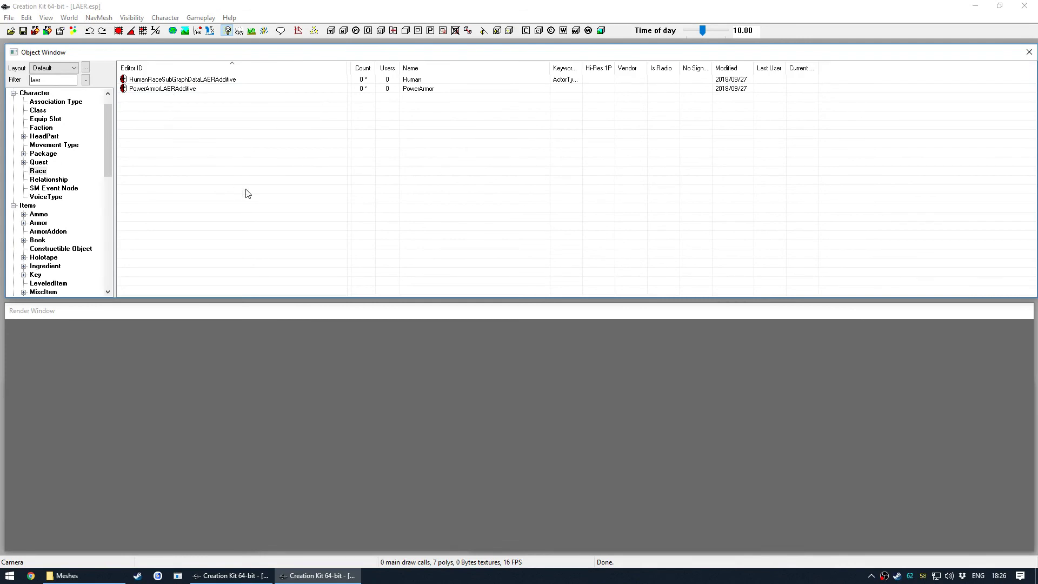
Open the PowerArmorLAERAdditive race and examine the animation paths of its 1st-person subgraph record targeting AnimsLaserGripRifle and AnimsLAERBarrelRapid
{"action": "double_click", "coordinate": [186, 88]}
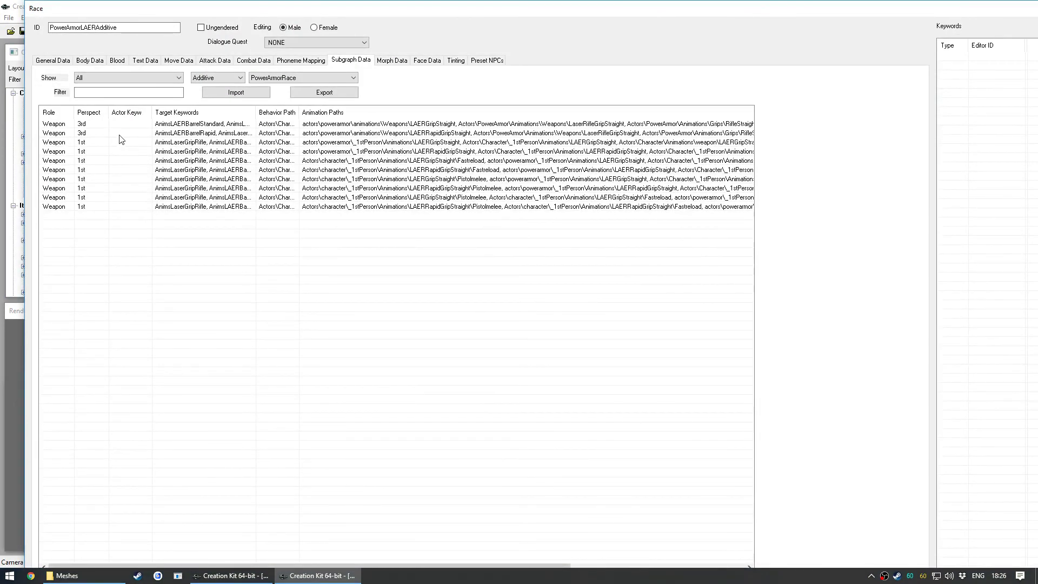
{"action": "left_click_drag", "start_coordinate": [256, 113], "coordinate": [407, 112]}
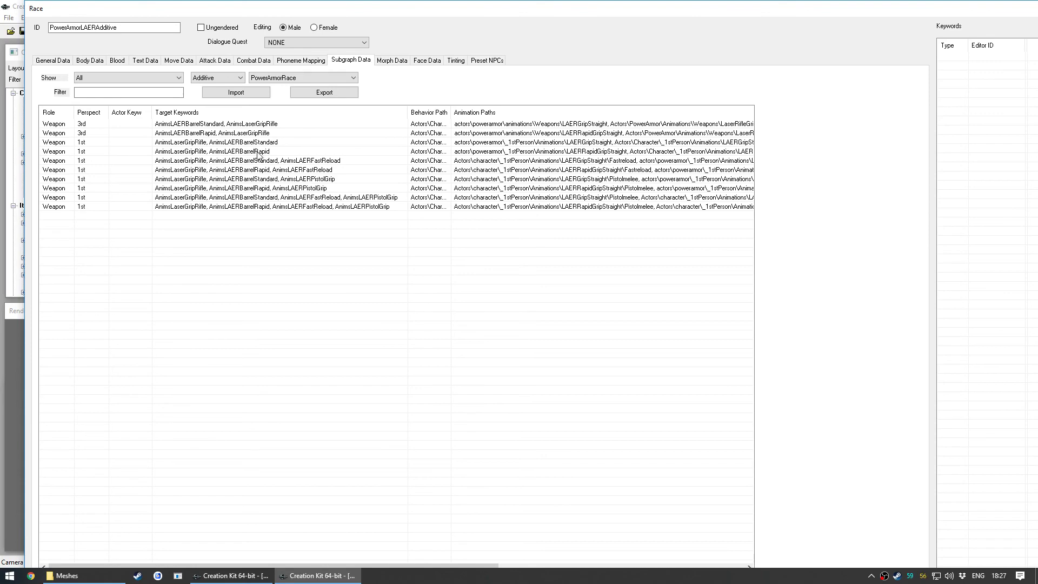
{"action": "double_click", "coordinate": [227, 151]}
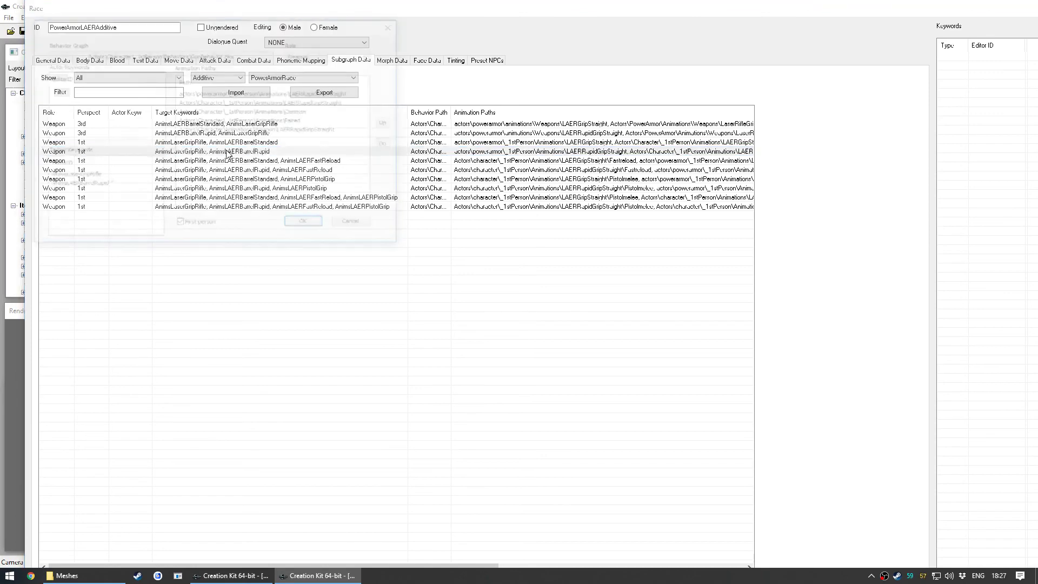
{"action": "left_click_drag", "start_coordinate": [263, 29], "coordinate": [509, 256]}
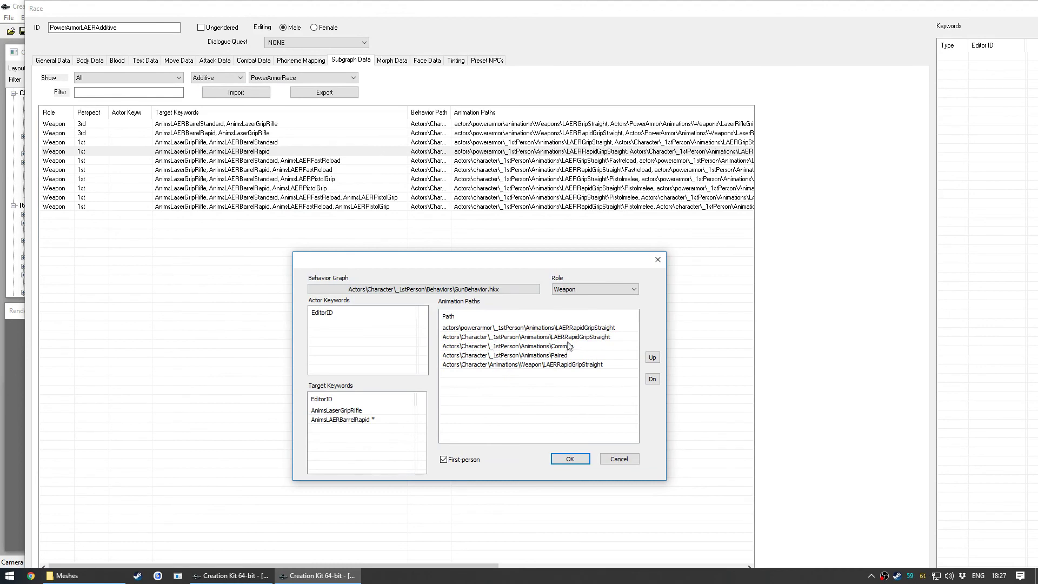
{"action": "left_click", "coordinate": [582, 330]}
{"action": "left_click", "coordinate": [577, 337]}
{"action": "left_click", "coordinate": [578, 329]}
{"action": "left_click", "coordinate": [574, 338]}
{"action": "left_click", "coordinate": [579, 329]}
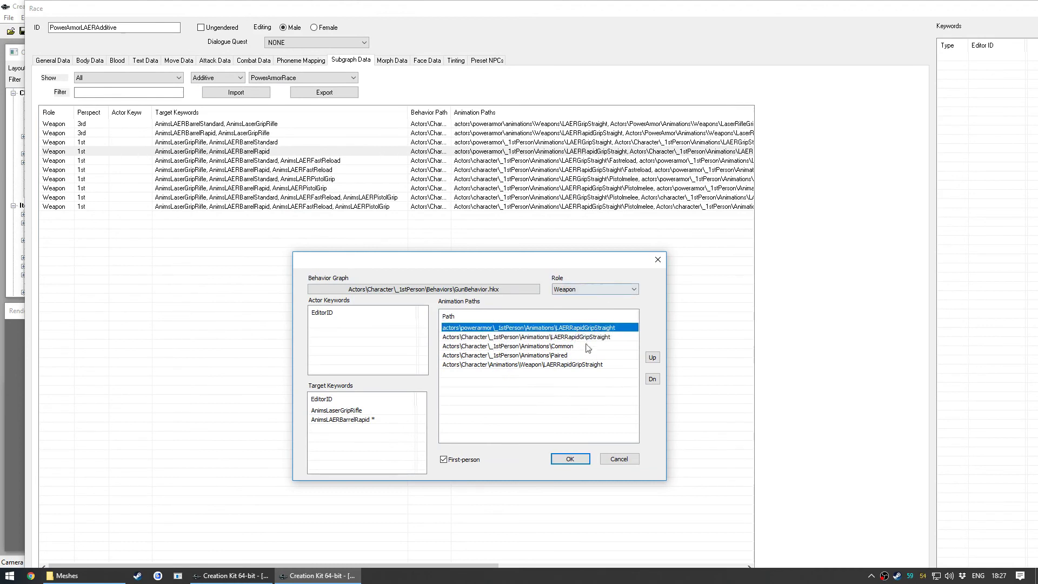
{"action": "left_click_drag", "start_coordinate": [501, 267], "coordinate": [448, 269]}
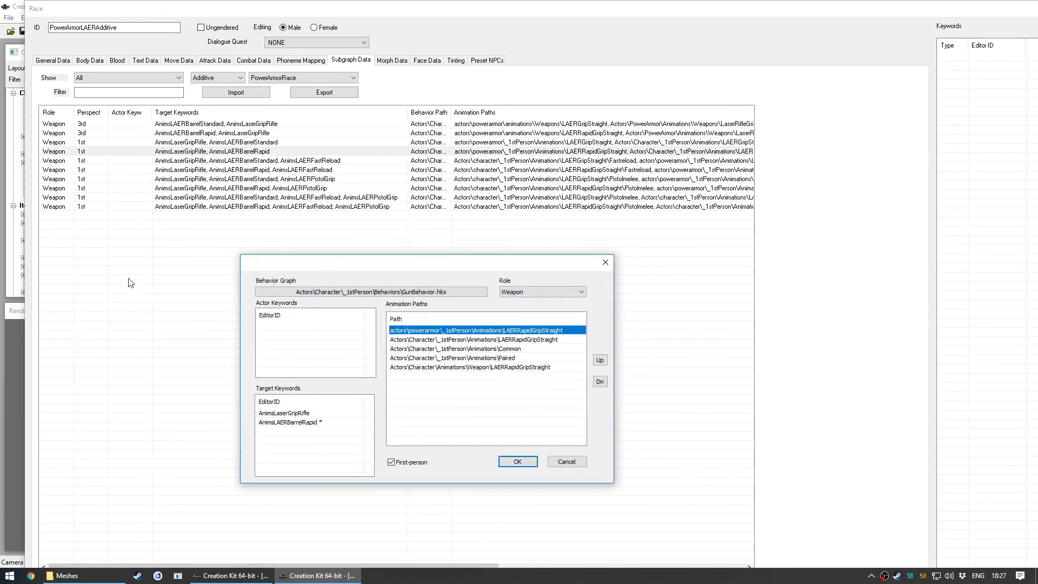
{"action": "left_click", "coordinate": [605, 262]}
In File Explorer, browse to Meshes\Actors\PowerArmor\_1stPerson\Animations and examine the contents of the LAERRapidGripStraight and LAERGripStraight folders
{"action": "left_click", "coordinate": [67, 575]}
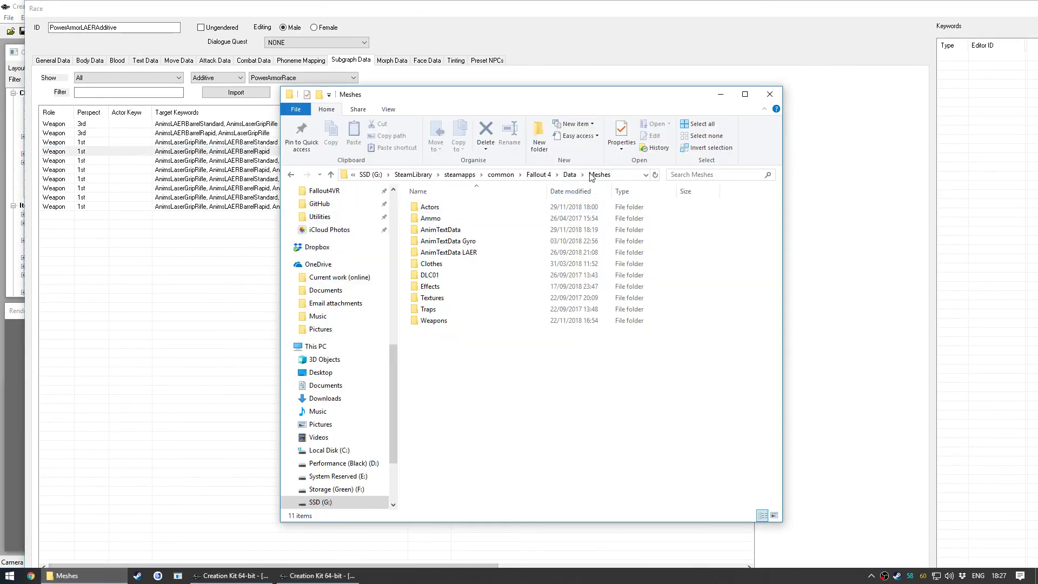
{"action": "double_click", "coordinate": [469, 207]}
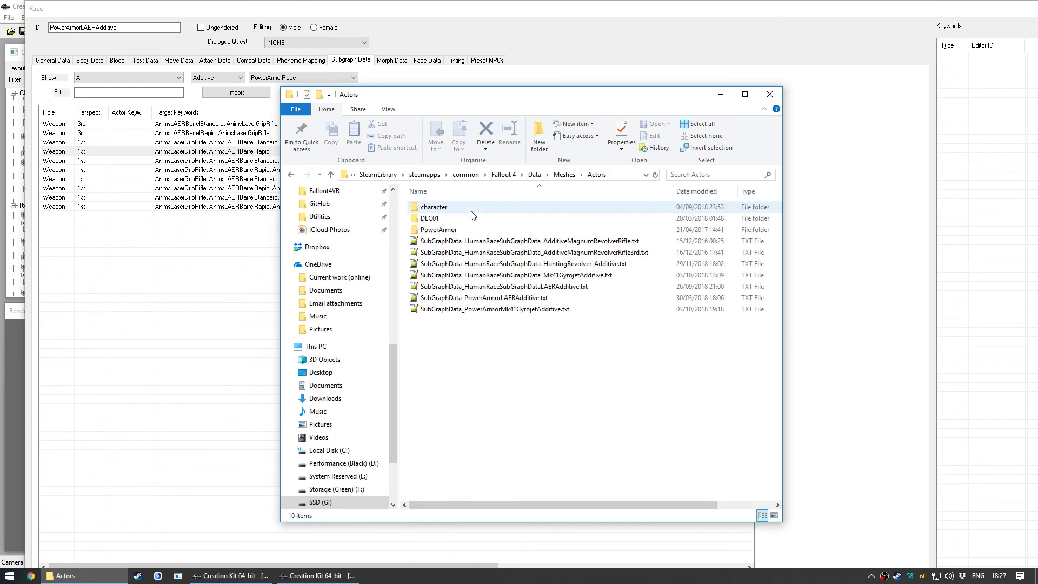
{"action": "double_click", "coordinate": [472, 229]}
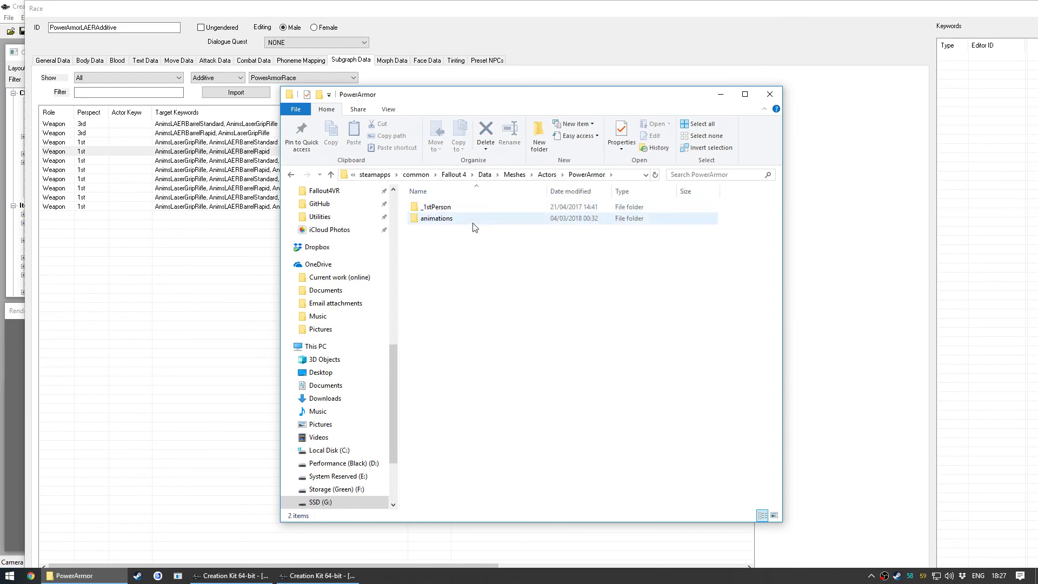
{"action": "double_click", "coordinate": [480, 208]}
{"action": "double_click", "coordinate": [481, 210]}
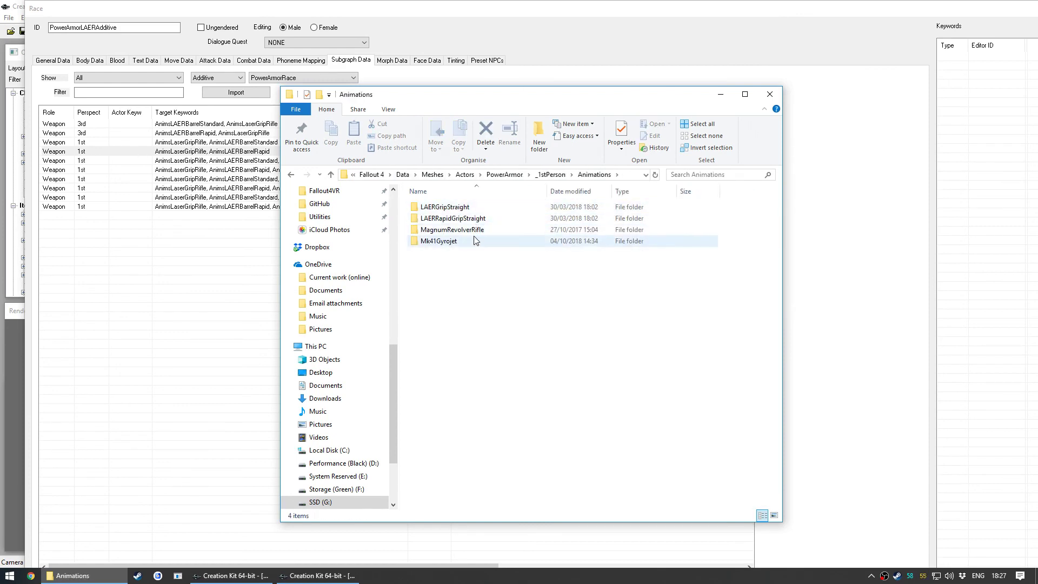
{"action": "double_click", "coordinate": [482, 219]}
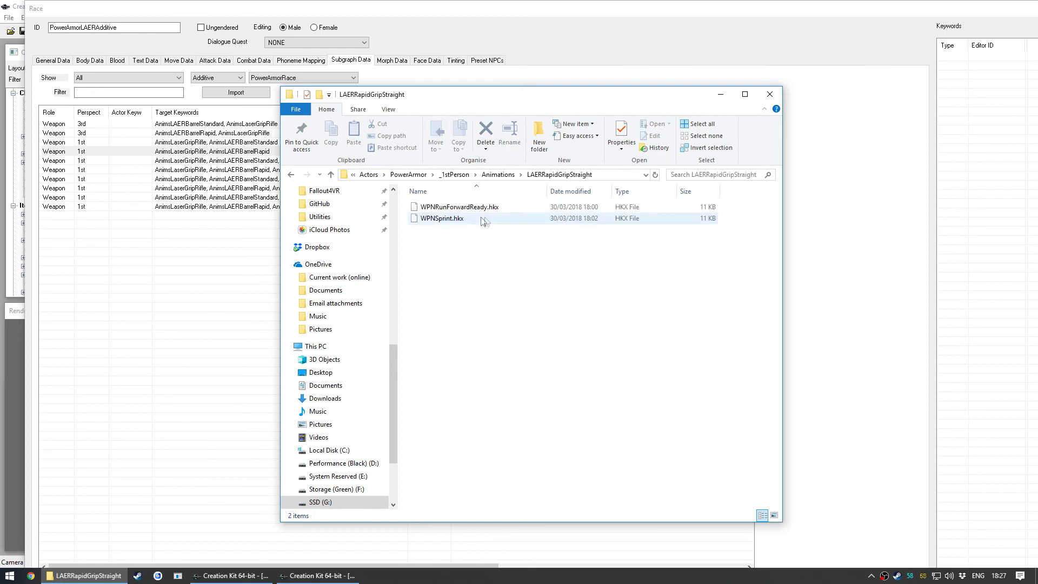
{"action": "key", "text": "alt+Left"}
{"action": "double_click", "coordinate": [482, 218]}
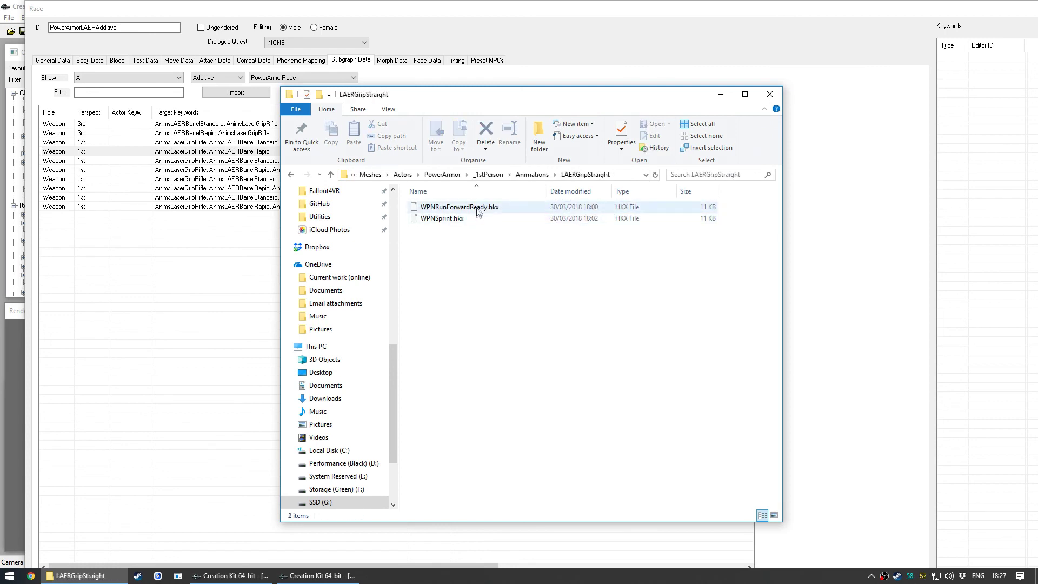
Compare the animation paths of the 1st-person AnimsLaserGripRifle, AnimsLAERBarrelStandard subgraph record with the power armor LAERGripStraight folder
{"action": "left_click", "coordinate": [227, 221]}
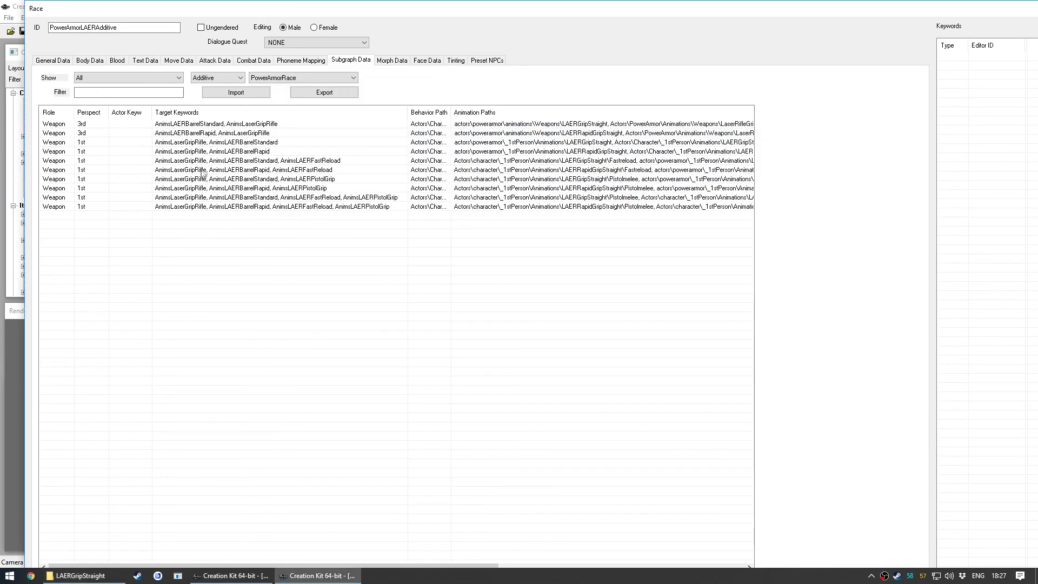
{"action": "double_click", "coordinate": [222, 145]}
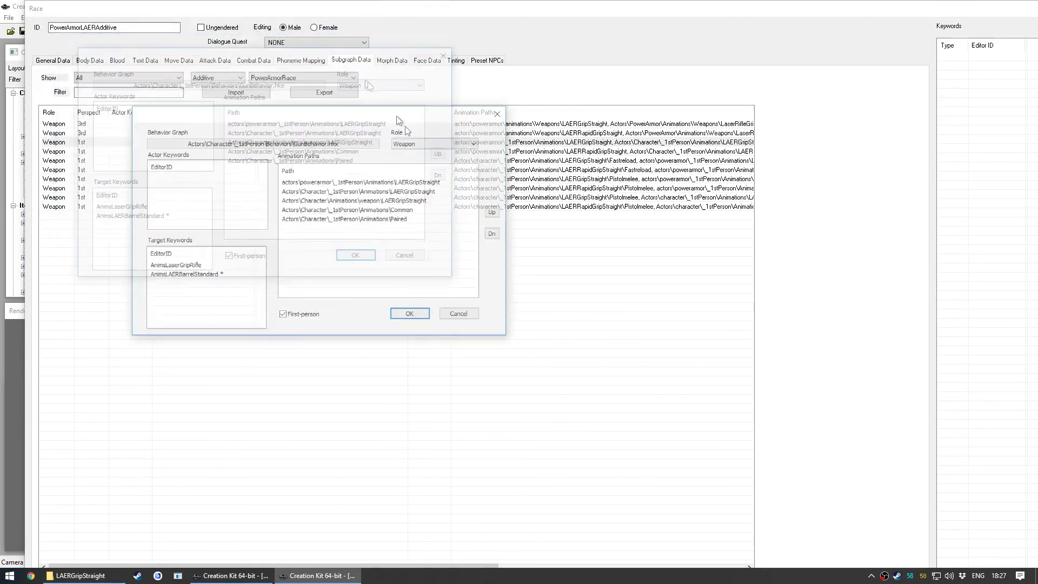
{"action": "left_click", "coordinate": [462, 282]}
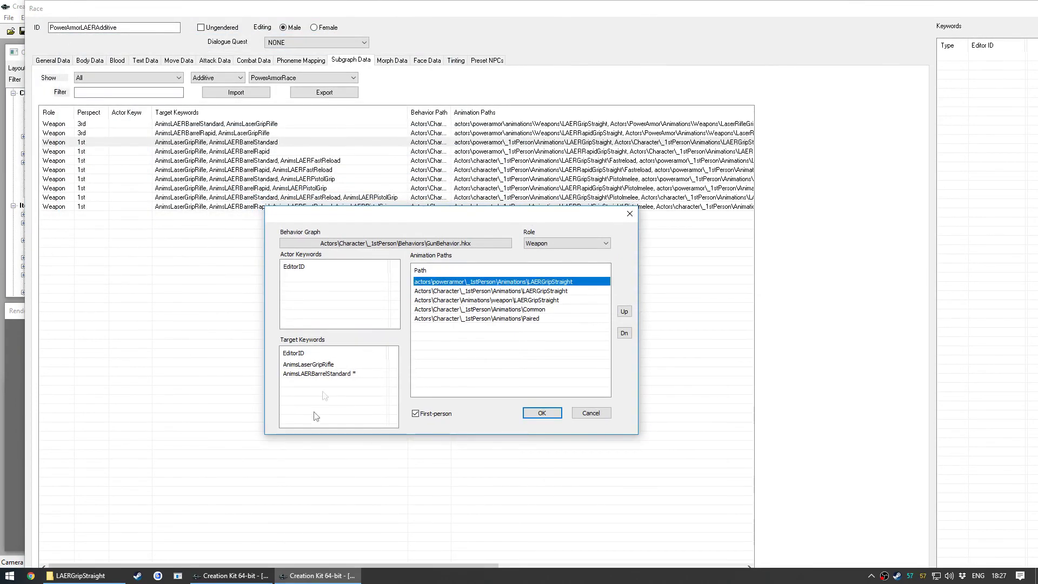
{"action": "left_click", "coordinate": [107, 577]}
{"action": "left_click_drag", "start_coordinate": [458, 238], "coordinate": [478, 205]}
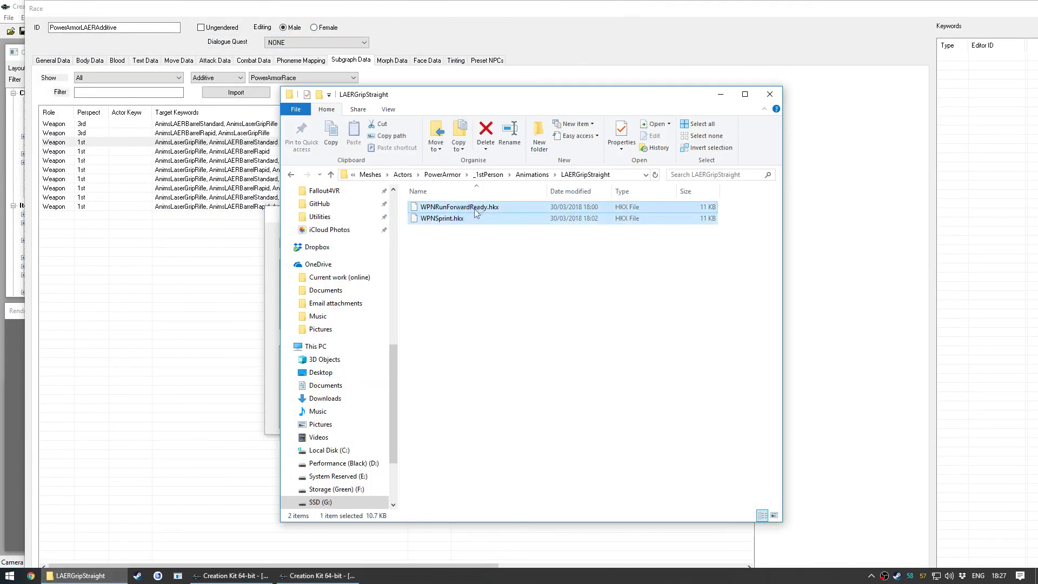
{"action": "left_click", "coordinate": [87, 577]}
{"action": "left_click", "coordinate": [429, 291]}
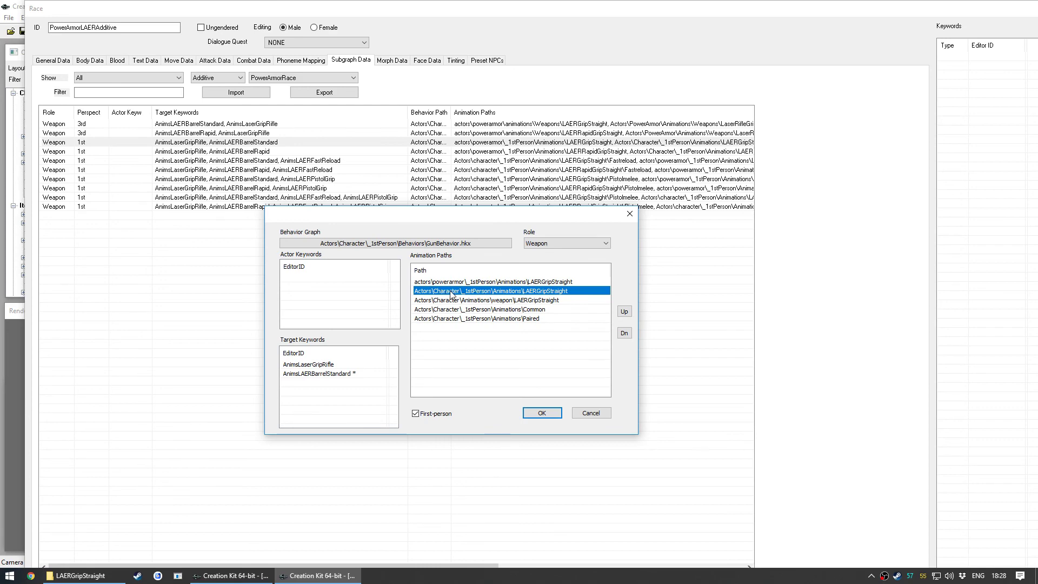
{"action": "left_click_drag", "start_coordinate": [484, 214], "coordinate": [486, 237]}
{"action": "left_click", "coordinate": [486, 304]}
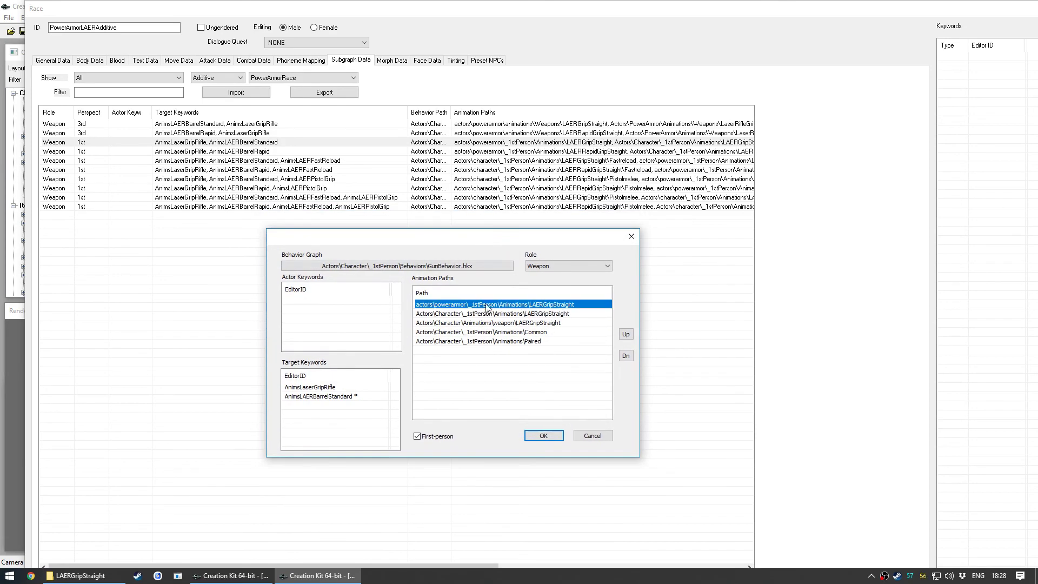
Examine the WPNRunForwardReady.hkx and WPNSprint.hkx files in the power armor LAERGripStraight folder
{"action": "left_click", "coordinate": [82, 575]}
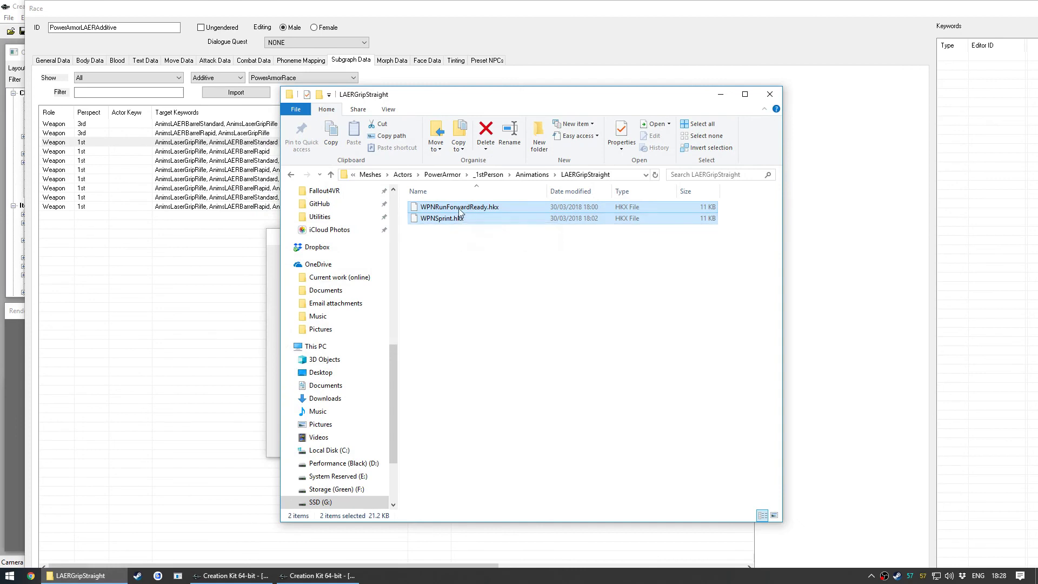
{"action": "left_click", "coordinate": [457, 221]}
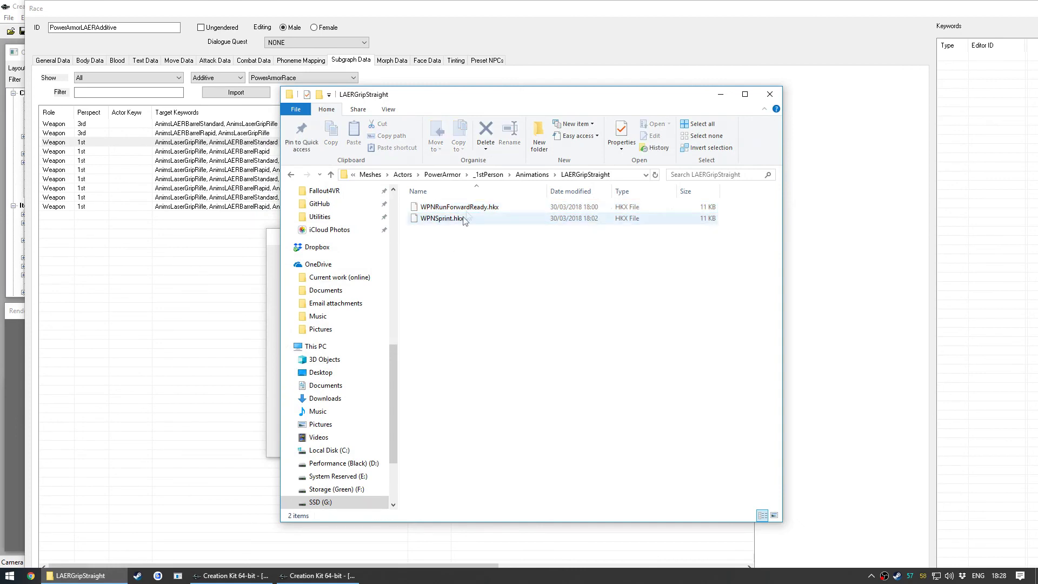
{"action": "left_click", "coordinate": [471, 252]}
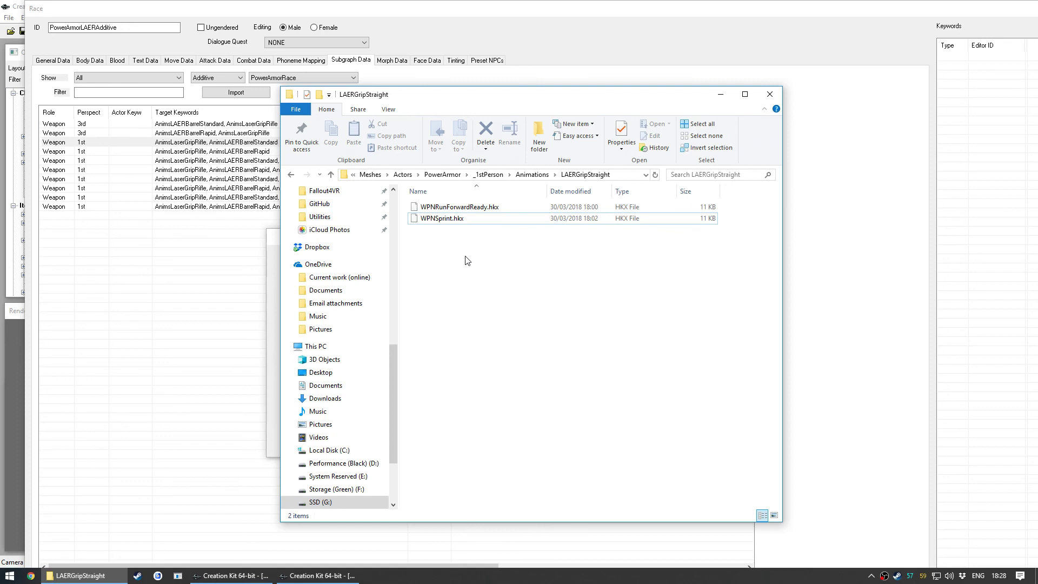
{"action": "left_click", "coordinate": [490, 208]}
{"action": "left_click", "coordinate": [488, 220]}
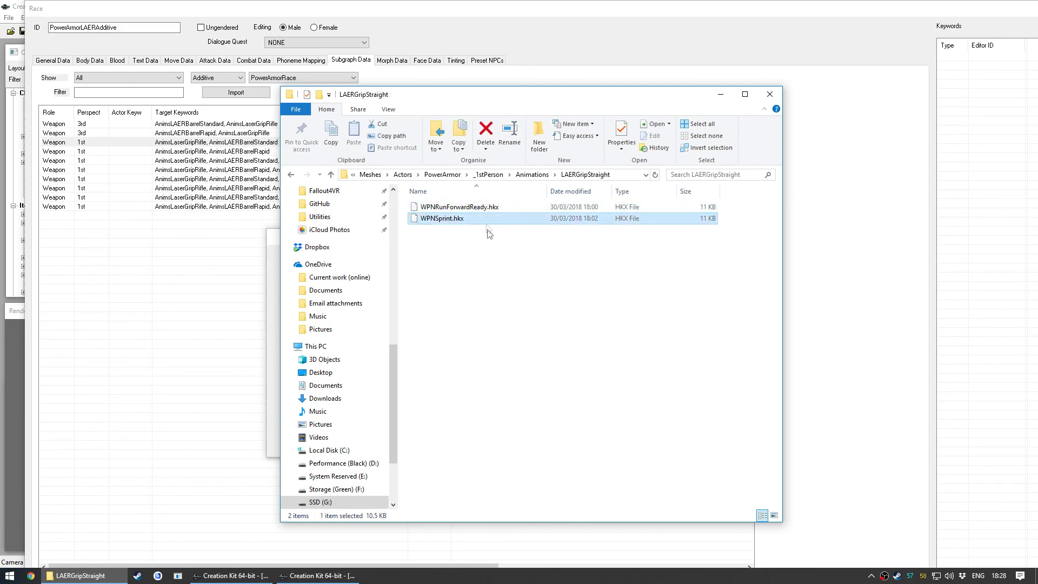
{"action": "left_click", "coordinate": [469, 285]}
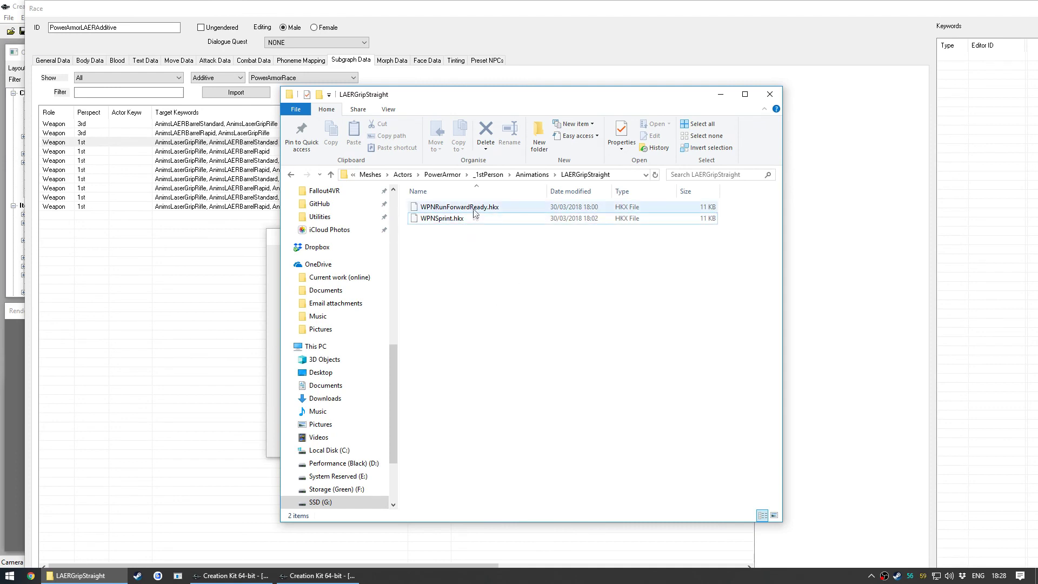
{"action": "key", "text": "Up"}
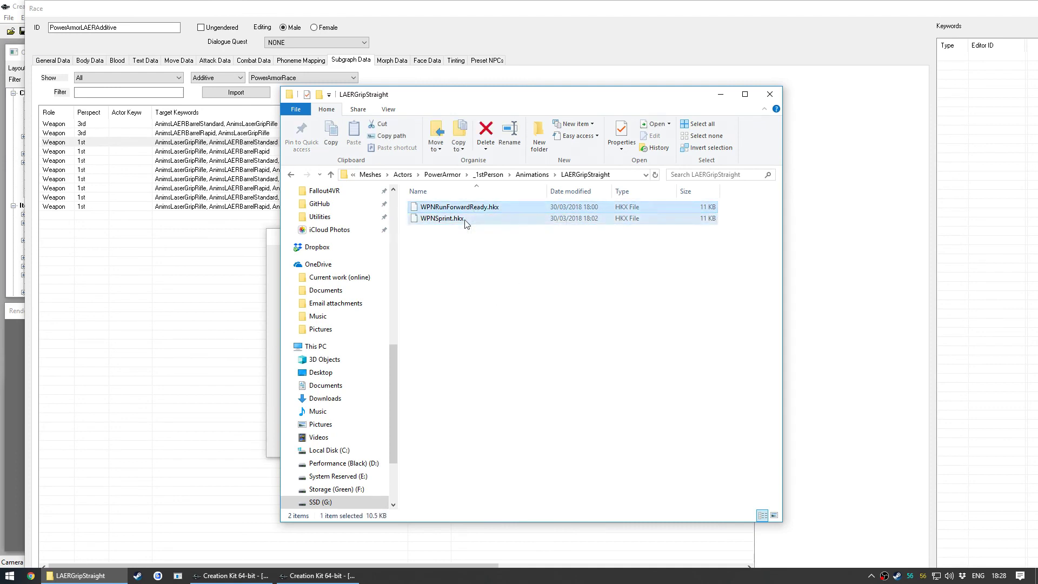
{"action": "left_click", "coordinate": [470, 248]}
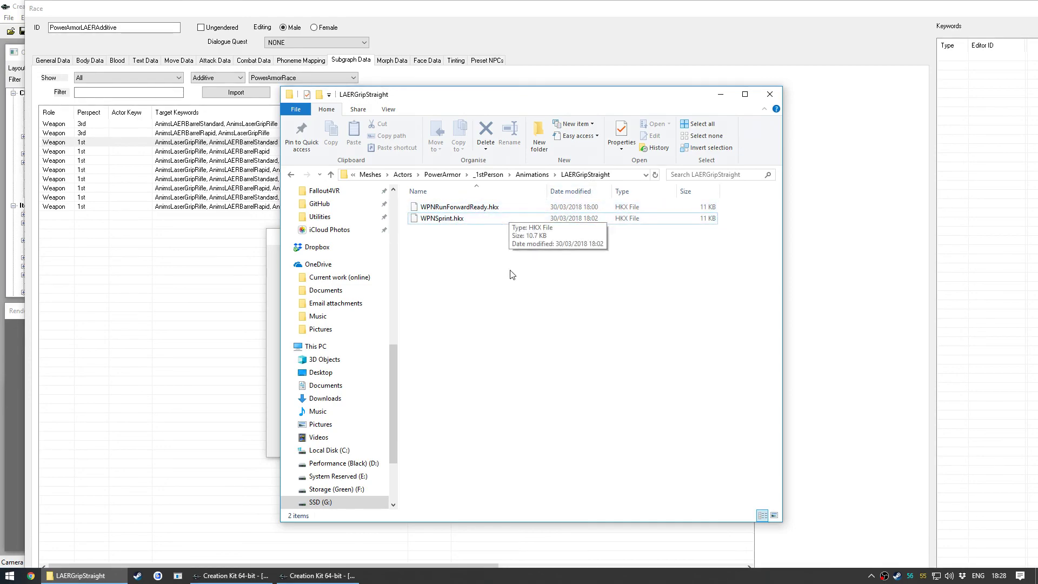
Close the LAERGripStraight folder window and dismiss the open subgraph record dialog without saving it
{"action": "left_click_drag", "start_coordinate": [458, 97], "coordinate": [402, 114]}
{"action": "left_click", "coordinate": [716, 112]}
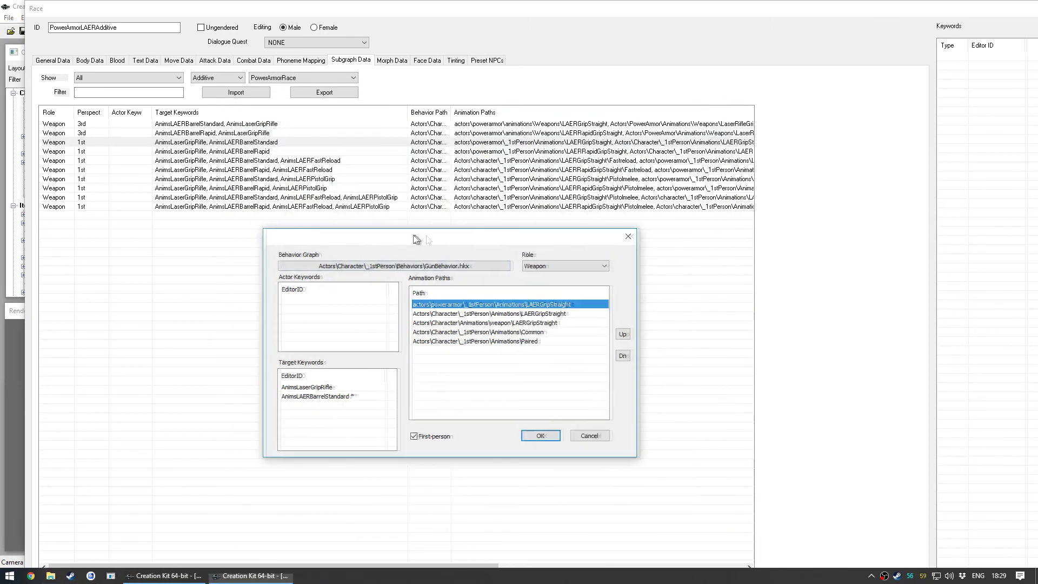
{"action": "left_click_drag", "start_coordinate": [427, 239], "coordinate": [372, 258]}
{"action": "left_click", "coordinate": [528, 459]}
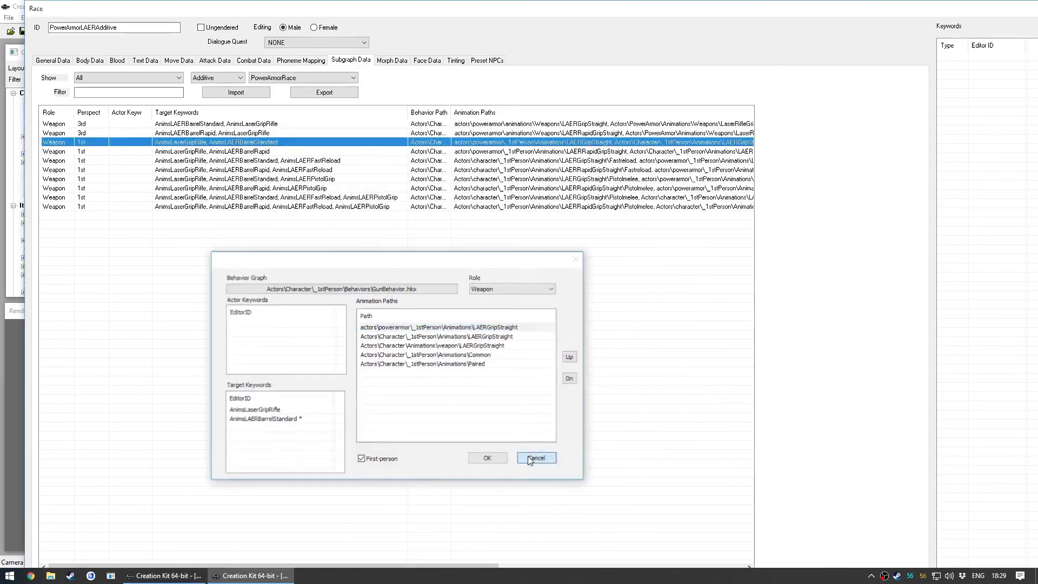
Look through the PowerArmorLAERAdditive records targeting the rapid barrel, fast reload and pistol grip keywords, and close the race
{"action": "left_click", "coordinate": [217, 154]}
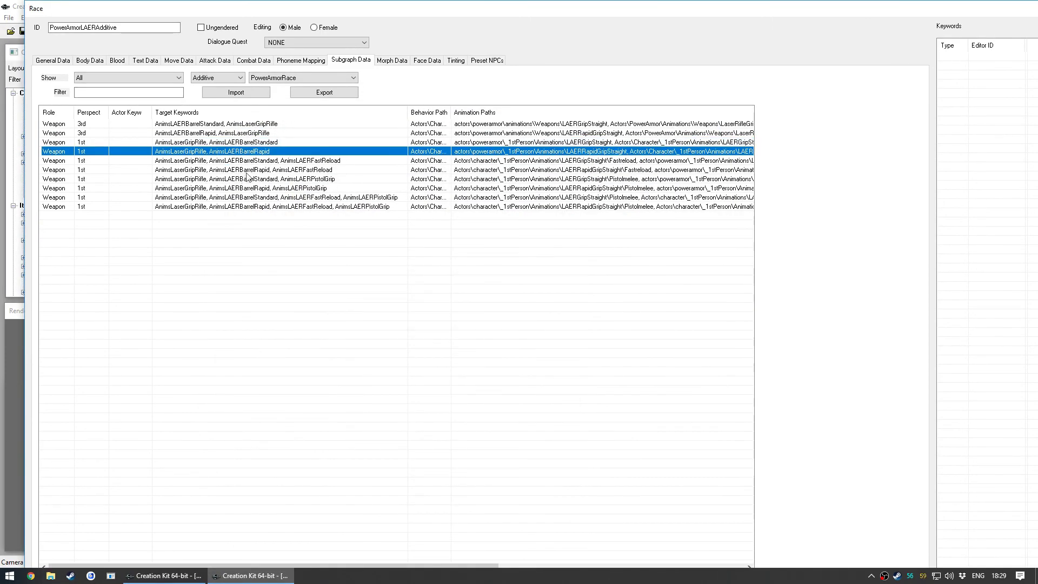
{"action": "left_click", "coordinate": [252, 161]}
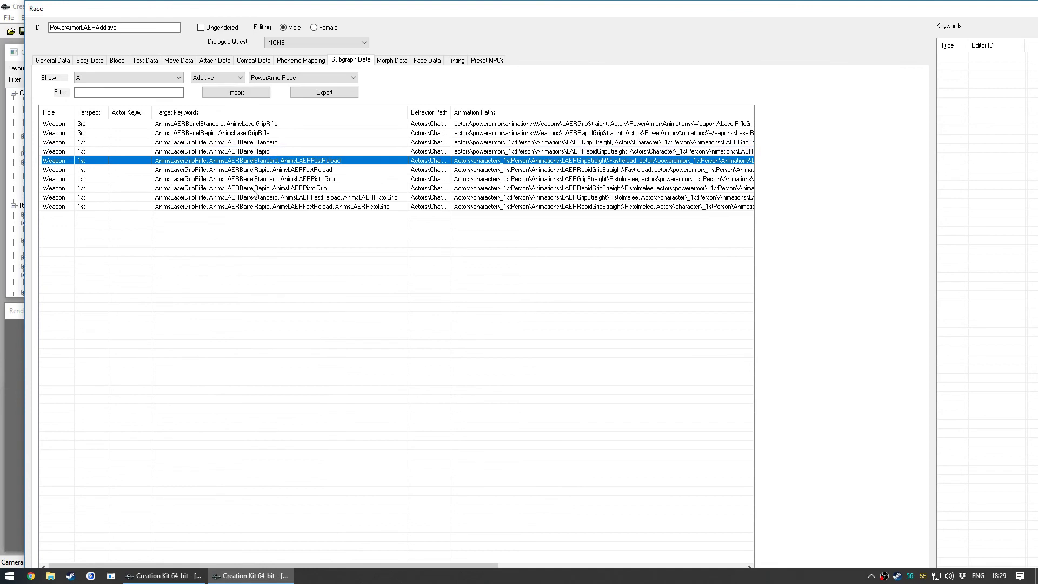
{"action": "left_click", "coordinate": [259, 191]}
{"action": "left_click", "coordinate": [264, 180]}
{"action": "left_click", "coordinate": [266, 162]}
{"action": "key", "text": "Escape"}
Open HumanRaceSubGraphDataLAERAdditive, widen its Target Keywords column and view the 1st-person record combining AnimsLAERBarrelStandard, AnimsLAERFastReload, AnimsLaserGripRifle and AnimsLAERPistolGrip
{"action": "double_click", "coordinate": [186, 83]}
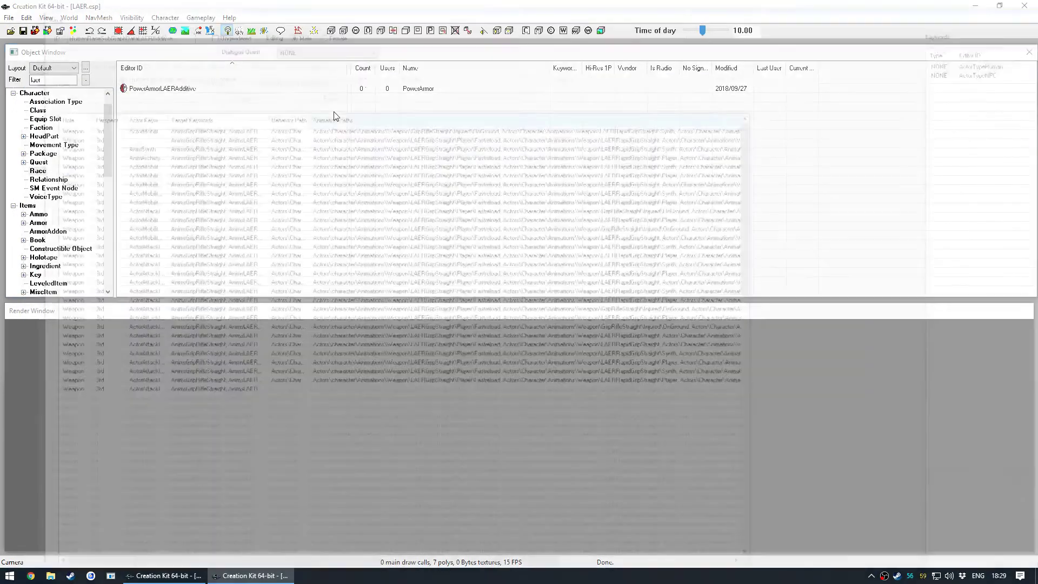
{"action": "scroll", "coordinate": [141, 244], "scroll_direction": "down", "scroll_amount": 15}
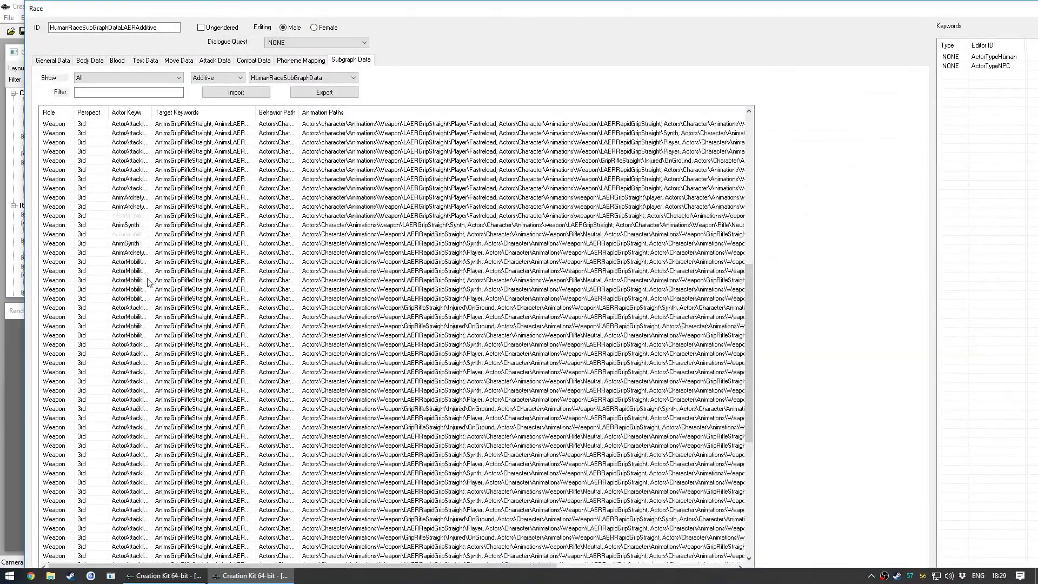
{"action": "left_click_drag", "start_coordinate": [256, 114], "coordinate": [411, 325]}
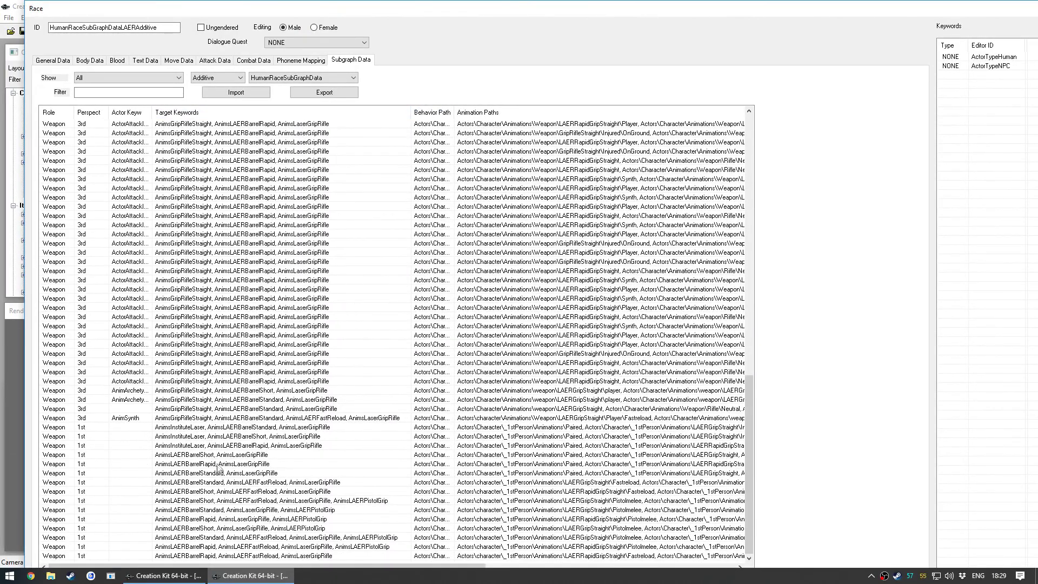
{"action": "double_click", "coordinate": [264, 538]}
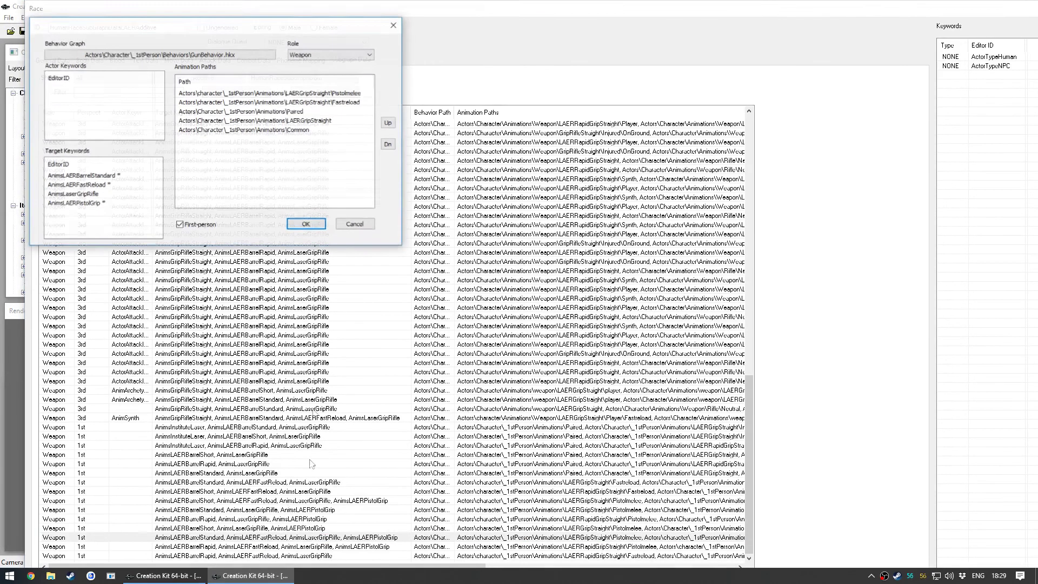
Review the open 1st-person record's animation paths, including the LAERGripStraight Fastreload path, and dismiss the record without saving
{"action": "left_click_drag", "start_coordinate": [301, 37], "coordinate": [344, 125]}
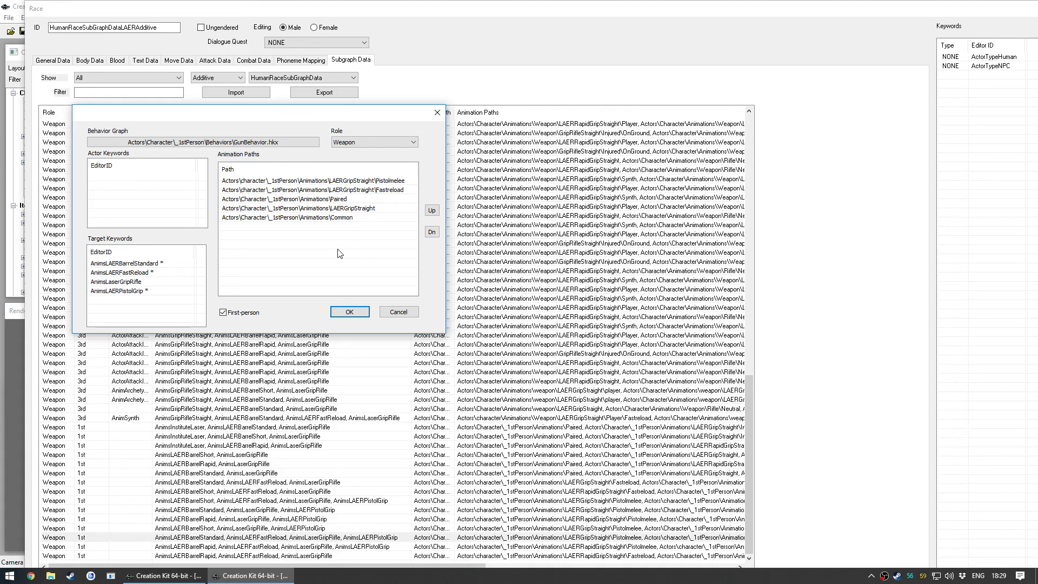
{"action": "left_click", "coordinate": [366, 190]}
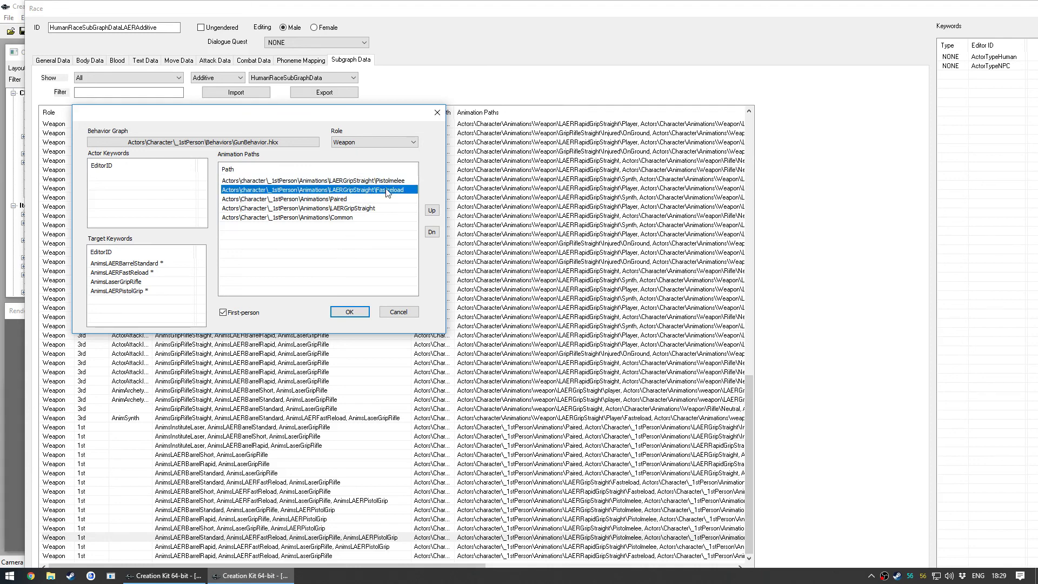
{"action": "left_click", "coordinate": [391, 312]}
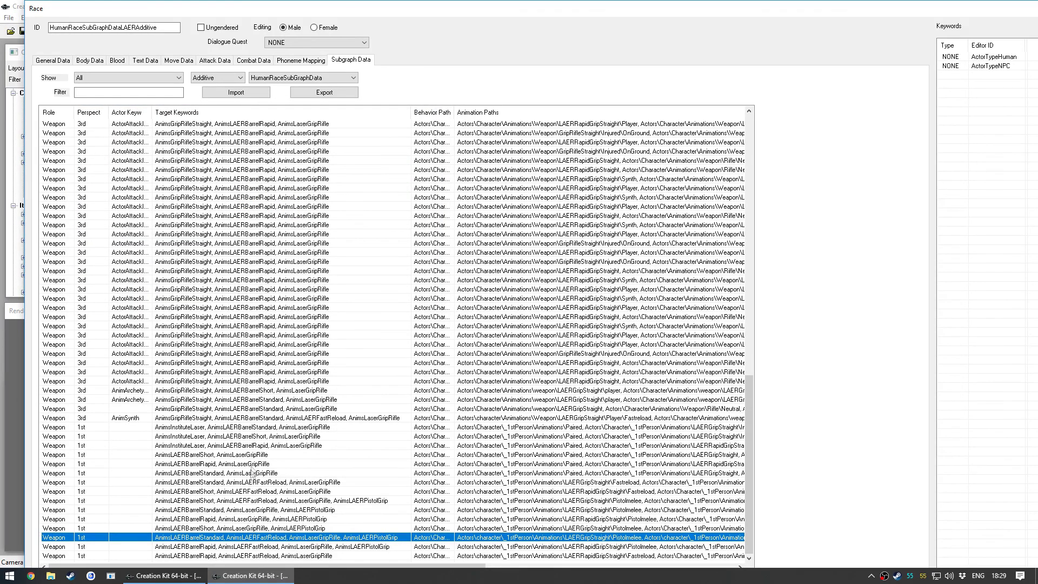
View the full animation paths of the 1st-person record combining AnimsLAERBarrelRapid, AnimsLAERFastReload and AnimsLaserGripRifle, and close the record
{"action": "scroll", "coordinate": [287, 303], "scroll_direction": "up", "scroll_amount": 20}
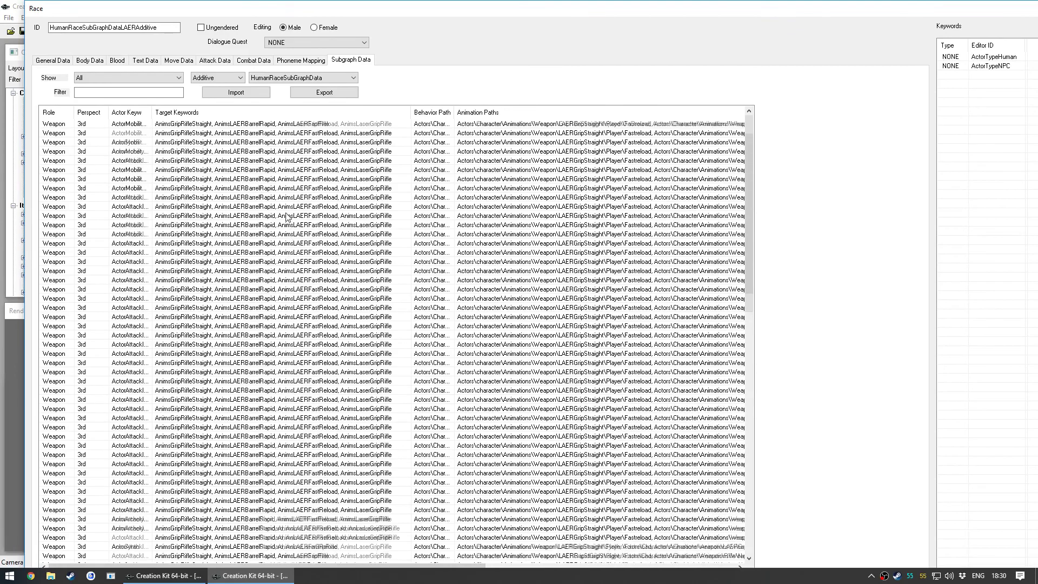
{"action": "scroll", "coordinate": [226, 127], "scroll_direction": "down", "scroll_amount": 20}
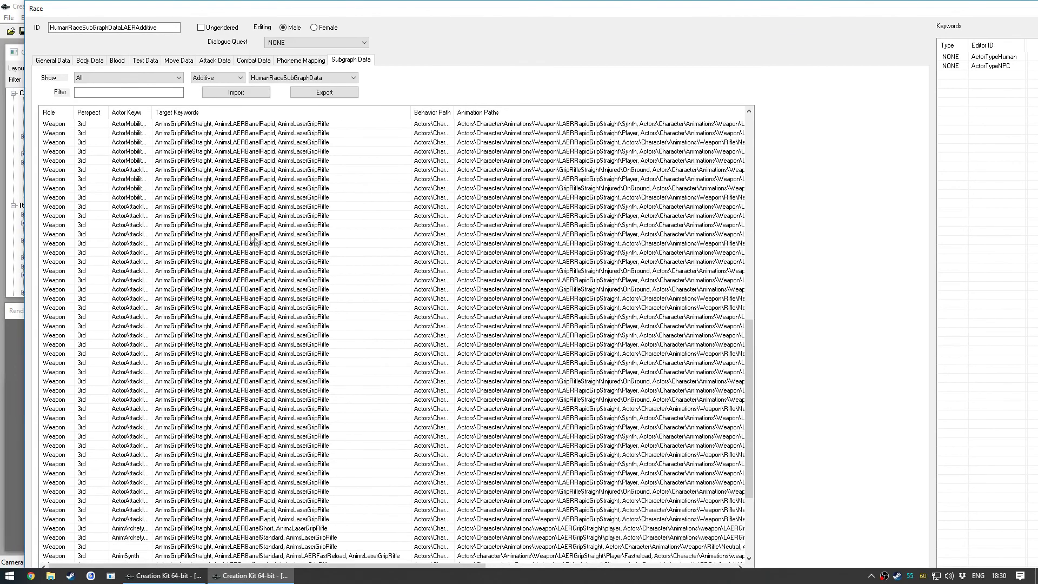
{"action": "double_click", "coordinate": [252, 556]}
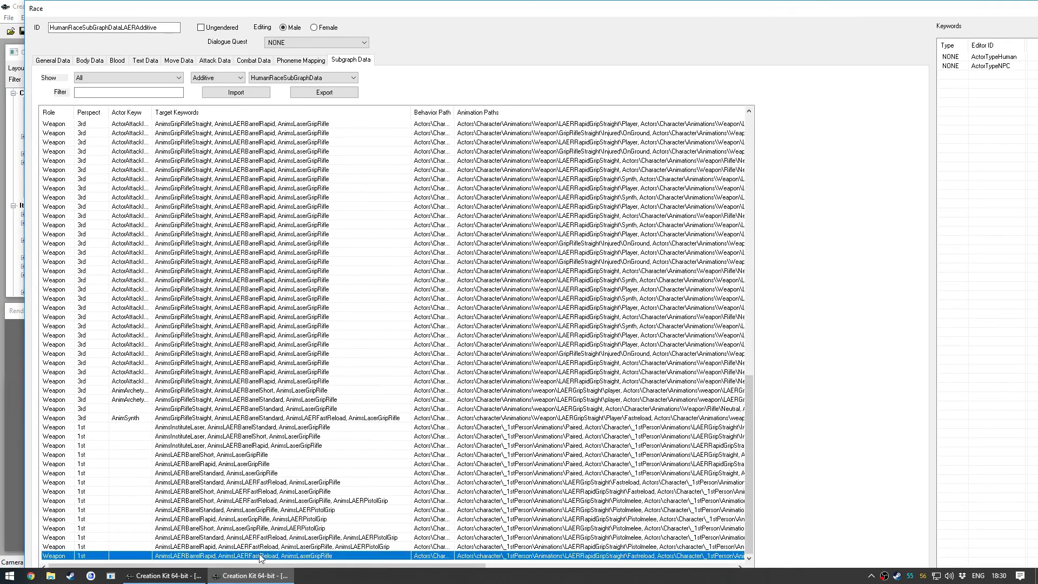
{"action": "left_click_drag", "start_coordinate": [269, 30], "coordinate": [512, 203]}
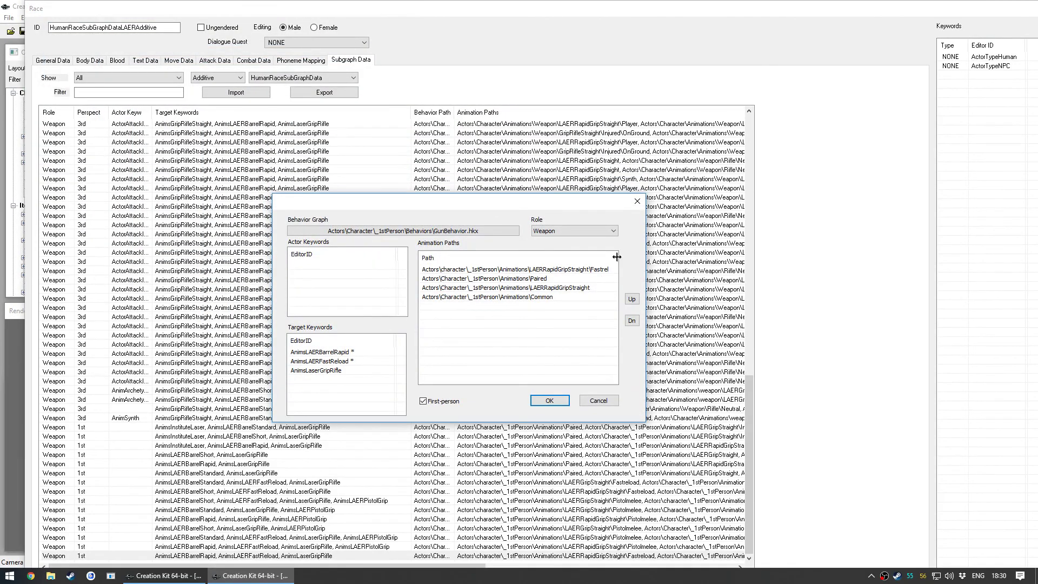
{"action": "left_click_drag", "start_coordinate": [617, 257], "coordinate": [633, 258]}
{"action": "left_click_drag", "start_coordinate": [457, 381], "coordinate": [452, 385]}
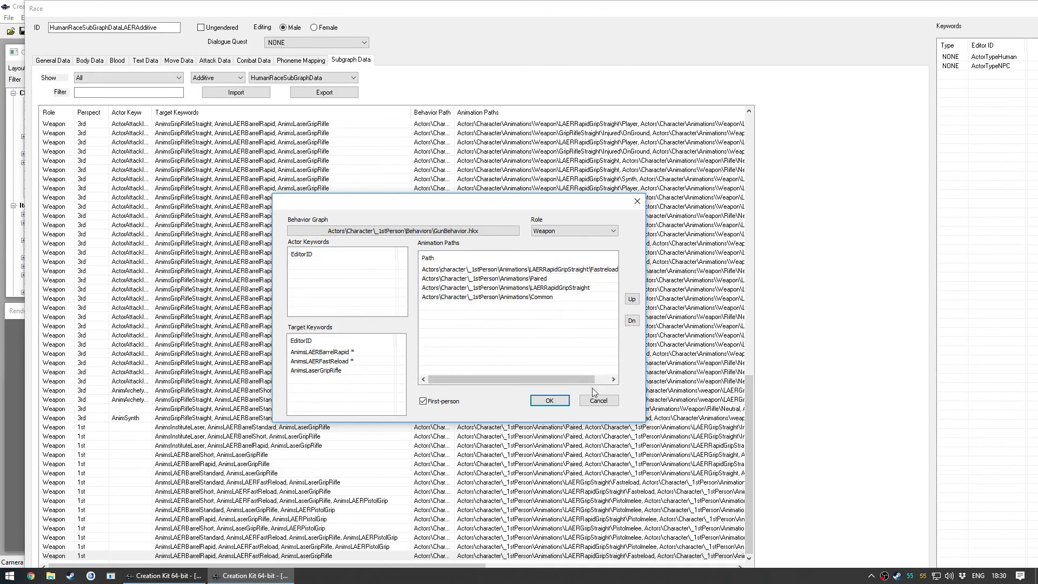
{"action": "left_click", "coordinate": [549, 400]}
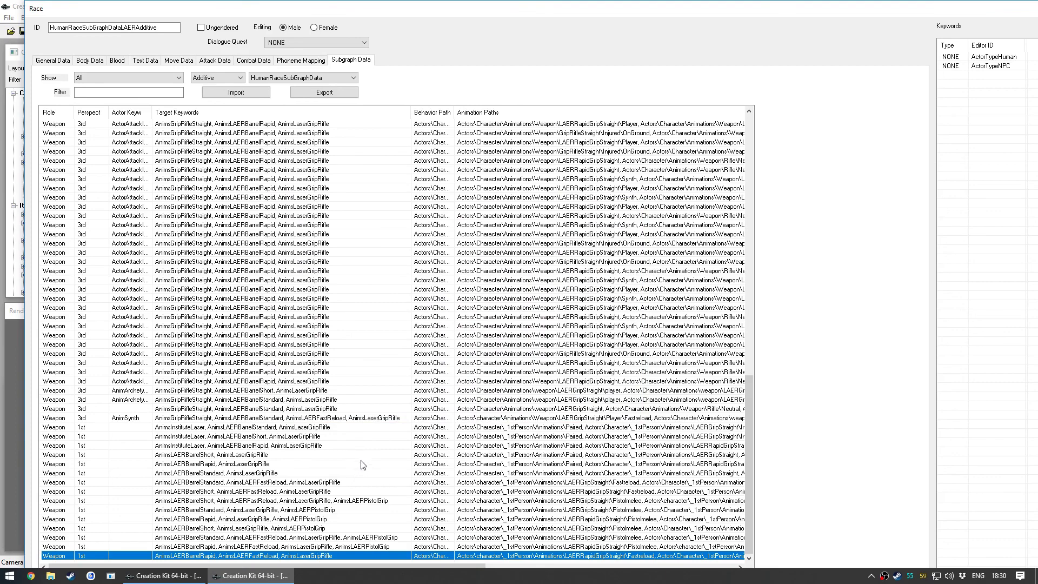